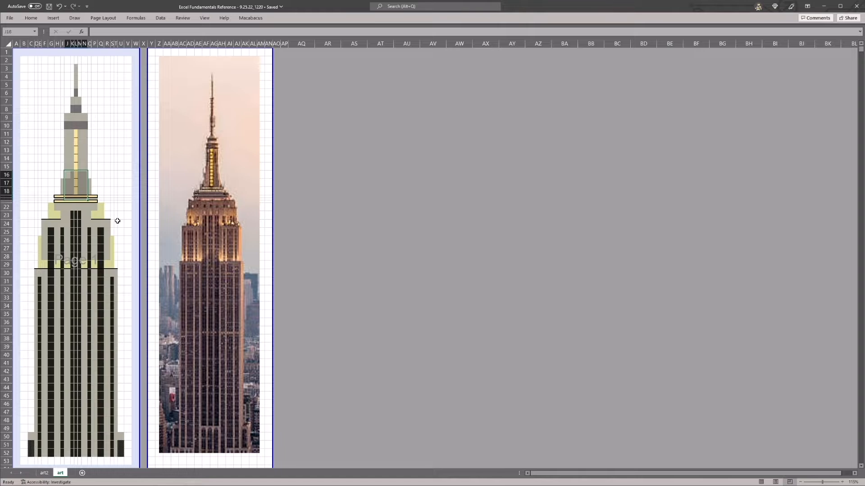
left_click(305, 206)
left_click(202, 217)
left_click(355, 204)
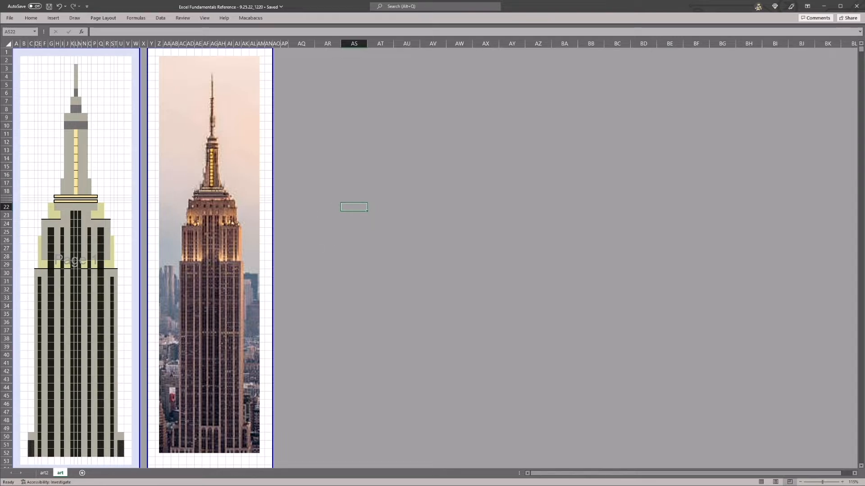
left_click(349, 199)
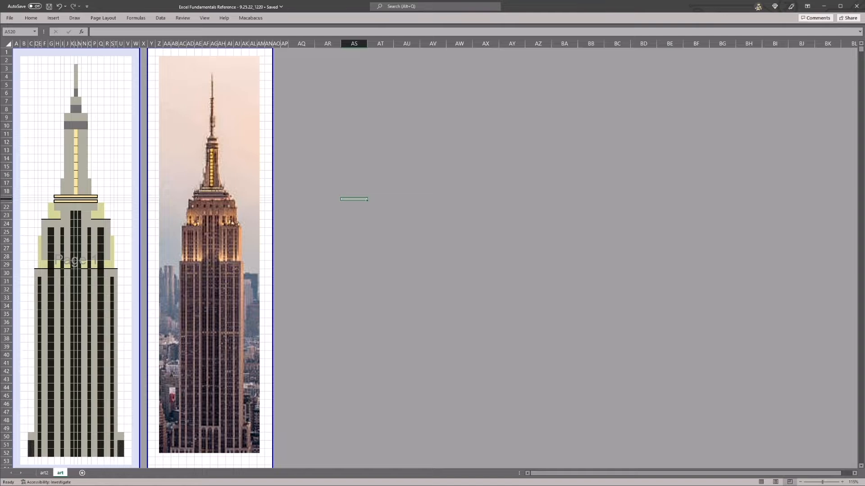
left_click(120, 100)
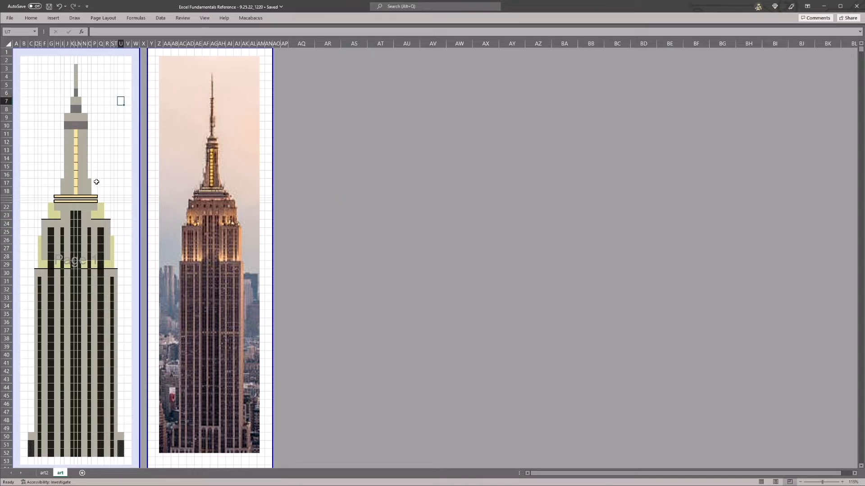
left_click(113, 159)
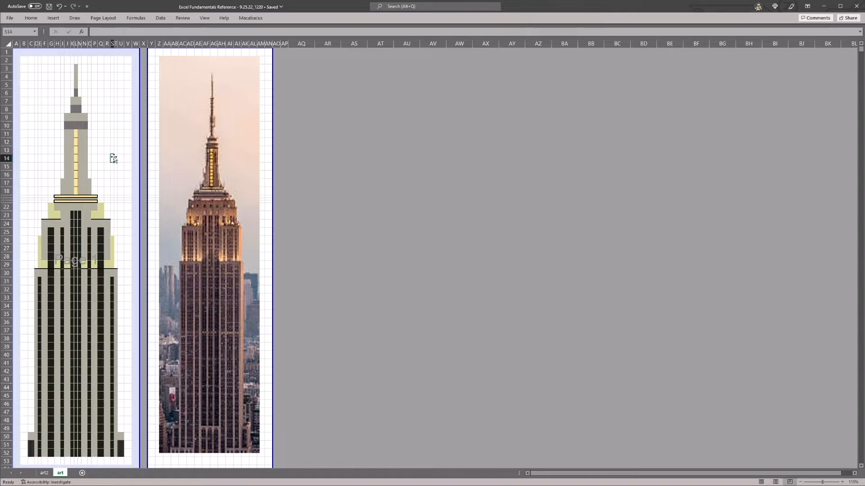
left_click(119, 134)
- Try a height of 100 for row 8 on the art sheet, and undo the change
left_click(120, 110)
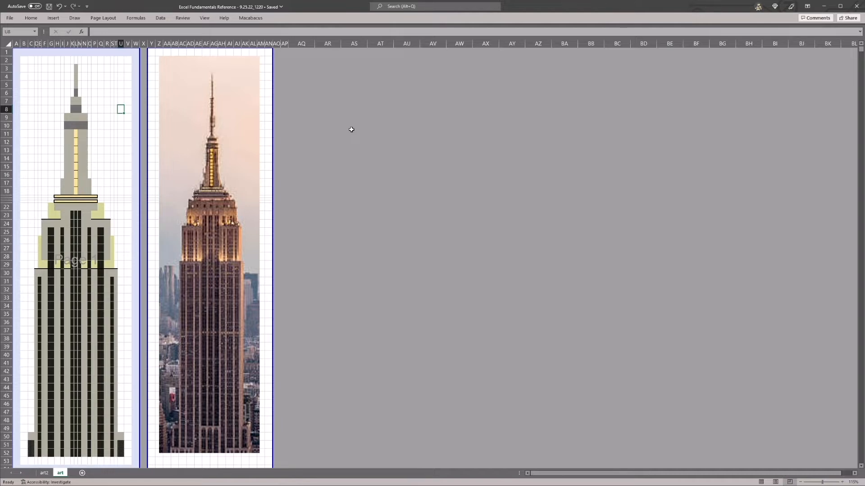
key("alt")
key("h")
key("o")
key("h")
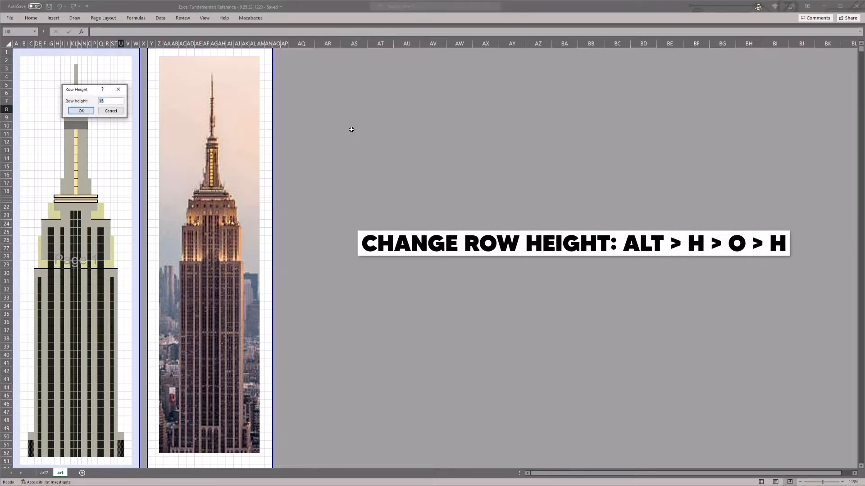
type("100")
key("Return")
key("Return")
type("100")
key("Return")
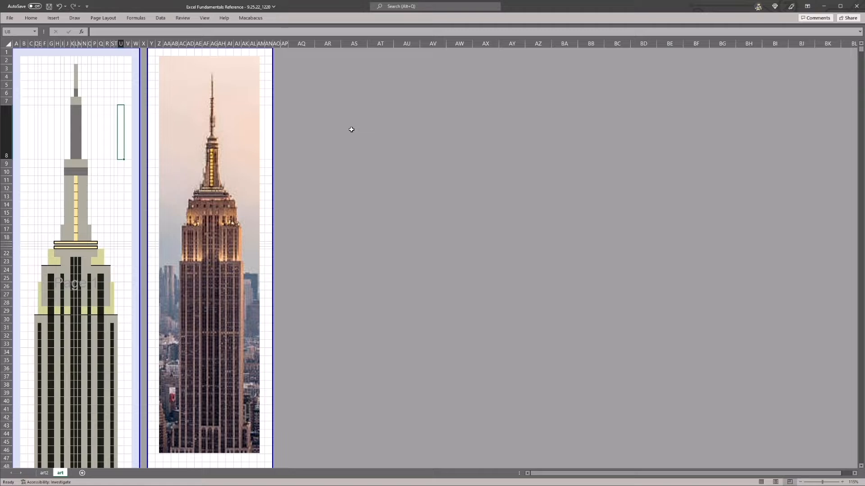
key("ctrl+z")
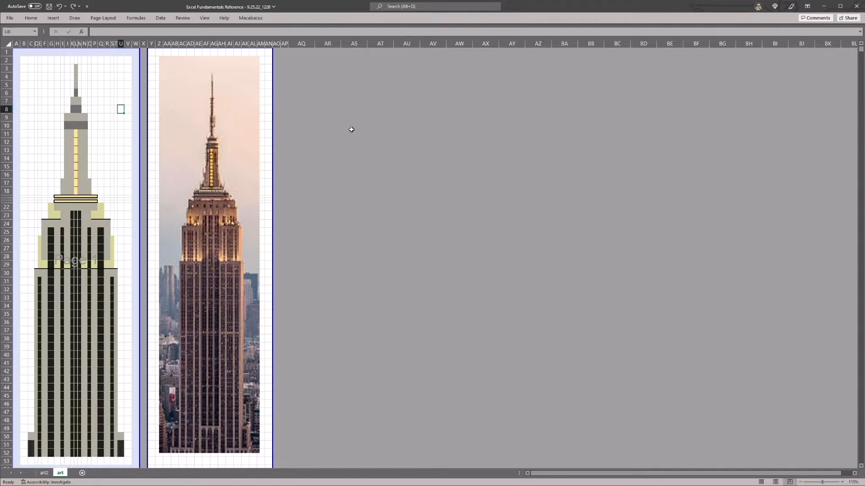
- Save the workbook and insert a new blank worksheet before the art sheet
key("ctrl+s")
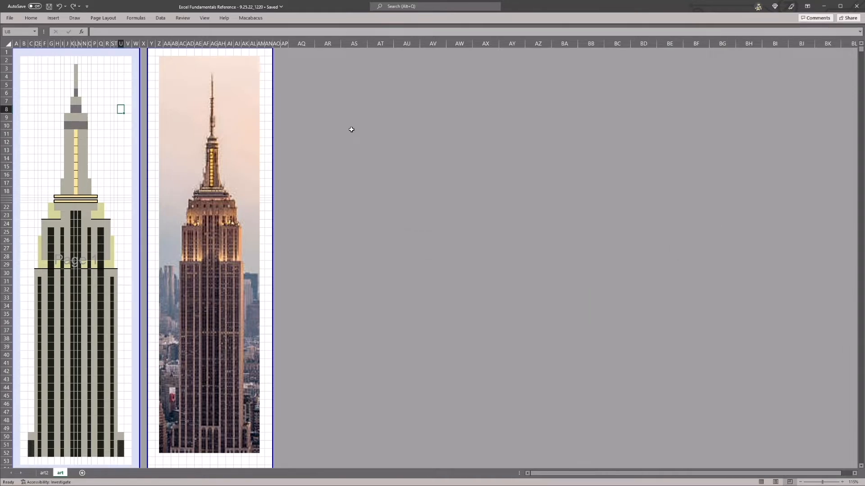
key("alt")
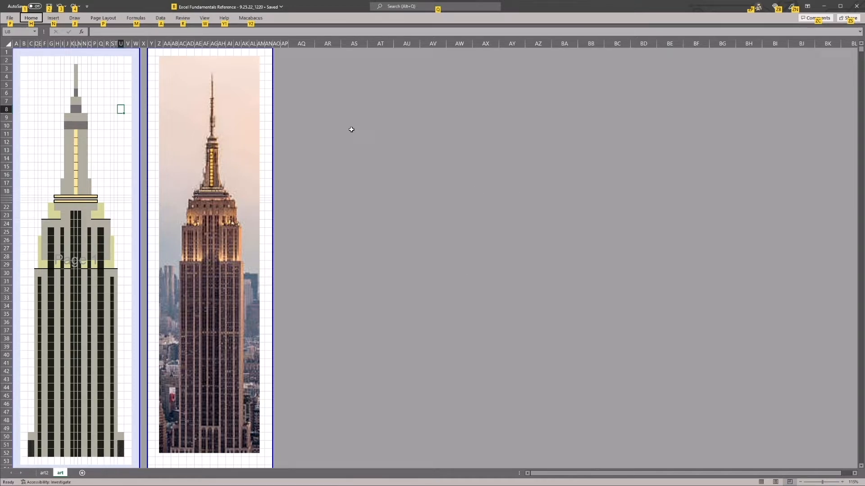
key("h")
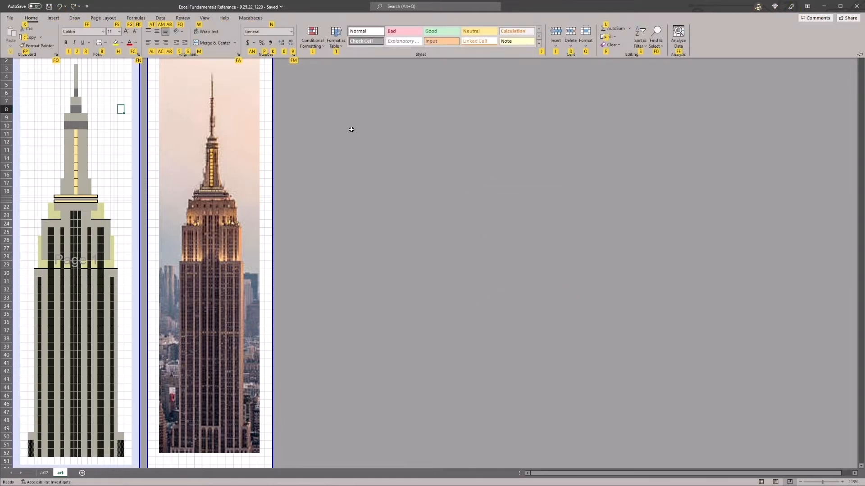
key("i")
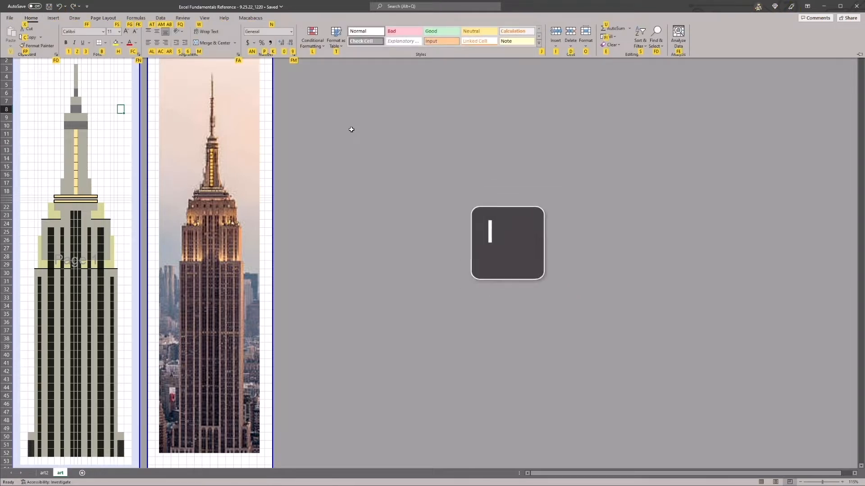
key("s")
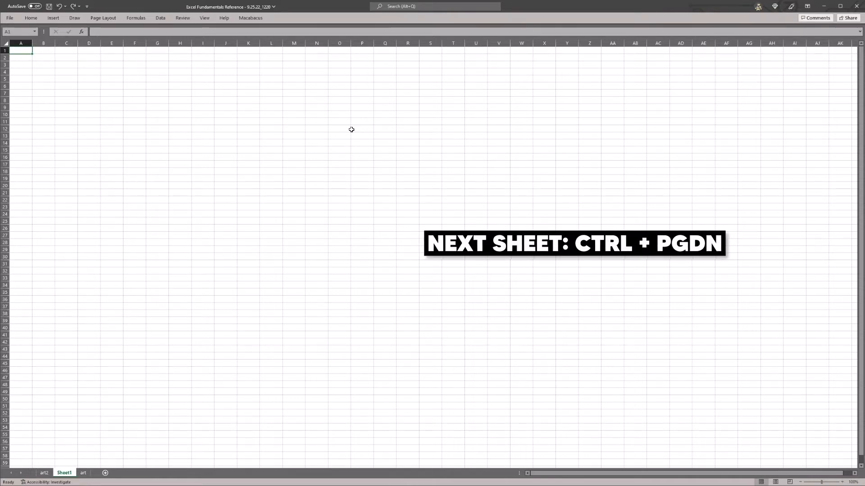
- Look through the art and art2 worksheets and return to the new blank Sheet1
key("ctrl+Page_Down")
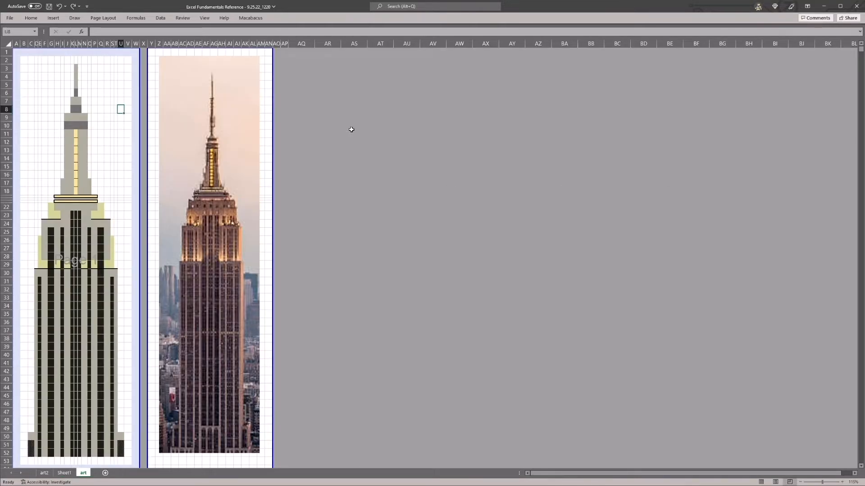
key("ctrl+Page_Up")
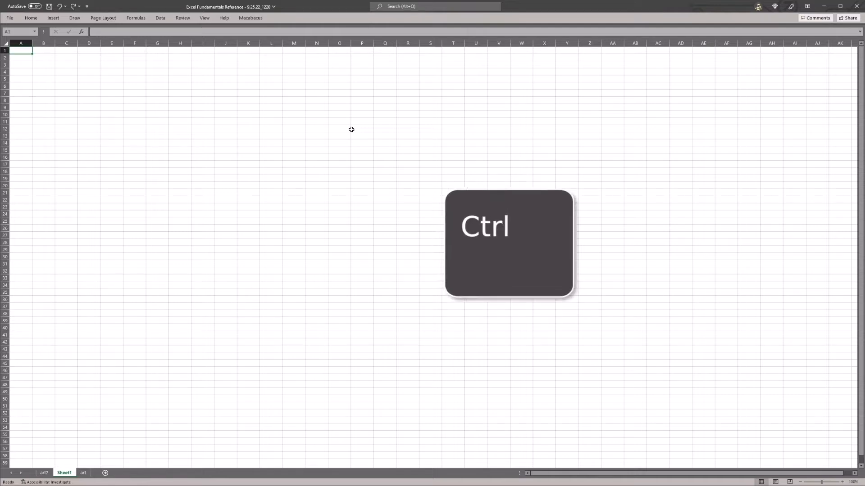
key("ctrl+Page_Up")
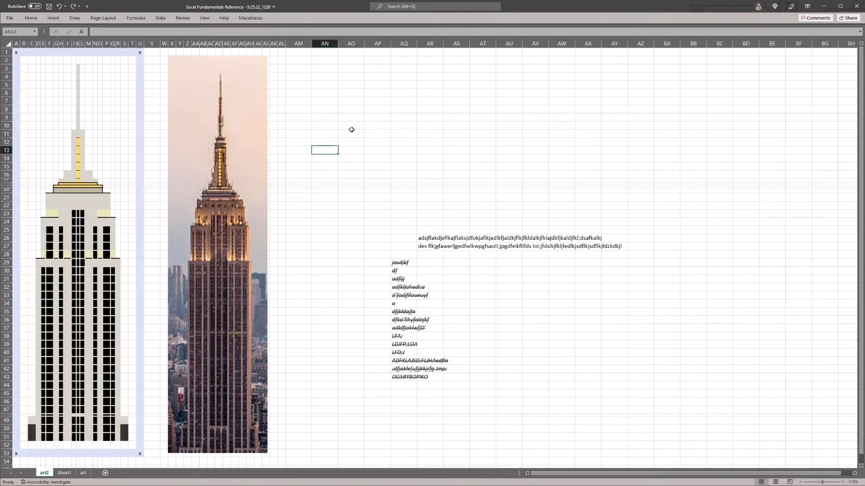
key("ctrl+Page_Down")
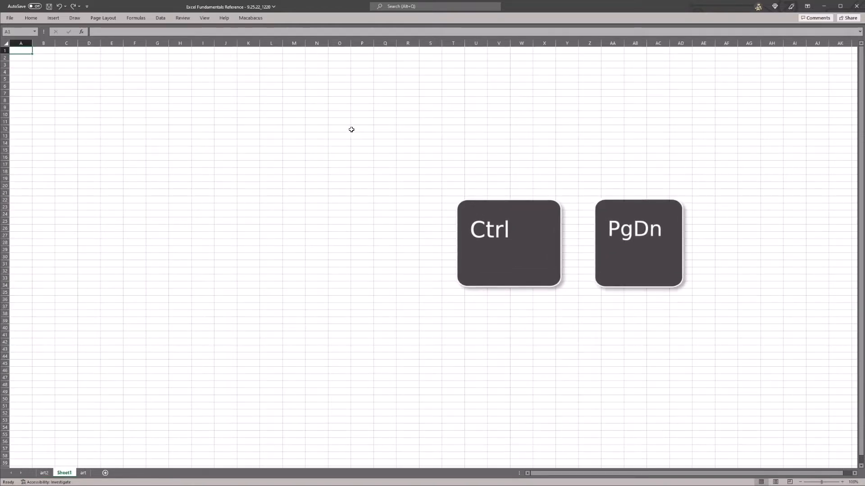
key("ctrl+Page_Down")
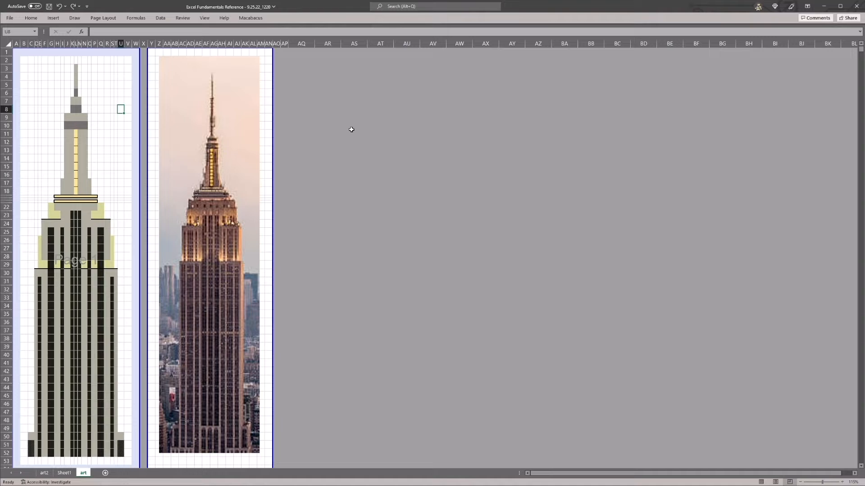
key("ctrl+Page_Up")
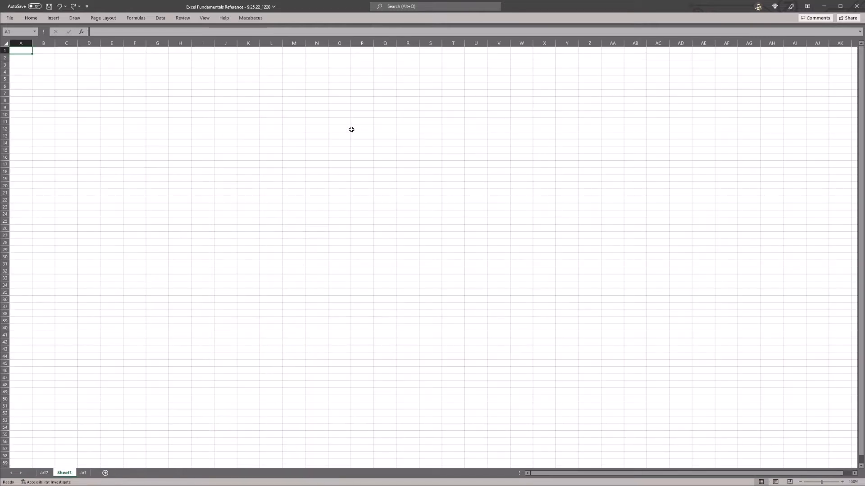
- Save the workbook and return to cell A1 of Sheet1
key("ctrl+s")
left_click(98, 250)
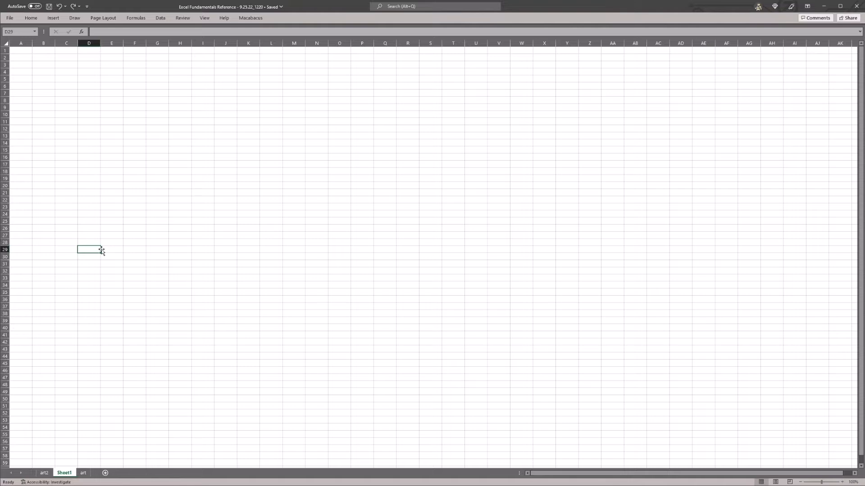
key("ctrl+Home")
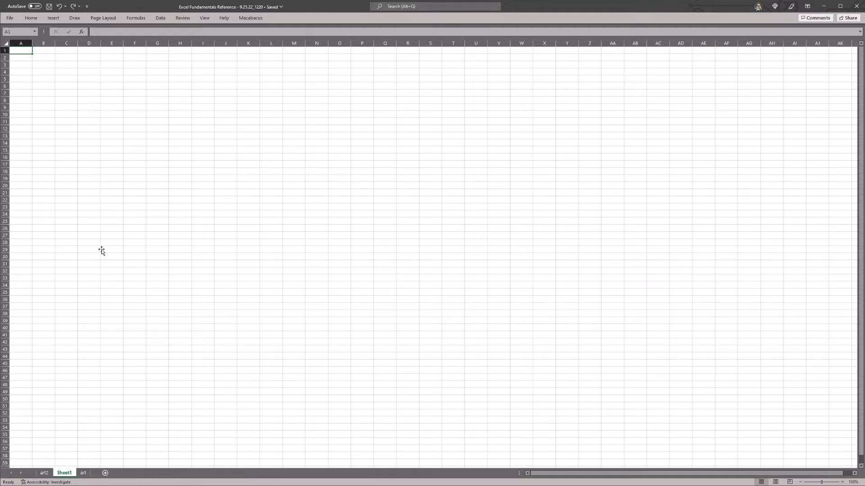
- View the options for inserting cells, rows, columns and sheets, and close them without choosing one
left_click(31, 17)
left_click(555, 43)
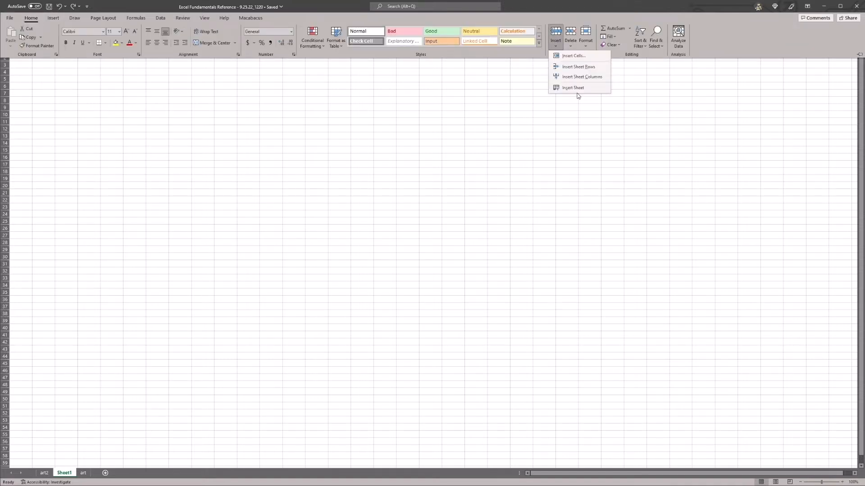
left_click(140, 304)
left_click(150, 206)
left_click(90, 150)
key("ctrl+s")
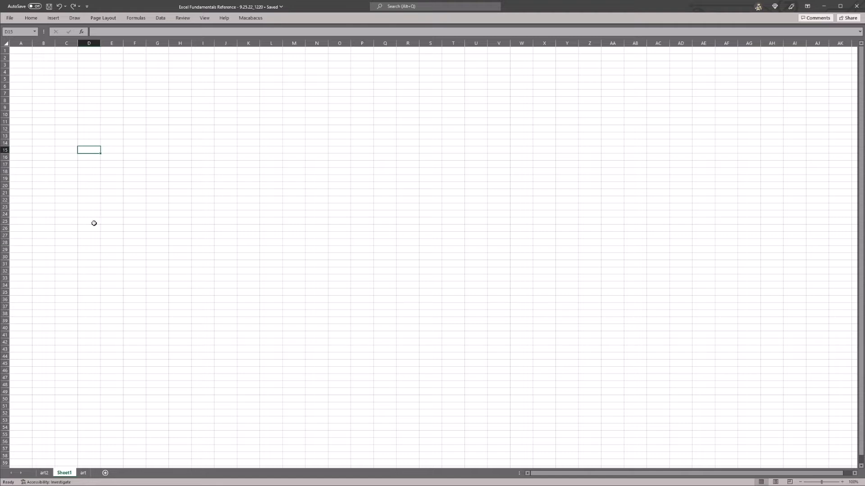
left_click(225, 107)
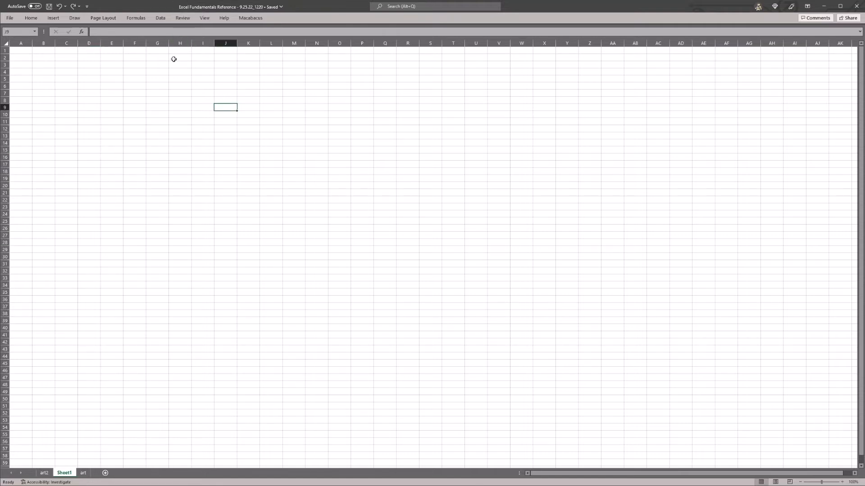
mouse_move(139, 36)
left_mouse_down()
mouse_move(140, 65)
mouse_move(148, 36)
left_mouse_up()
- Bring up the additional fill colors for cell G8 of Sheet1 and cancel without choosing one
left_click(150, 103)
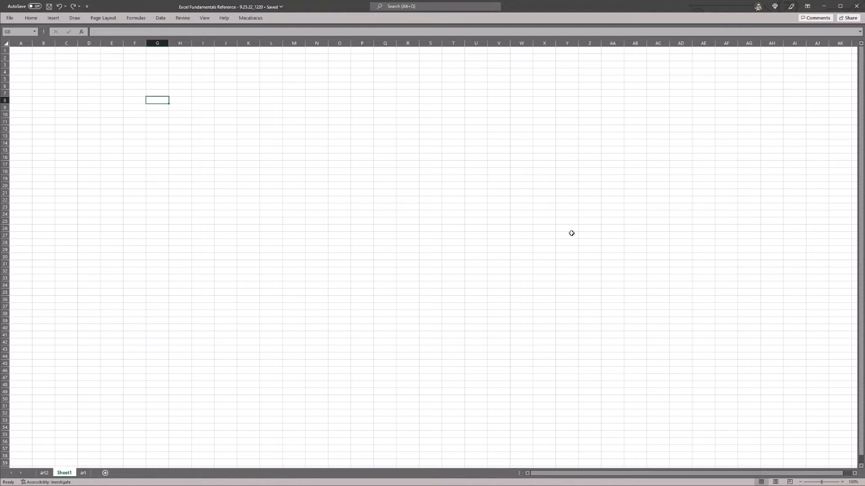
key("alt")
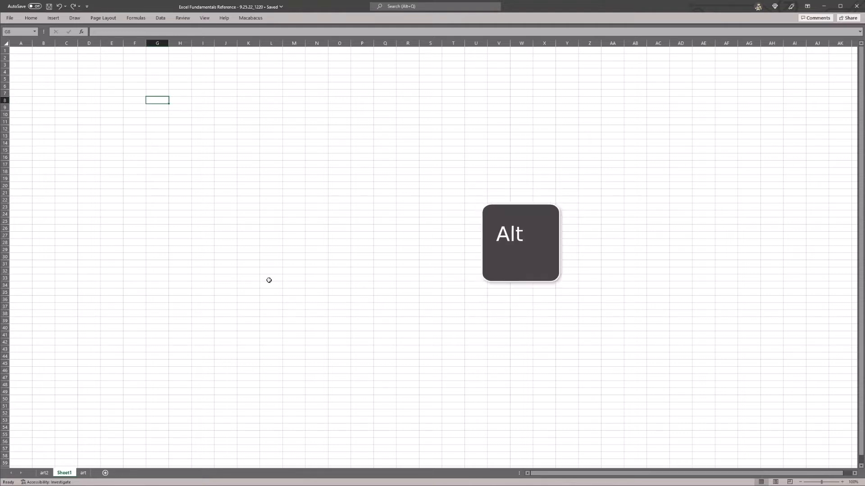
scroll(269, 280, "up", 1)
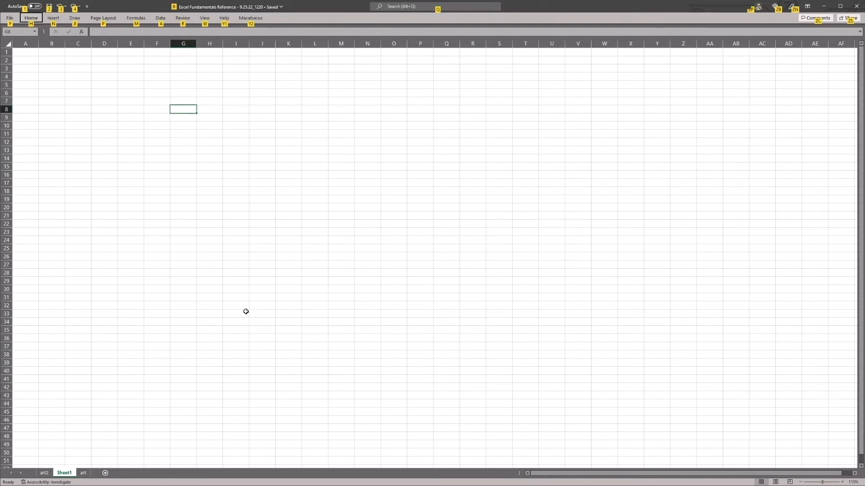
key("h")
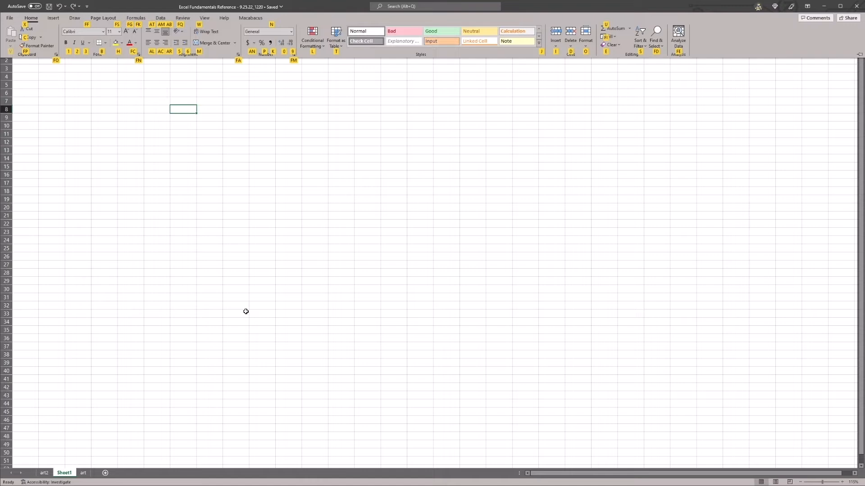
key("h")
key("m")
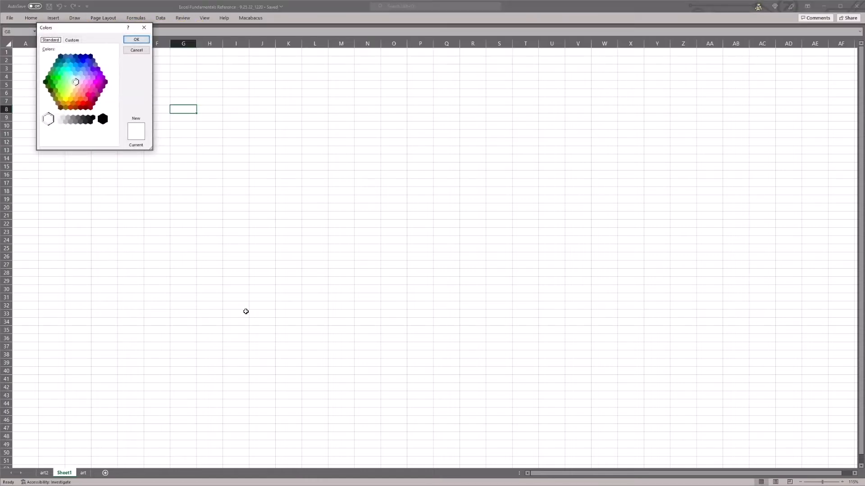
key("Escape")
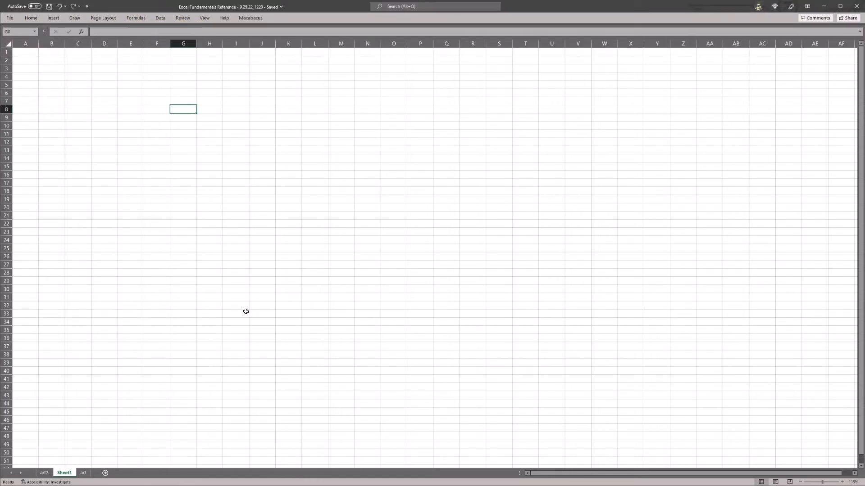
- Go to the font name setting for cell G8 and leave it without choosing a font
key("alt")
key("h")
key("f")
key("f")
key("Escape")
- On the art2 sheet, clear the contents of columns AQ and AR
key("ctrl+Page_Down")
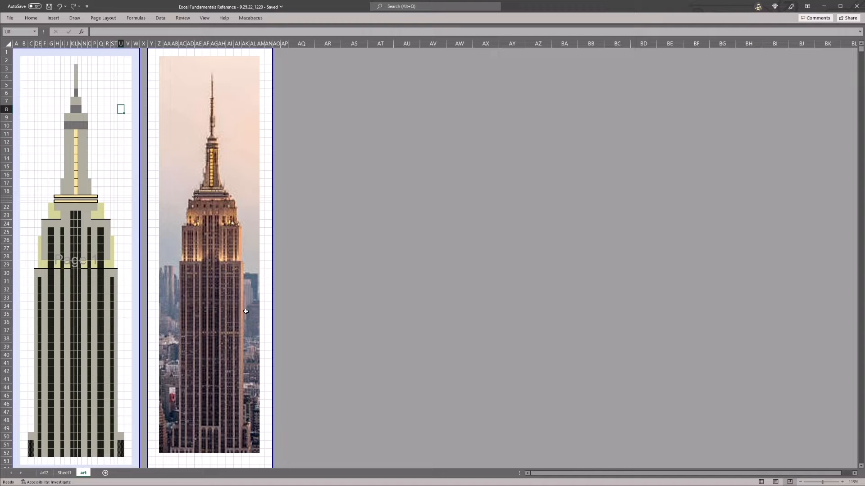
key("ctrl+Page_Up")
key("ctrl+Page_Up")
key("Right")
key("Right")
key("Right")
key("ctrl+space")
key("shift+Right")
key("Delete")
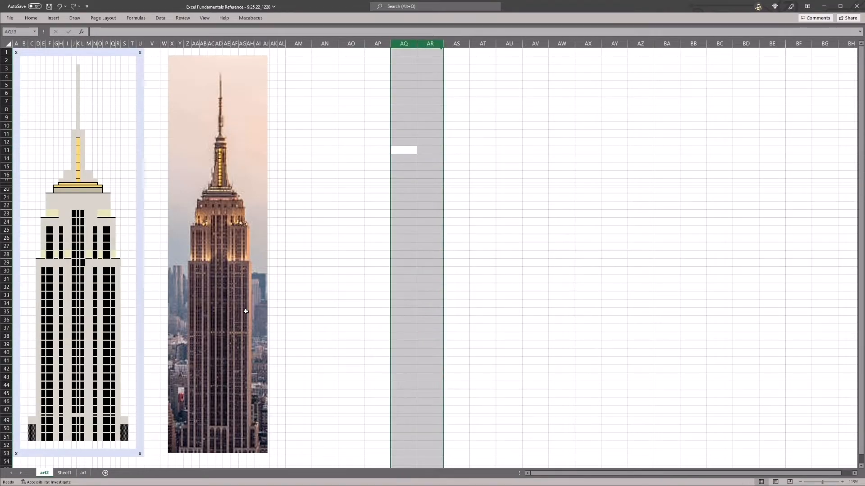
- Return to cell A1 of the art2 sheet and save the workbook
key("Left")
key("ctrl+Home")
key("ctrl+s")
- Switch to the blank Sheet1 and select cell A1
key("ctrl+Page_Down")
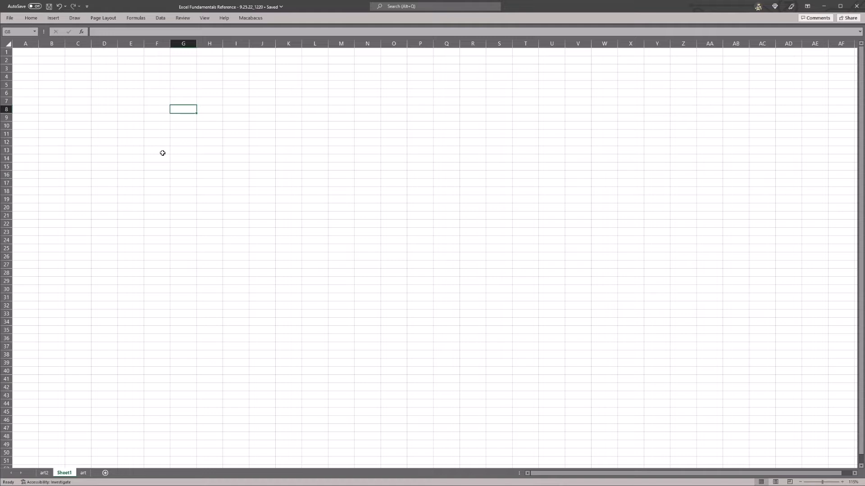
left_click(141, 214)
left_click(145, 176)
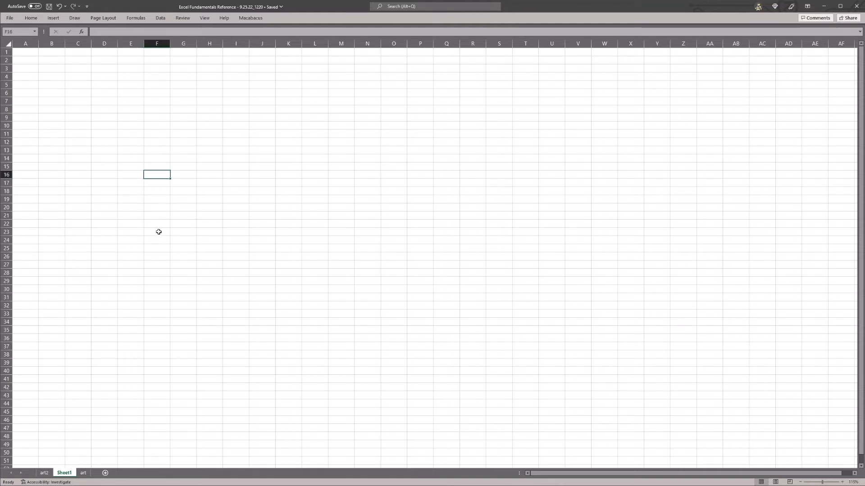
key("ctrl+Home")
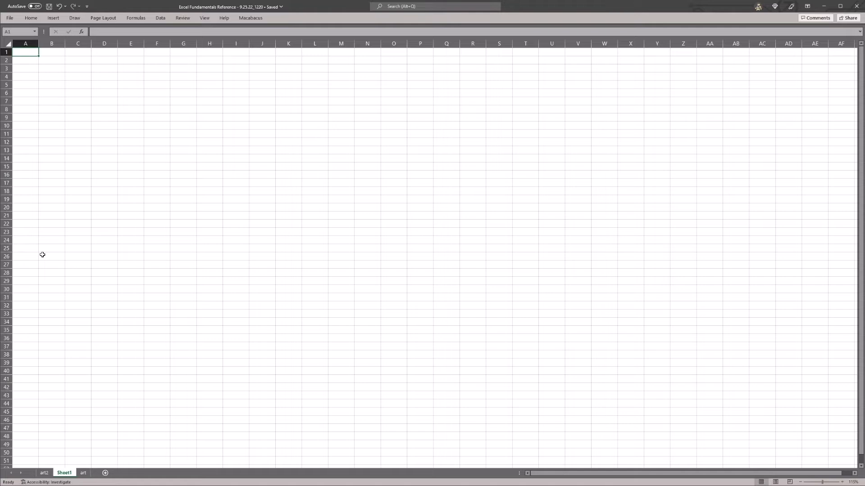
- Select the whole last row of Sheet1, row 1048576, and jump back up to row 1
key("ctrl+Down")
key("shift+space")
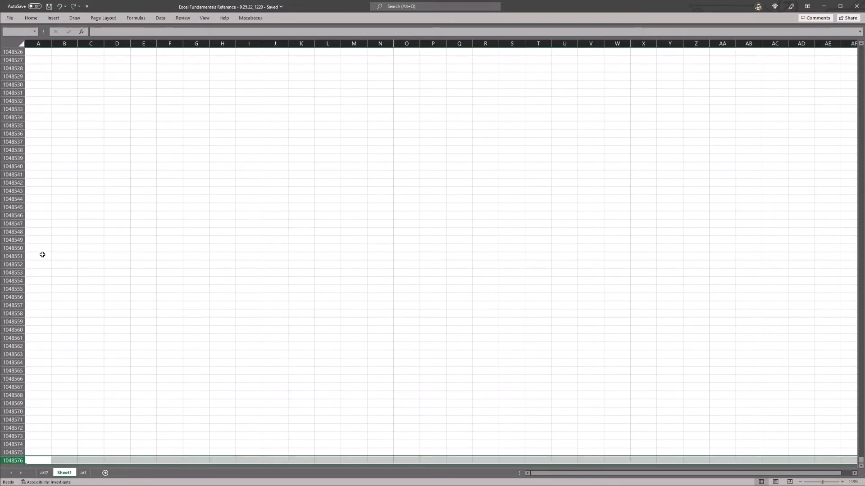
key("ctrl+Up")
- Jump to the last column of Sheet1, select all of column XFD, and return to cell A1
key("ctrl+Right")
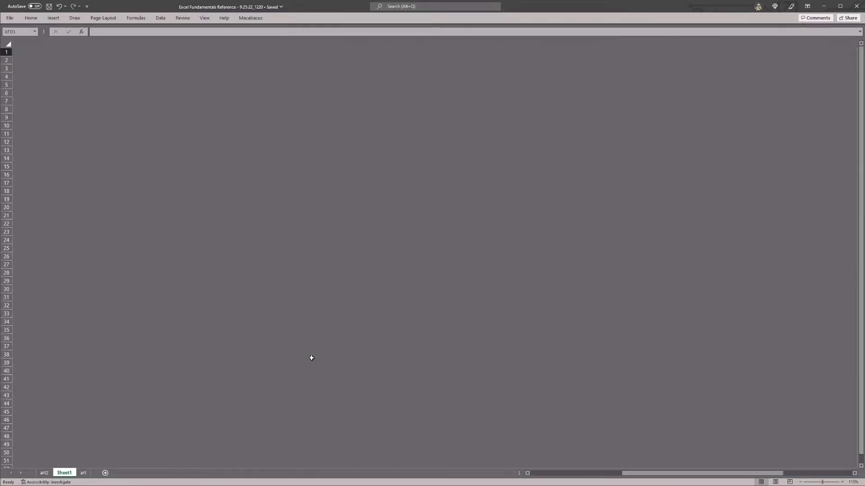
key("ctrl+space")
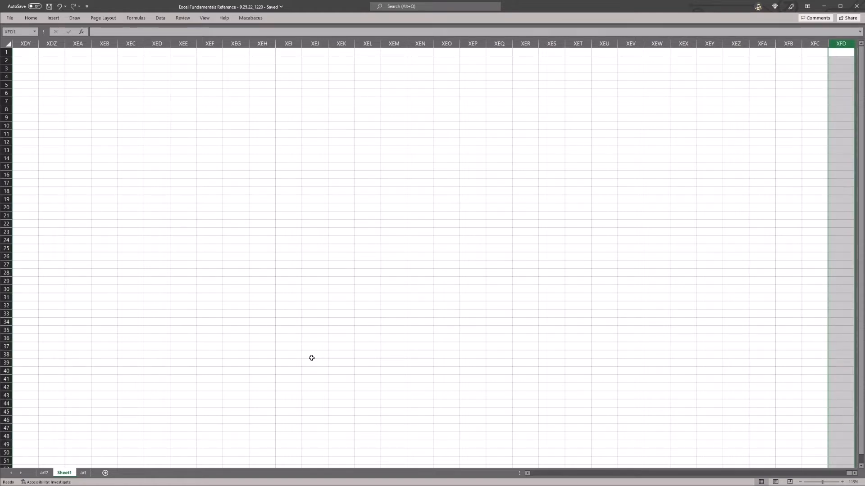
key("ctrl+Left")
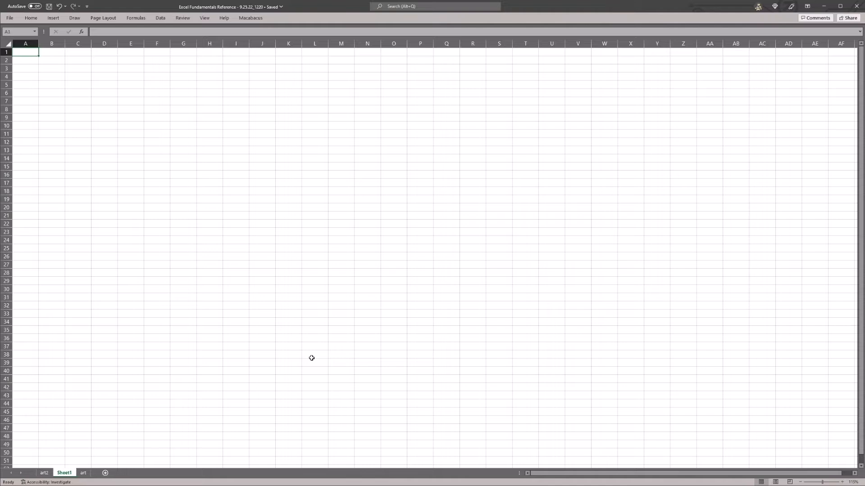
- Move the active cell one cell at a time from A1 to C4 and back to A1
key("Down")
key("Right")
key("Down")
key("Down")
key("Right")
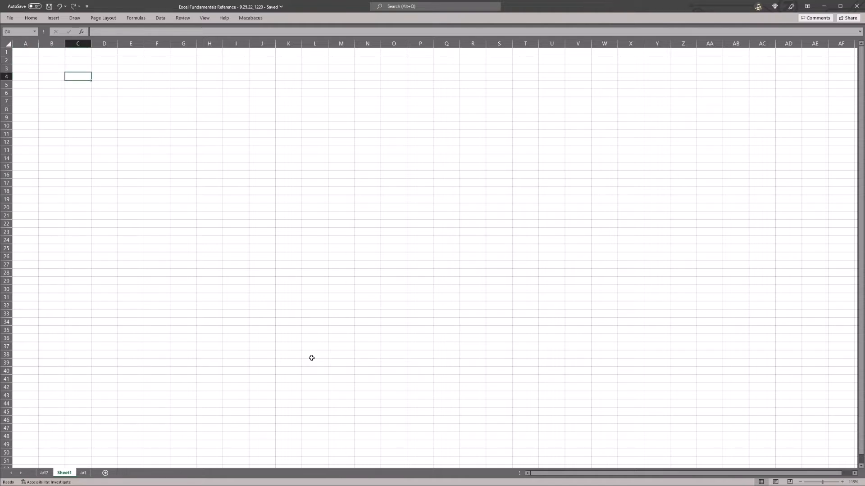
key("Left")
key("Left")
key("Up")
key("Up")
key("Up")
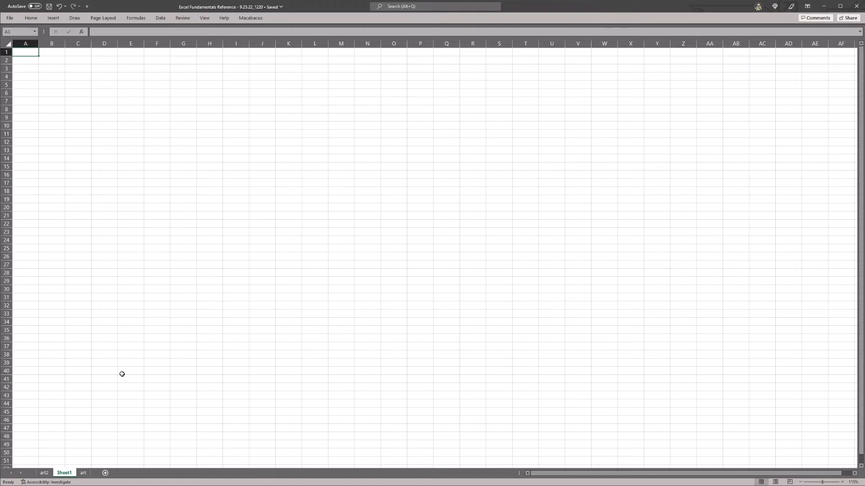
- Select cell I12, return to A1, and move diagonally one cell at a time to cell F4
left_click(230, 143)
key("ctrl+Home")
key("Down")
key("Right")
key("Down")
key("Right")
key("Down")
key("Right")
key("Down")
key("Right")
key("Right")
key("Up")
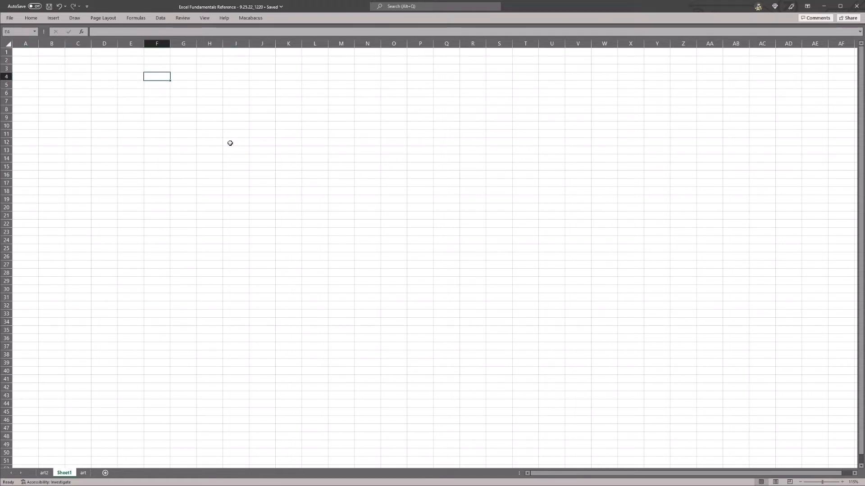
- Move the active cell one cell at a time around F4 and down the sheet to F10
key("Left")
key("Right")
key("Up")
key("Down")
key("Right")
key("Left")
key("Up")
key("Down")
key("Down")
key("Left")
key("Up")
key("Right")
key("Down")
key("Right")
key("Up")
key("Left")
key("Left")
key("Down")
key("Down")
key("Down")
key("Right")
key("Down")
key("Right")
key("Down")
key("Down")
key("Down")
key("Down")
key("Left")
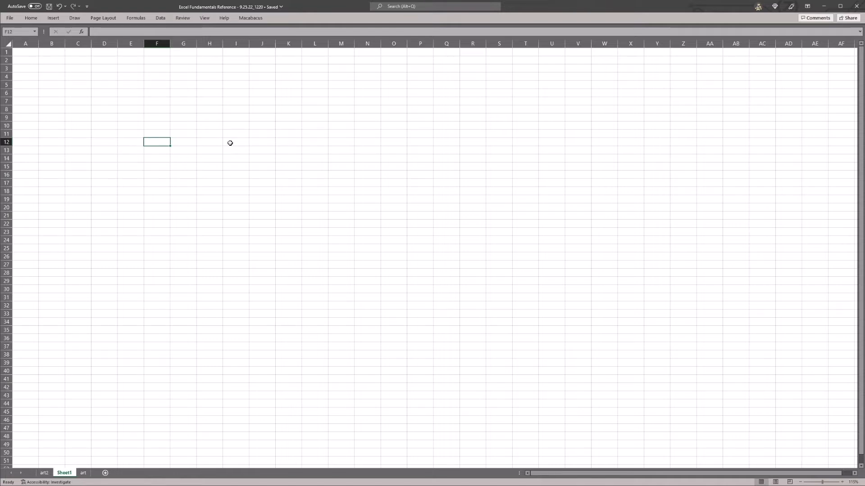
key("Up")
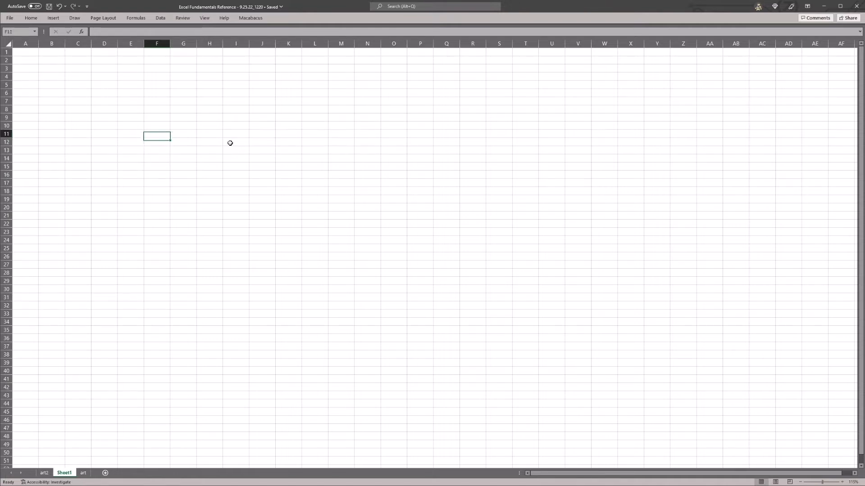
key("Right")
key("Left")
key("Right")
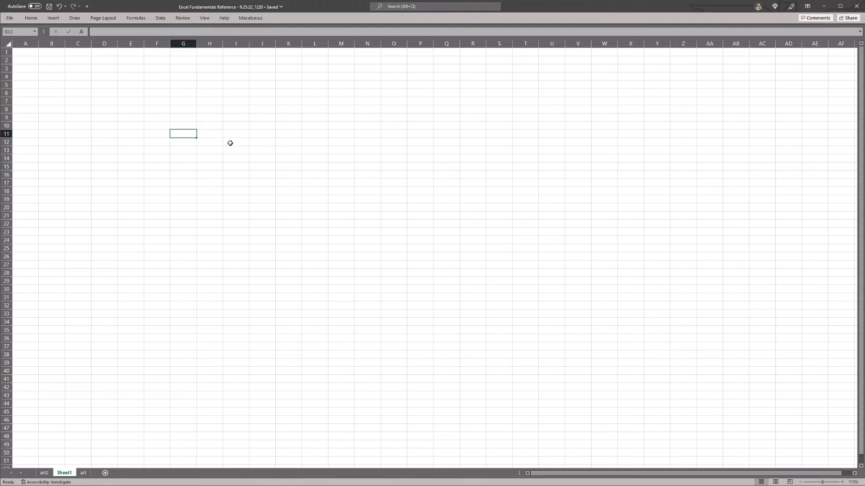
key("Left")
key("Up")
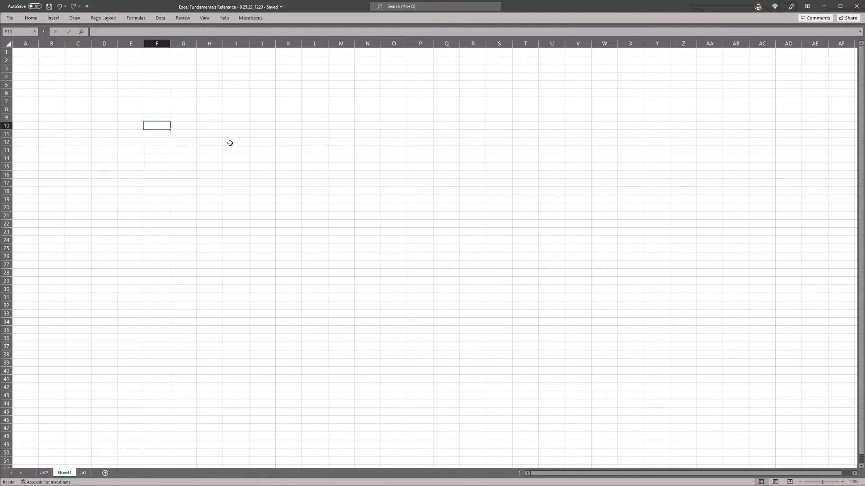
- Select the block D14:I25, followed by several other nearby blocks and single cells, ending on cell G14
left_click_drag(228, 158, 109, 216)
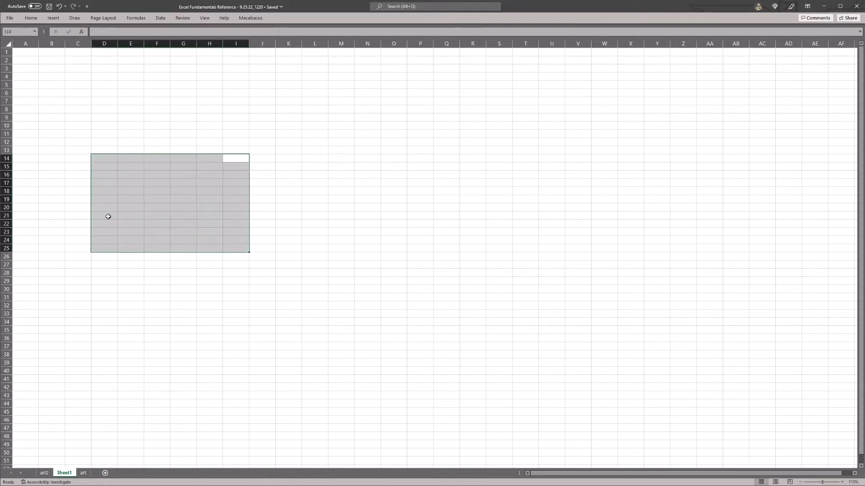
left_click(104, 118)
left_click_drag(105, 118, 166, 168)
left_click_drag(202, 145, 153, 175)
left_click(121, 163)
left_click(171, 133)
left_click(168, 191)
left_click(156, 143)
left_click(217, 119)
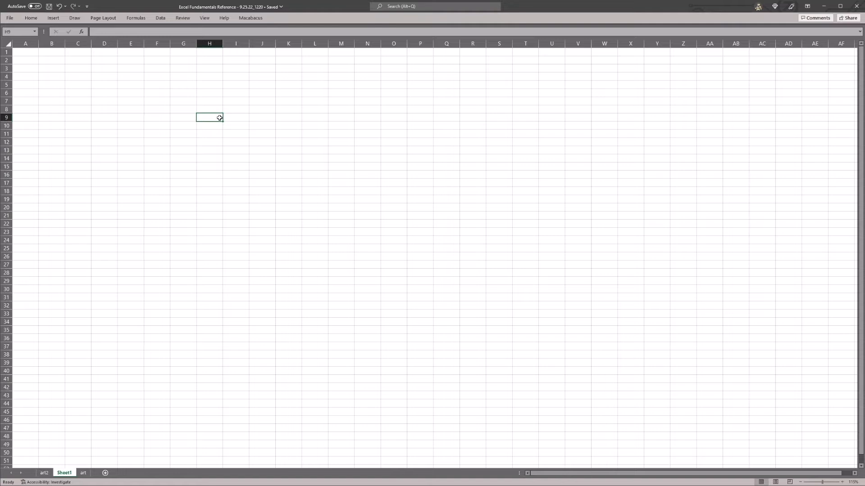
left_click(171, 157)
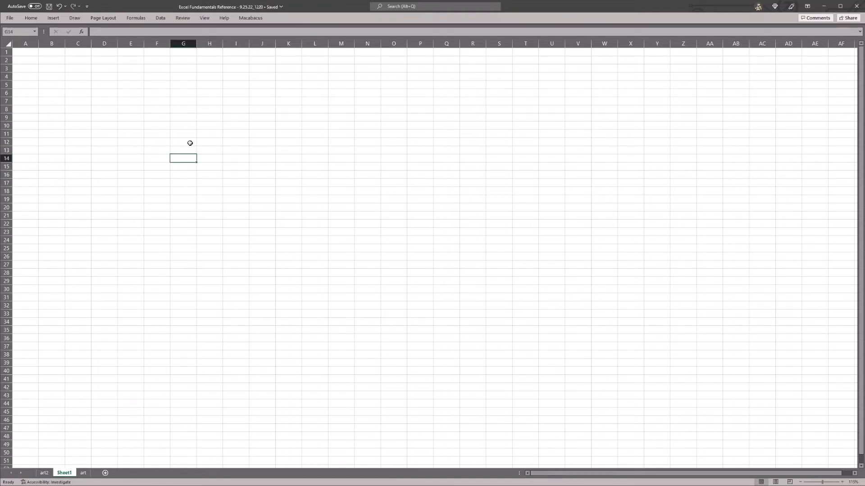
- Move the active cell one cell at a time around G14 and over to E12
key("Right")
key("Up")
key("Up")
key("Left")
key("Down")
key("Up")
key("Down")
key("Left")
key("Right")
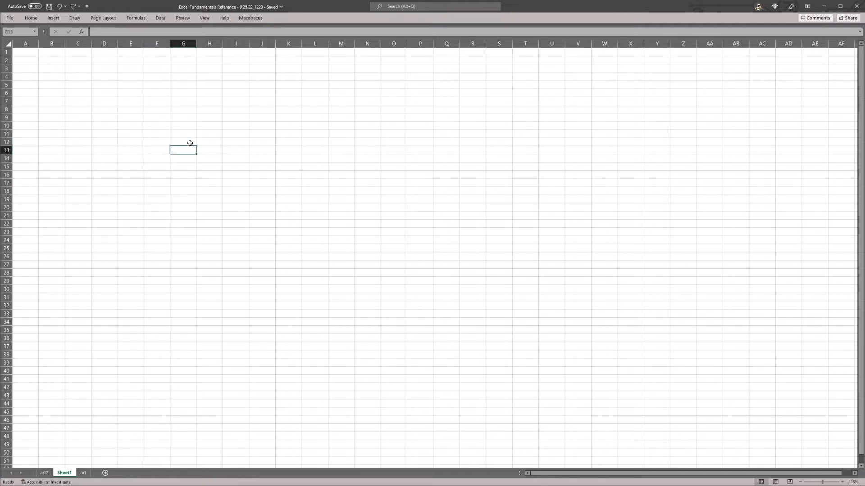
key("Left")
key("Right")
key("Right")
key("Left")
key("Left")
key("Left")
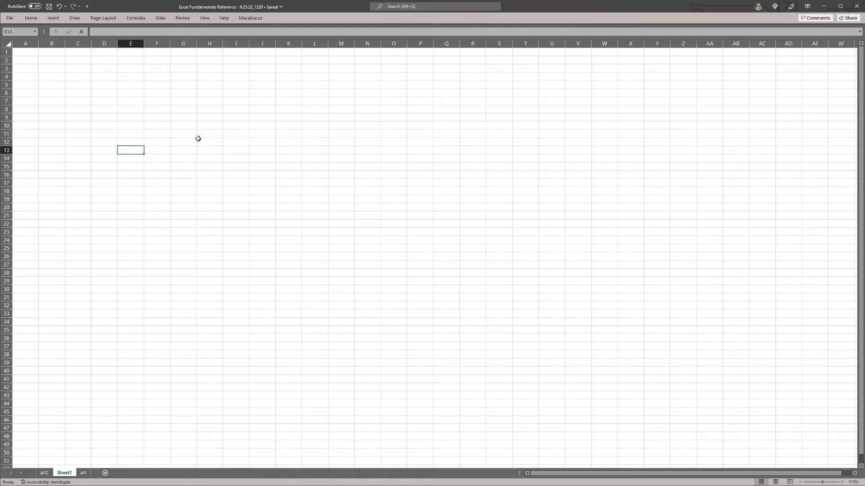
key("Up")
key("Up")
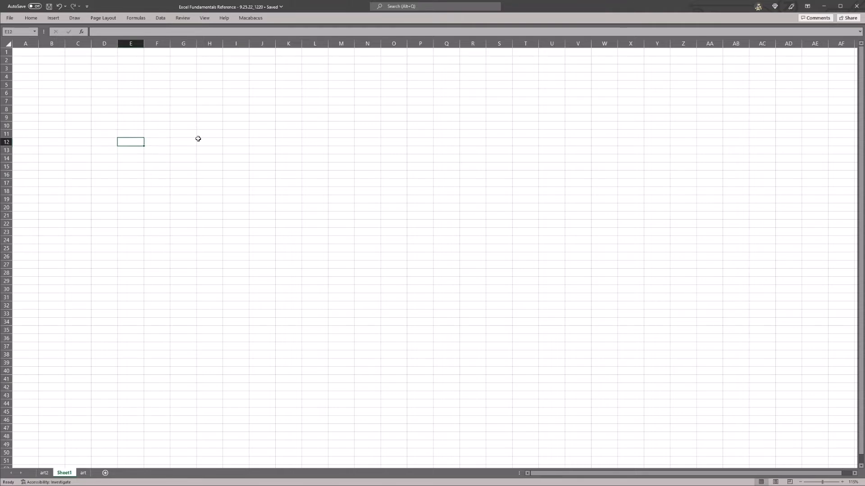
- Select the block D9:G14, and then cell F8, moving from there to E7 cell by cell
left_click_drag(110, 120, 182, 159)
left_click(151, 111)
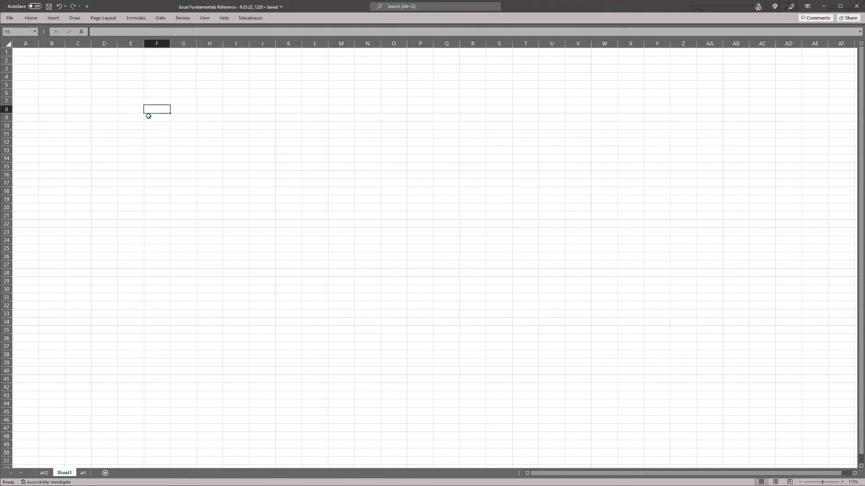
key("Down")
key("Up")
key("Left")
key("Up")
- Move the active cell along row 7 to S7 and on to cell X9
key("Right")
key("Right")
key("Right")
key("Right")
key("Right")
key("Right")
key("Right")
key("Right")
key("Right")
key("Right")
key("Right")
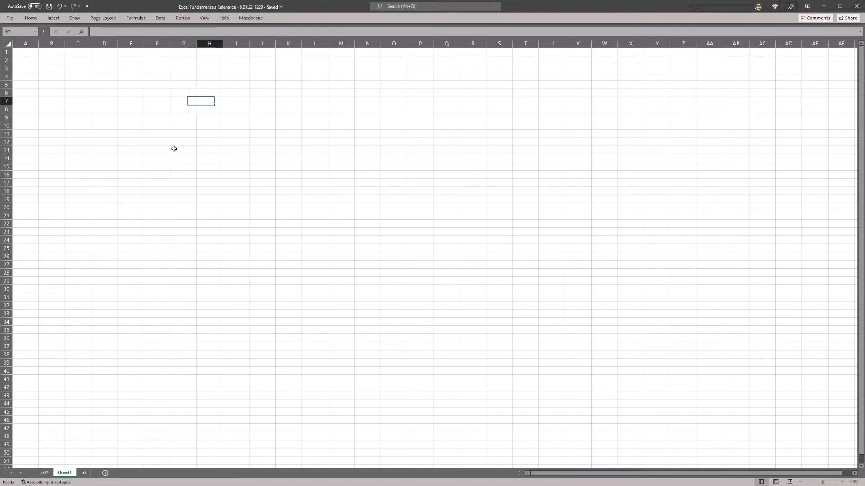
key("Right")
key("Right")
key("Right")
key("Right")
key("Right")
key("Right")
key("Right")
key("Right")
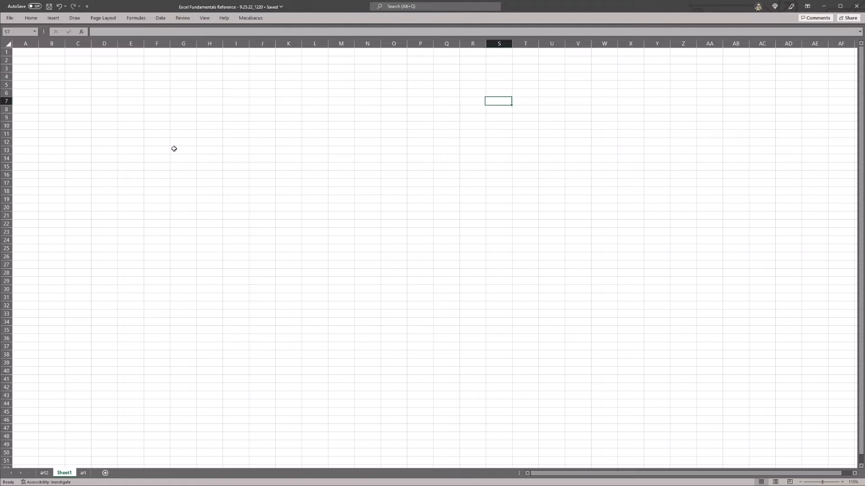
key("Down")
key("Down")
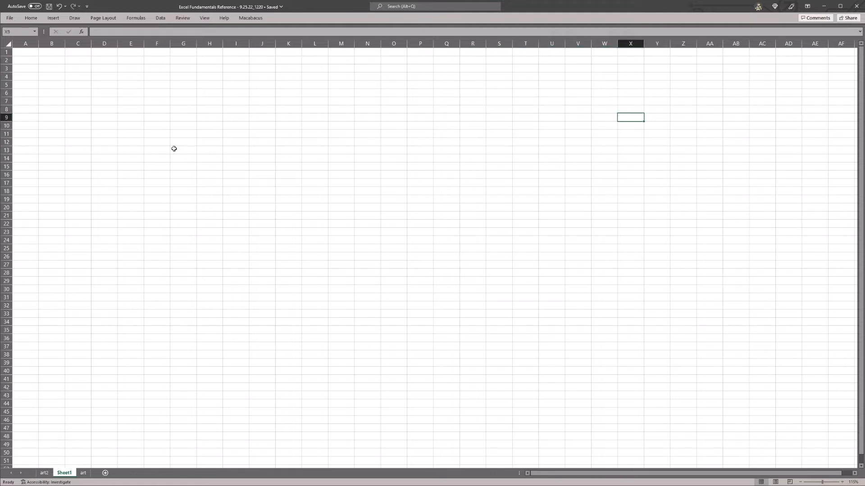
- Move the active cell back along row 9 to N9, and jump from there to cell A1
key("Left")
key("Left")
key("Left")
key("Left")
key("Left")
key("Left")
key("Left")
key("Left")
key("Left")
key("Left")
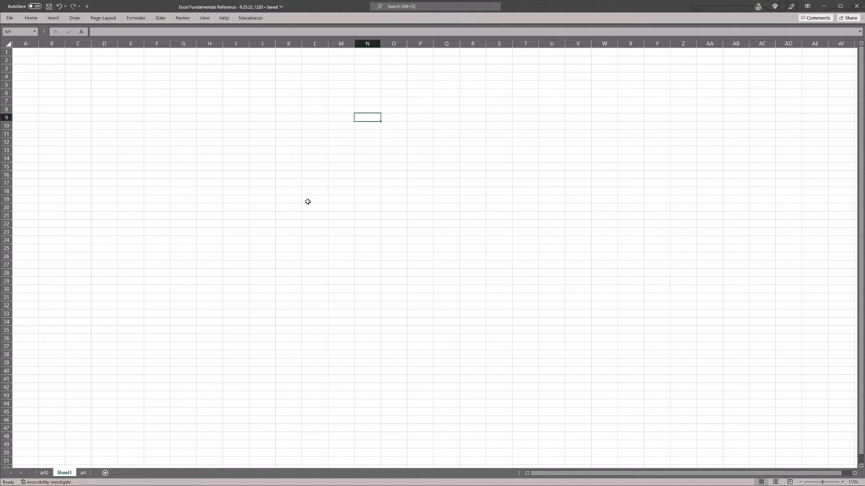
key("ctrl+Left")
key("ctrl+Up")
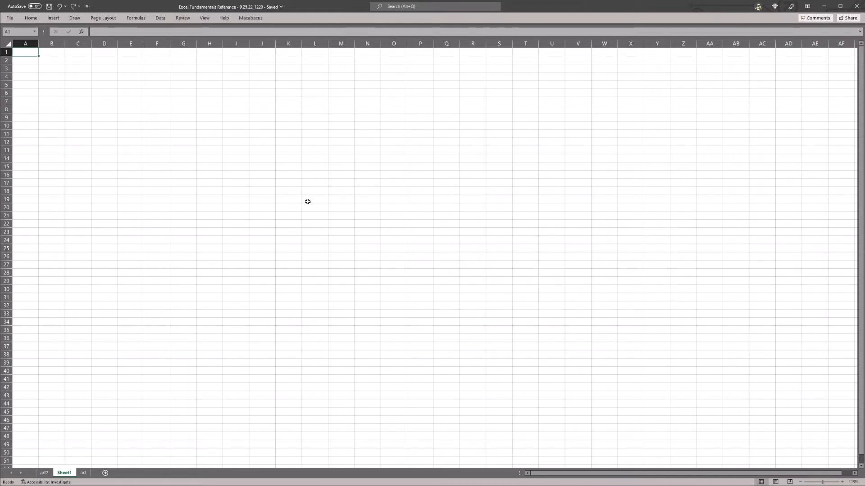
- Jump from A1 along the sheet's edges to the last cell, XFD1048576, and return to A1
key("ctrl+Right")
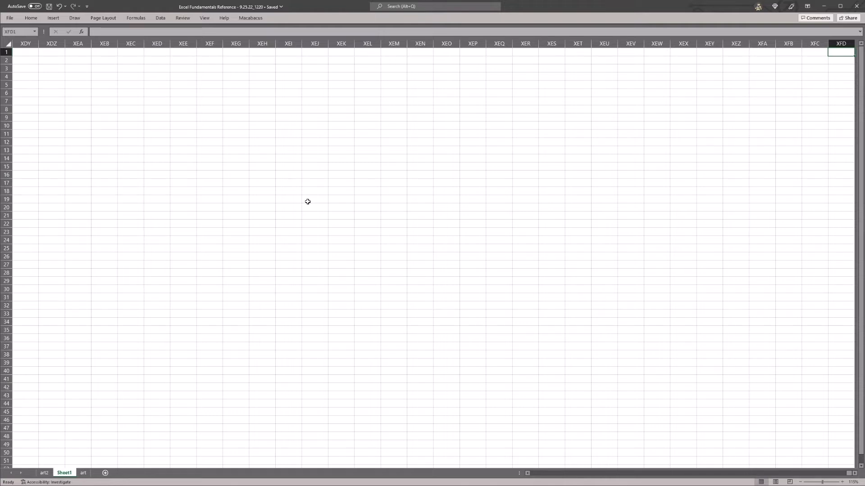
key("ctrl+Down")
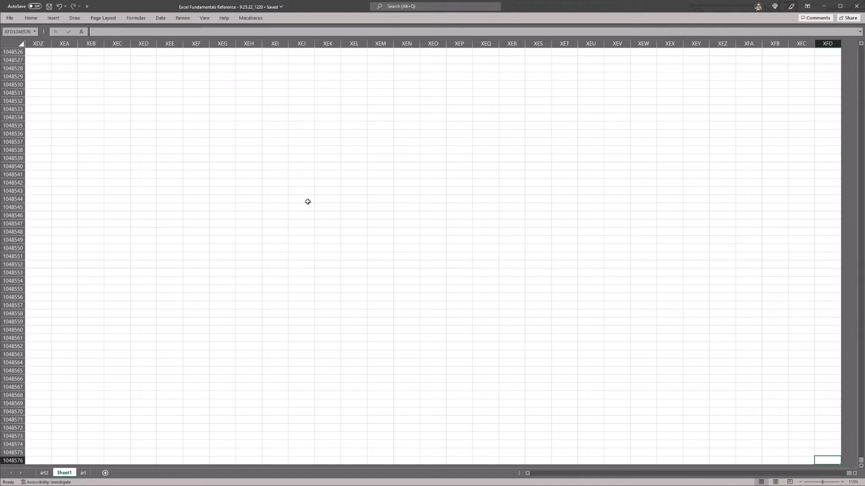
key("ctrl+Home")
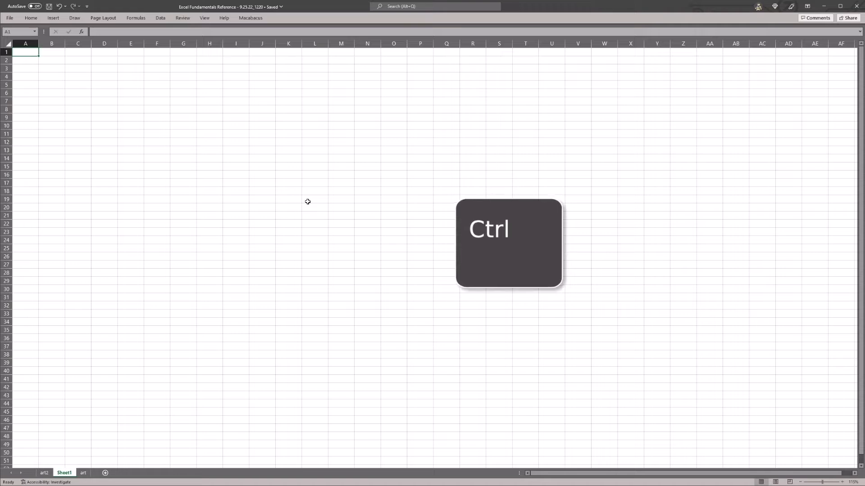
- Move cell by cell from A1 to C3, and jump from there to the last column and last row
key("Right")
key("Down")
key("Right")
key("Down")
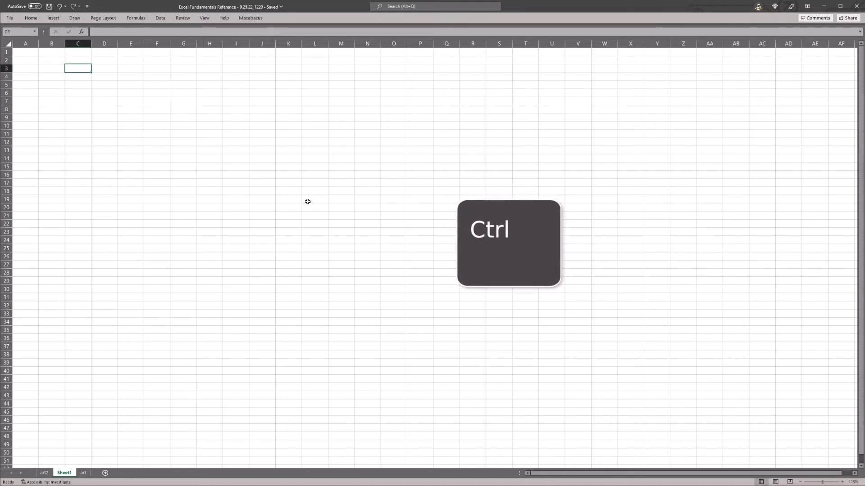
key("ctrl+Right")
key("ctrl+Down")
key("ctrl+Up")
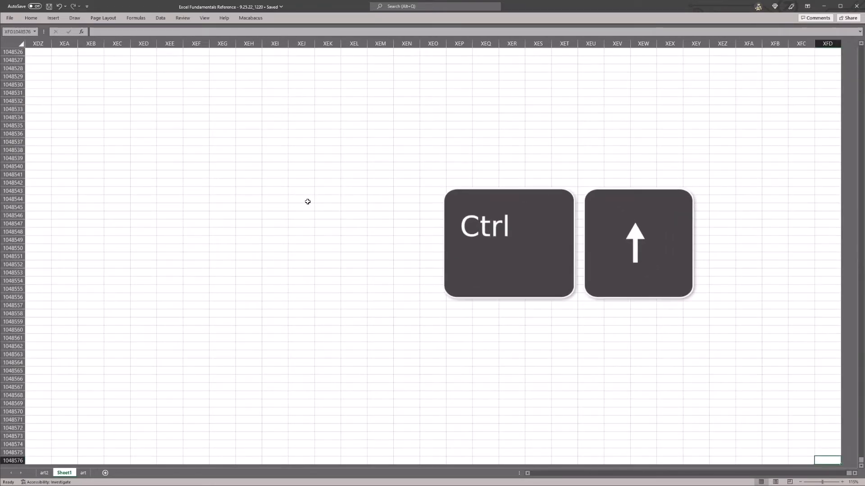
- Jump between the sheet's outer corners to the last cell, XFD1048576, and go straight back to A1
key("ctrl+Left")
key("ctrl+Up")
key("ctrl+Right")
key("ctrl+Down")
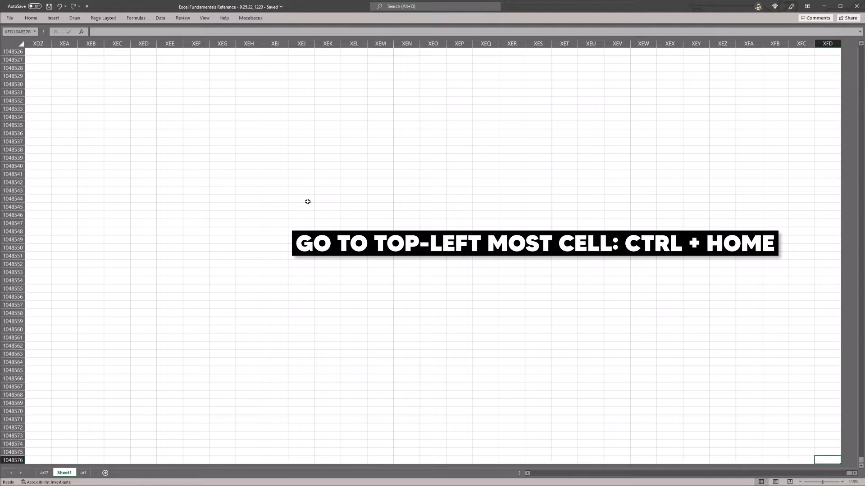
key("ctrl+Home")
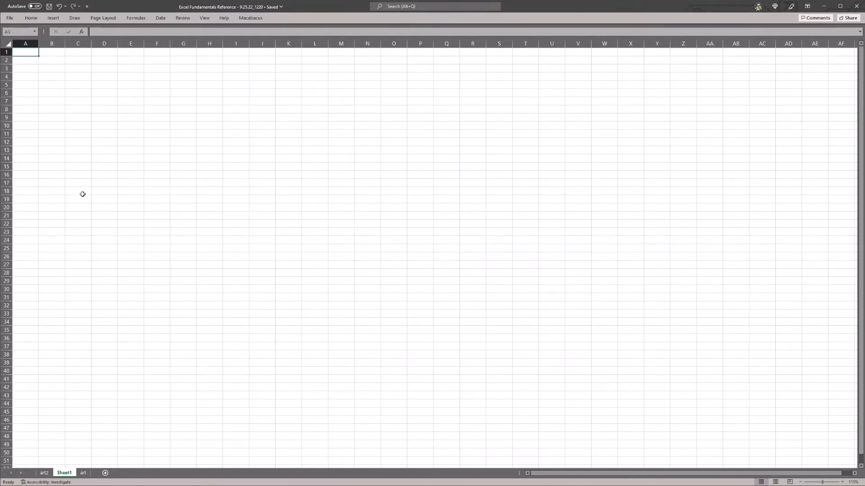
- Move the active cell one cell at a time from A1 to B6 and down column B to B12
key("Right")
key("Down")
key("Down")
key("Down")
key("Down")
key("Right")
key("Down")
key("Left")
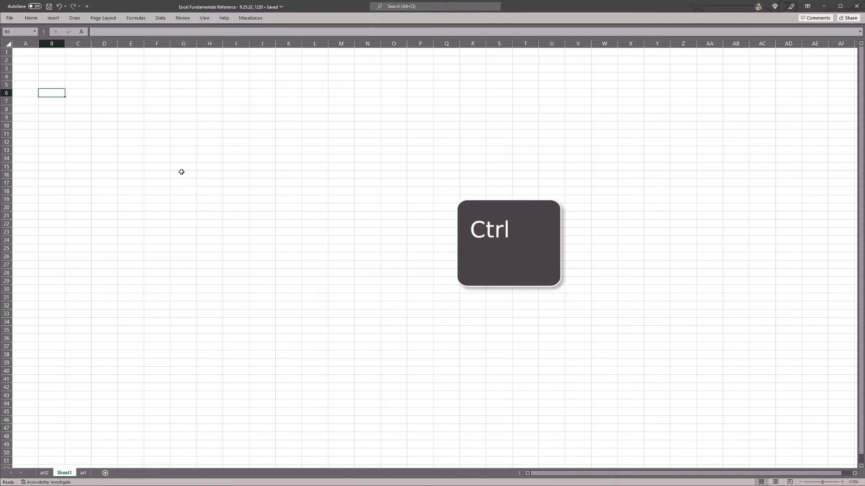
key("Down")
key("Down")
key("Down")
key("Down")
key("Down")
key("Down")
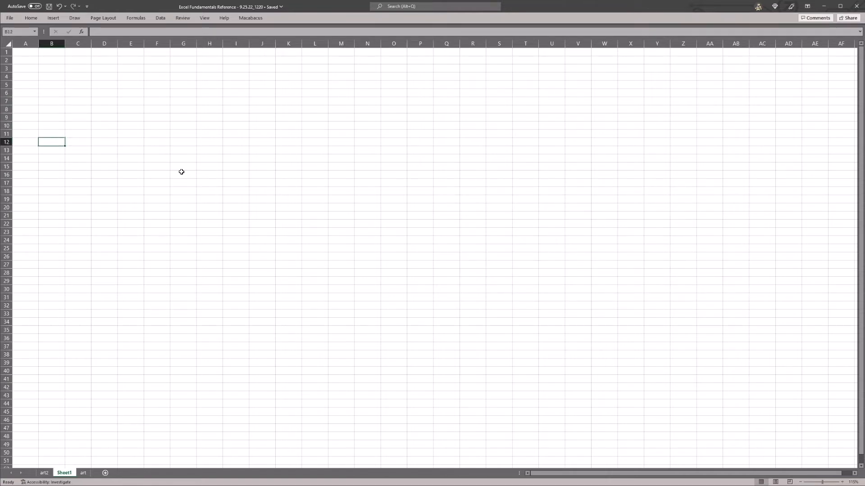
- Enter x in cells B12, B4 and D4
type("x")
key("Up")
key("Up")
key("Up")
key("Up")
key("Up")
key("Up")
key("Up")
key("Up")
type("x")
key("Right")
key("Right")
type("x")
- Enter x in cells D8 and F8
key("Down")
key("Down")
key("Down")
key("Down")
type("x")
key("Right")
key("Right")
key("Right")
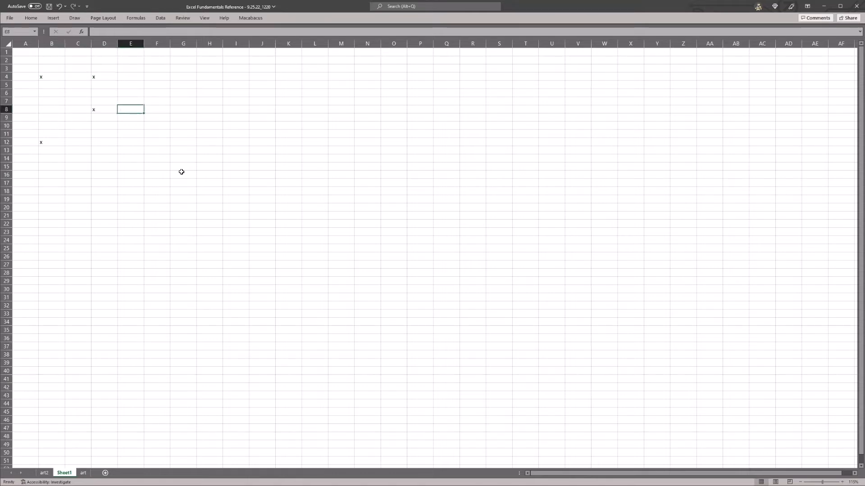
key("Left")
type("x")
- Enter x in cells F1 and I1
key("Up")
key("Up")
key("Up")
key("Up")
key("Up")
key("Up")
key("Up")
type("x")
key("Right")
key("Right")
key("Right")
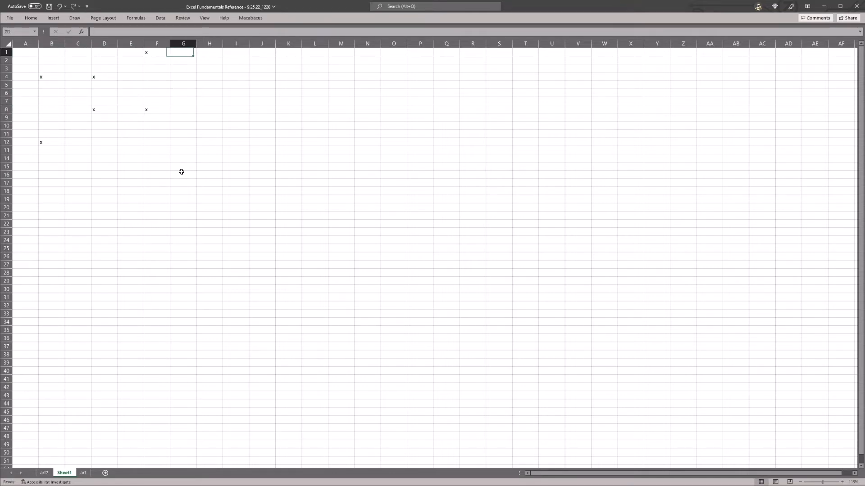
type("x")
- Enter x in cells I19 and L19
key("Down")
key("Down")
key("Down")
key("Down")
key("Down")
key("Down")
key("Down")
key("Down")
key("Down")
key("Down")
key("Down")
key("Down")
key("Down")
key("Down")
key("Down")
key("Down")
key("Down")
key("Down")
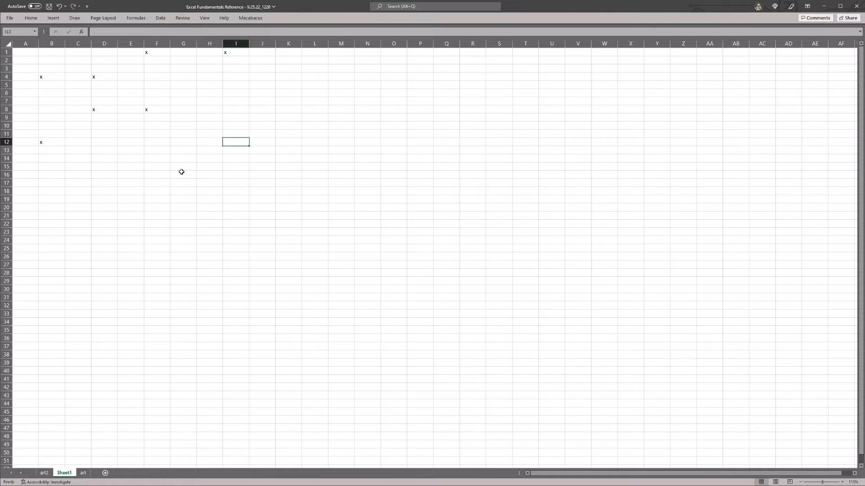
type("x")
key("Right")
key("Right")
key("Right")
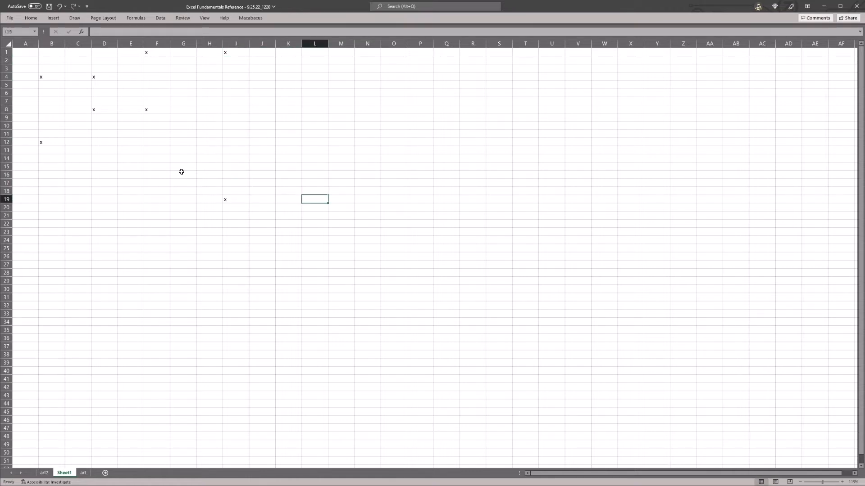
type("x")
- Enter x in cell L13, six rows above the x in L19
key("Up")
key("Up")
key("Up")
key("Up")
key("Up")
key("Up")
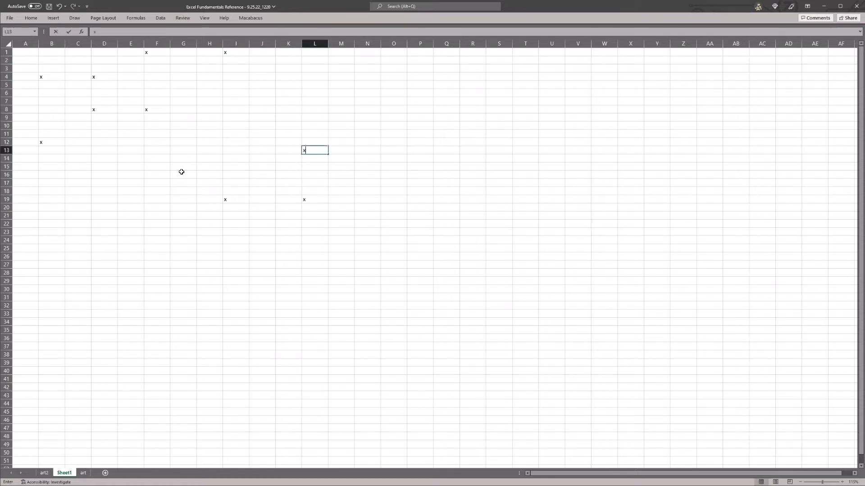
type("x")
key("Right")
type("x")
key("Right")
key("ctrl+z")
- Enter x in cell O13 and save the workbook
key("Right")
key("Right")
type("x")
key("ctrl+s")
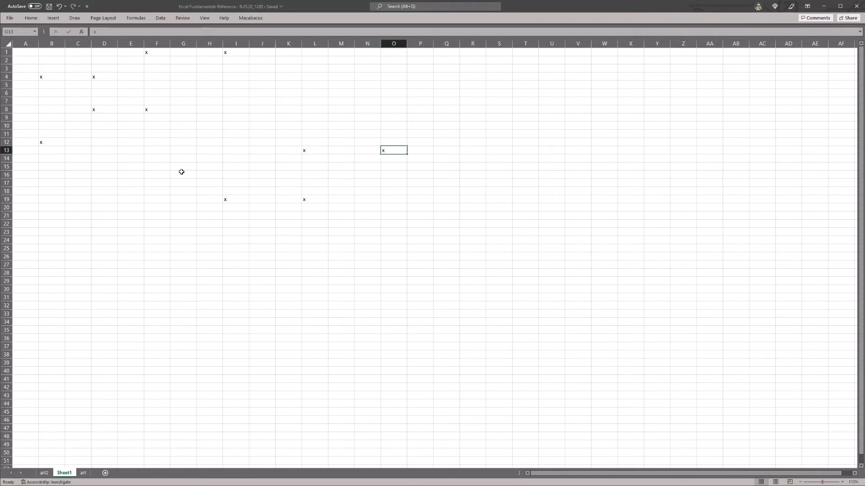
- Return to B12 and jump between the x cells from there through B4, D4, D8 and F8 to F1
key("Home")
key("Right")
key("Up")
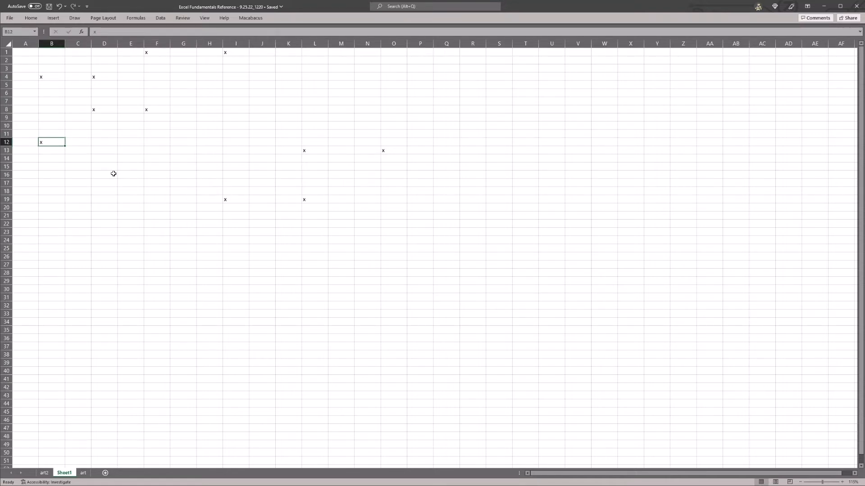
key("ctrl+Up")
key("ctrl+Down")
key("ctrl+Up")
key("ctrl+Right")
key("ctrl+Down")
key("ctrl+Right")
key("ctrl+Up")
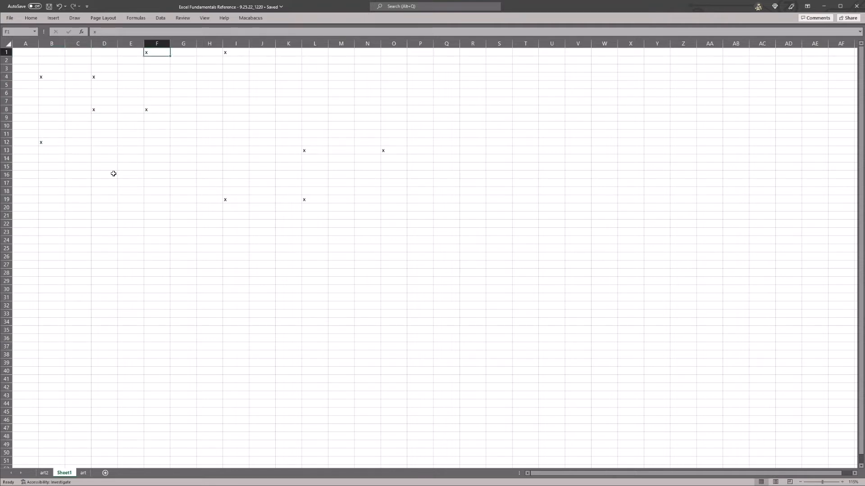
- Jump along the x cells from F1 through I1, I19 and L19 to L13, and back to L19
key("ctrl+Right")
key("ctrl+Down")
key("ctrl+Right")
key("ctrl+Up")
key("ctrl+Down")
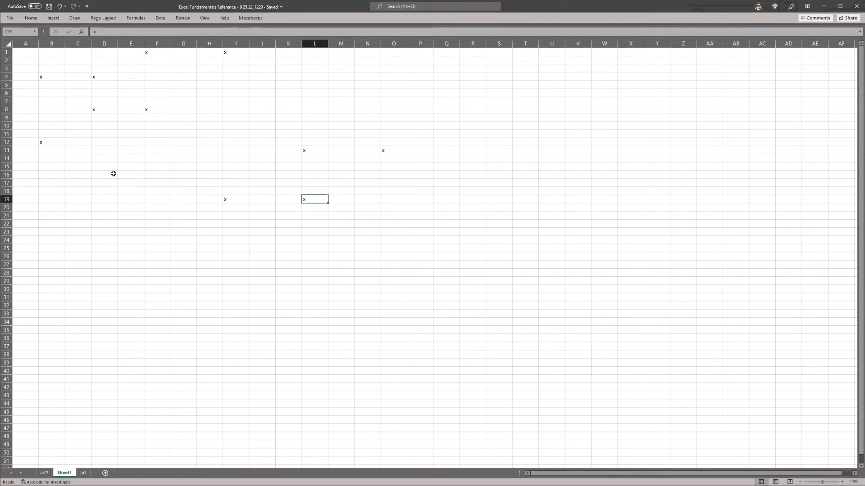
- Jump back along the x cells from L19 through I19, I1, F1, F8, D8, D4 and B4 to B12
key("ctrl+Left")
key("ctrl+Up")
key("ctrl+Left")
key("ctrl+Down")
key("ctrl+Left")
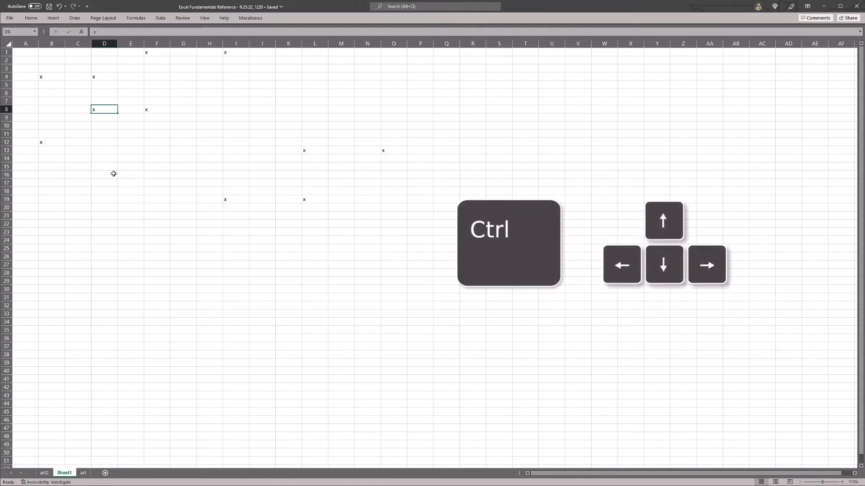
key("ctrl+Up")
key("ctrl+Left")
key("ctrl+Down")
- Jump from B12 through B4 and D4 to D8, and back the same way to B12
key("ctrl+Up")
key("ctrl+Right")
key("ctrl+Down")
key("ctrl+Up")
key("ctrl+Left")
key("ctrl+Down")
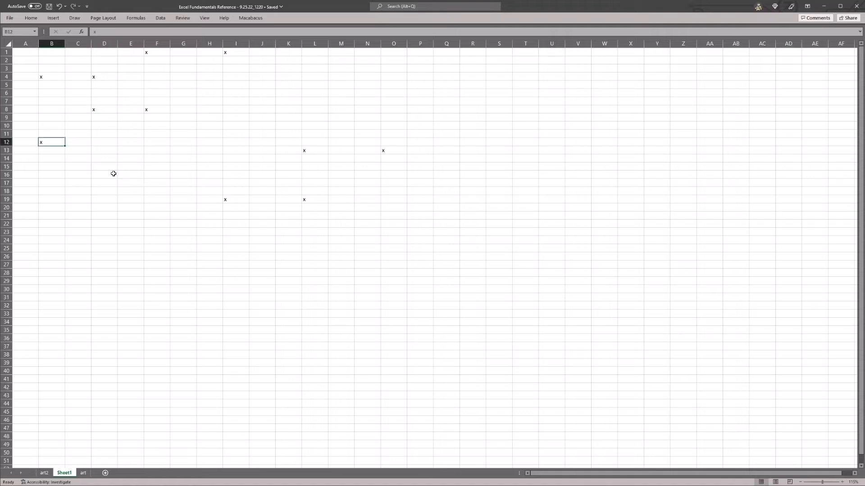
- Jump through the whole path of x cells from B12 to the last one, O13
key("ctrl+Up")
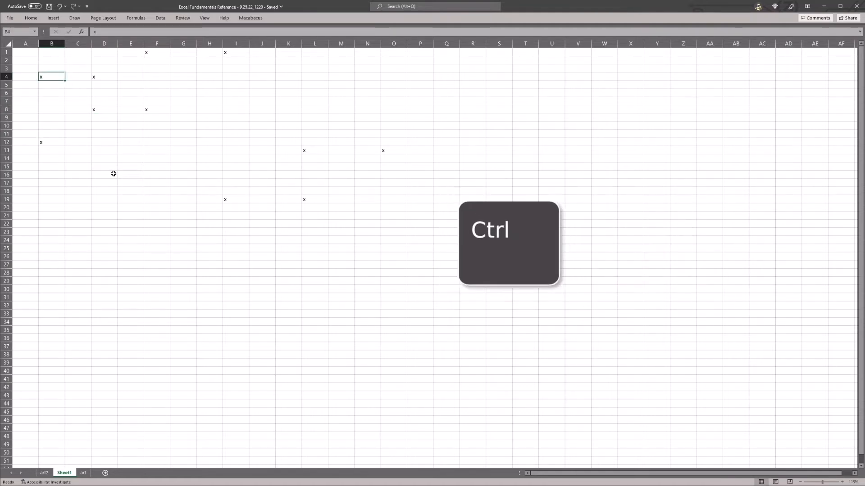
key("ctrl+Right")
key("ctrl+Down")
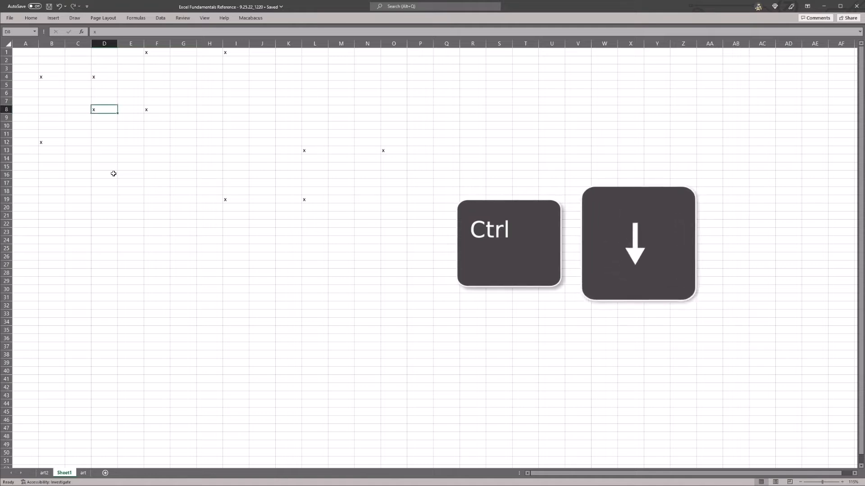
key("ctrl+Right")
key("ctrl+Up")
key("ctrl+Right")
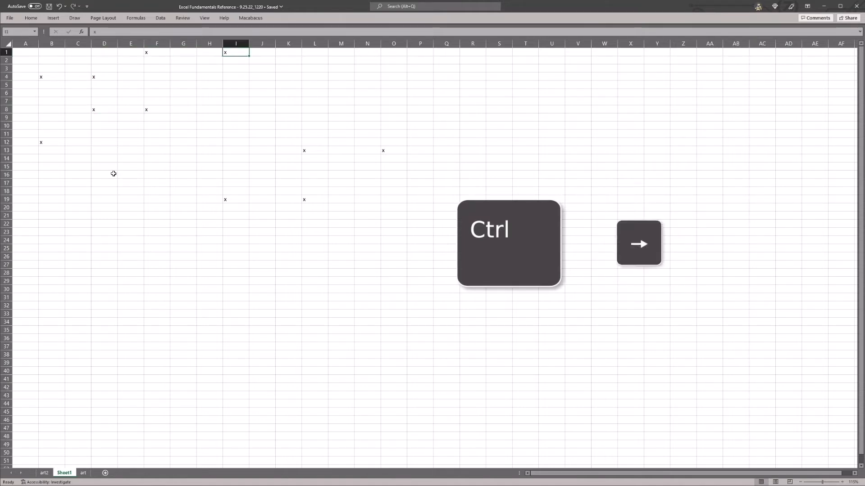
key("ctrl+Down")
key("ctrl+Right")
key("ctrl+Up")
key("ctrl+Right")
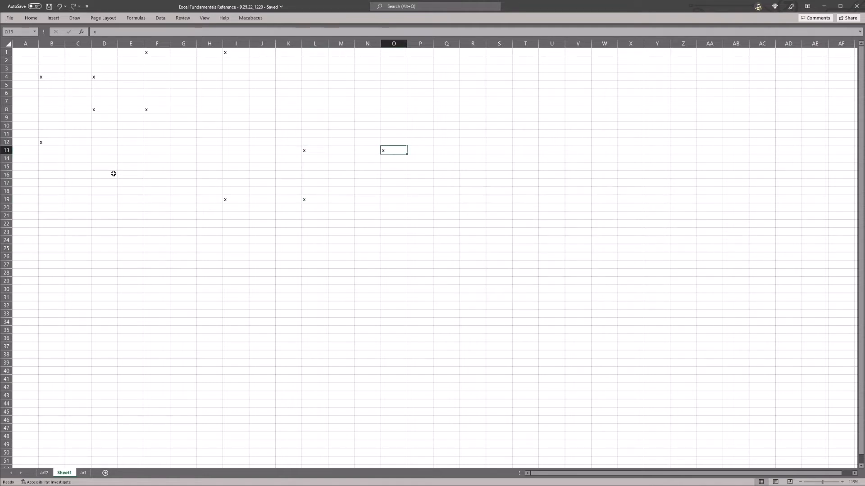
- Return to A1, move to B2, and jump down column B through the x cells to B12
key("ctrl+Home")
key("Down")
key("Right")
key("ctrl+Down")
key("ctrl+Down")
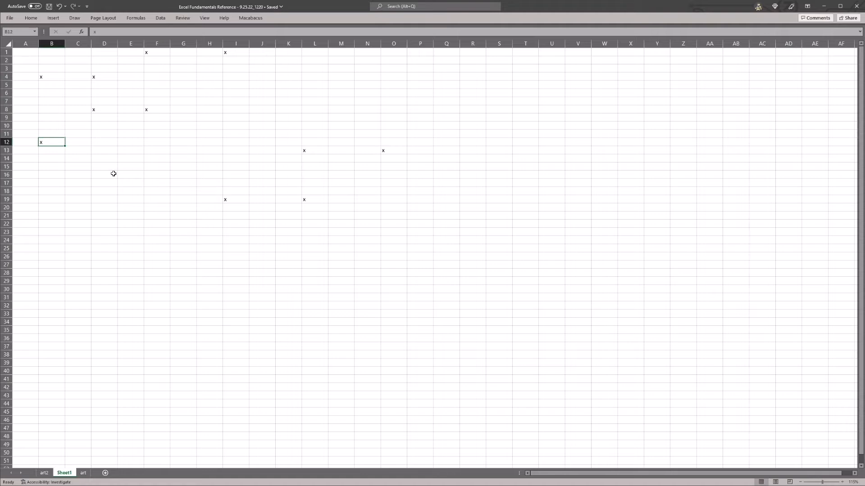
- Go back to A1 and jump to the last cell of the used data range, O19
key("ctrl+Home")
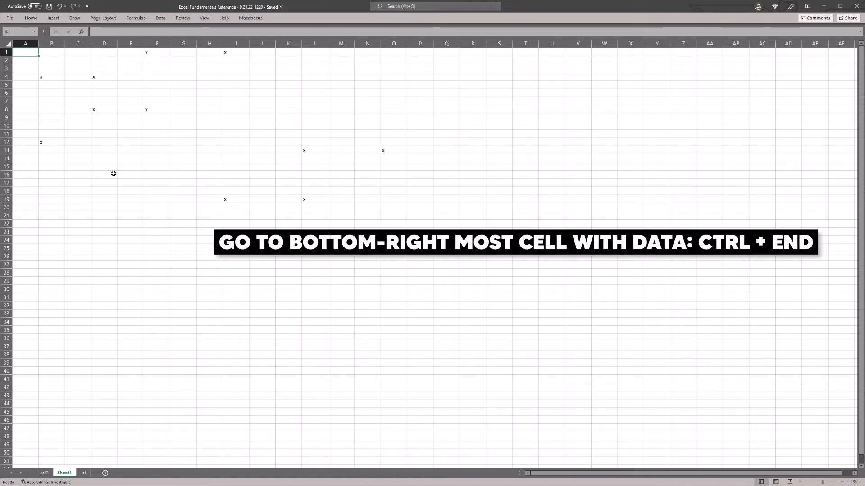
key("ctrl+End")
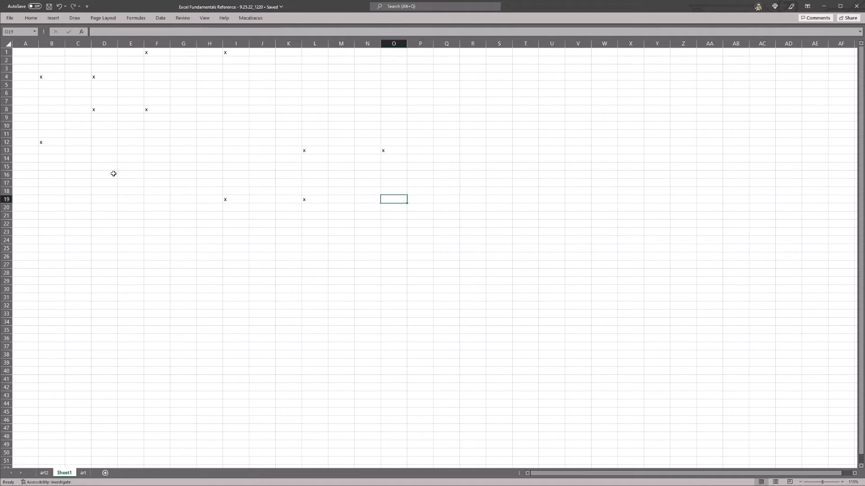
key("Right")
key("Left")
key("Up")
key("Down")
key("Left")
key("Right")
- Extend the selection from O19 along row 19 to cover M19:O19
key("shift+Left")
key("shift+Left")
key("shift+Left")
key("shift+Left")
key("shift+Left")
key("shift+Left")
key("shift+Left")
key("shift+Left")
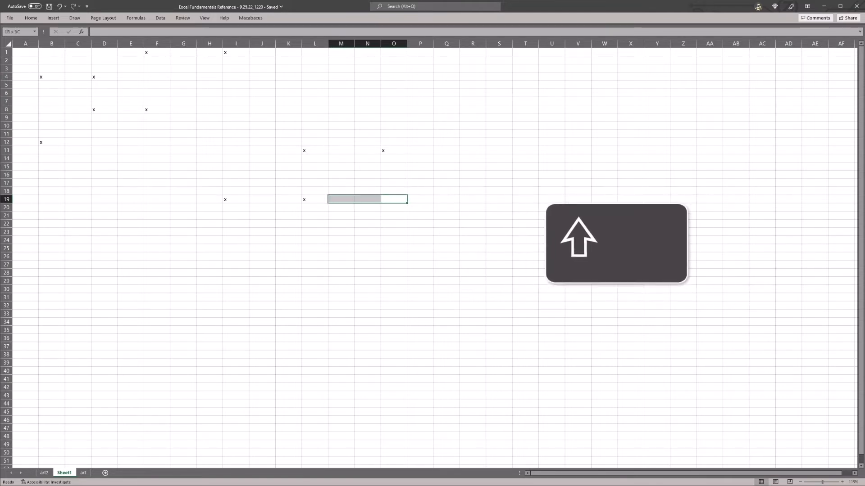
- Move the active cell to K19 and extend the selection up column K to K11
key("Left")
key("Left")
key("Left")
key("Left")
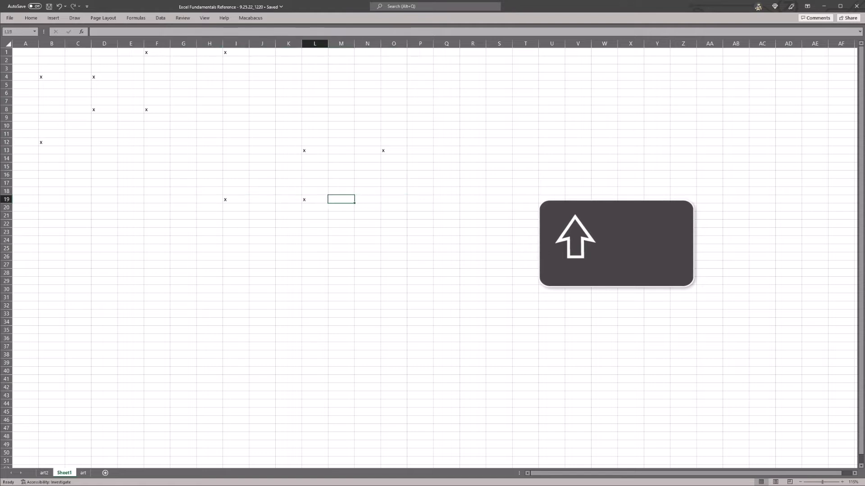
key("shift+Up")
key("shift+Up")
key("shift+Up")
key("shift+Up")
key("shift+Up")
key("shift+Up")
key("shift+Up")
key("shift+Up")
key("shift+Up")
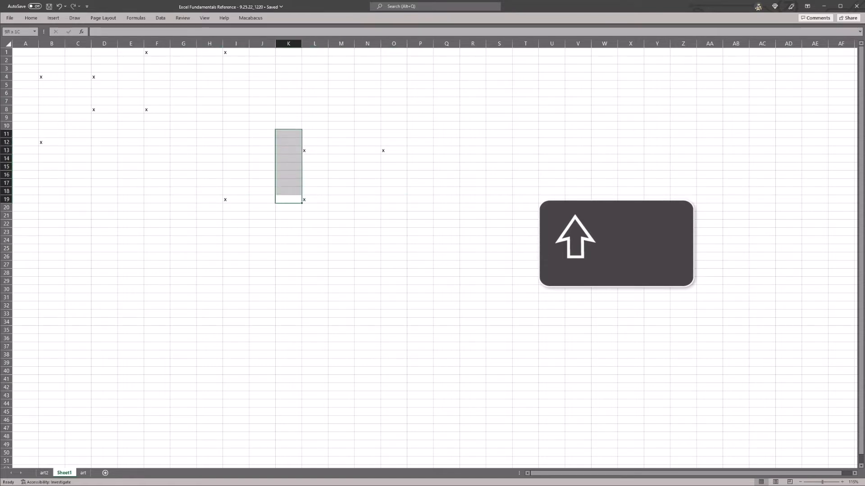
- Move the active cell up column K and extend the selection five cells further upward
key("Up")
key("Up")
key("Up")
key("shift+Up")
key("shift+Up")
key("shift+Up")
key("shift+Up")
key("shift+Up")
- Move the active cell to B12 and extend the selection up column B to the x in B4
key("Up")
key("shift+Right")
key("Left")
key("Left")
key("ctrl+Left")
key("Right")
key("ctrl+Up")
key("ctrl+shift+Up")
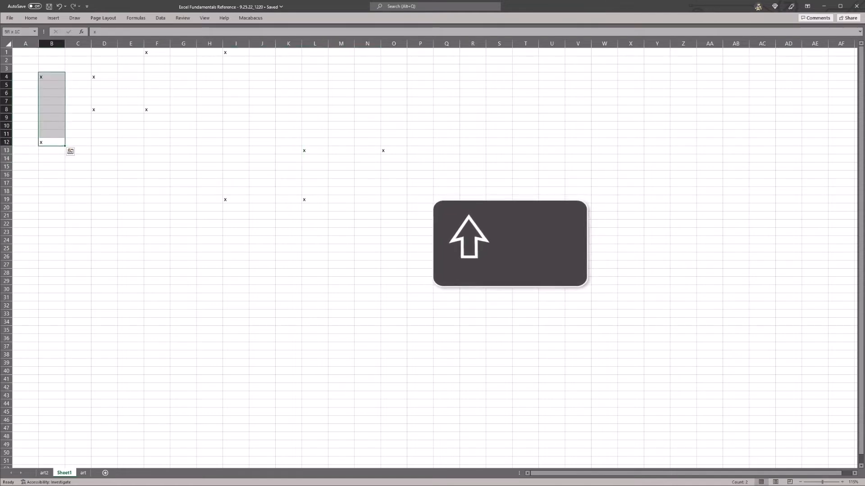
- Jump from B4 along row 4 to D4 and extend the selection down column D to the x in D8
key("ctrl+Up")
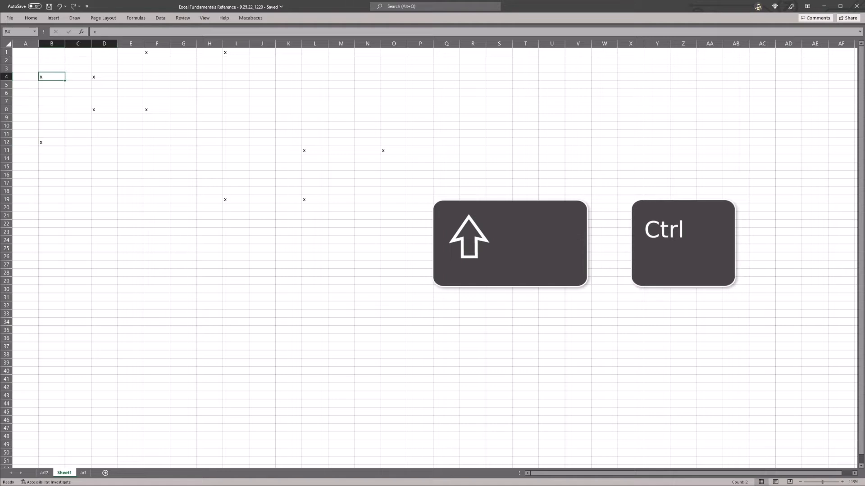
key("ctrl+shift+Right")
key("ctrl+Right")
key("ctrl+shift+Down")
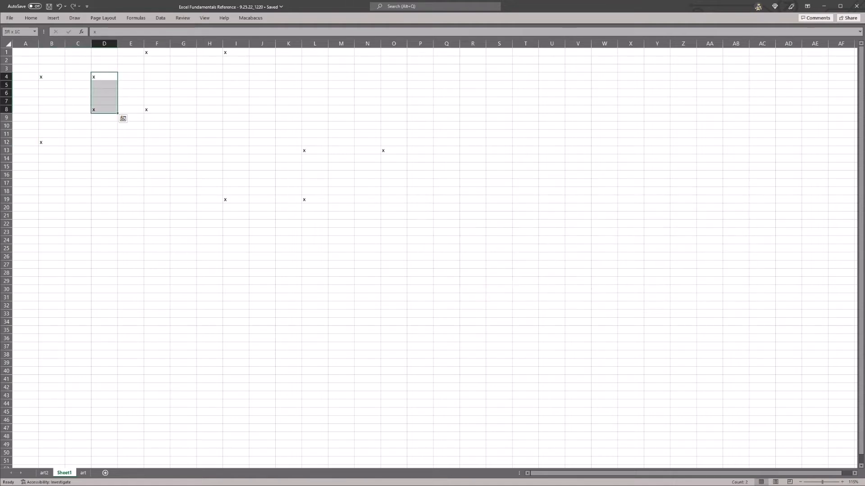
- Jump to D8 and extend the selection to F8, back to A1, and out to the last used cell, O19
key("ctrl+Down")
key("ctrl+shift+Right")
key("ctrl+shift+Home")
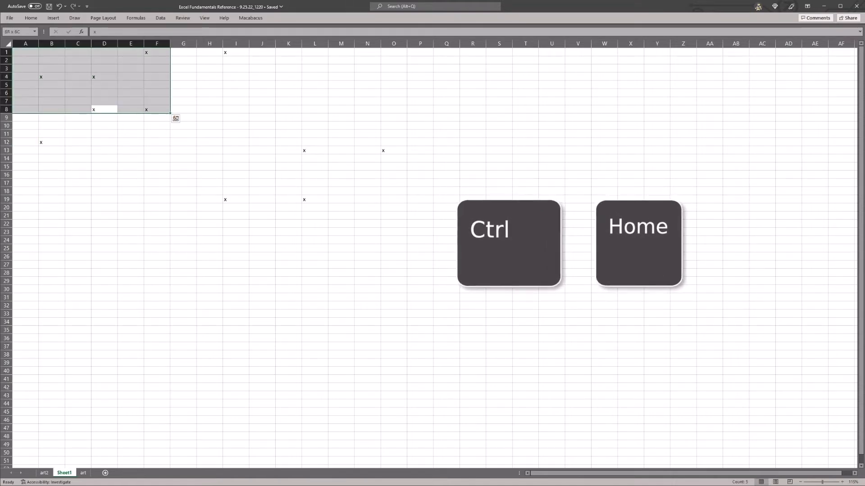
key("ctrl+shift+End")
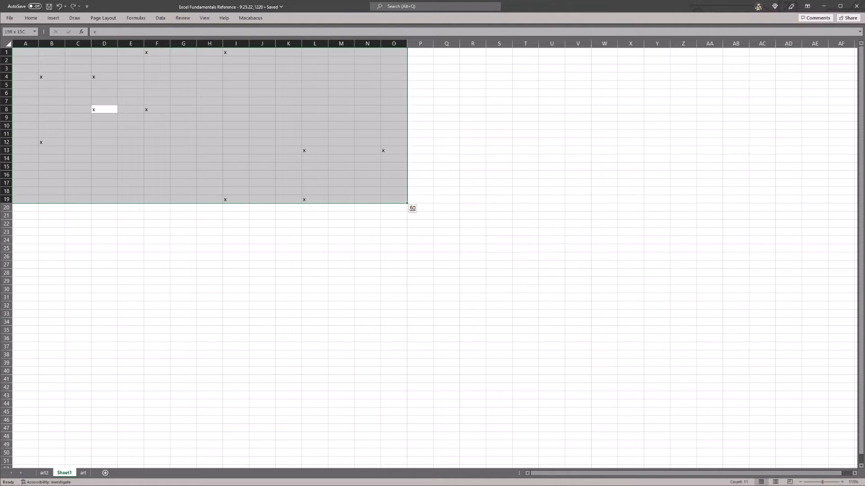
- Drop the range selection and return the active cell to A1
key("ctrl+period")
key("Down")
key("Right")
key("ctrl+Home")
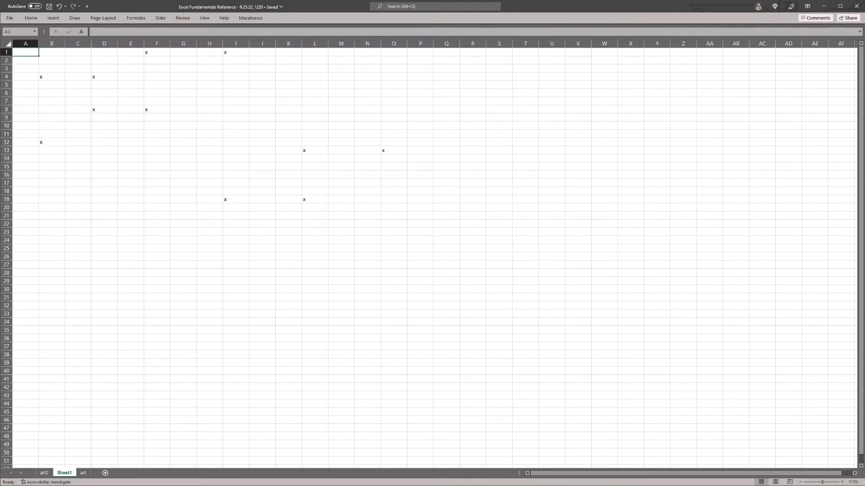
- Move to B4 and add the non-adjacent x cells B12, D8, F8, D4 and F1 to the selection
key("Right")
key("Down")
key("Down")
key("Right")
key("Left")
key("Down")
left_click(48, 141, "ctrl")
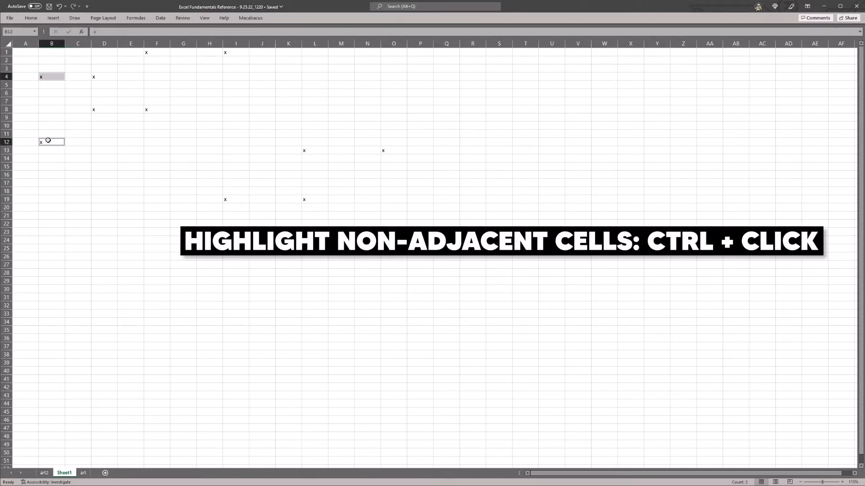
left_click(93, 110, "ctrl")
left_click(158, 109, "ctrl")
left_click(104, 76, "ctrl")
left_click(147, 53, "ctrl")
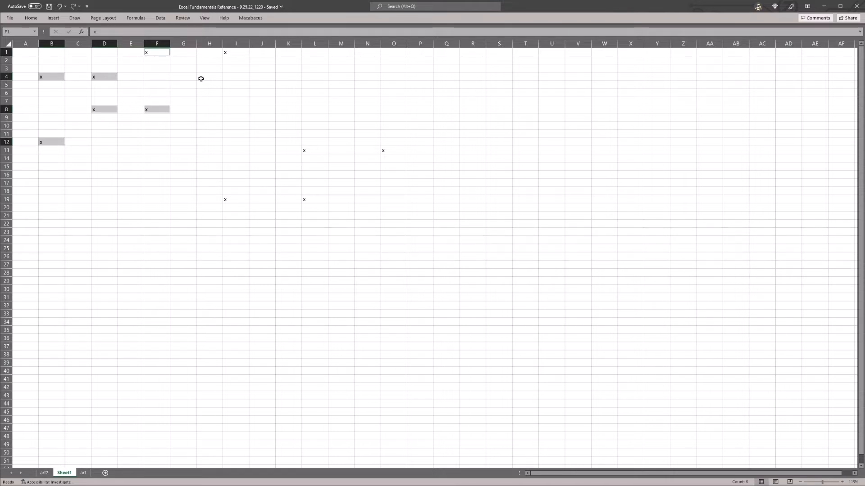
- Move to G2 and use Go To to jump to cell A5 on the art sheet
key("Right")
key("Down")
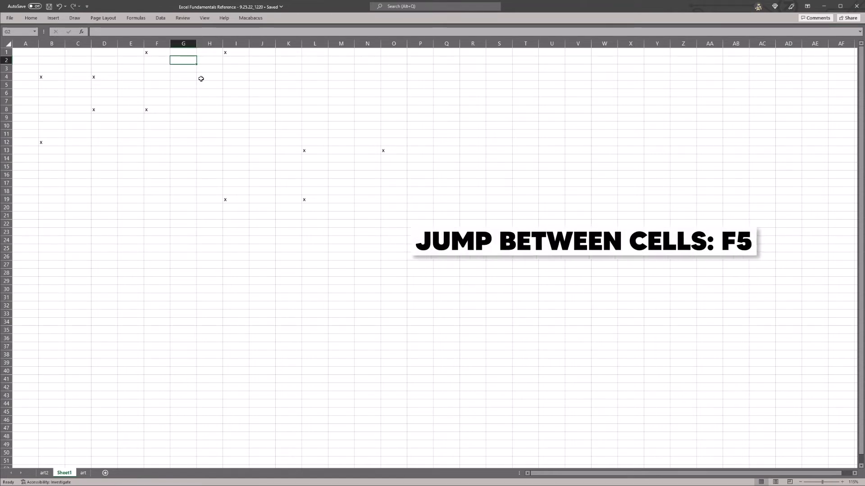
key("F5")
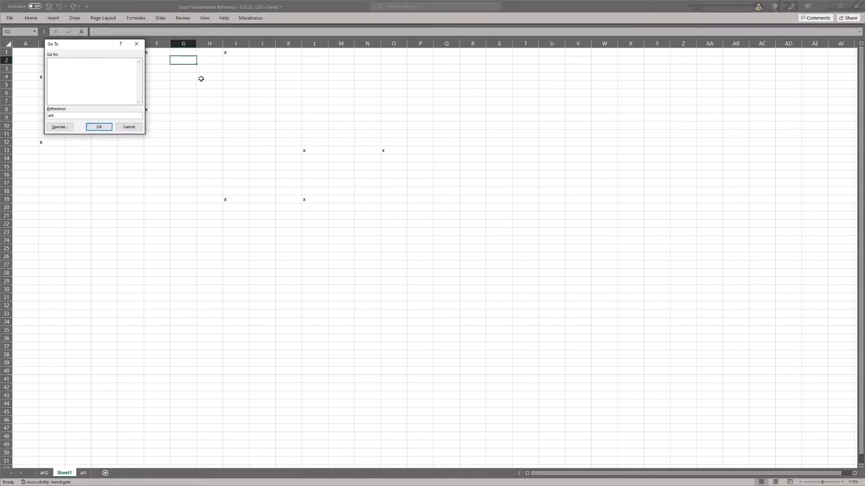
type("a")
key("Caps_Lock")
key("Caps_Lock")
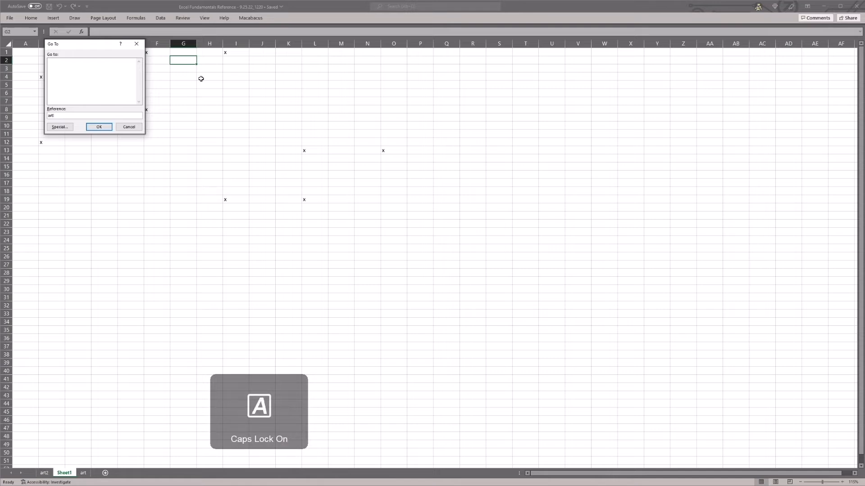
key("Return")
key("Caps_Lock")
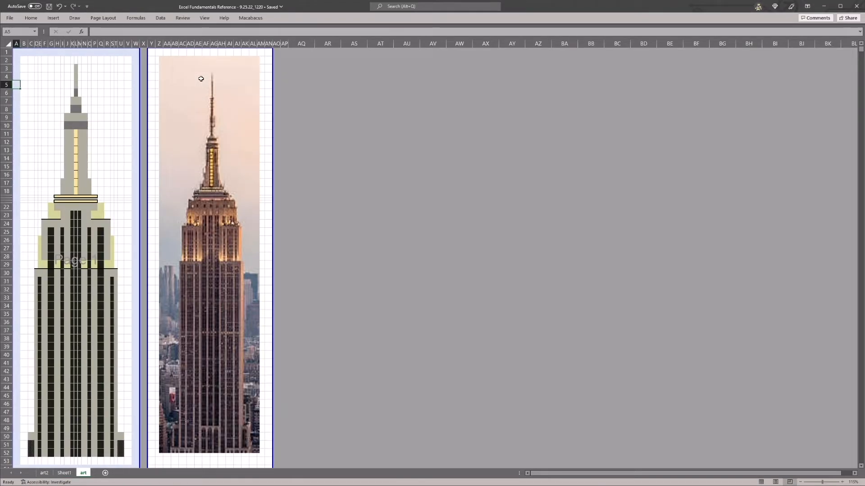
- Use Go To to return from the art sheet to Sheet1!G2
key("ctrl+g")
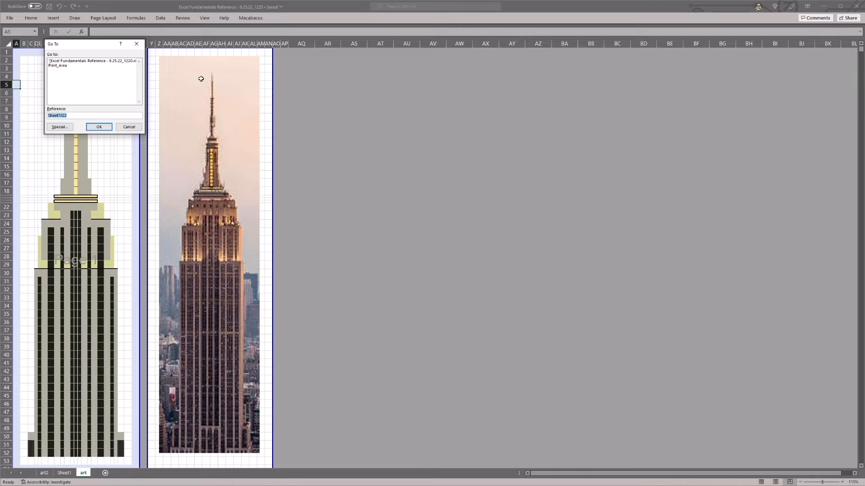
key("F5")
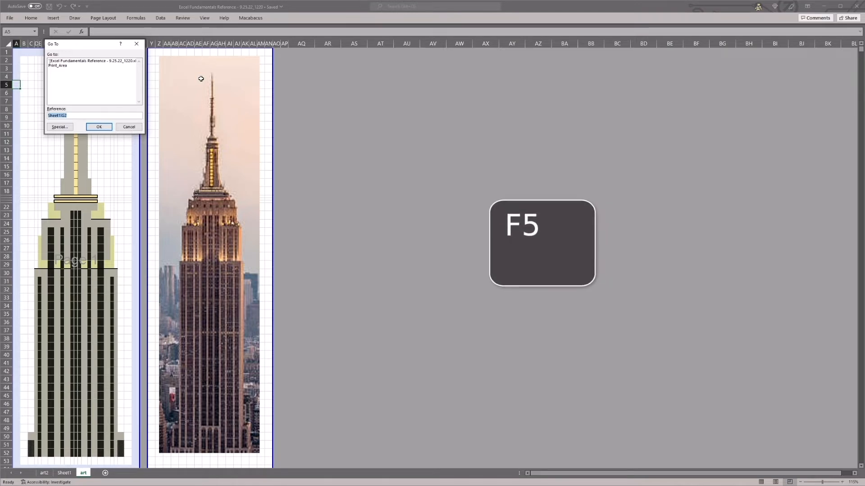
key("Return")
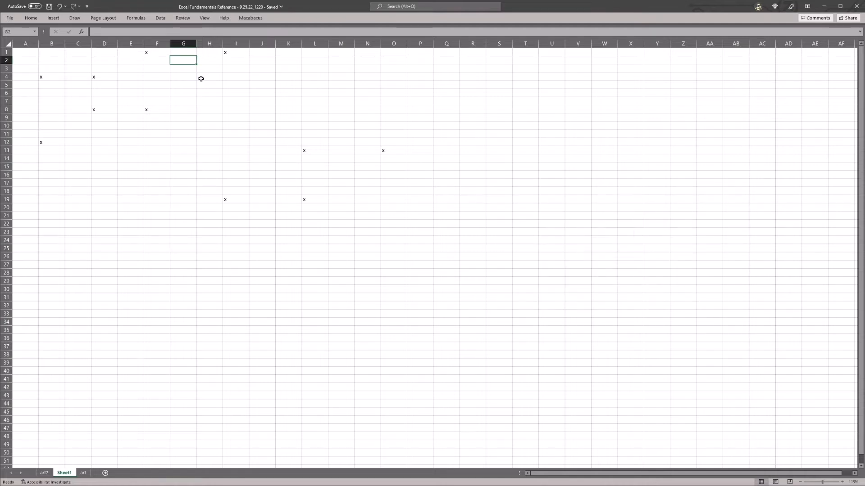
- Use Go To to jump to A5 on the art sheet and back to Sheet1, finishing at A1
key("F5")
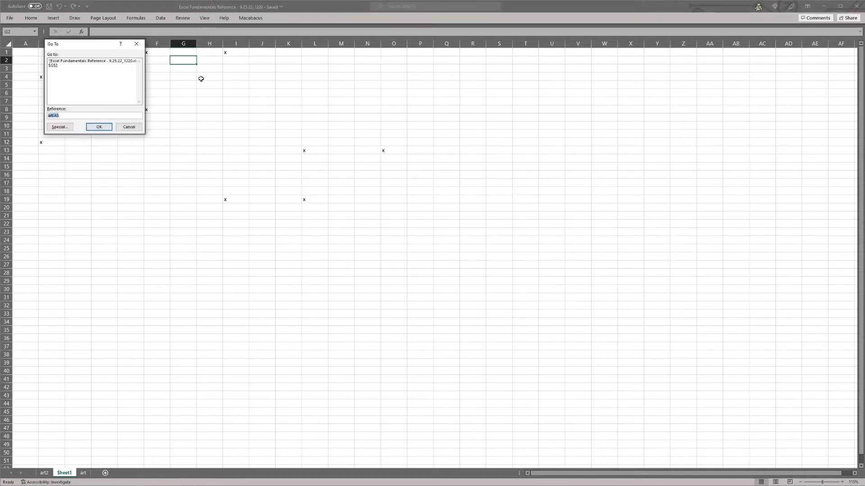
key("Return")
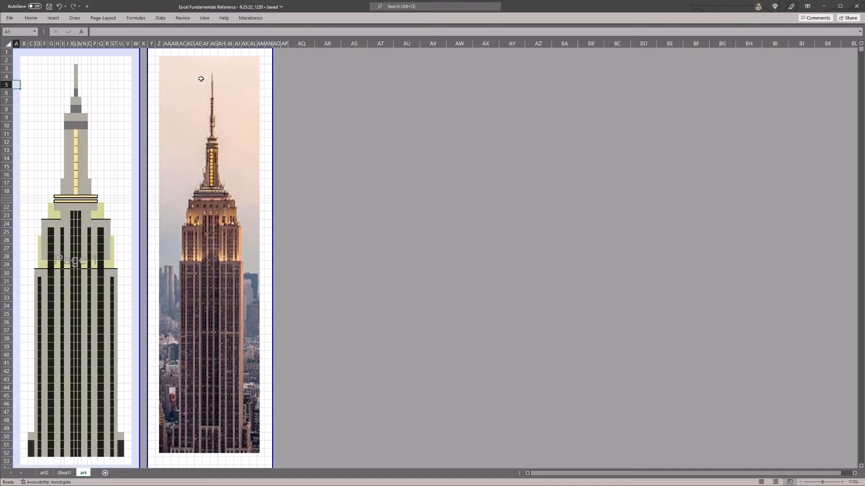
key("F5")
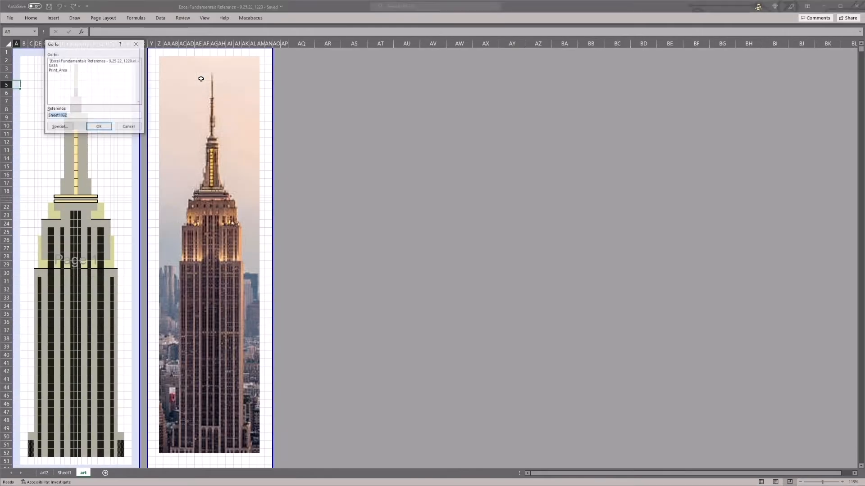
key("Return")
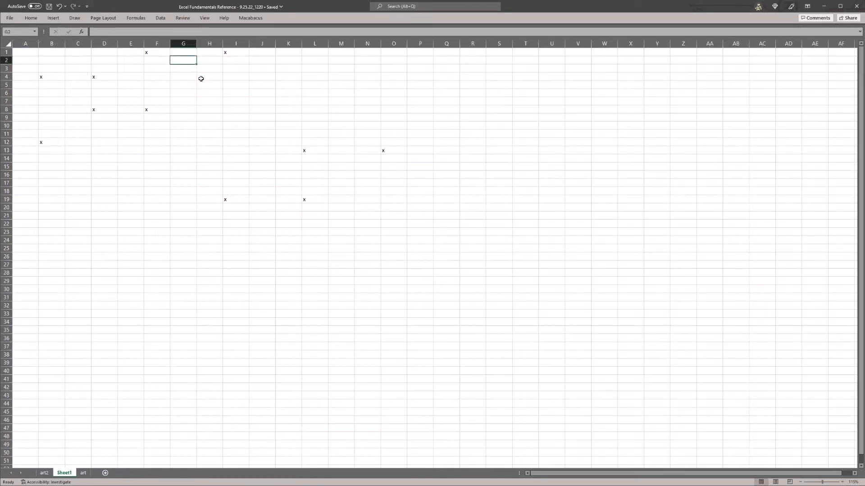
key("ctrl+Home")
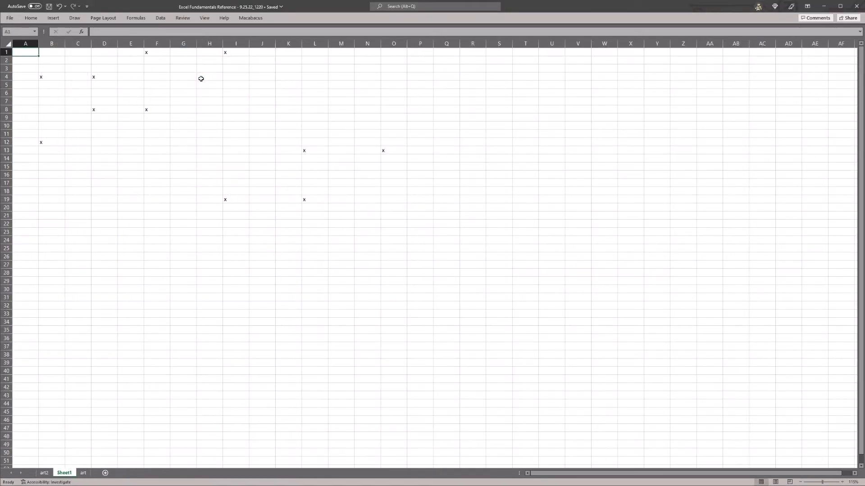
- Select whole columns from B across all the x cells and delete their contents
left_click(174, 151)
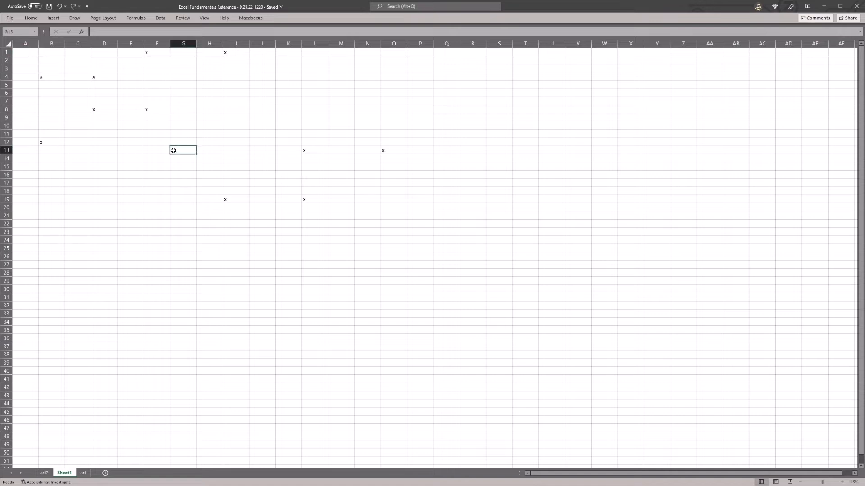
key("Up")
key("Left")
key("ctrl+Left")
key("ctrl+space")
key("shift+Right")
key("shift+Right")
key("shift+Right")
key("shift+Right")
key("shift+Right")
key("shift+Right")
key("shift+Right")
key("shift+Right")
key("shift+Right")
key("shift+Right")
key("shift+Right")
key("shift+Right")
key("shift+Right")
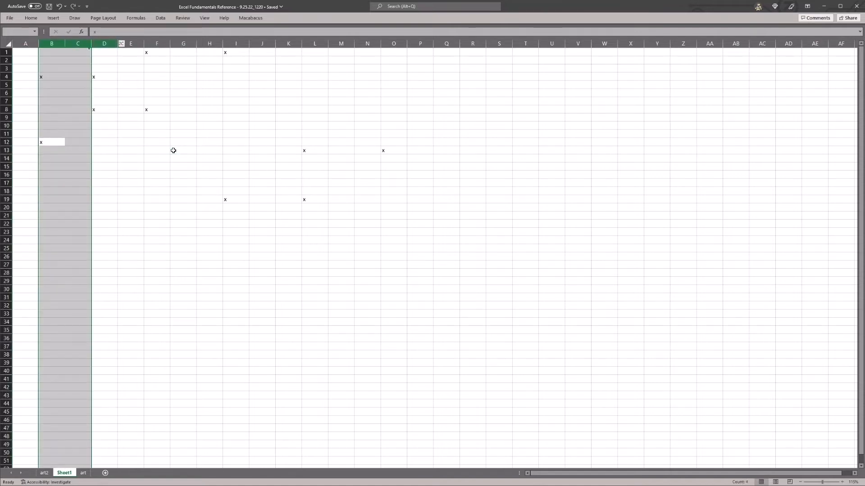
key("Delete")
- Select the entire column A and extend the selection across whole columns to W
key("Left")
key("ctrl+space")
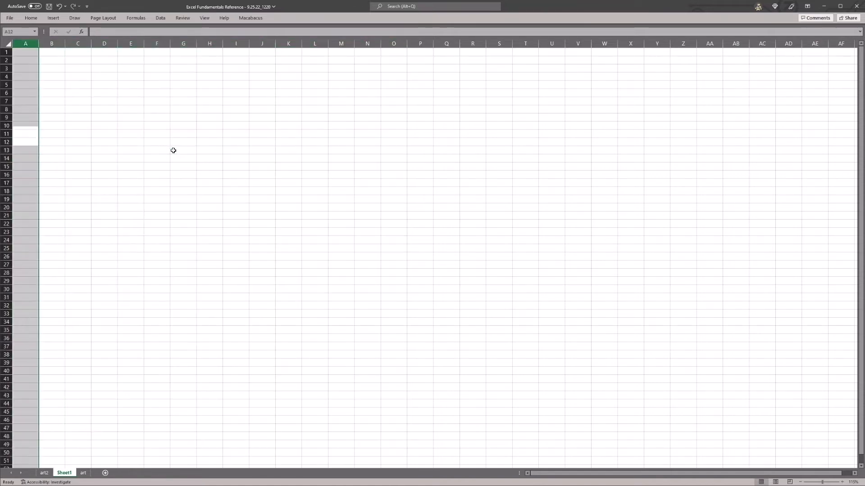
key("Right")
key("Left")
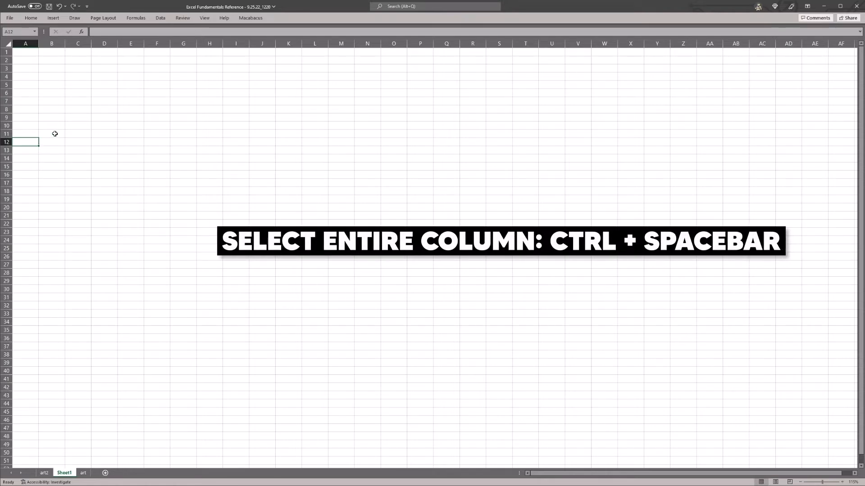
key("ctrl+space")
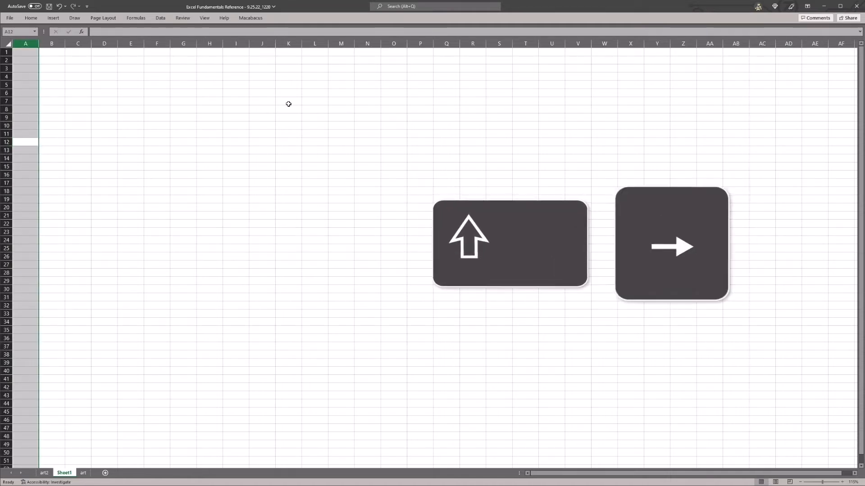
key("shift+Right")
key("shift+Right")
key("shift+Right")
key("shift+Right")
key("shift+Right")
key("shift+Right")
key("shift+Right")
key("shift+Right")
key("shift+Right")
key("shift+Right")
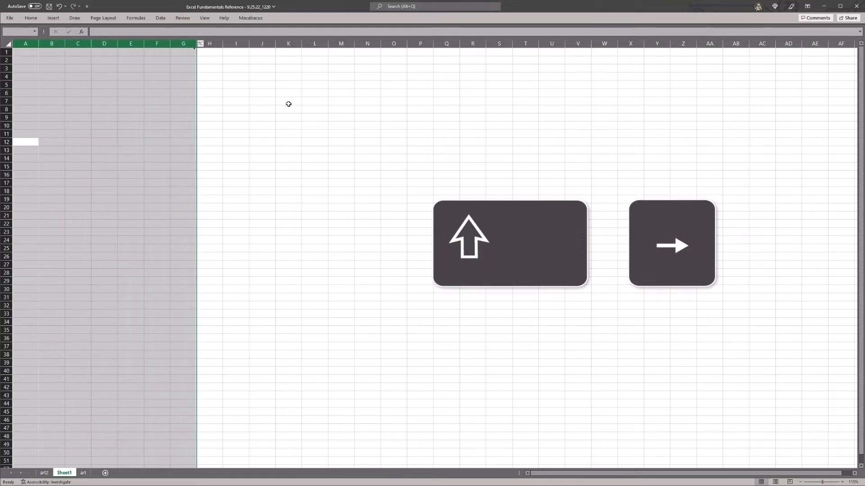
key("shift+Right")
key("shift+Right")
key("shift+Right")
key("shift+Right")
key("shift+Right")
key("shift+Right")
key("shift+Right")
key("shift+Right")
key("shift+Right")
key("shift+Right")
key("shift+Right")
key("shift+Right")
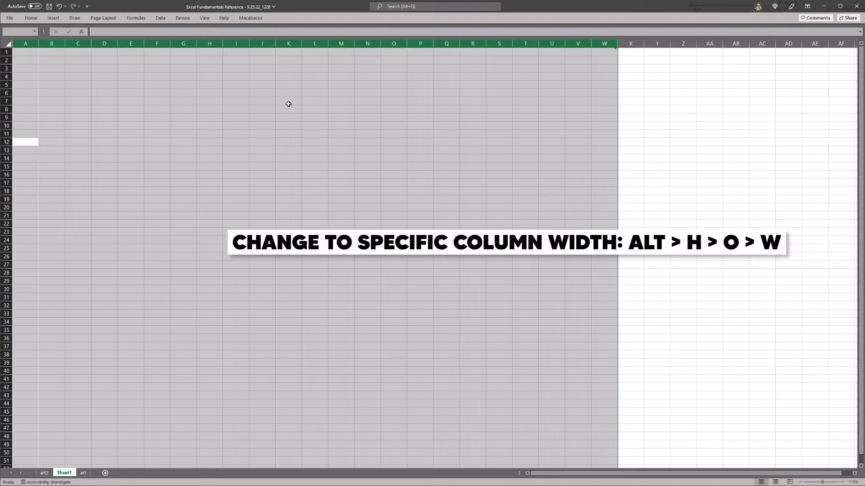
- Set the width of columns A through W to 2
key("alt")
key("h")
key("o")
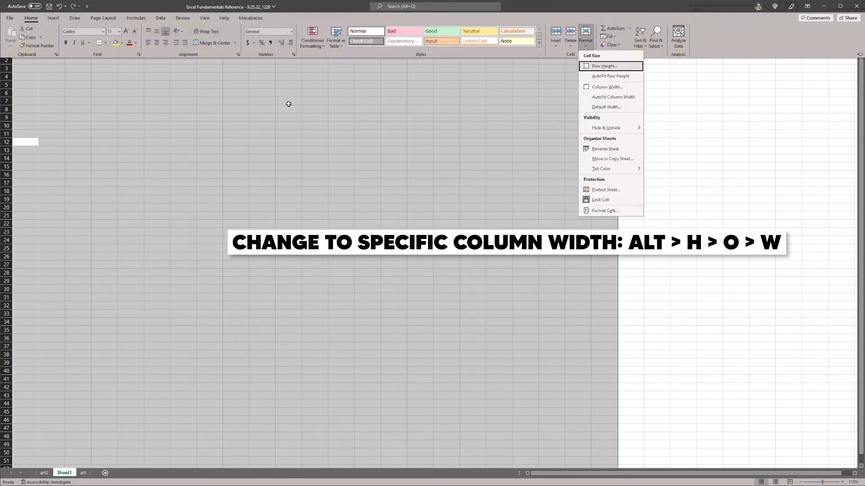
key("w")
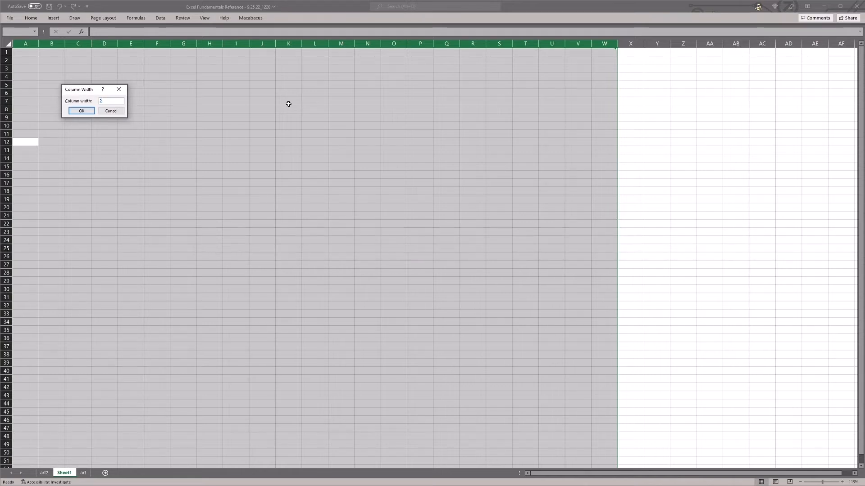
key("Return")
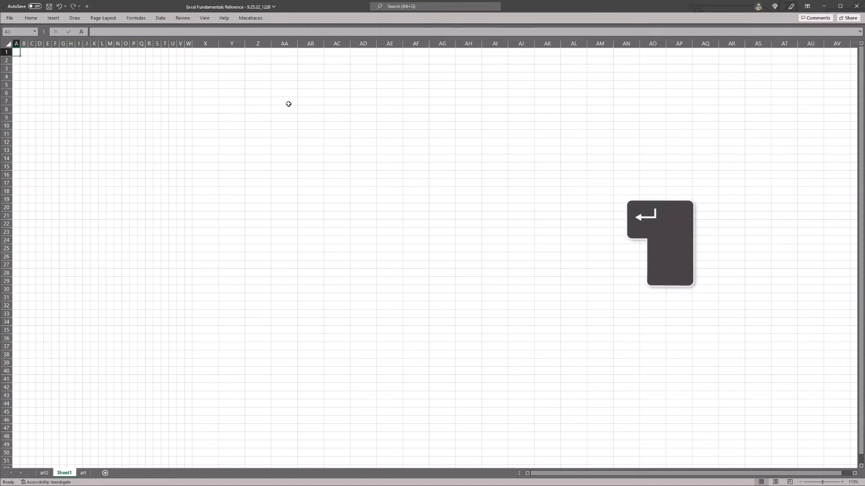
- Enter the filler text "adslkfjadslkjadslkflskdjflkdajflkj" in I10, "d" in I11 and "dkfjkdjfkdj" in I12
left_click(79, 125)
type("adslkfjadslkjadslkflskdjflkdajflkj")
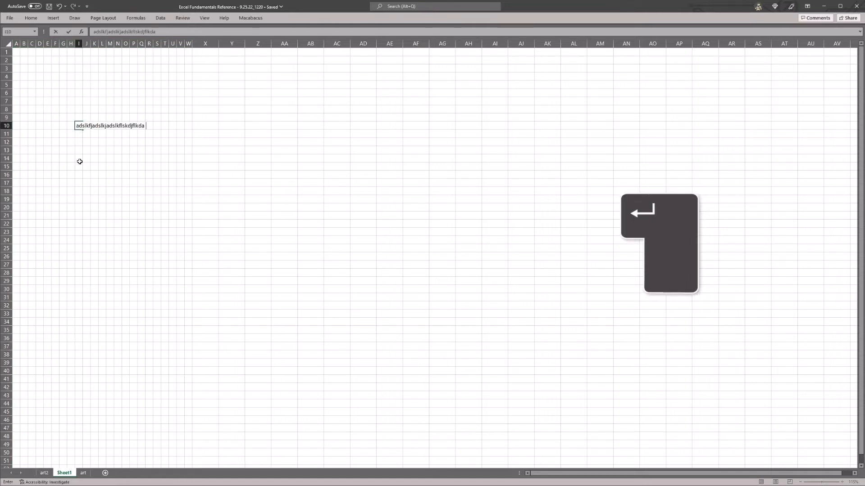
key("Return")
type("d")
key("Return")
type("dkfjkdjfkdj")
key("Return")
- Enter a long string of filler letters in I13, running well past column W, and save the workbook
type("adfdaklfjldkfjaklsdjkladjflkasdjfkldjfkjdkflaj;")
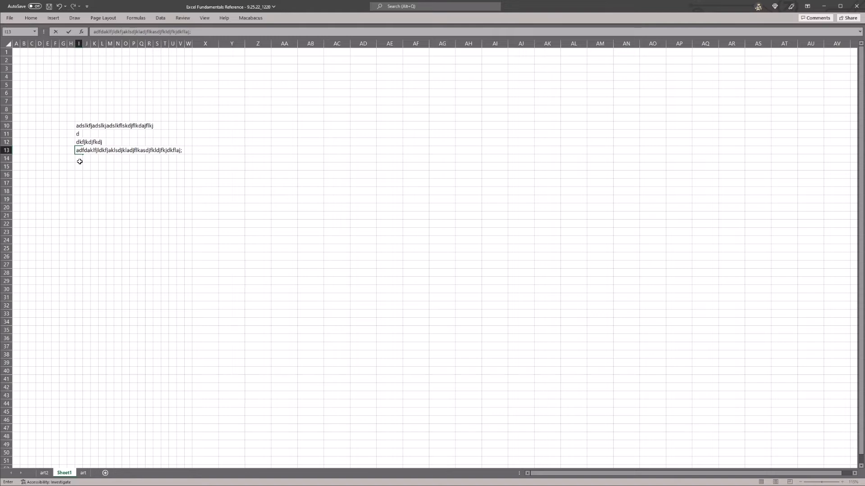
type("kdjfklajflkejalkjflkdjlkajdfkldjf")
key("Return")
key("ctrl+s")
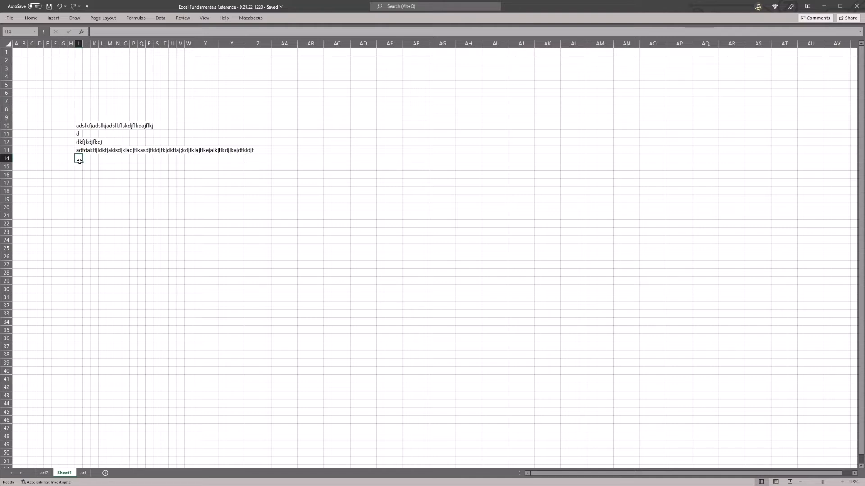
- Enter the filler text "alkjdfmd" in I14 and "adfmkdlafm" in I15
type("alkjdfmd")
key("Return")
type("adfmkdlafm")
key("Return")
- AutoFit column I's width to the text in cell I14
left_click(80, 160)
key("alt")
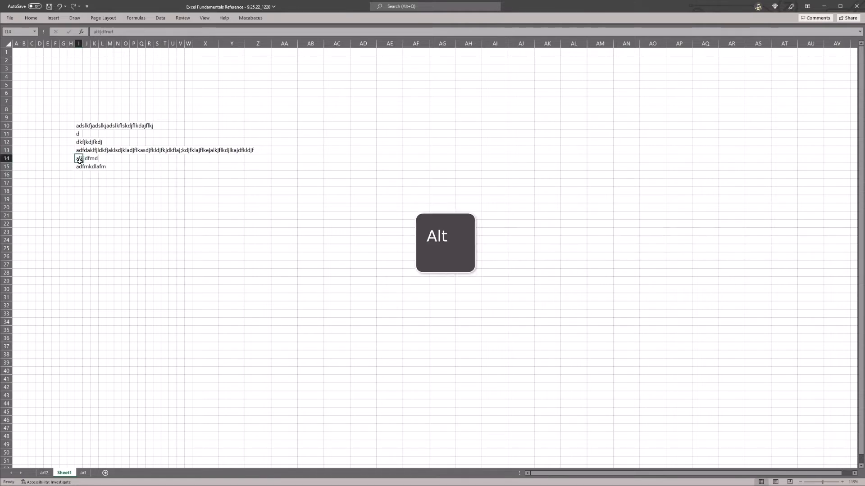
key("h")
key("o")
key("i")
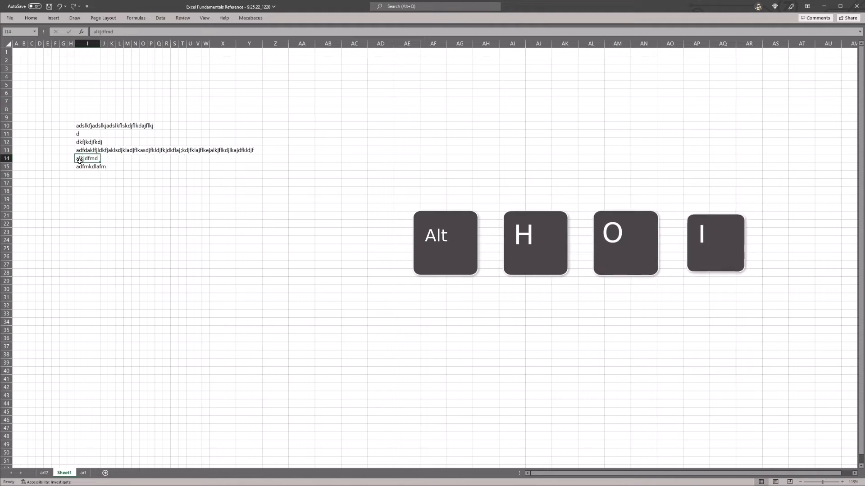
- AutoFit column I's width to the text in cells I10:I12
key("Up")
key("Up")
key("Up")
key("Up")
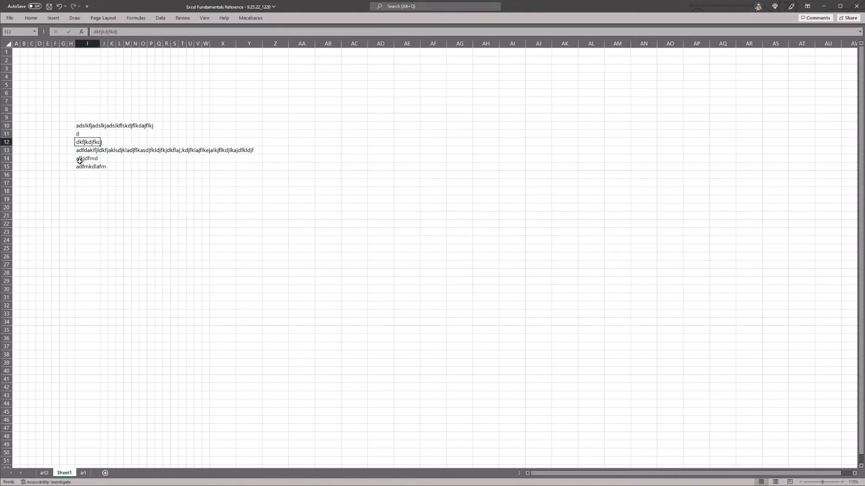
key("shift+Down")
key("shift+Down")
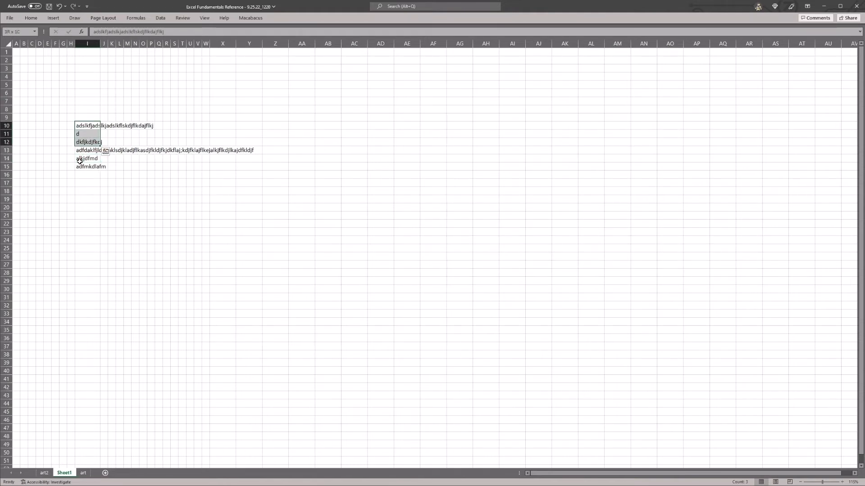
key("alt")
key("h")
key("o")
key("i")
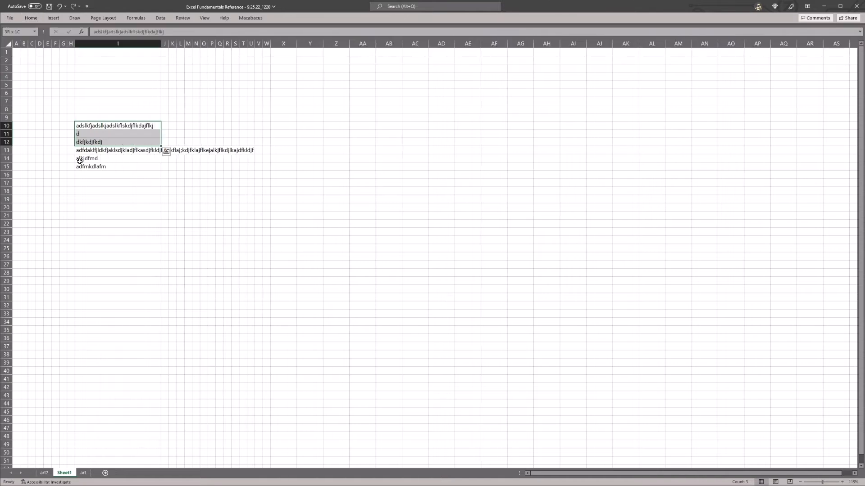
key("shift+Up")
key("shift+Up")
key("Up")
key("Down")
key("shift+Down")
key("shift+Down")
- Select the whole of column I and AutoFit its width to its longest entry
key("Down")
key("Down")
key("Down")
key("ctrl+space")
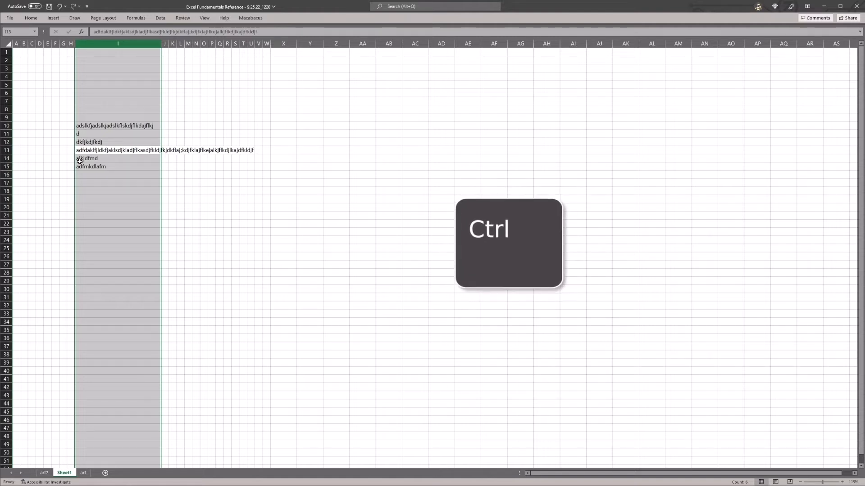
key("alt")
key("h")
key("o")
key("i")
key("Right")
key("Left")
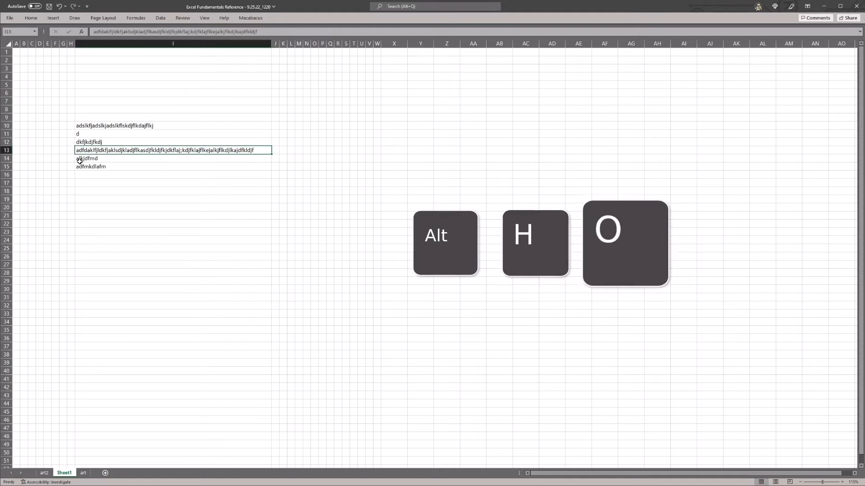
- Undo the whole-column AutoFit of column I
key("ctrl+Up")
key("ctrl+Down")
key("Up")
key("Up")
key("Up")
key("ctrl+shift+Up")
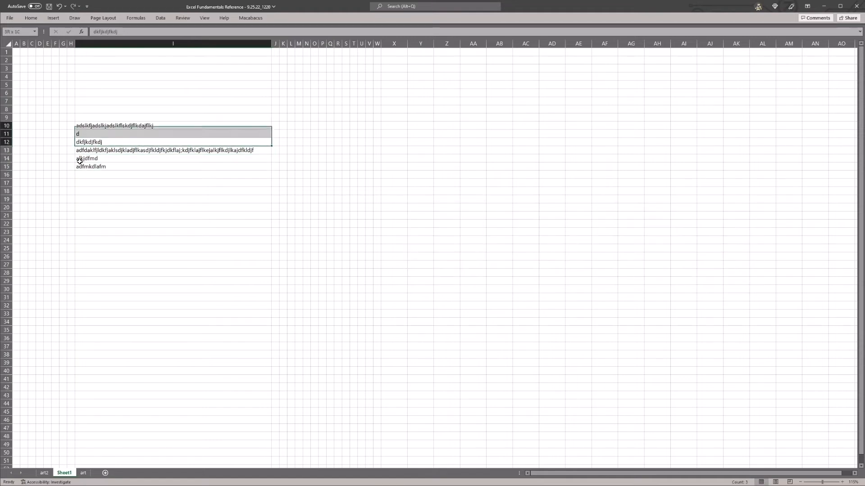
key("ctrl+z")
- Move the long filler text from I13 up to I7
key("Down")
key("ctrl+c")
key("ctrl+Up")
key("Up")
key("Up")
key("Up")
key("ctrl+v")
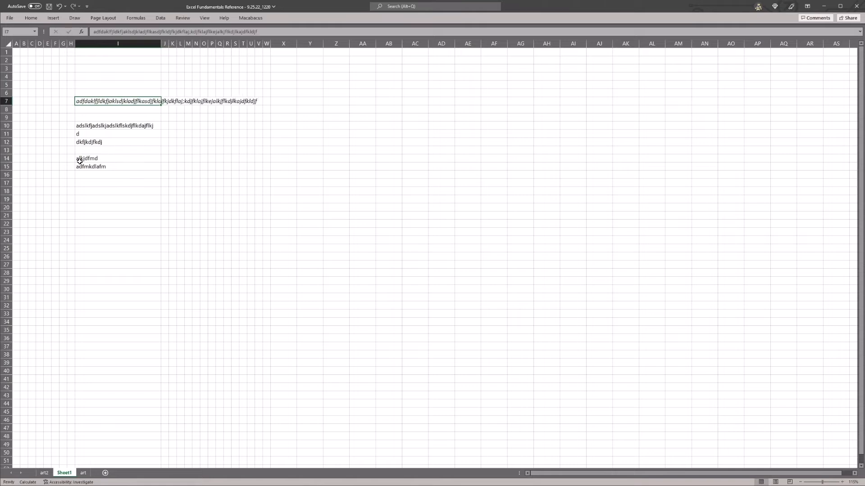
- Clear the contents of the entire column I, keeping I7 as the active cell
key("ctrl+space")
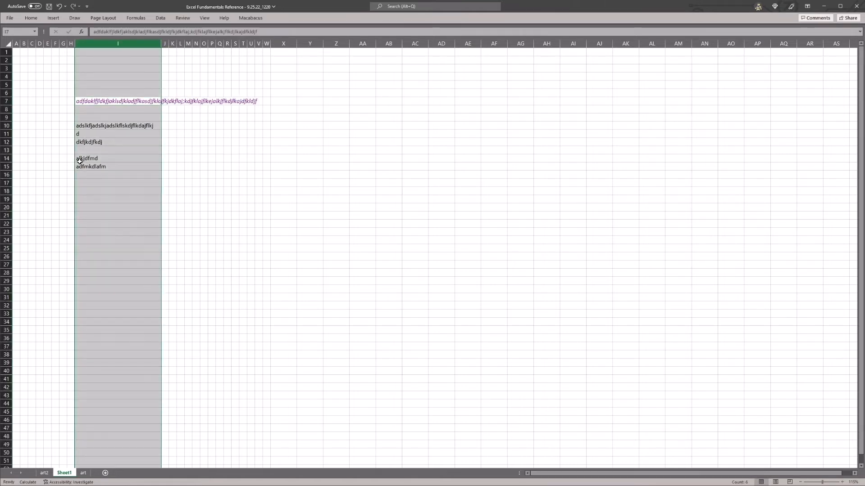
key("Delete")
key("shift+BackSpace")
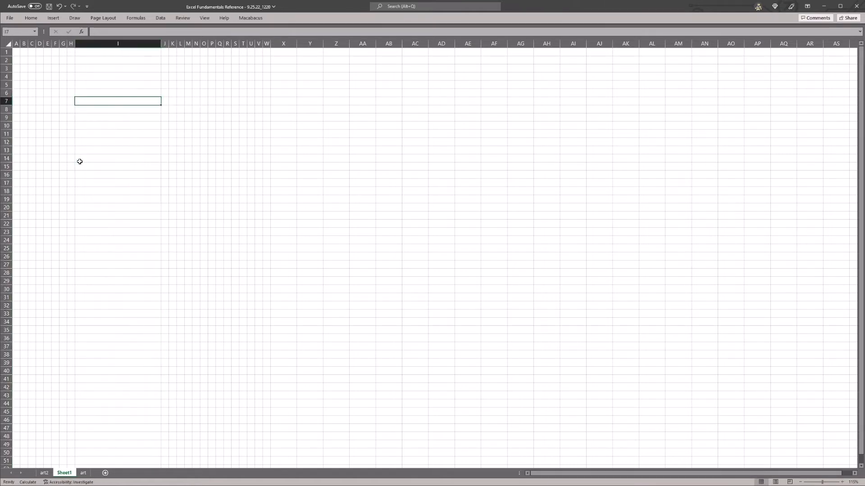
key("alt+h")
key("o")
key("w")
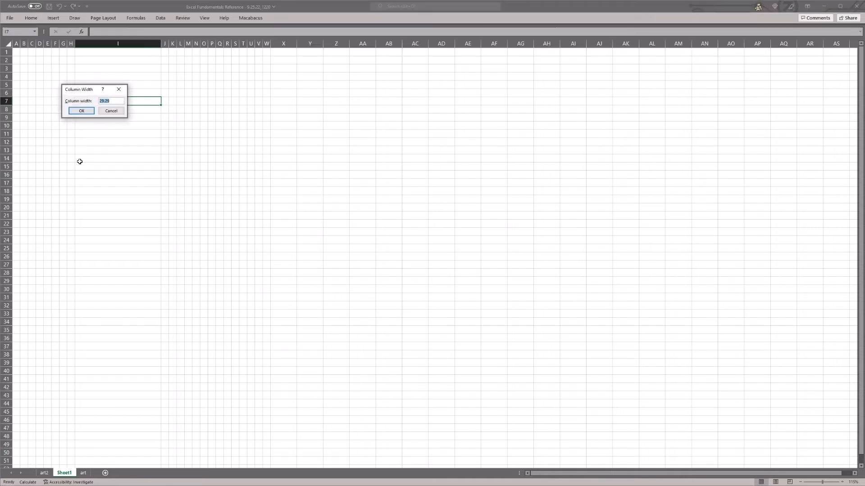
key("Escape")
- Set column I's width to 2
key("alt+h")
key("o")
key("w")
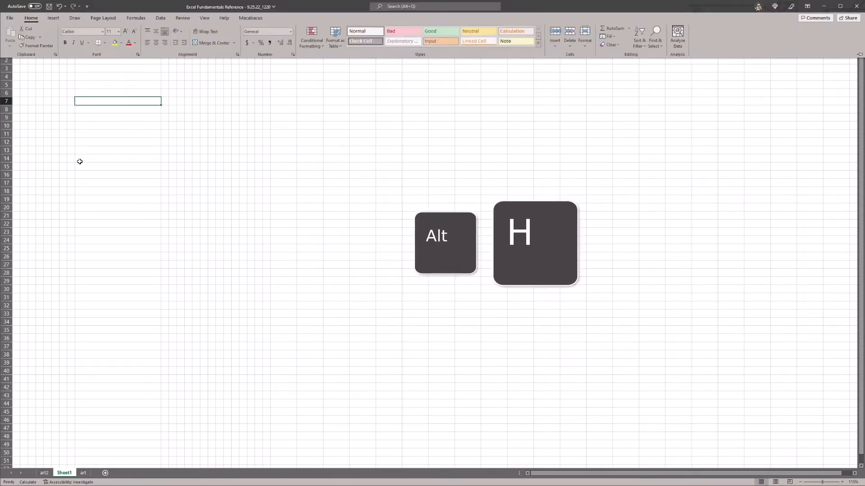
type("2")
key("Return")
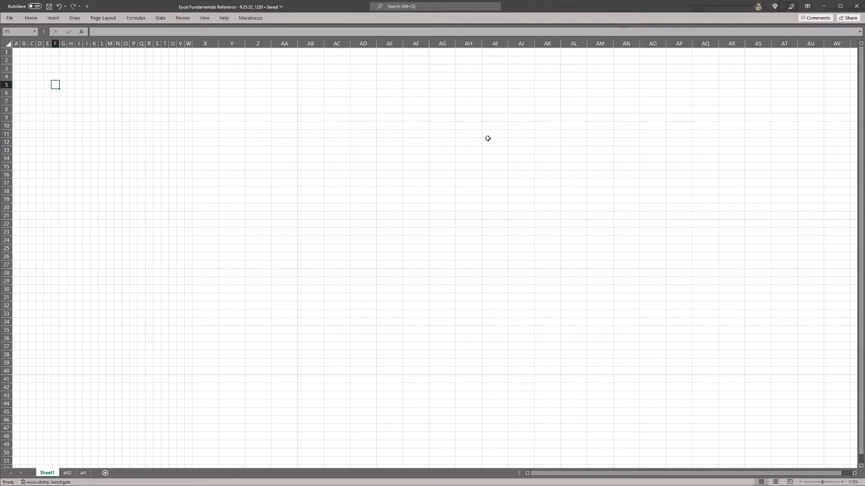
- Enter "x" in A1 and reselect that cell
key("ctrl+Home")
type("x")
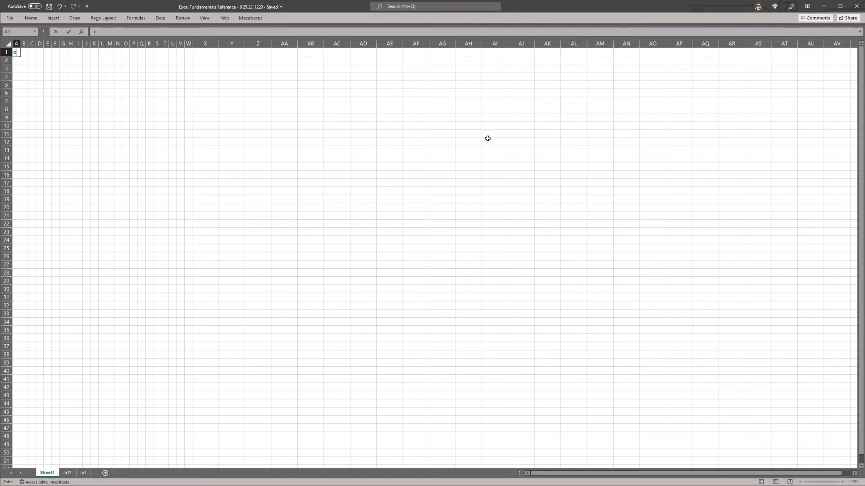
key("Return")
key("Up")
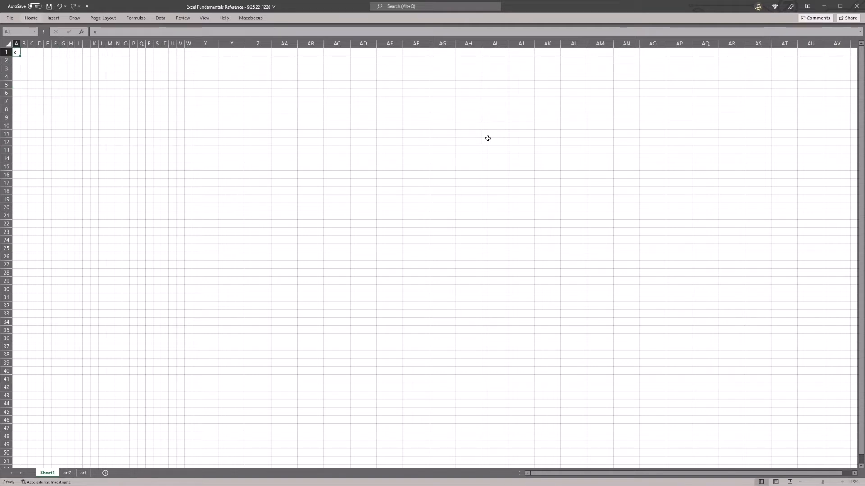
- Try to copy the x from A1 into W1, the last narrow column
key("ctrl+c")
key("Right")
key("Right")
key("Right")
key("Right")
key("Right")
key("Right")
key("Right")
key("Right")
key("Right")
key("Right")
key("Right")
key("Right")
key("Right")
key("Right")
key("Right")
key("Right")
key("Right")
key("Right")
key("Right")
key("Right")
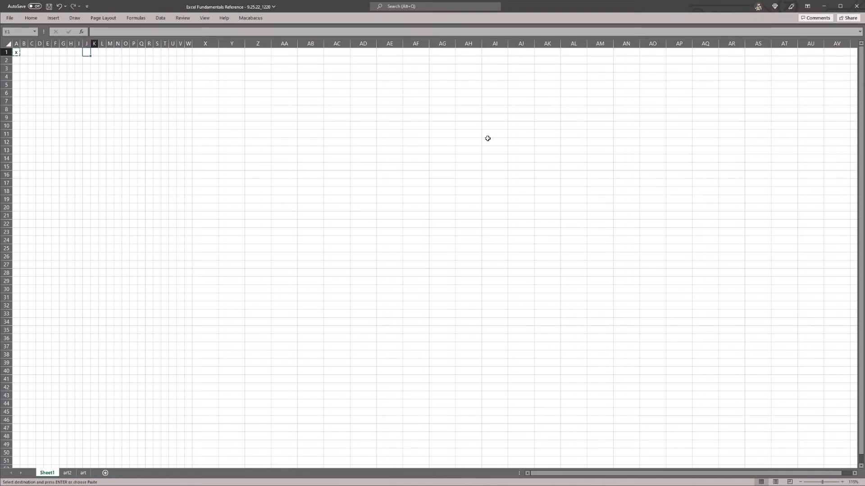
key("Right")
key("Right")
key("ctrl+v")
key("Escape")
key("Down")
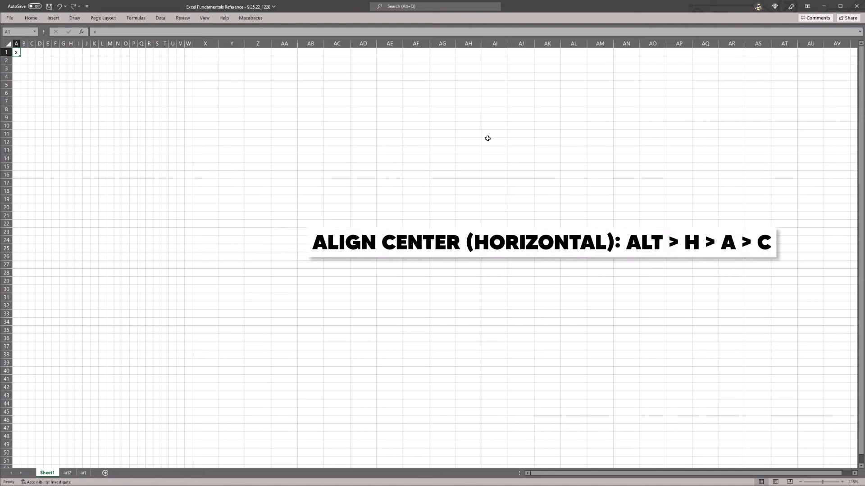
- Apply horizontal center and vertical middle alignment to the x in A1
key("alt")
key("h")
key("a")
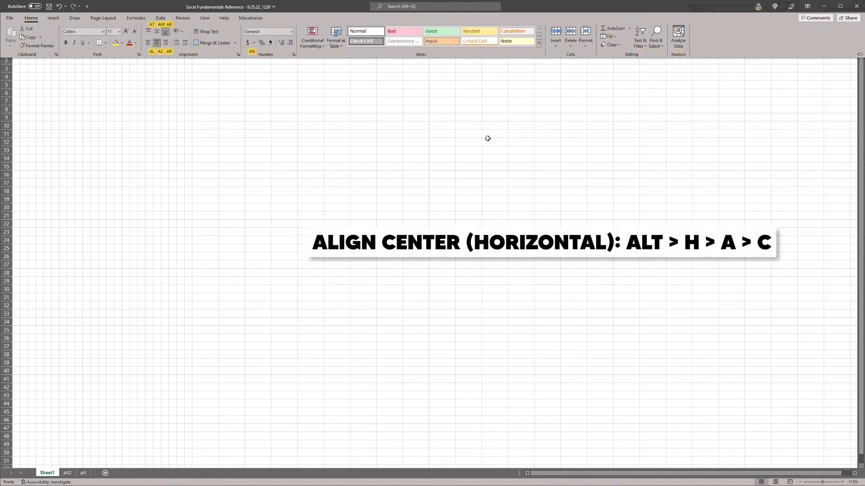
key("c")
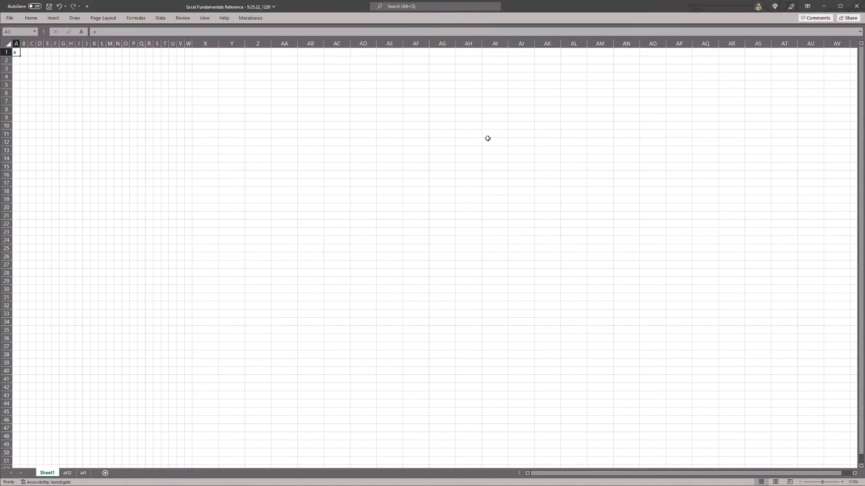
key("alt")
key("h")
key("a")
key("m")
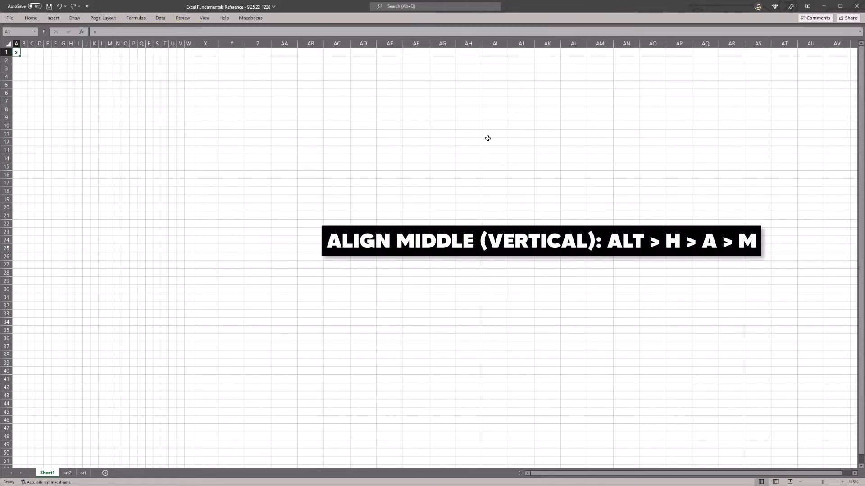
- Increase row 1's height to several times that of the other rows
key("alt")
key("h")
key("o")
key("h")
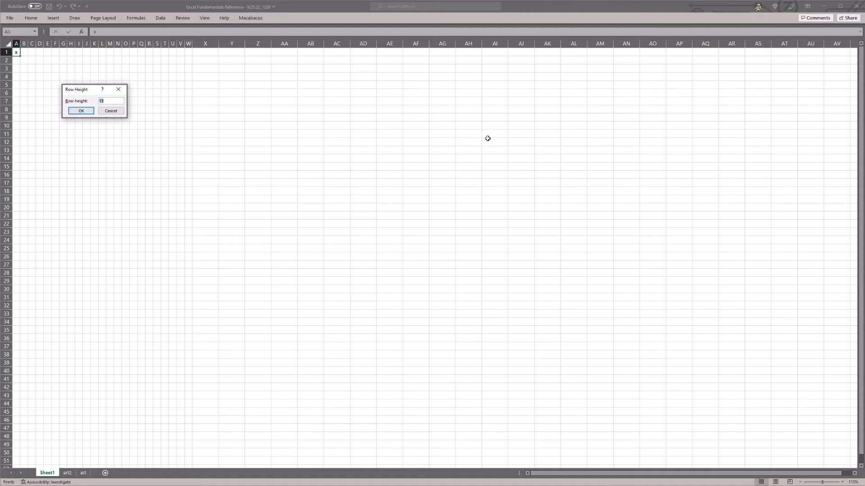
key("Return")
- Widen column A to many times the width of the neighbouring narrow columns
key("alt")
key("h")
key("o")
key("w")
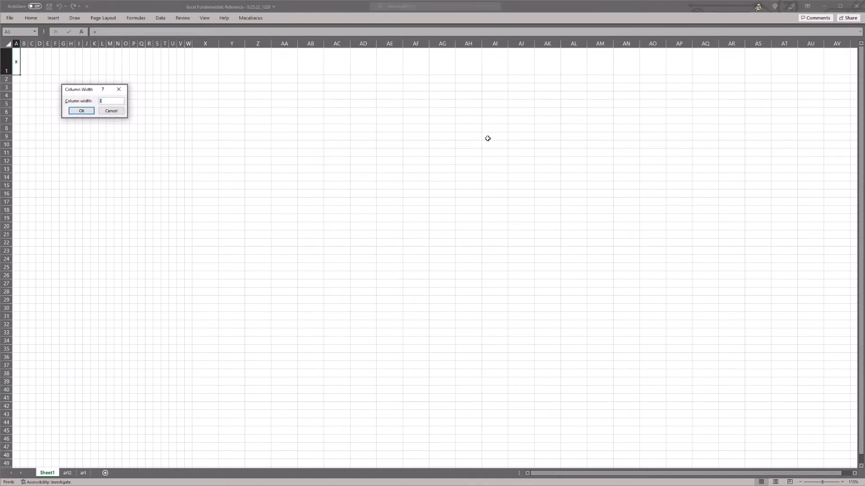
key("Return")
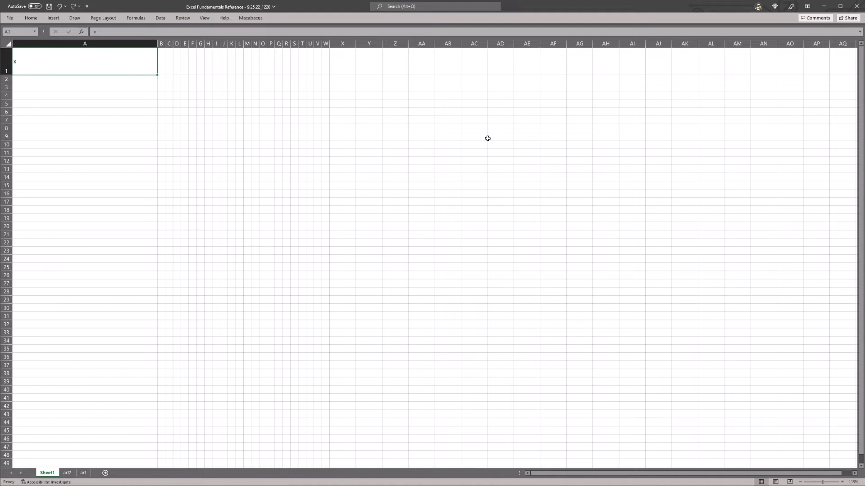
- Demonstrate middle and center alignment on the x in the enlarged cell A1
key("alt")
key("h")
key("a")
key("m")
key("alt+h")
key("a")
key("c")
- AutoFit column A, and set its width to 15
key("alt+h")
key("o")
key("i")
key("alt+h")
type("ow15")
key("Return")
- Set column A's width to 2
key("alt+h")
type("ow2")
key("Return")
- Set row 1's height to 15 and save the workbook
key("alt+h")
key("o")
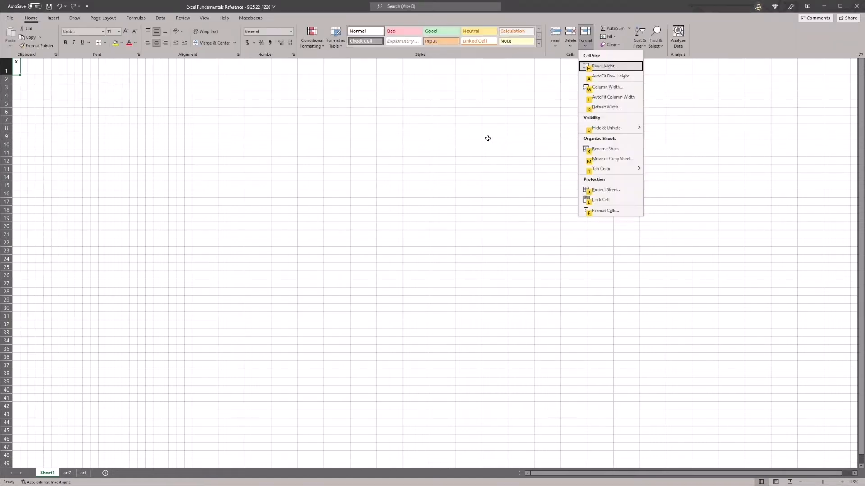
key("h")
key("alt+h")
type("oh15")
key("Return")
key("ctrl+s")
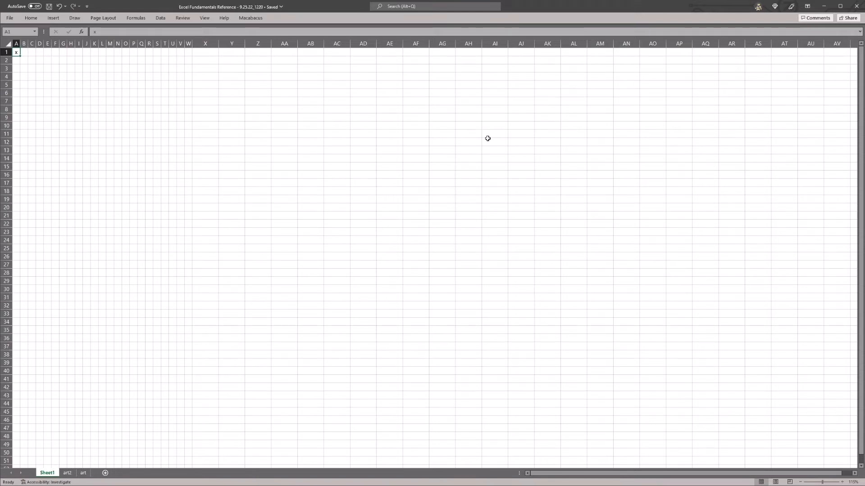
- Copy the centered x from A1 into W1
key("ctrl+c")
key("Right")
key("Right")
key("Right")
key("Right")
key("Right")
key("Right")
key("Right")
key("Right")
key("Right")
key("Right")
key("Right")
key("Right")
key("Right")
key("Right")
key("Right")
key("Right")
key("Right")
key("Right")
key("Right")
key("Right")
key("Right")
key("Right")
key("ctrl+v")
key("Escape")
- Copy A1 again and paste it over W1, keeping the copied range active
key("ctrl+Home")
key("ctrl+c")
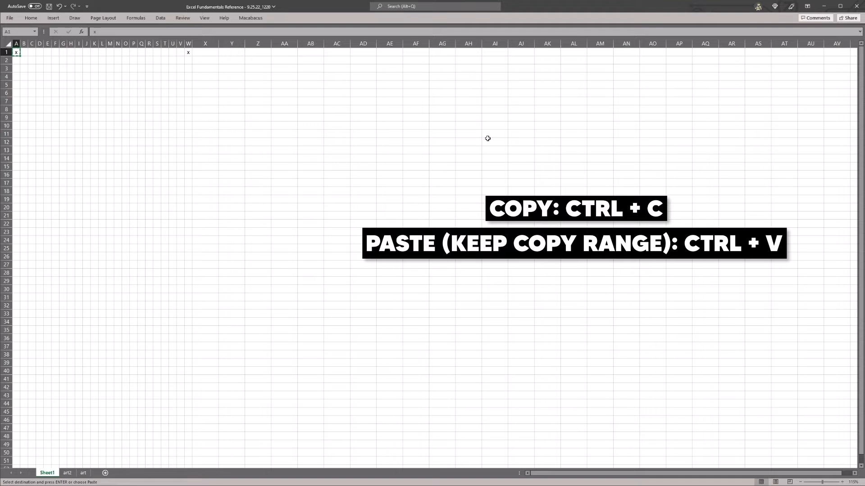
key("ctrl+Right")
key("ctrl+v")
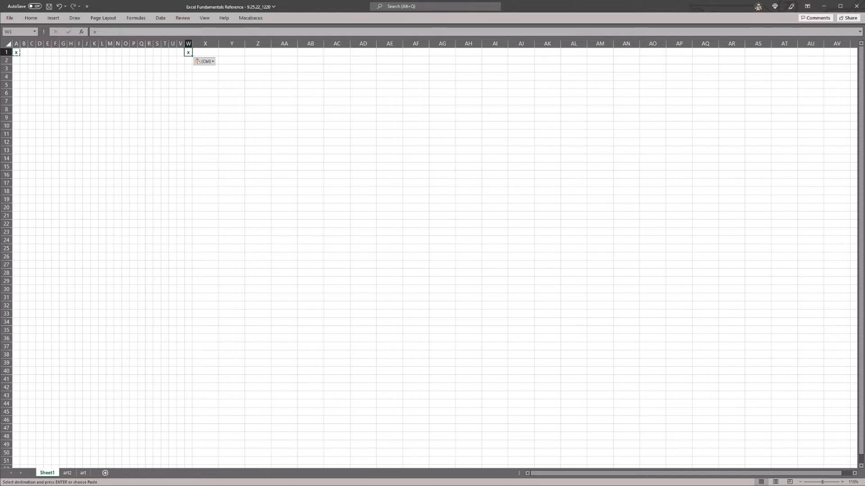
- Cancel the copied range and try pasting the x into the cells below W1, clearing those cells again
key("ctrl")
key("Escape")
key("Down")
key("ctrl+v")
key("Down")
key("ctrl+v")
key("Down")
key("ctrl+v")
key("Up")
key("Delete")
key("Down")
key("Delete")
key("Down")
key("Up")
key("Up")
key("Up")
key("Down")
key("Up")
- Copy the x from W1 into W34, ending copy mode with the paste
key("ctrl+c")
key("Down")
key("Down")
key("Down")
key("Down")
key("Down")
key("Down")
key("Down")
key("Down")
key("Down")
key("Down")
key("Down")
key("Down")
key("Down")
key("Down")
key("Down")
key("Down")
key("Down")
key("Down")
key("Down")
key("Down")
key("Down")
key("Down")
key("Down")
key("Down")
key("Down")
key("Down")
key("Down")
key("Down")
key("Down")
key("Down")
key("Down")
key("Down")
key("Down")
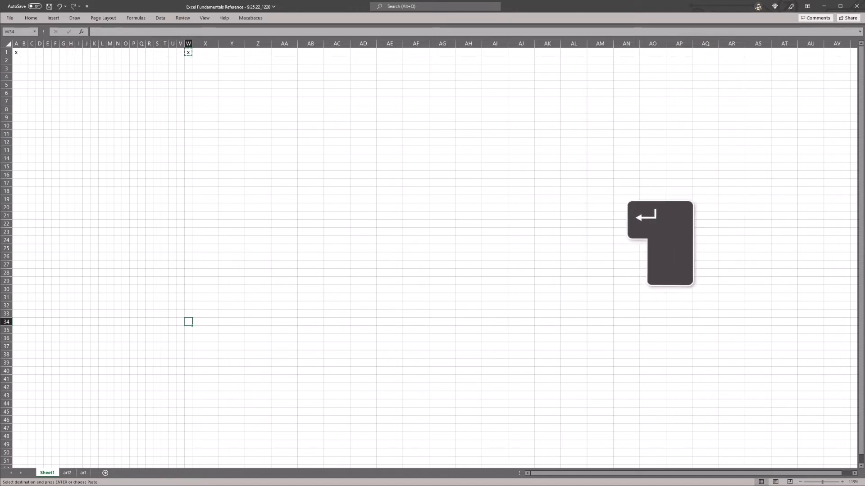
key("Return")
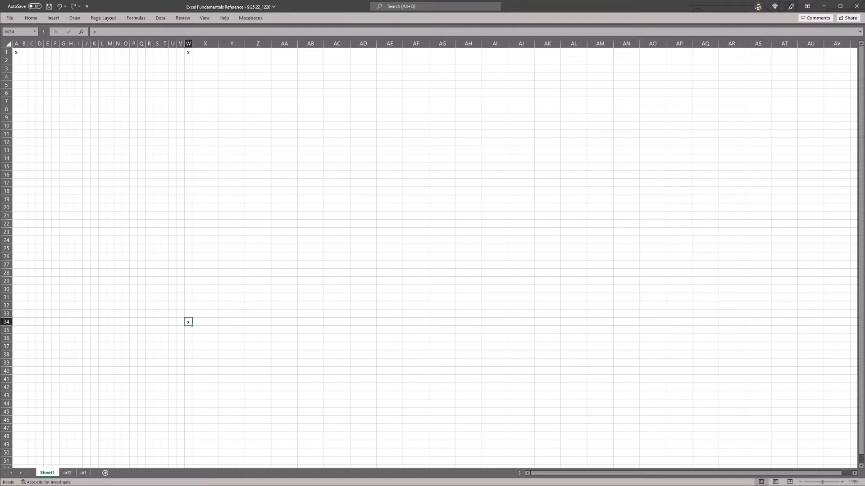
- Try to paste the x once more into V34 after copy mode has ended
key("Left")
key("Return")
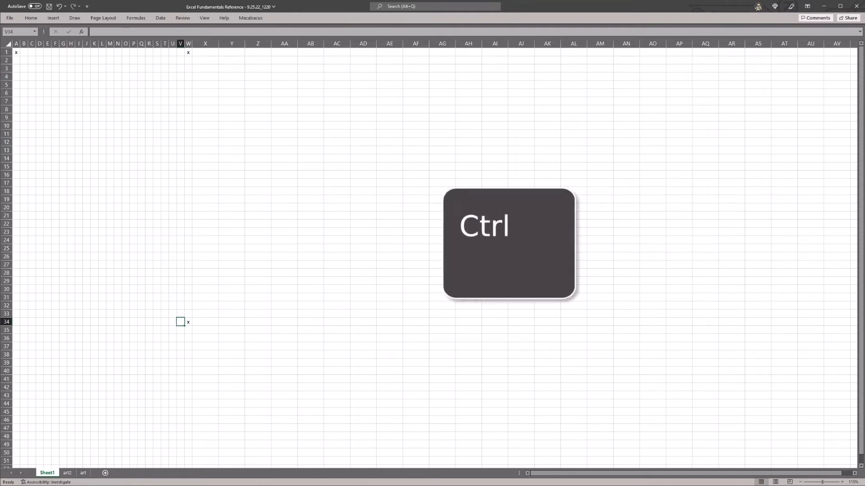
key("ctrl+v")
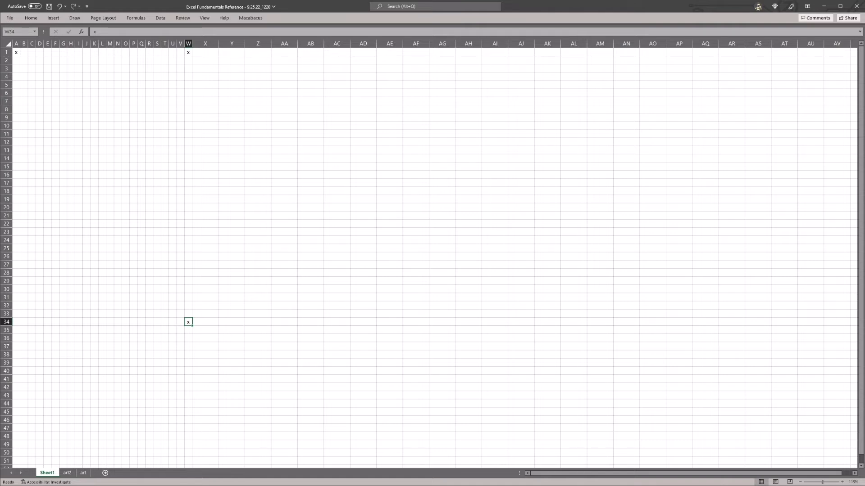
- Copy the x from W1 over W34 again, end copy mode and save the workbook
key("ctrl+Up")
key("ctrl+c")
key("ctrl+Down")
key("ctrl+Up")
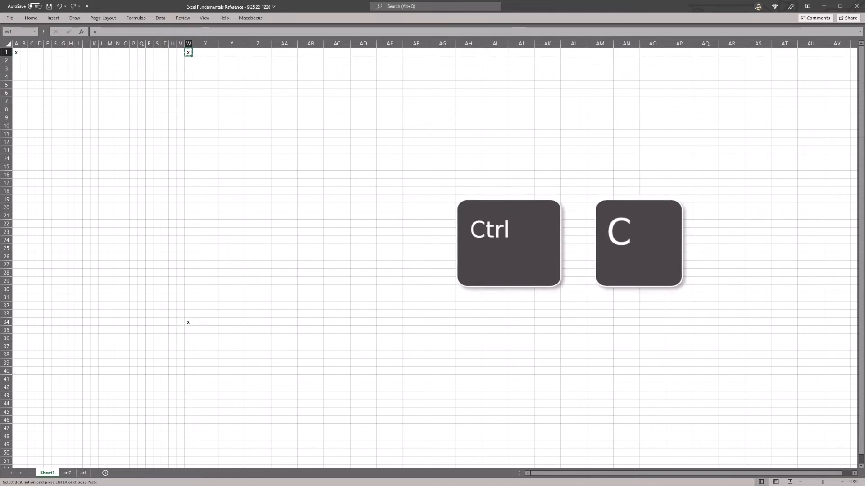
key("ctrl+Down")
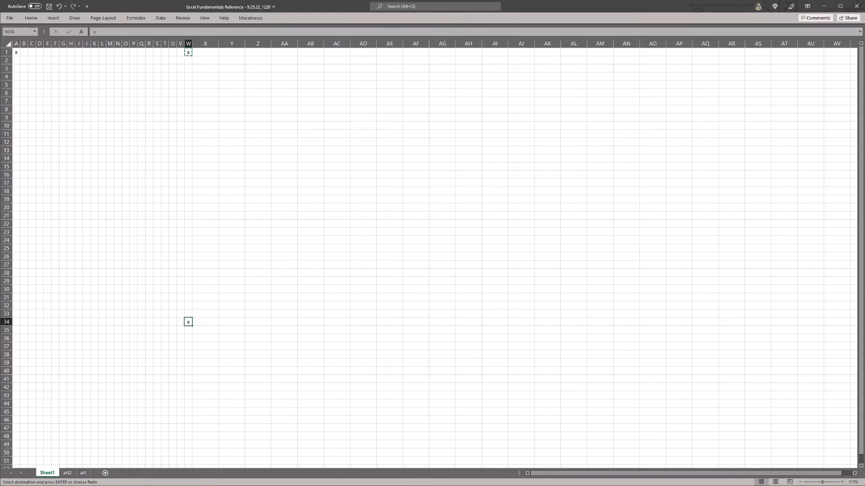
key("ctrl+v")
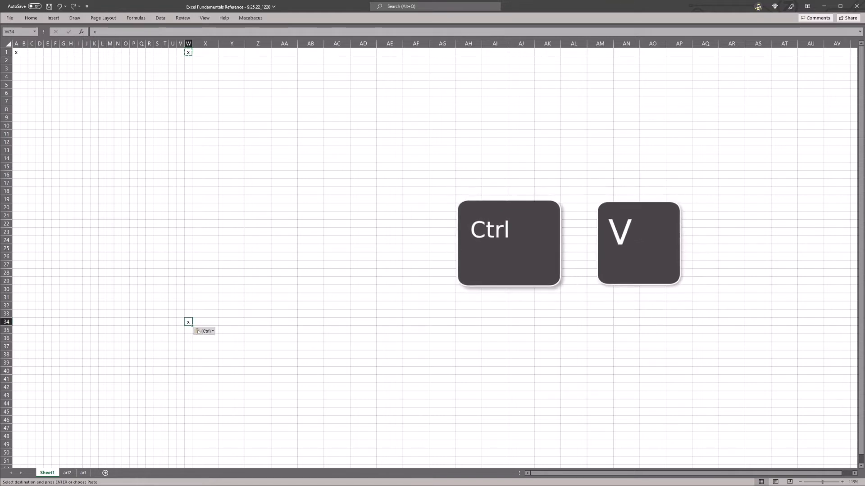
key("Return")
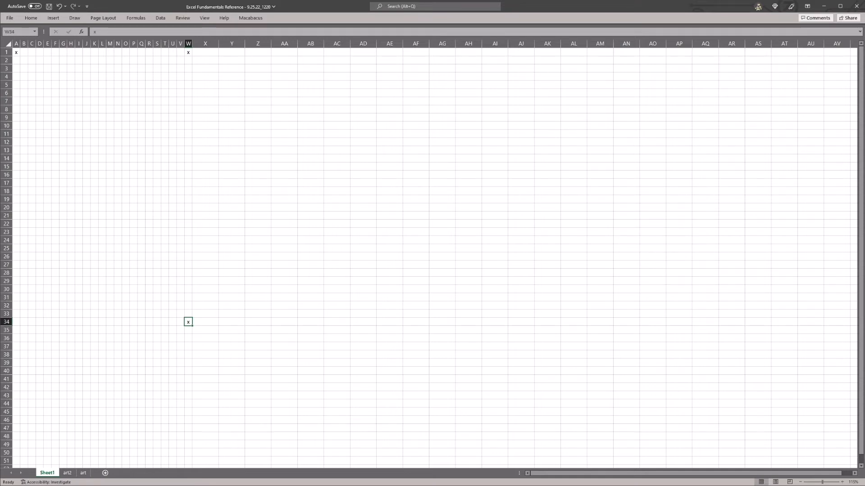
key("ctrl+s")
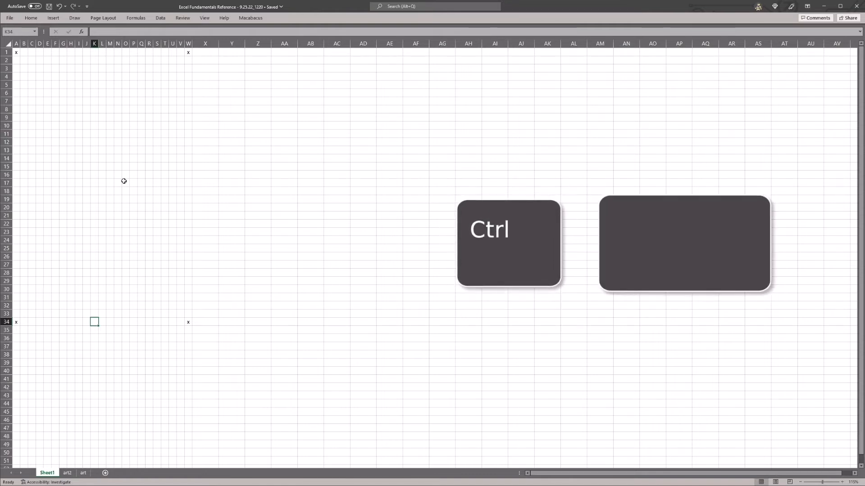
- Insert a new column at column K and save the workbook
key("ctrl+space")
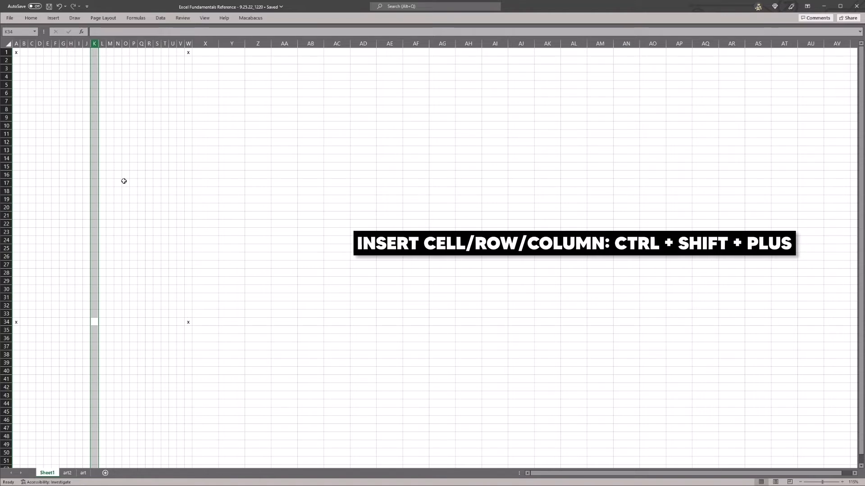
key("ctrl+shift+plus")
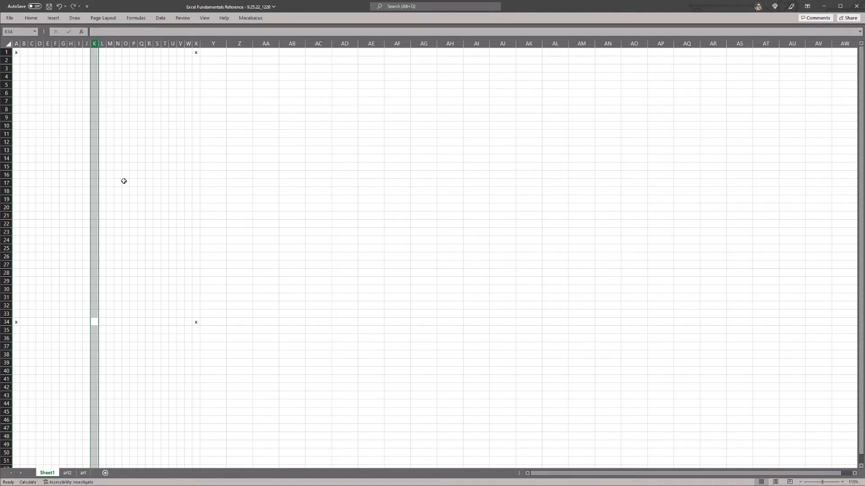
key("Up")
key("Up")
key("Up")
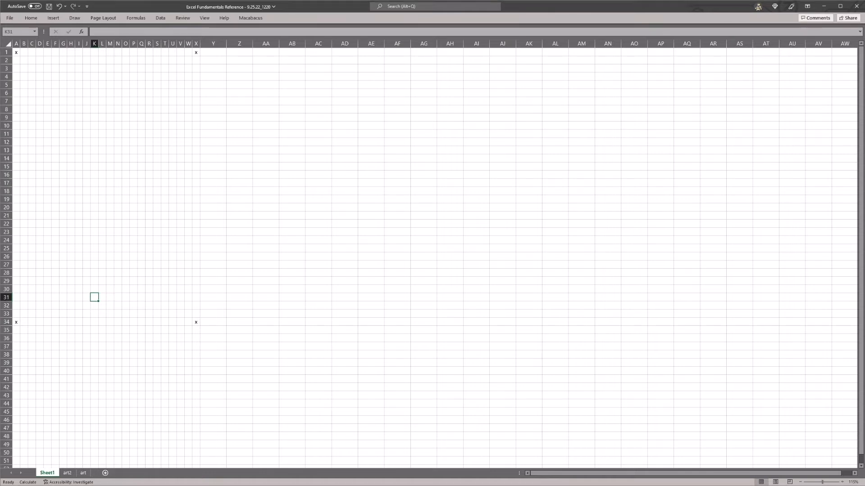
left_click(134, 182)
key("ctrl+s")
- Insert five new rows at row 17
key("Left")
key("Left")
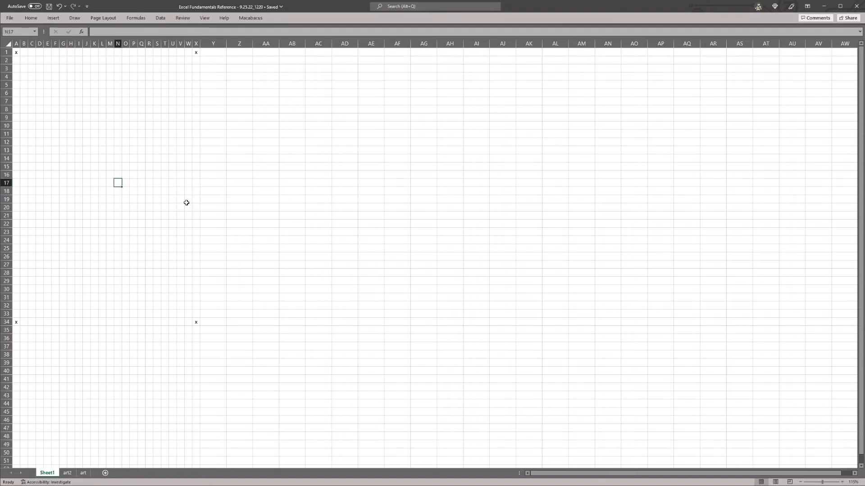
key("shift+space")
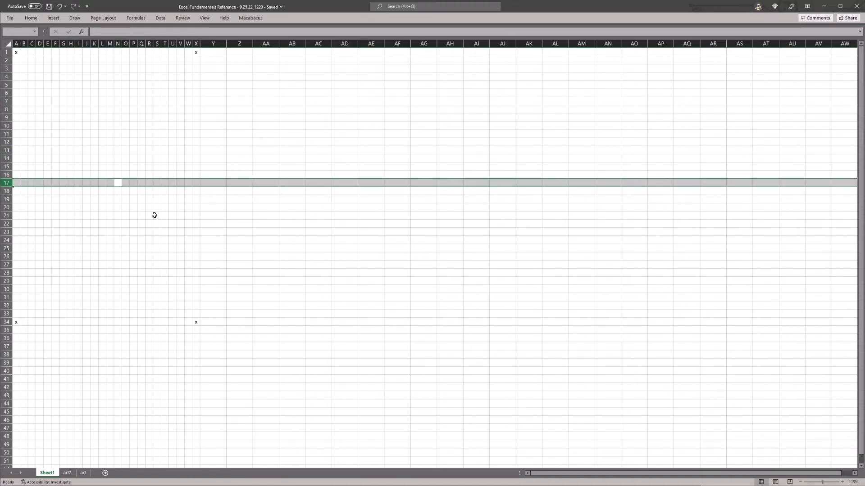
key("ctrl+shift+plus")
key("ctrl+shift+plus")
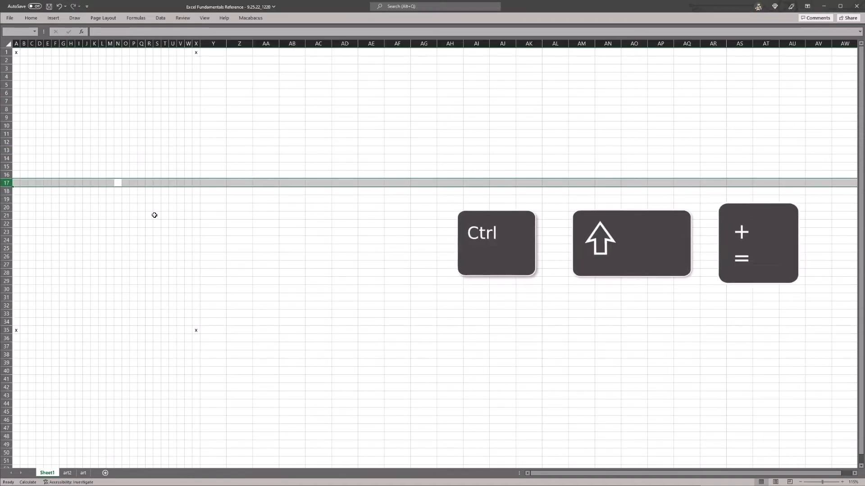
key("ctrl+shift+plus")
key("ctrl+shift+plus")
key("ctrl+shift+plus")
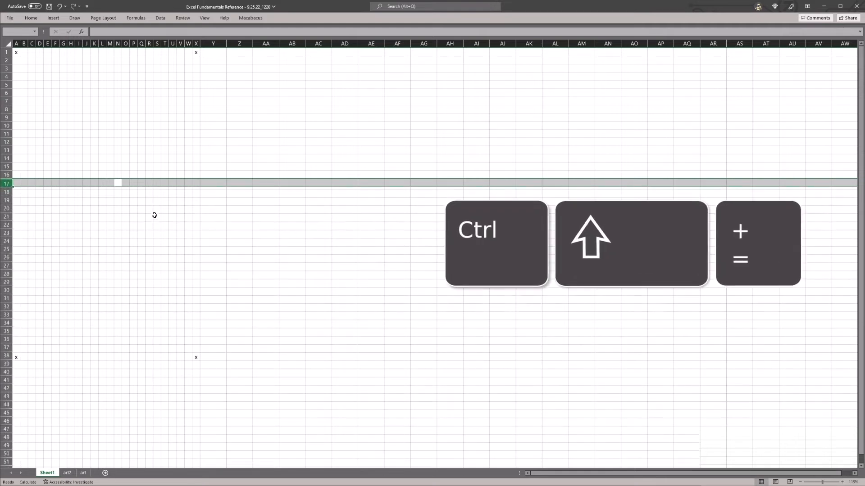
key("ctrl+space")
key("ctrl+shift+plus")
key("ctrl+minus")
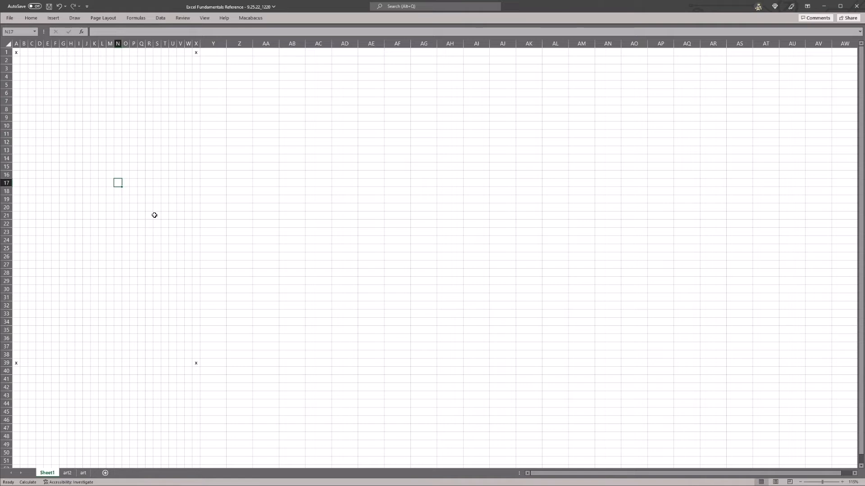
- Save the workbook with the inserted column and rows
left_click(120, 214)
key("ctrl+s")
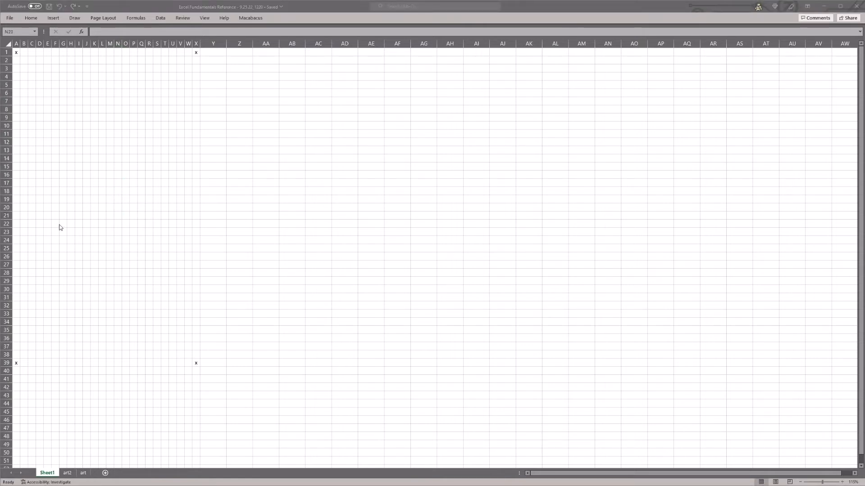
- Browse the fill color palette for cell D16 with live preview, and leave it without applying a color
left_click(32, 193)
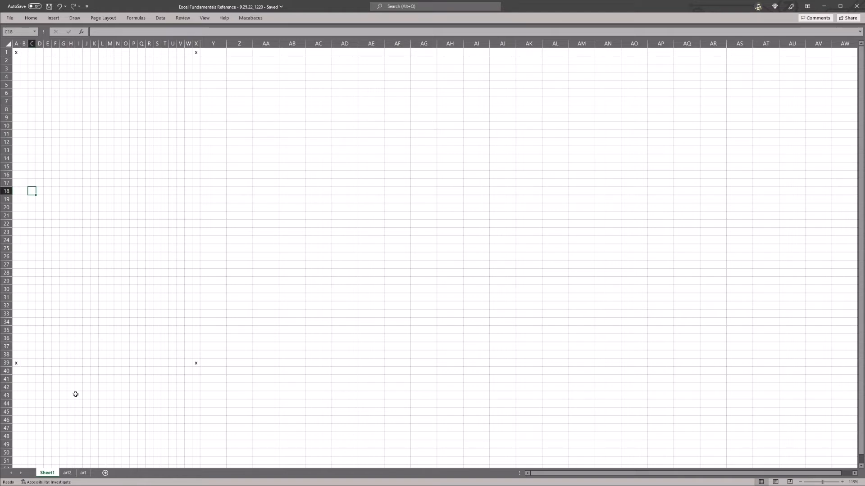
key("Right")
key("Up")
key("Up")
key("alt")
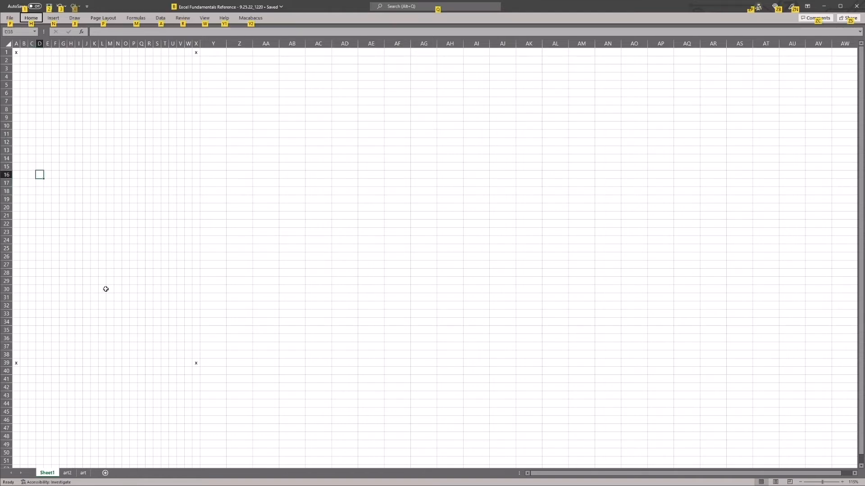
key("h")
key("h")
key("Down")
key("Down")
key("Right")
key("Right")
key("Right")
key("Right")
key("Right")
key("Right")
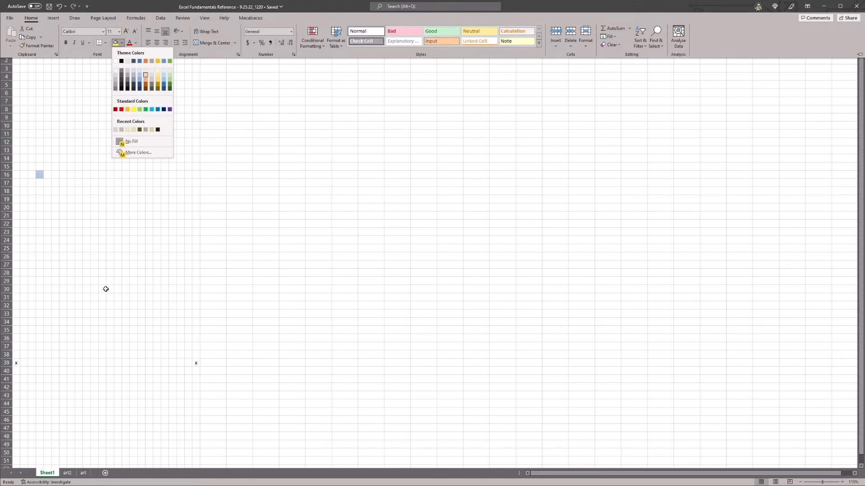
key("Down")
key("Left")
key("Left")
key("Down")
key("Down")
key("Down")
key("Left")
key("Left")
key("Left")
key("Left")
key("Up")
key("Up")
key("Escape")
key("Escape")
key("Escape")
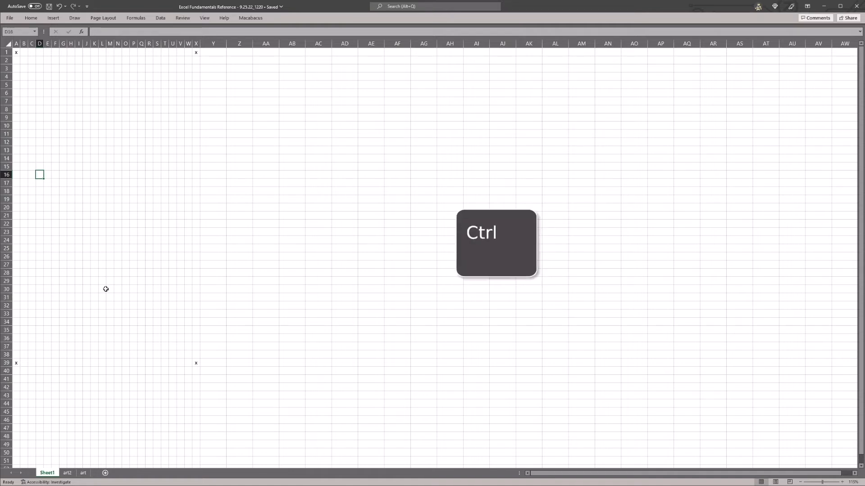
- Fill the row between the upper x markers, A1:X1, with the lightest tint of the blue theme color
key("Up")
key("Up")
key("Right")
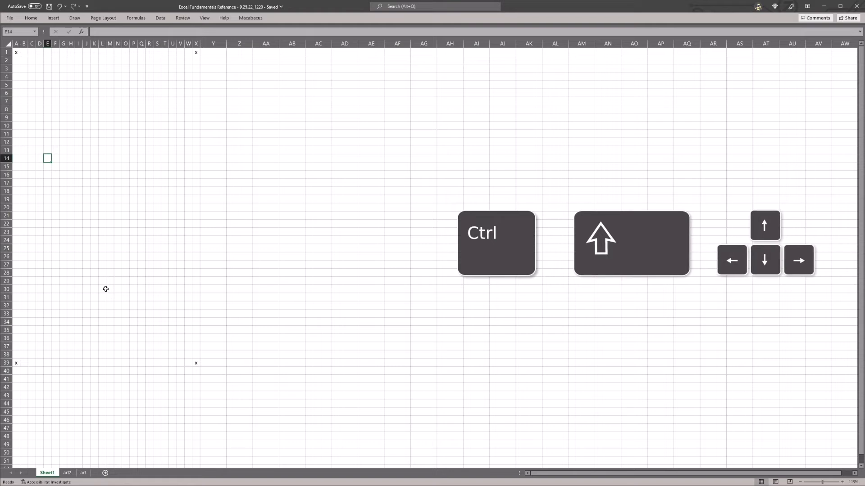
key("ctrl+Home")
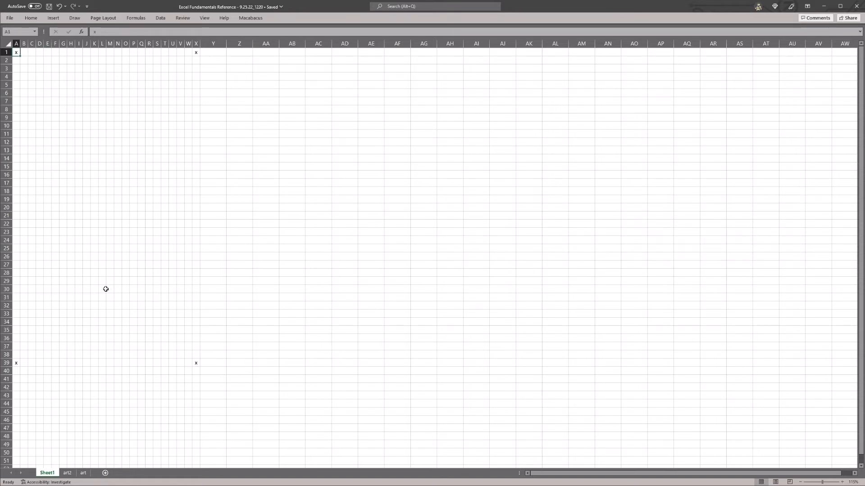
key("ctrl+shift+Right")
key("alt")
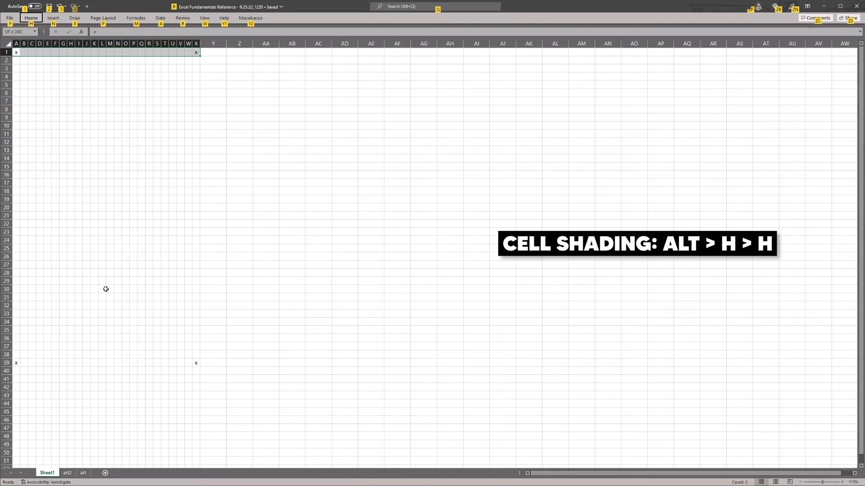
key("h")
key("h")
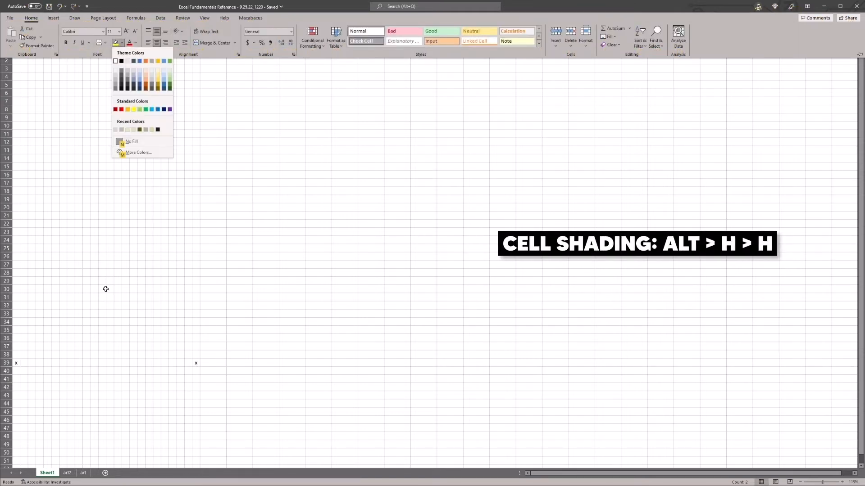
key("Down")
key("Right")
key("Right")
key("Right")
key("Right")
key("Right")
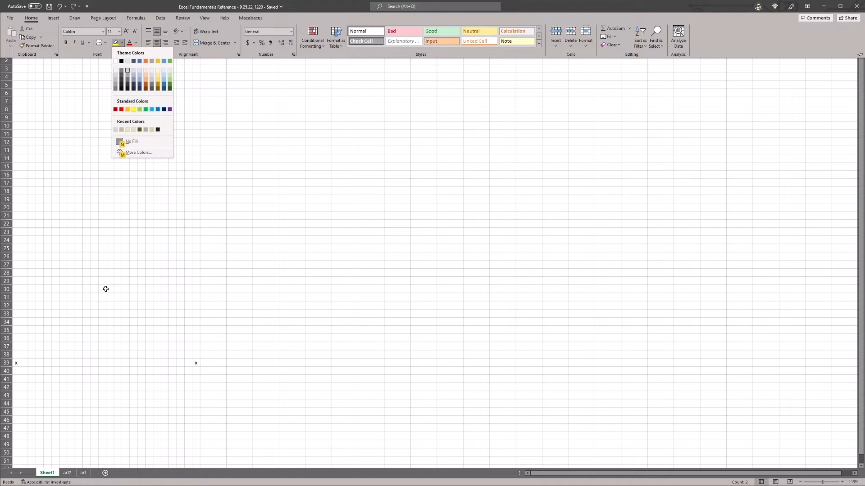
key("Left")
key("Return")
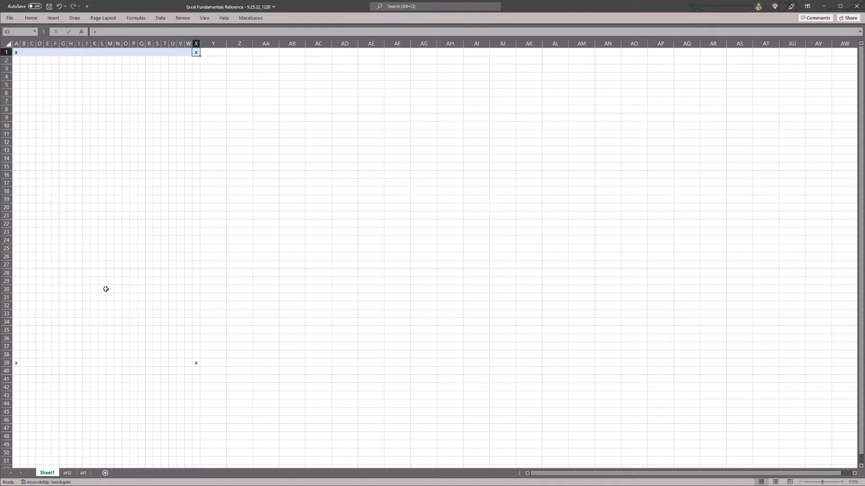
- Fill X1:X39 between the two x markers with the same light blue
key("ctrl+shift+Down")
key("alt")
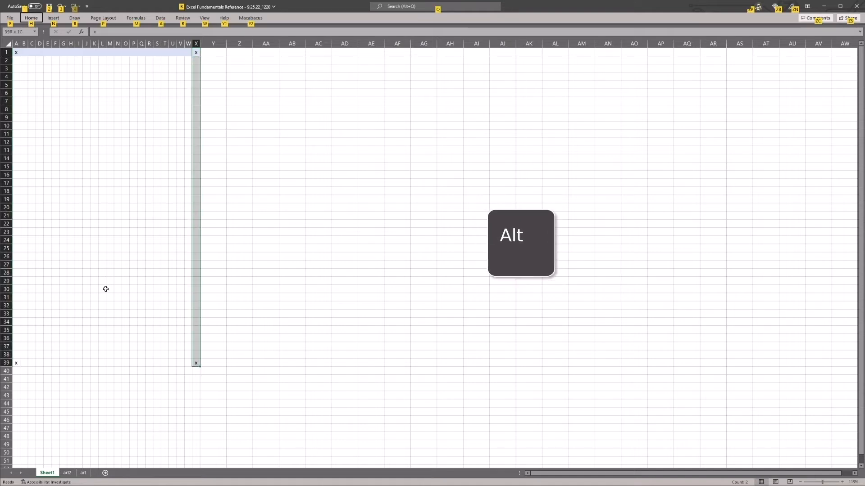
key("h")
key("h")
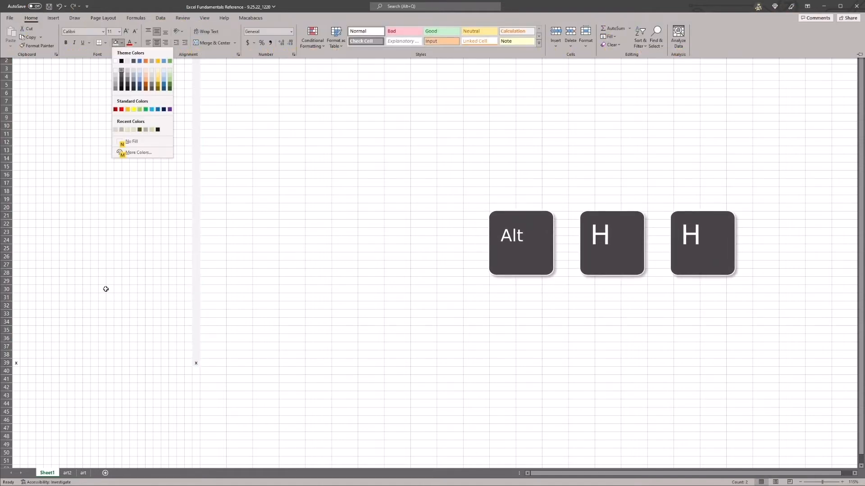
key("Return")
- Repeat the light blue fill on A39:X39 and A1:A39 to close the border around the canvas
key("ctrl+period")
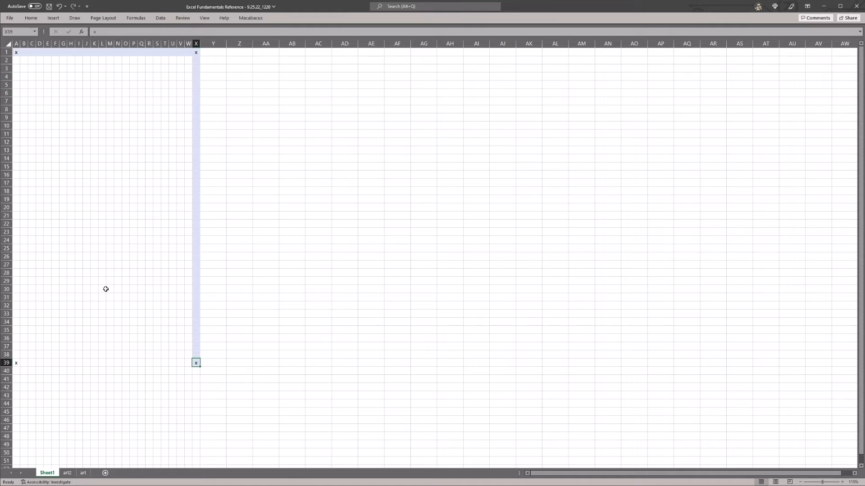
key("ctrl+shift+Left")
key("F4")
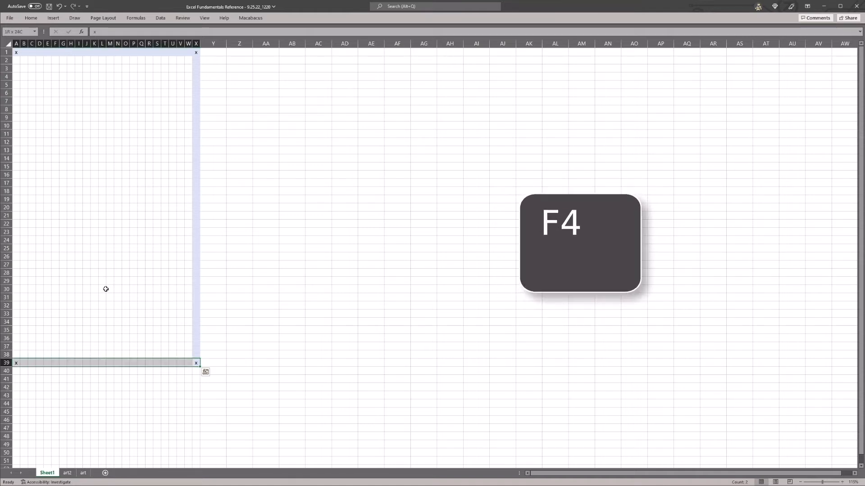
key("ctrl+Left")
key("ctrl+shift+Up")
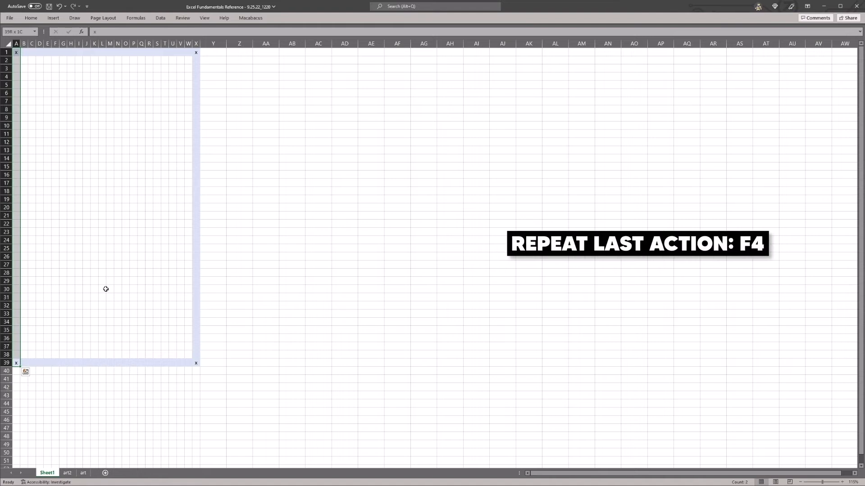
key("F4")
- Return to cell A1, save the workbook and switch to the art2 sheet
key("ctrl+Up")
key("ctrl+s")
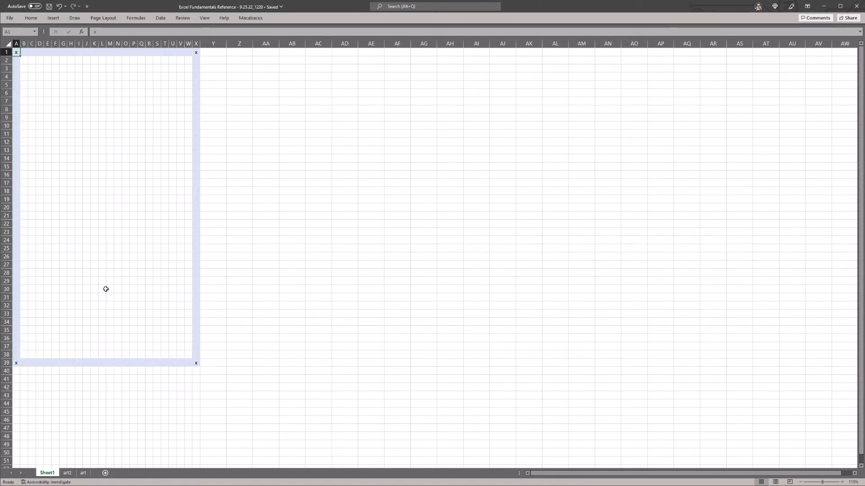
key("ctrl+Page_Down")
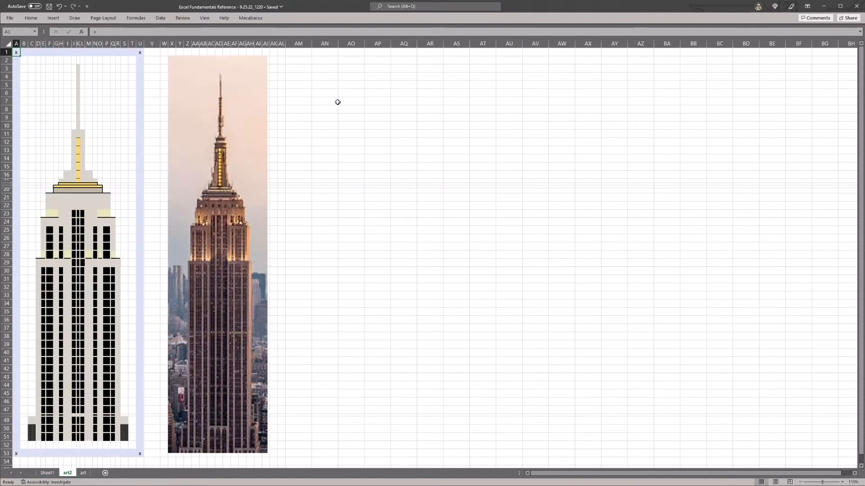
- Copy the Empire State Building picture from art2 to cell Z2 of Sheet1 and narrow columns Z:AT to the canvas grid
left_click(264, 147)
left_click(54, 474)
left_click(235, 60)
key("ctrl+v")
key("ctrl+z")
key("shift+Right")
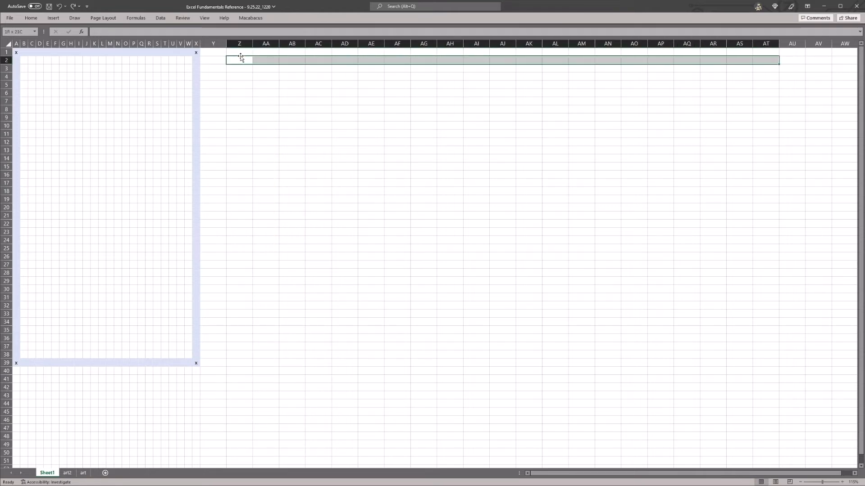
key("ctrl+v")
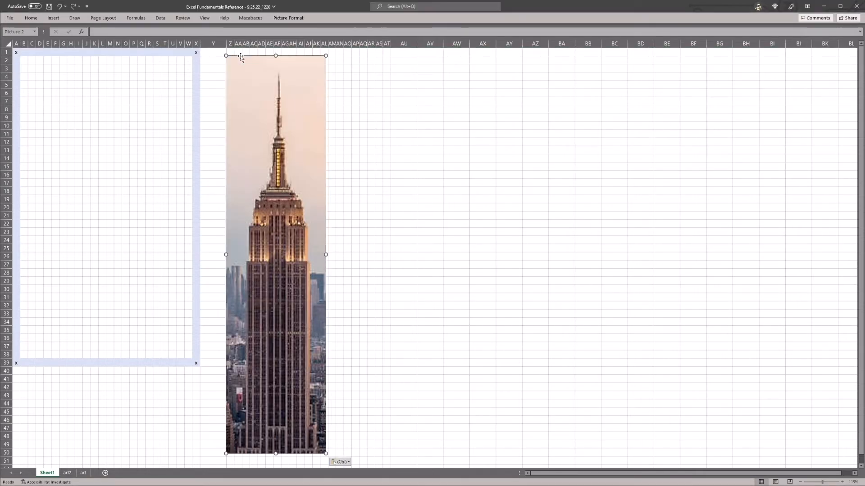
- Insert eleven rows at row 20 so the canvas border extends down to row 50, level with the picture
left_click(127, 206)
key("ctrl+shift+Right")
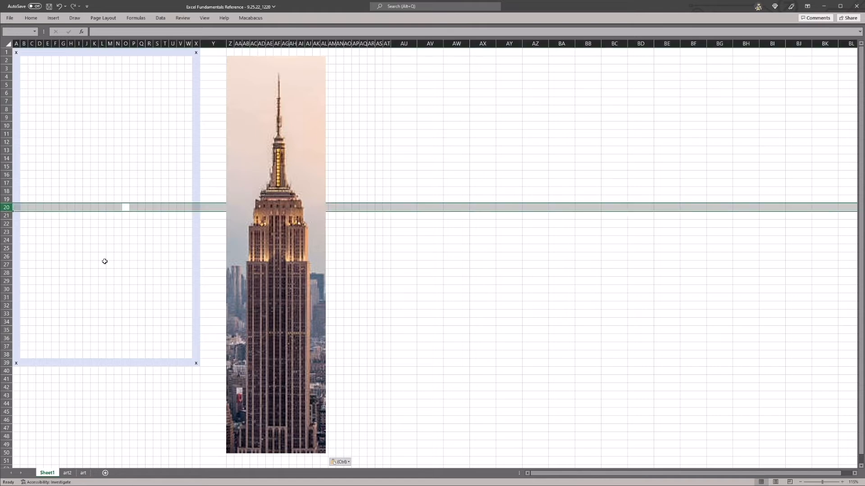
key("ctrl+shift+plus")
key("ctrl+shift+plus")
key("ctrl+shift+plus")
key("ctrl+shift+plus")
key("ctrl+shift+plus")
key("ctrl+shift+plus")
key("ctrl+shift+plus")
key("ctrl+shift+plus")
key("ctrl+shift+plus")
key("ctrl+shift+plus")
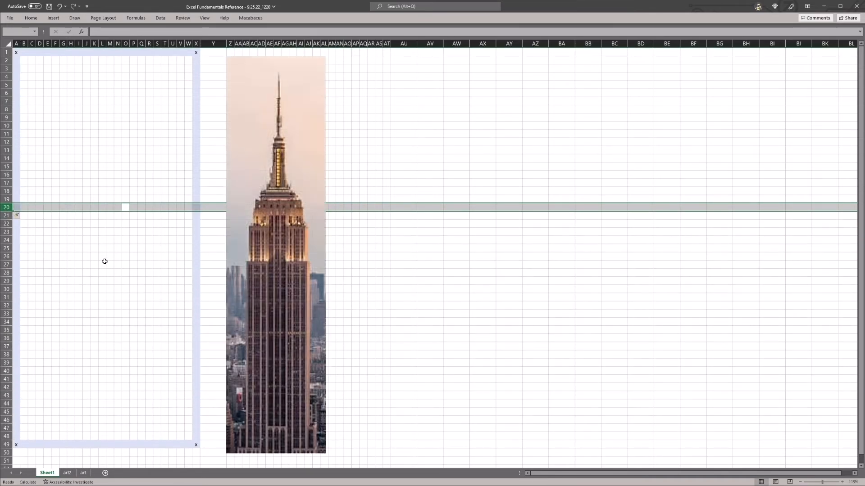
key("ctrl+shift+plus")
- Try narrowing the canvas by deleting columns M:P, and undo the deletion
key("Right")
key("ctrl+space")
key("shift+Left")
key("shift+Left")
key("shift+Left")
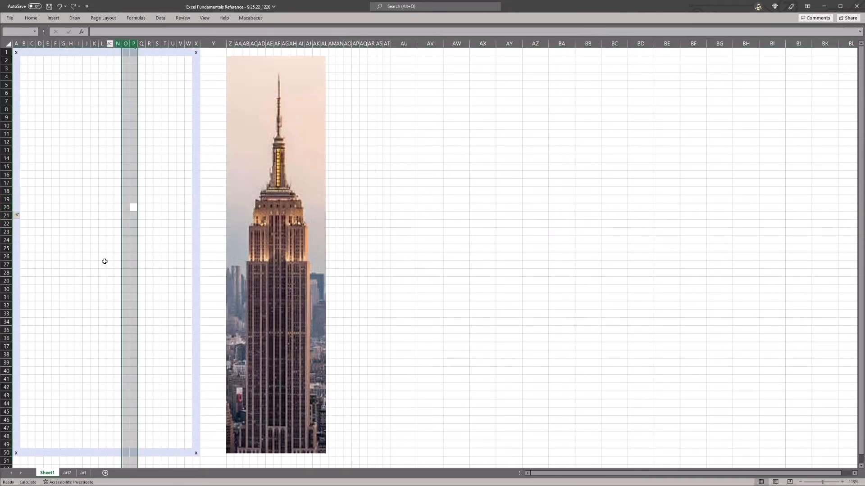
key("ctrl+minus")
key("Right")
key("ctrl+space")
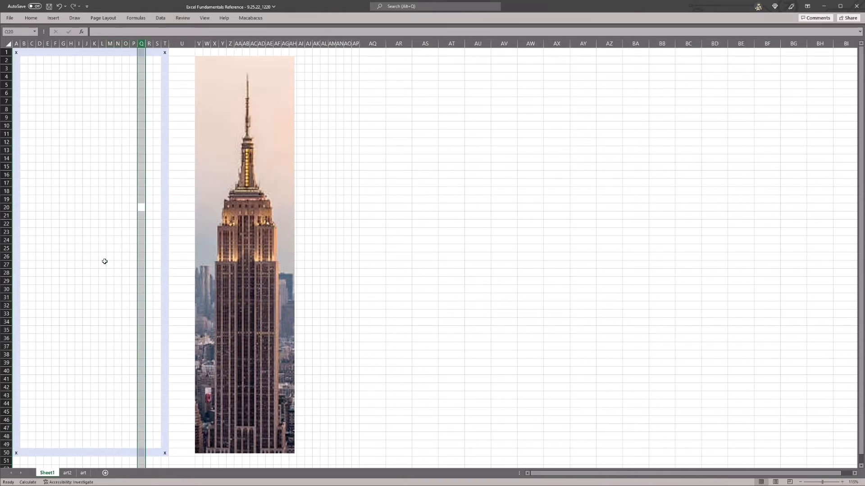
key("ctrl+z")
- Move the active cell to M17 inside the canvas and save the workbook
key("Left")
key("Up")
key("Left")
key("Up")
key("Left")
key("Up")
key("ctrl+s")
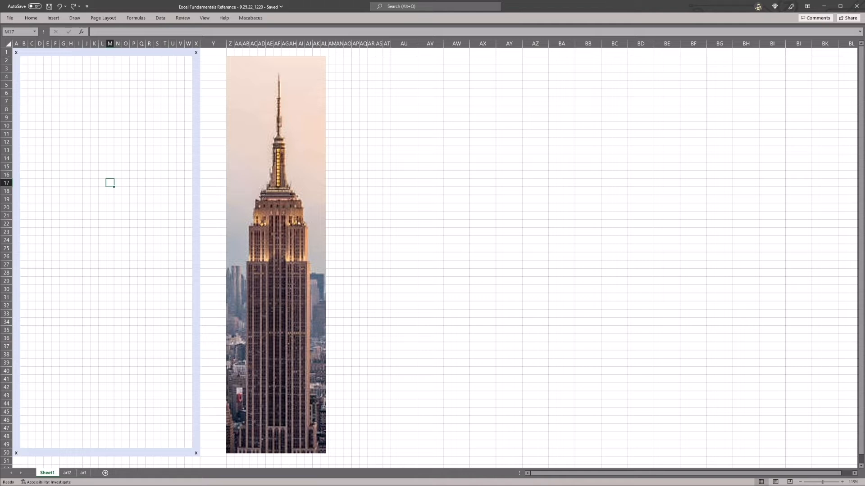
- Jump from A1 around the x markers at the four canvas corners and back to A1
left_click(116, 158)
left_click(66, 116)
left_click(101, 77)
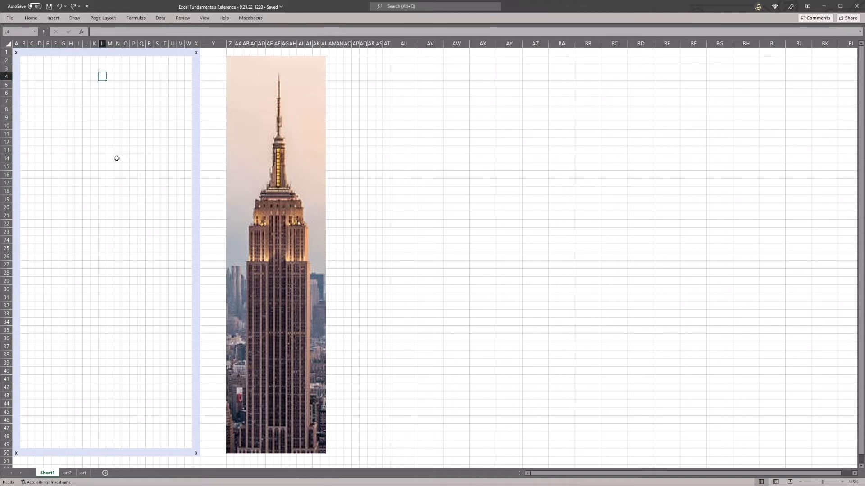
key("ctrl+Home")
key("ctrl+Right")
key("ctrl+Down")
key("ctrl+Left")
key("ctrl+Up")
key("ctrl+Right")
key("ctrl+Left")
key("ctrl+Right")
key("ctrl+Left")
- Move cell by cell from A1 to L4 and extend the selection down to L4:L7
key("Right")
key("Right")
key("Right")
key("Right")
key("Right")
key("Right")
key("Down")
key("Right")
key("Right")
key("Down")
key("Down")
key("Down")
key("Right")
key("Right")
key("Right")
key("Up")
key("shift+Down")
key("shift+Down")
key("shift+Down")
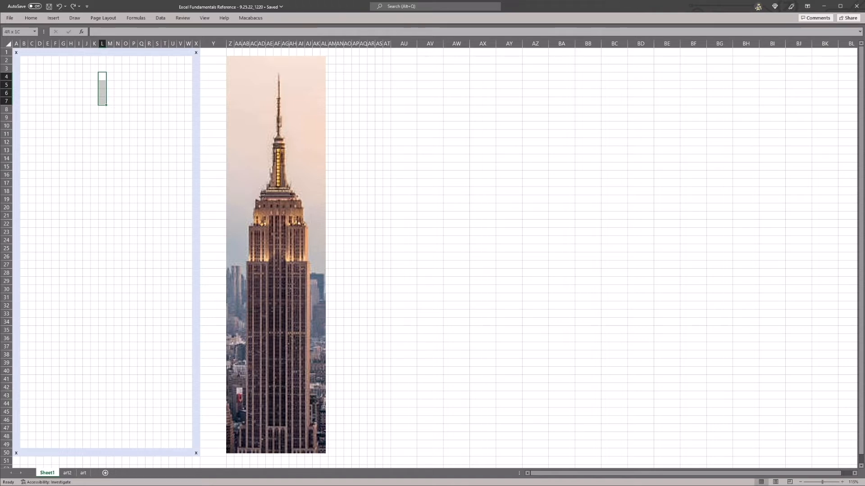
- Fill cell L4 alone with a muted custom tan, #C7BC8F
key("alt")
left_click(104, 77)
key("h")
key("h")
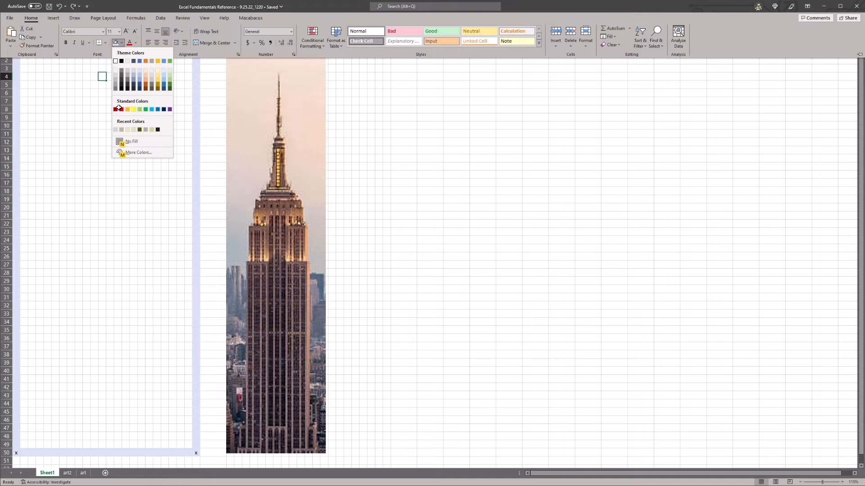
key("m")
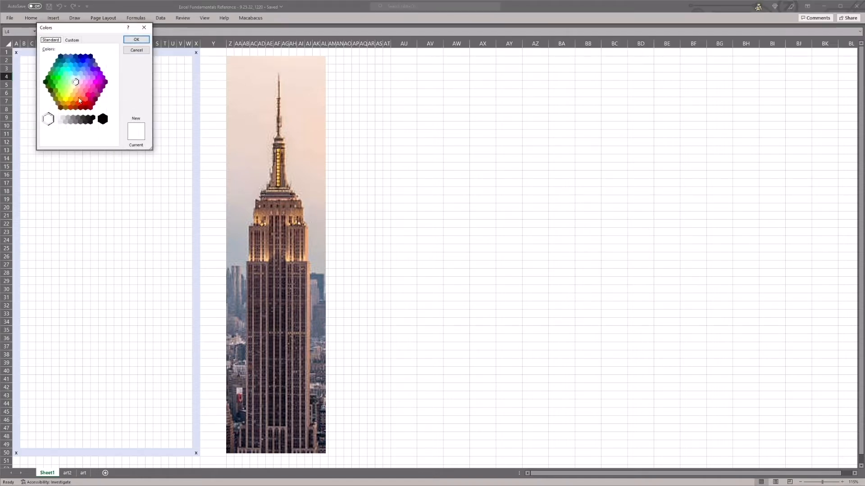
left_click(73, 95)
left_click(63, 103)
left_click(72, 40)
left_click(50, 40)
left_click(74, 40)
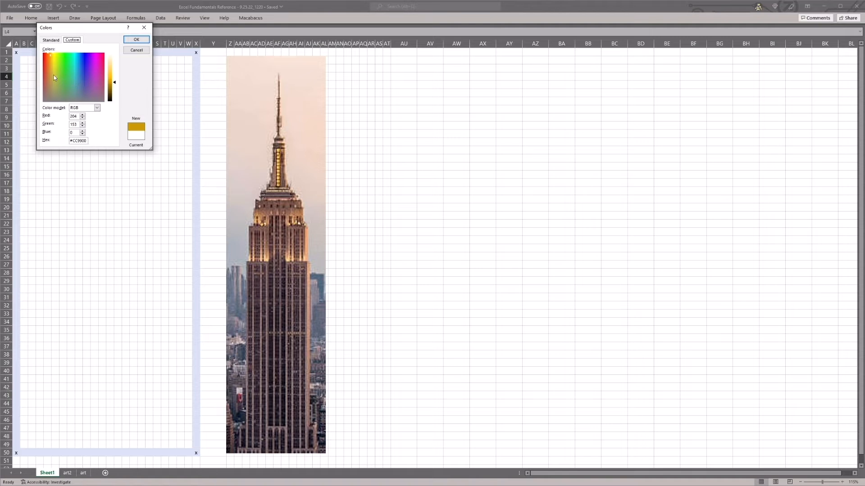
left_click_drag(53, 98, 57, 93)
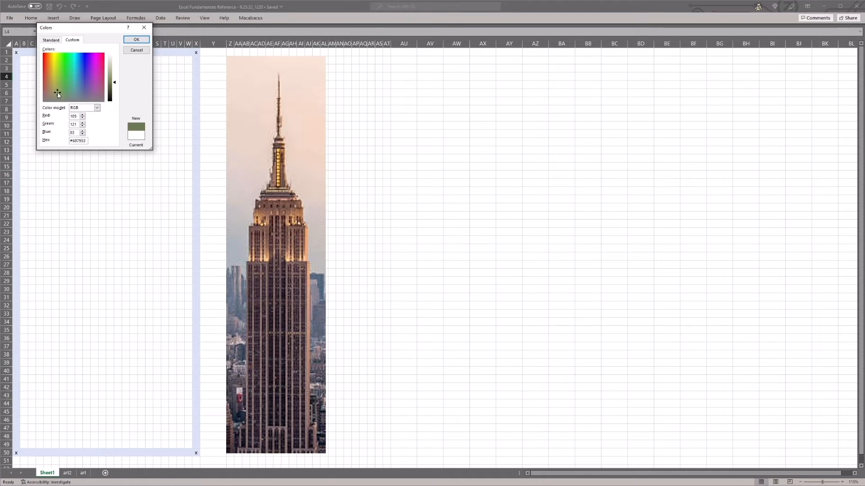
left_click_drag(116, 73, 115, 70)
left_click_drag(97, 31, 216, 116)
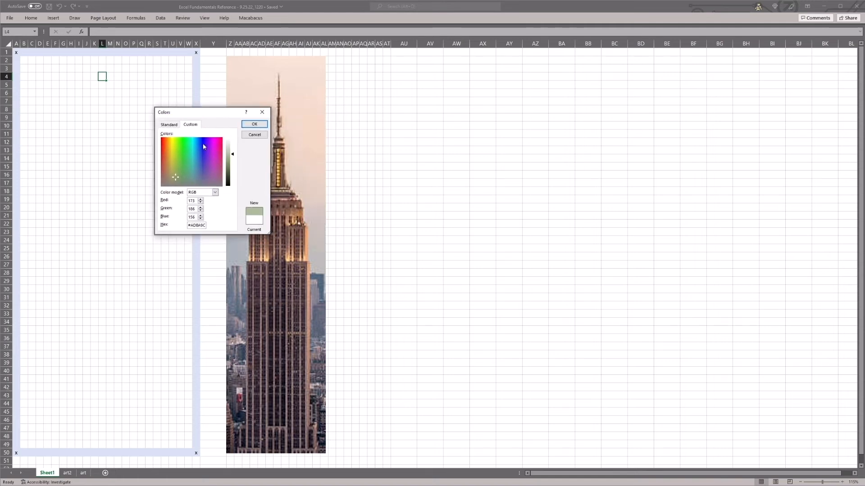
left_click(254, 124)
key("Down")
key("Down")
key("Up")
key("Up")
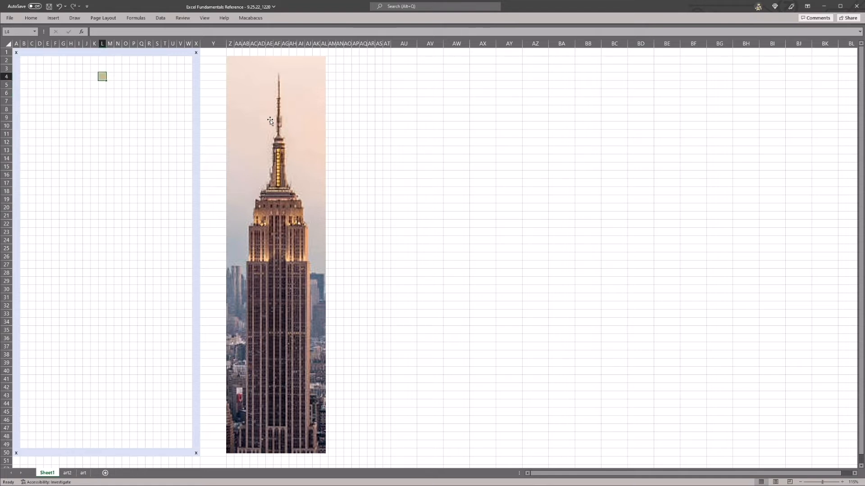
- Change the fill of L4 to the warmer custom tan #C9AF8D
key("alt+h")
key("h")
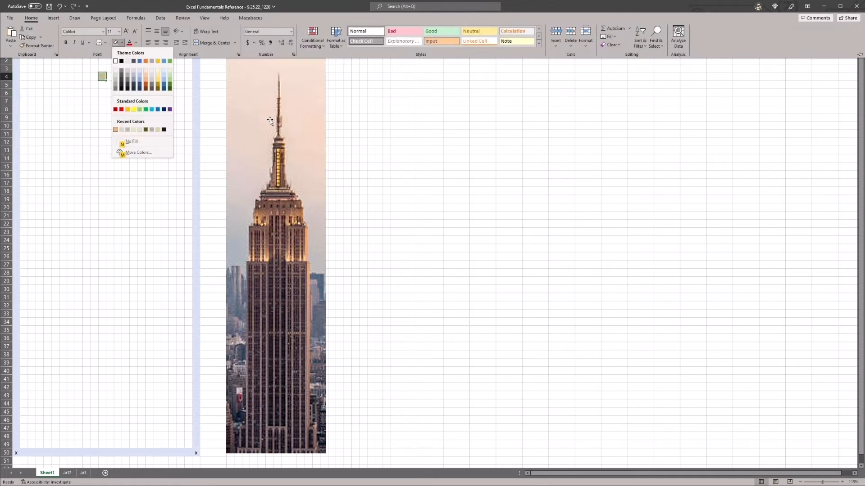
key("m")
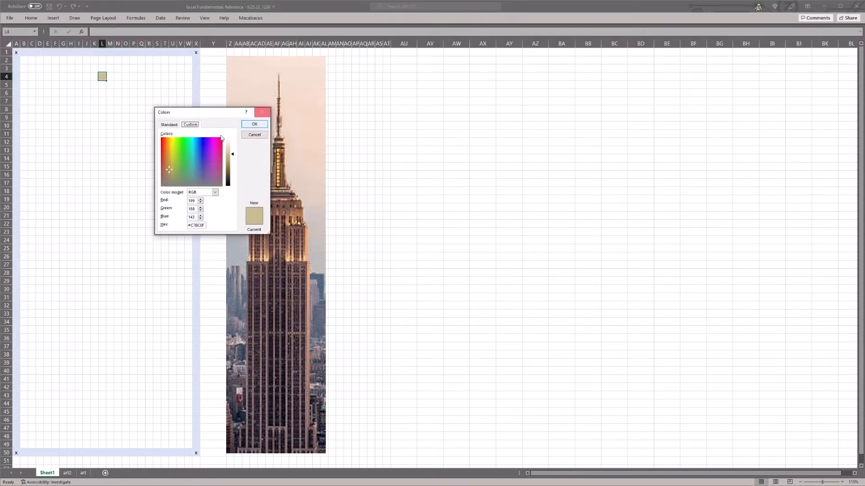
left_click(255, 124)
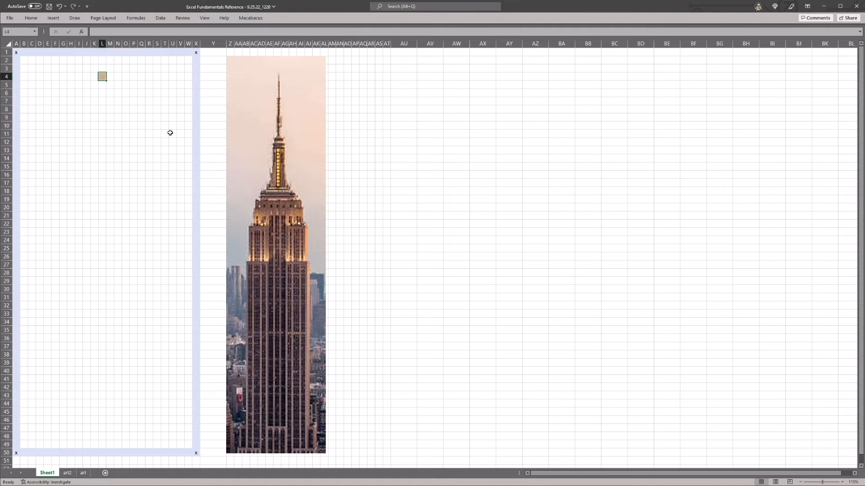
- Check the finished drawings on the art and art2 sheets, return to Sheet1 and save the workbook
key("ctrl+Page_Down")
key("ctrl+Page_Down")
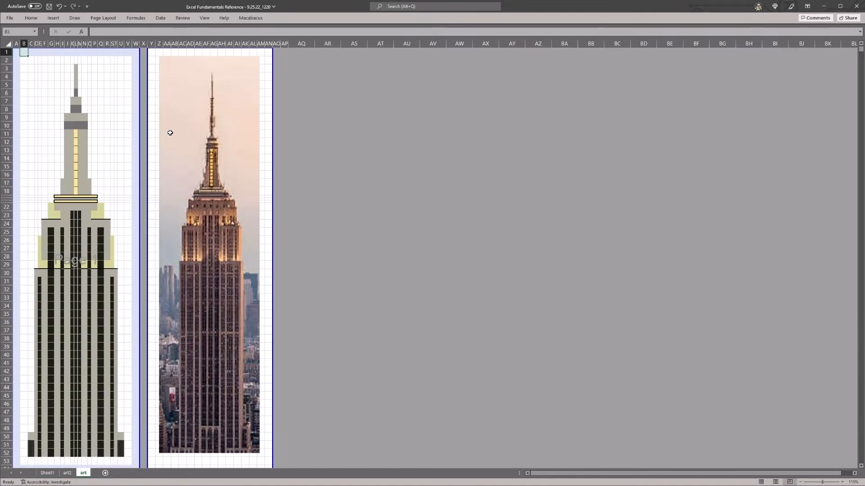
key("ctrl+Page_Up")
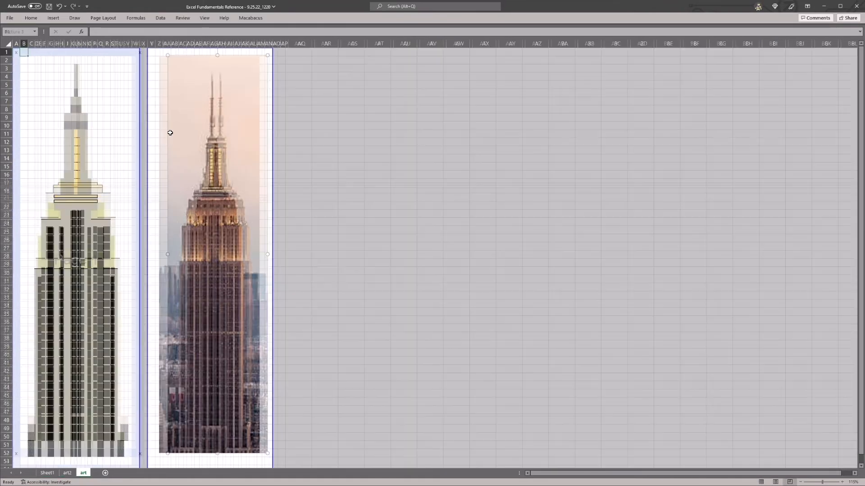
key("ctrl+Page_Up")
key("Right")
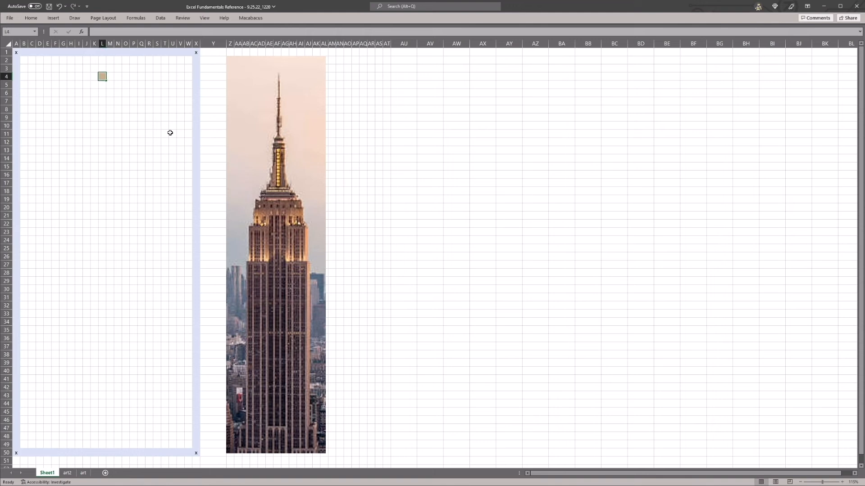
key("ctrl+s")
- Reapply the custom fill color #C9AF8D to L4 through the custom color settings
key("alt")
key("h")
key("h")
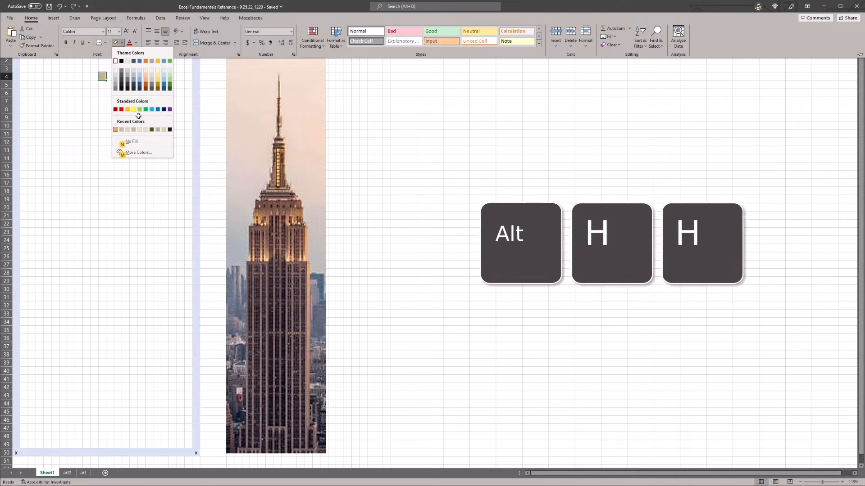
key("m")
left_click(168, 125)
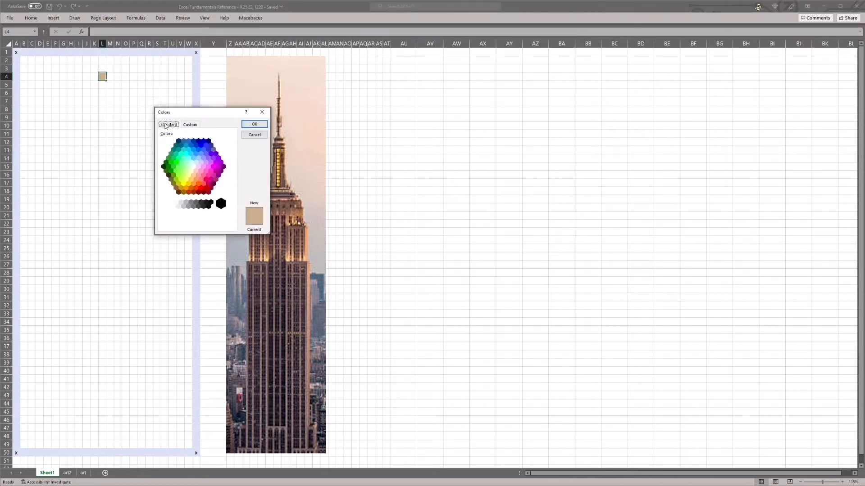
left_click(190, 125)
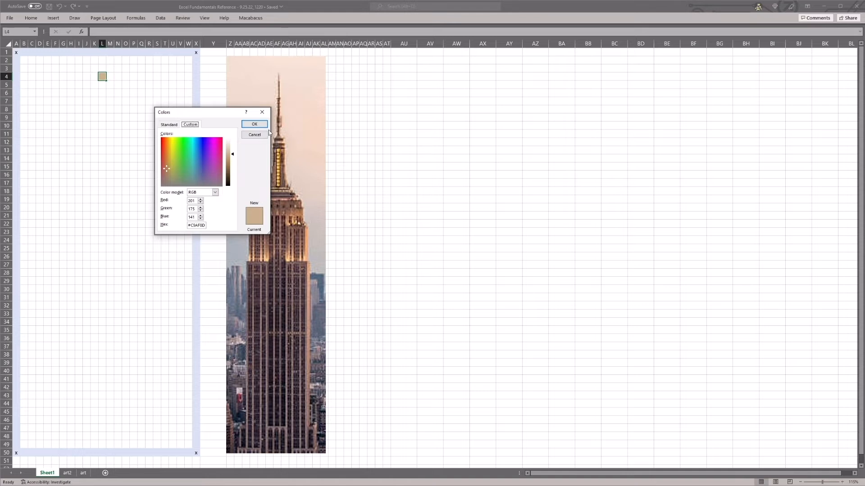
left_click(254, 124)
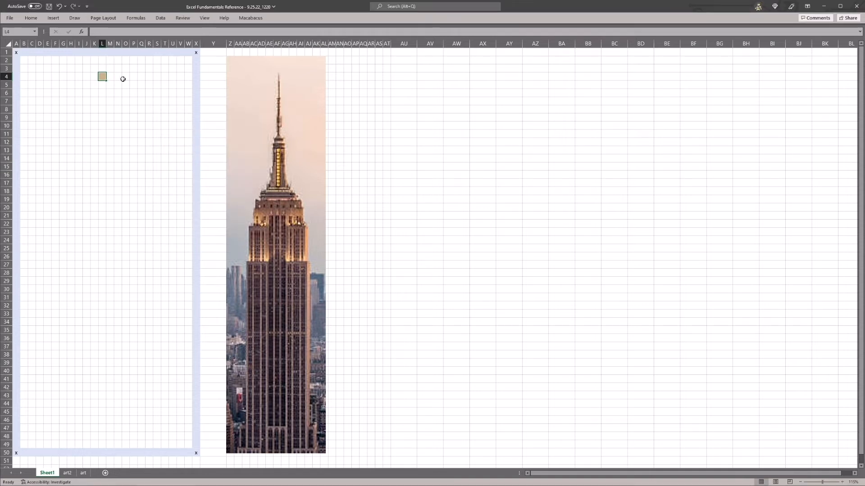
- Repeat the tan fill on L5 and L6
key("Down")
key("F4")
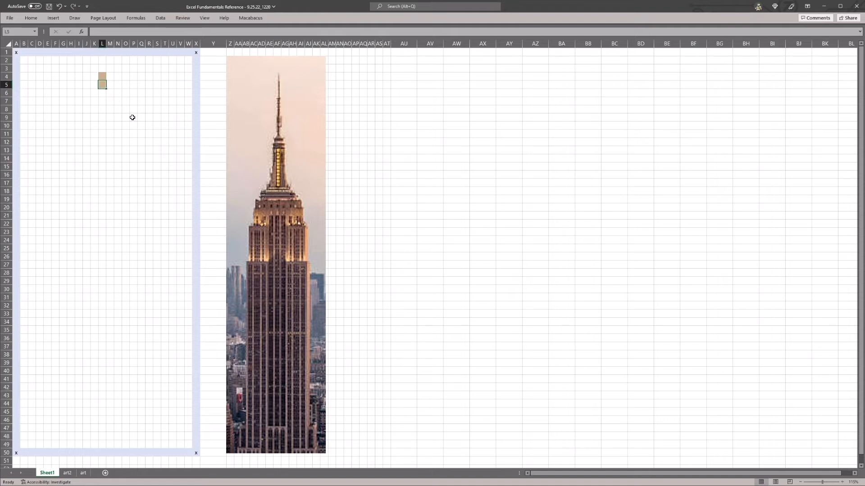
key("Down")
key("F4")
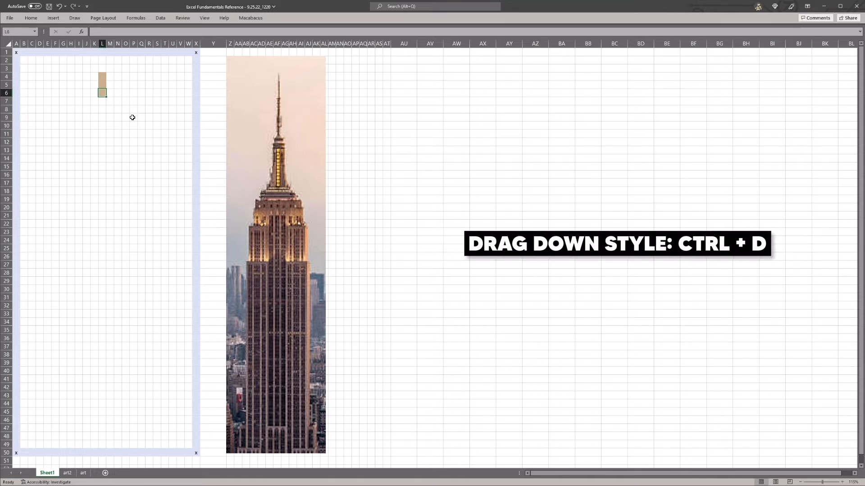
key("alt+Tab")
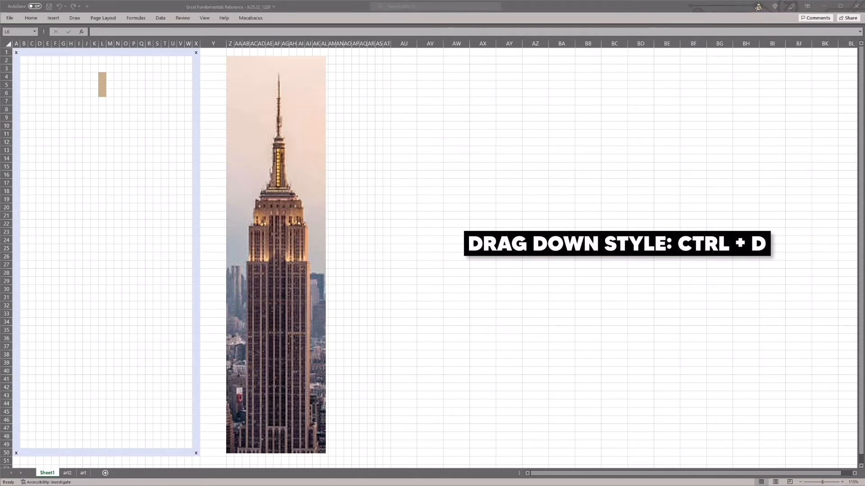
left_click(134, 104)
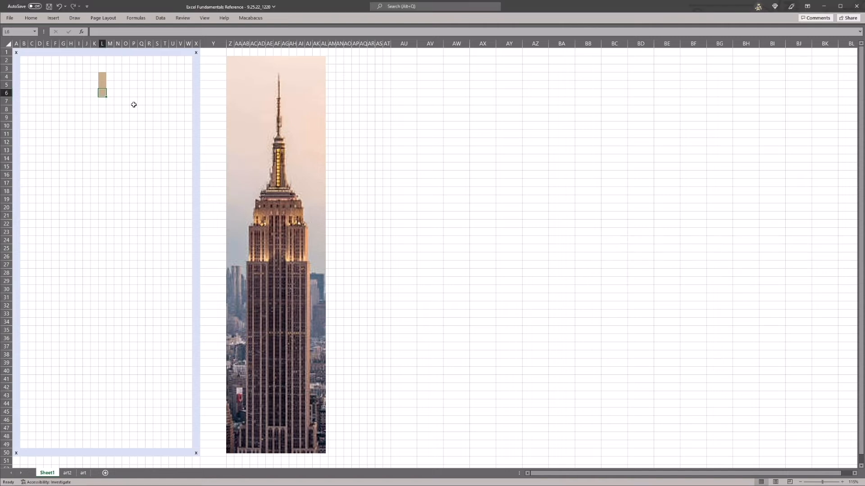
- Fill L7 down from L6, and enter 1 in L6 and fill that down to L7 as well
key("Down")
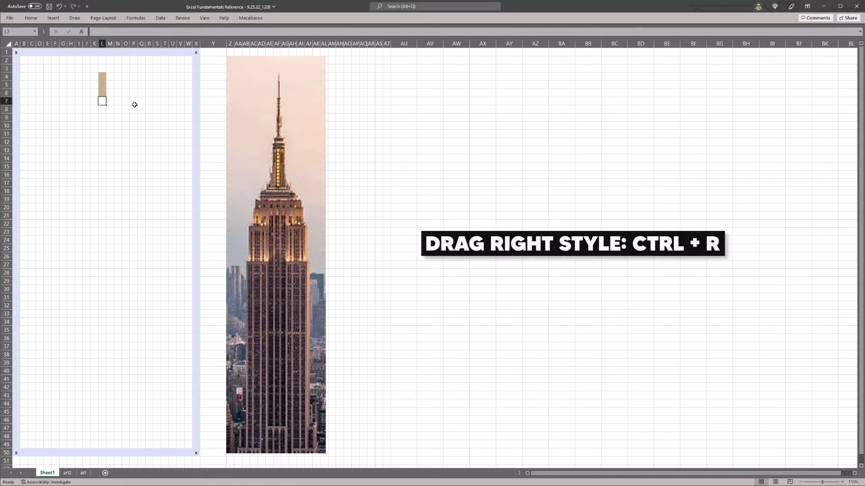
key("ctrl+d")
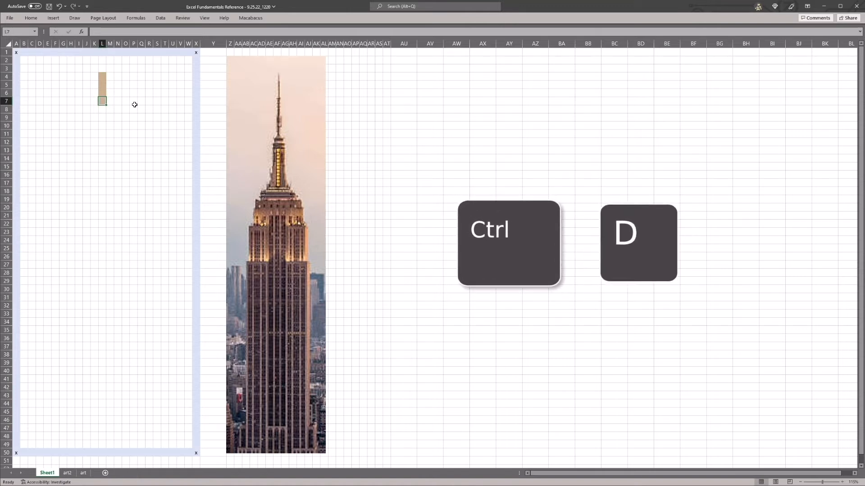
key("Up")
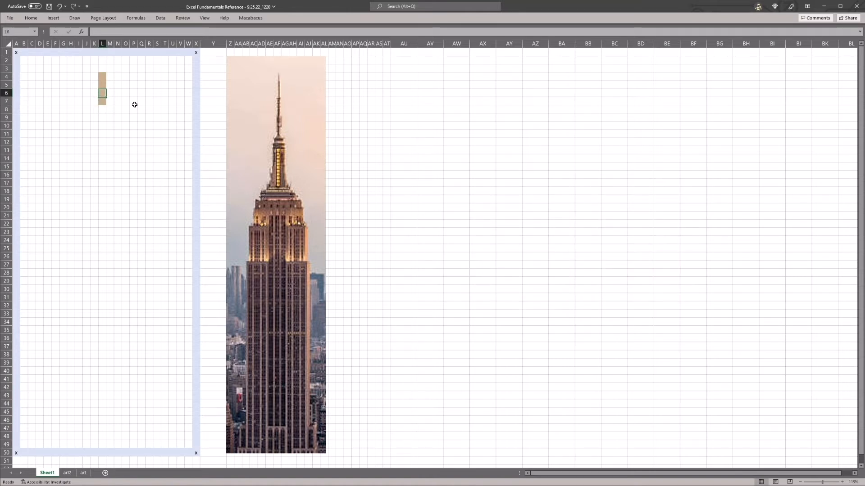
type("1")
key("Return")
key("ctrl+d")
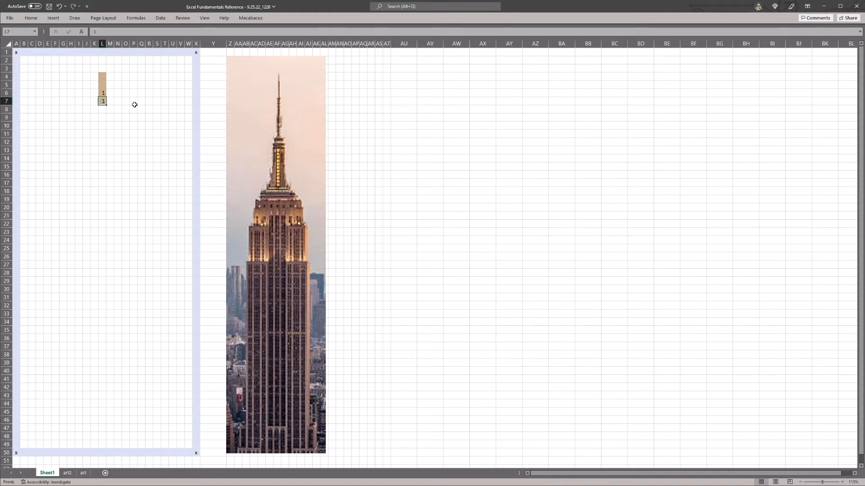
- Clear both the value and the tan fill from L7 and L6
key("Left")
key("Right")
key("Delete")
key("Up")
key("Delete")
- Repeat the tan fill in a staircase over M5, M6, N6, N7 and O7
key("Right")
key("Up")
key("F4")
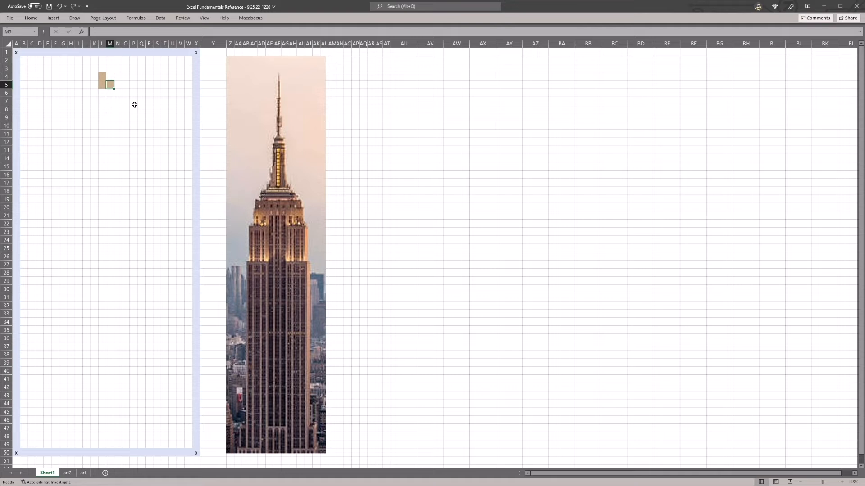
key("Down")
key("F4")
key("Right")
key("F4")
key("Down")
key("F4")
key("Right")
key("F4")
- Continue the tan staircase by repeating the fill on O8, P8, P9 and Q9
key("Down")
key("ctrl+y")
key("Right")
key("ctrl+t")
key("Escape")
key("ctrl+y")
key("Down")
key("ctrl+y")
key("Right")
key("ctrl+y")
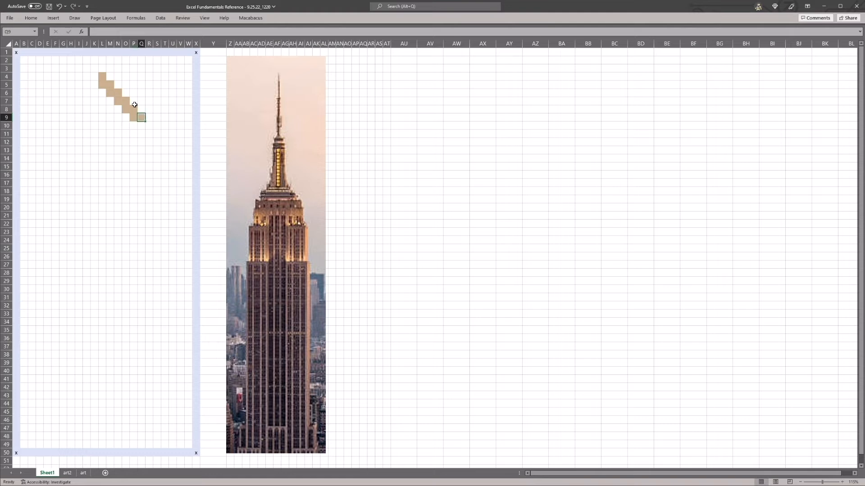
- Copy the blank cell Q8, paste it over the tan staircase in M5:Q9 to clear it, and save the workbook
key("Up")
key("ctrl+c")
key("ctrl+Down")
key("ctrl+Home")
key("Right")
key("Down")
key("Down")
key("Right")
key("Right")
key("Right")
key("Down")
key("Down")
key("Right")
key("Down")
key("Right")
key("Down")
key("Up")
key("Right")
key("Right")
key("Right")
key("Right")
key("Right")
key("Right")
key("shift+Right")
key("shift+Down")
key("shift+Right")
key("shift+Down")
key("shift+Right")
key("shift+Down")
key("shift+Down")
key("shift+Right")
key("shift+Up")
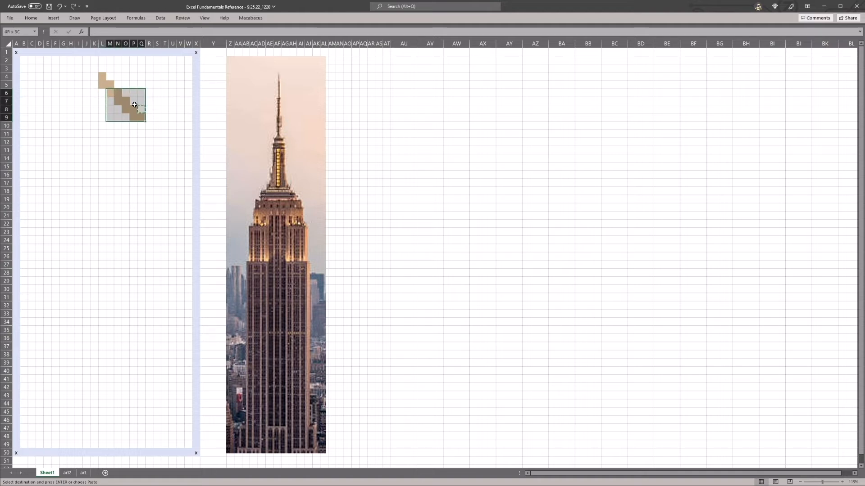
key("ctrl+v")
key("Left")
key("Escape")
key("ctrl+s")
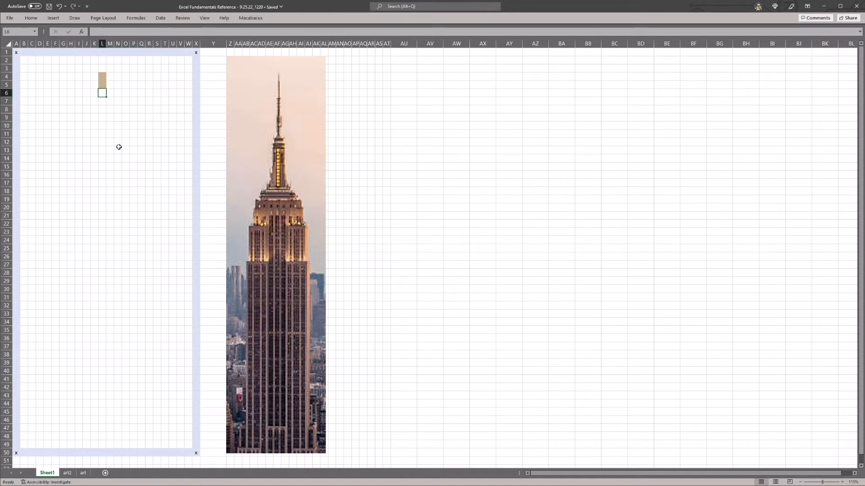
- Repeat the tan fill on L6 and L7
key("F4")
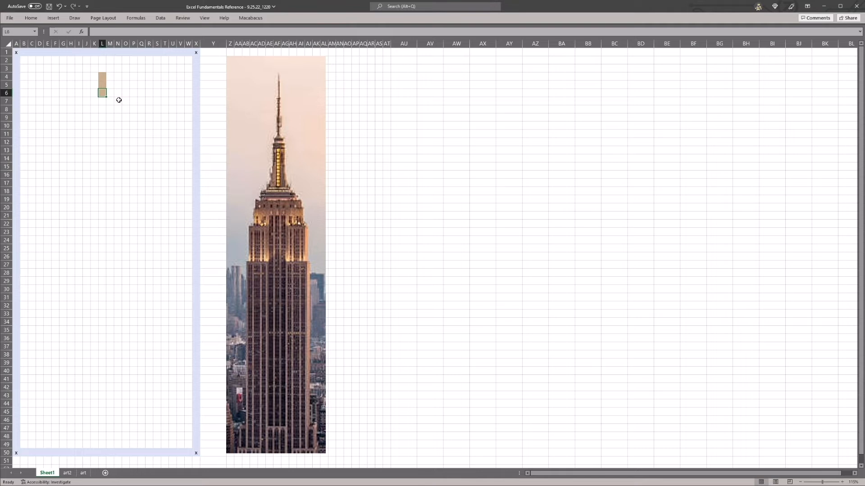
left_click(105, 102)
key("F4")
key("Down")
- Narrow column L with the column width setting so the tan spire becomes thinner
key("alt")
key("h")
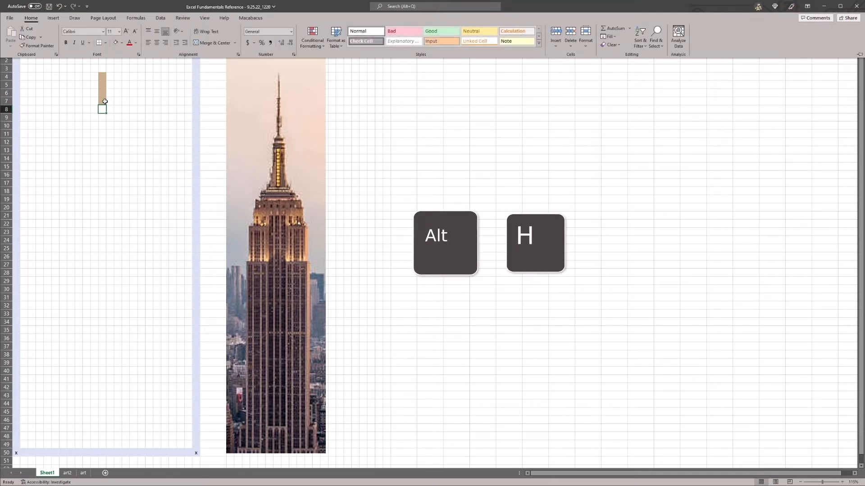
key("o")
key("w")
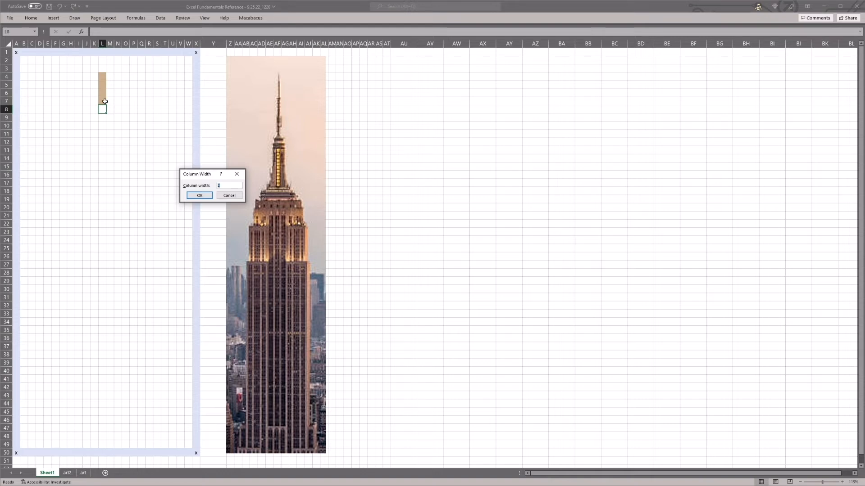
key("Return")
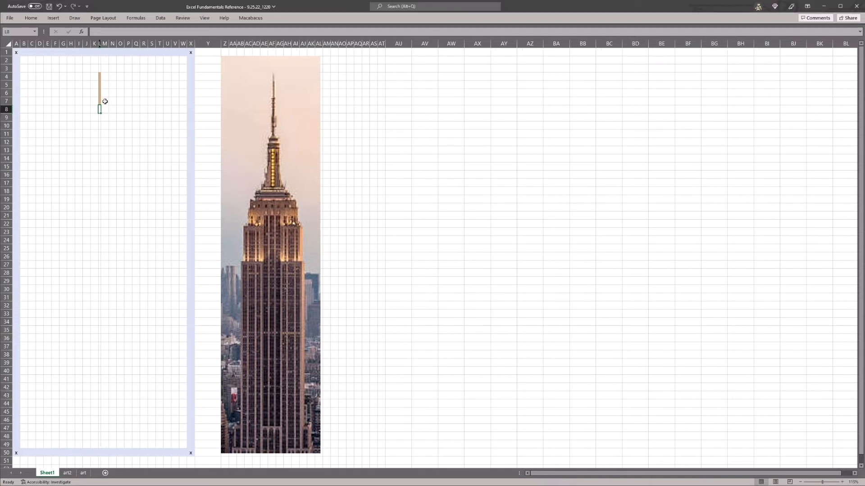
- Fill rows 4 to 10 down from row 4, extending the tan strip in column L to L10
key("shift+space")
key("Up")
key("Up")
key("Up")
key("Up")
key("Up")
key("Down")
key("shift+space")
key("shift+Down")
key("shift+Down")
key("shift+Down")
key("shift+Down")
key("shift+Down")
key("shift+Down")
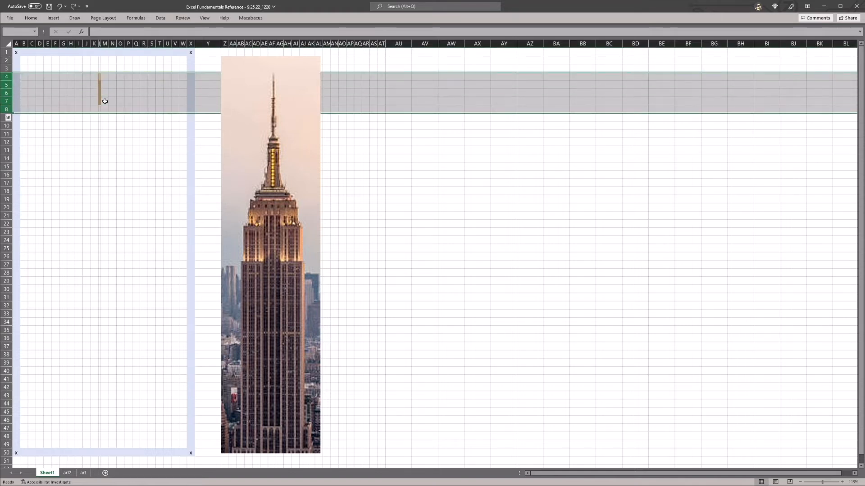
key("shift+Down")
key("shift+Up")
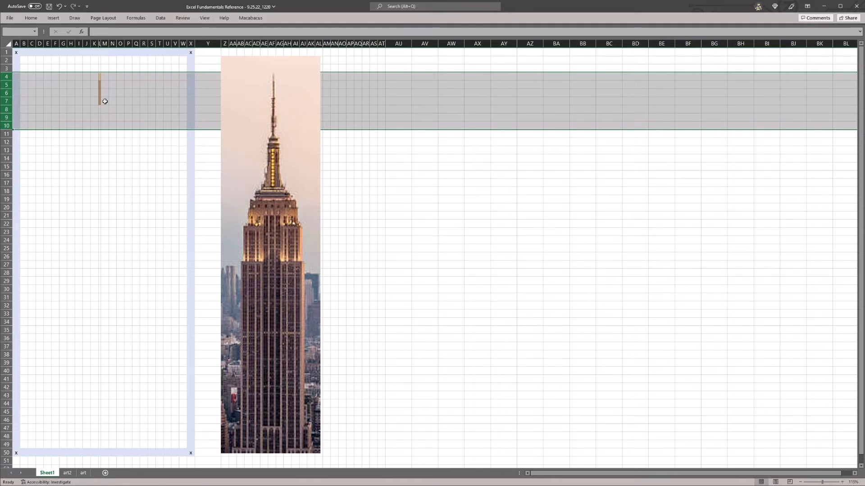
key("ctrl+d")
- Copy the tan cell L10 into K11:M11 to widen the base of the spire
key("Down")
key("Down")
key("Down")
key("Down")
key("Down")
key("Down")
key("Down")
key("Down")
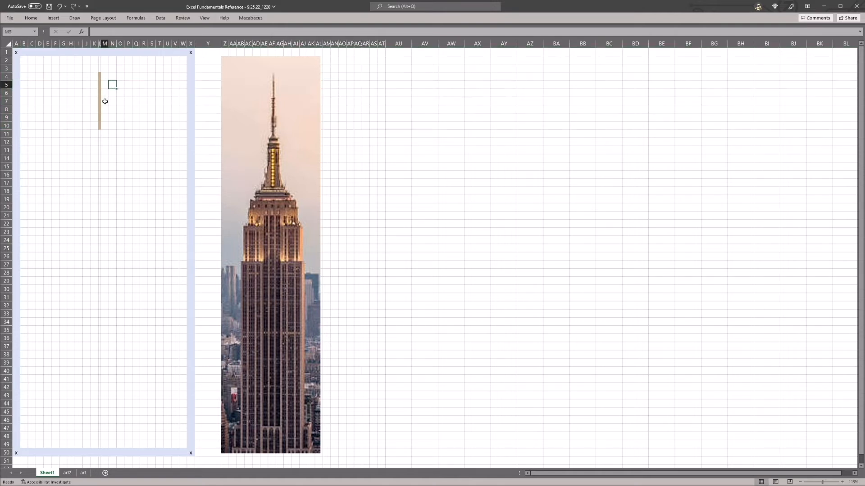
key("Up")
key("Up")
key("Down")
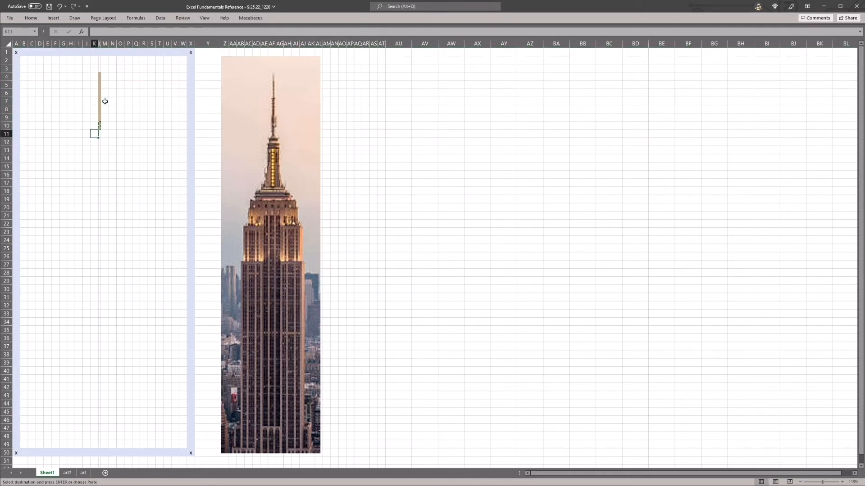
key("shift+space")
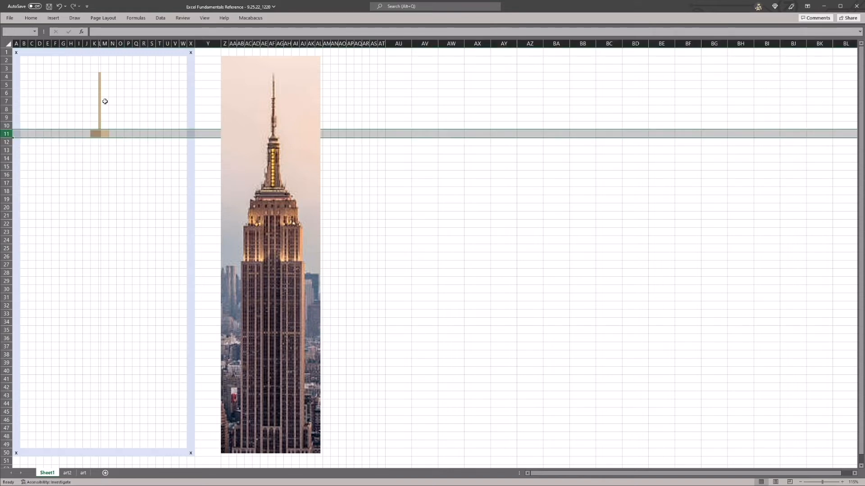
- Set the width of column K to 1 and repeat that width on column M
key("Left")
key("Left")
key("shift+space")
key("Left")
key("Right")
key("ctrl+space")
key("Right")
key("Left")
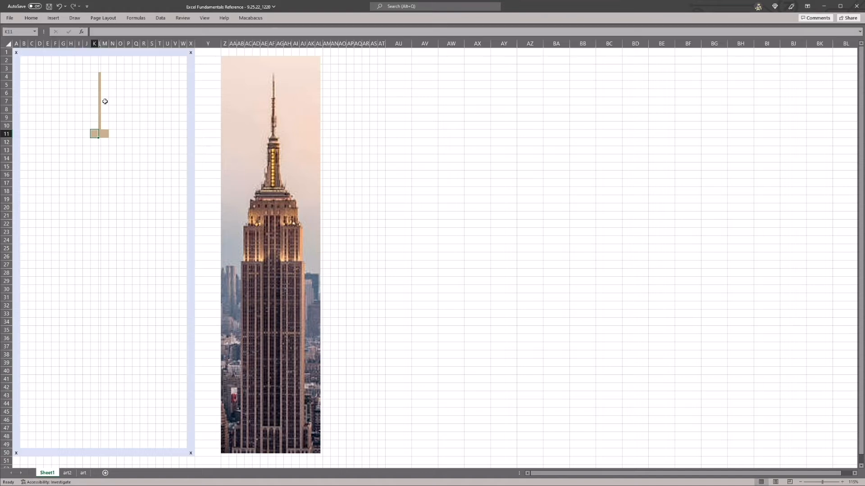
key("alt+h")
type("ow1")
key("Return")
key("Right")
key("Right")
key("F4")
key("Left")
key("Left")
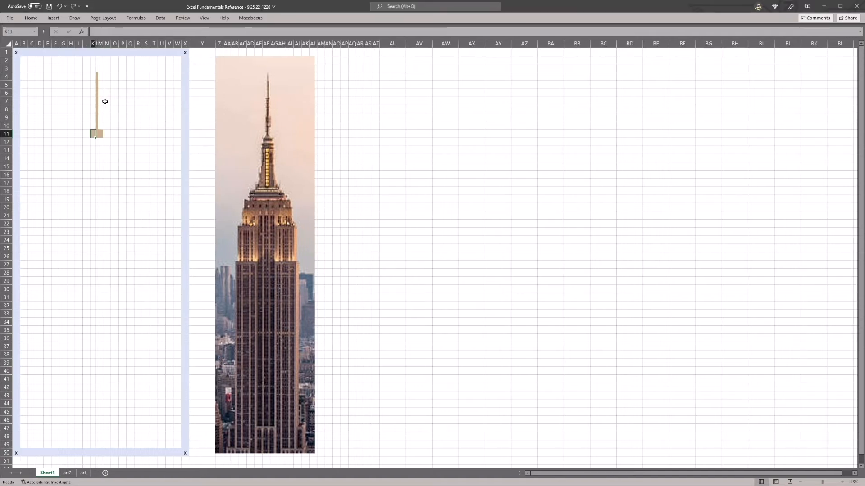
- Check the column width setting of column M
key("ctrl+space")
key("alt")
key("h")
key("o")
key("w")
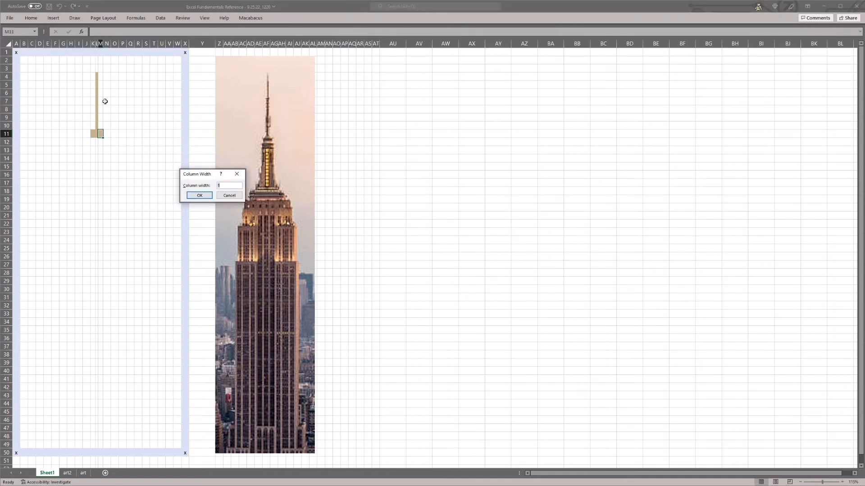
key("Return")
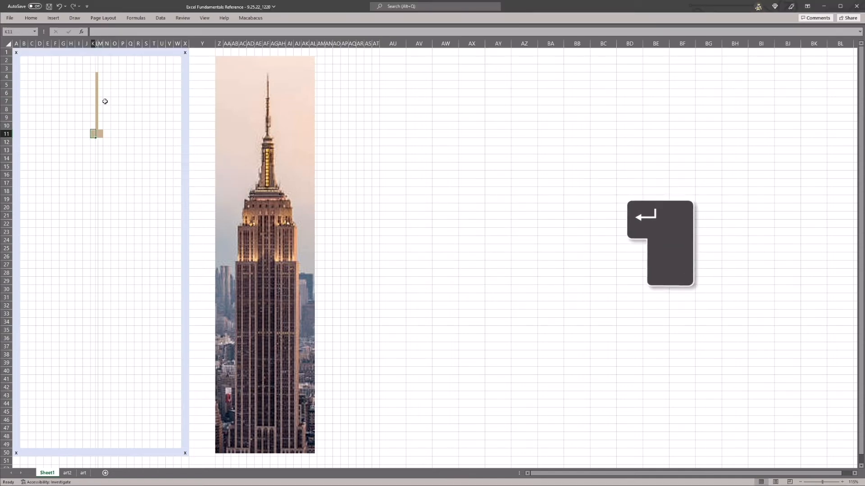
- Extend the tan block from K11:M11 down over K12:M17
key("shift+space")
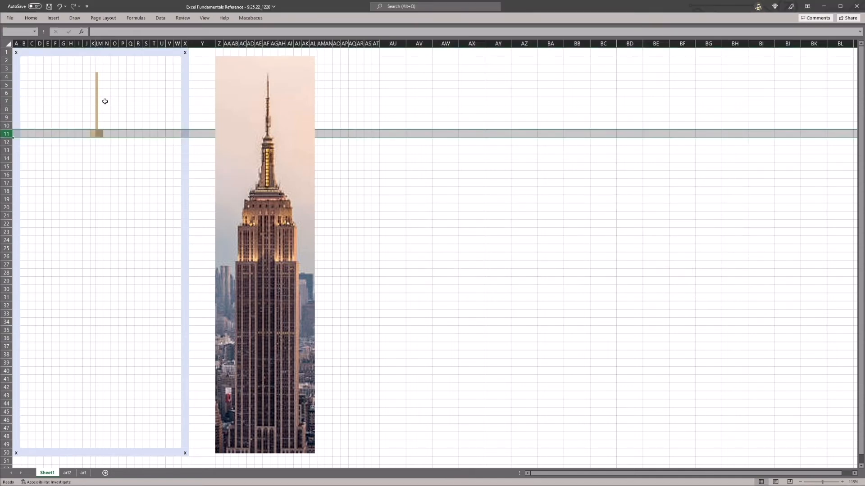
key("shift+Down")
key("Down")
key("Down")
key("Up")
key("shift+Right")
key("shift+Down")
key("shift+Down")
key("shift+Down")
key("shift+Down")
key("shift+Right")
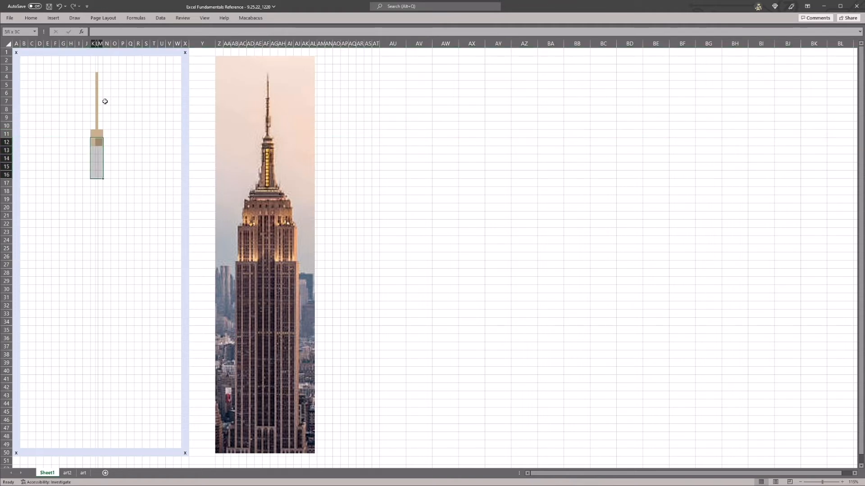
key("shift+space")
key("shift+Down")
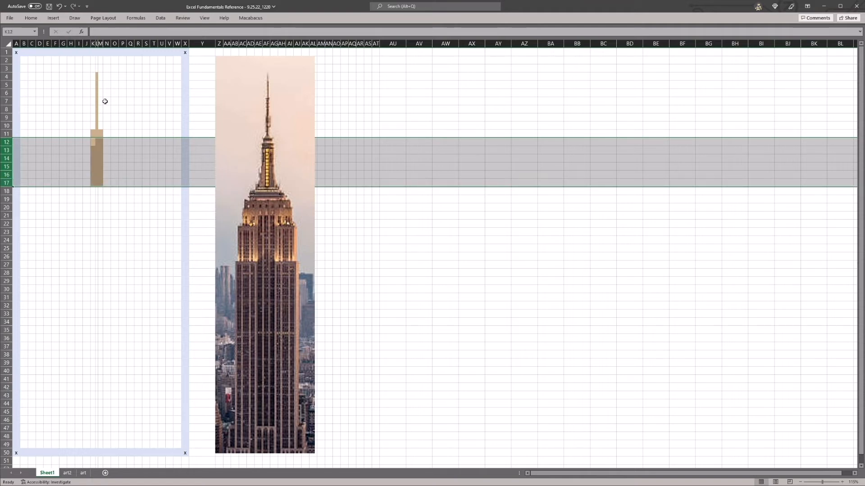
- Fill L12:L17 with a light gold theme colour and save the workbook
key("Right")
key("shift+Down")
key("shift+Down")
key("shift+Down")
key("shift+Down")
key("shift+Down")
key("ctrl+s")
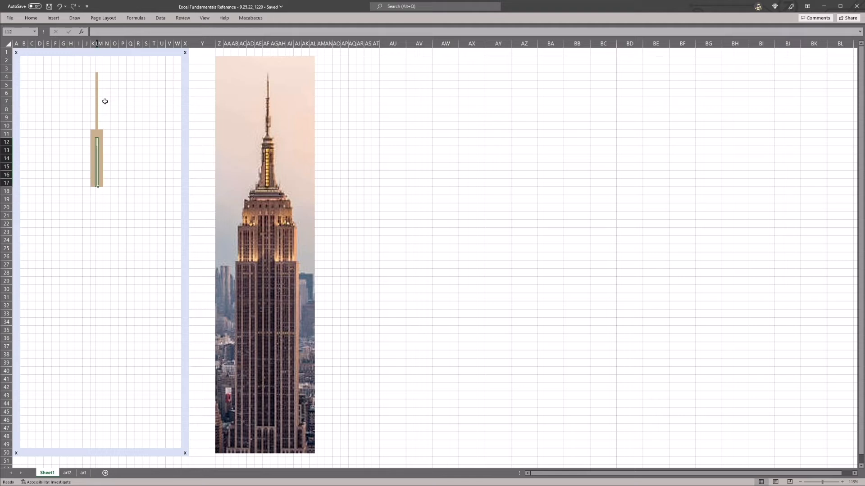
key("alt+h")
key("h")
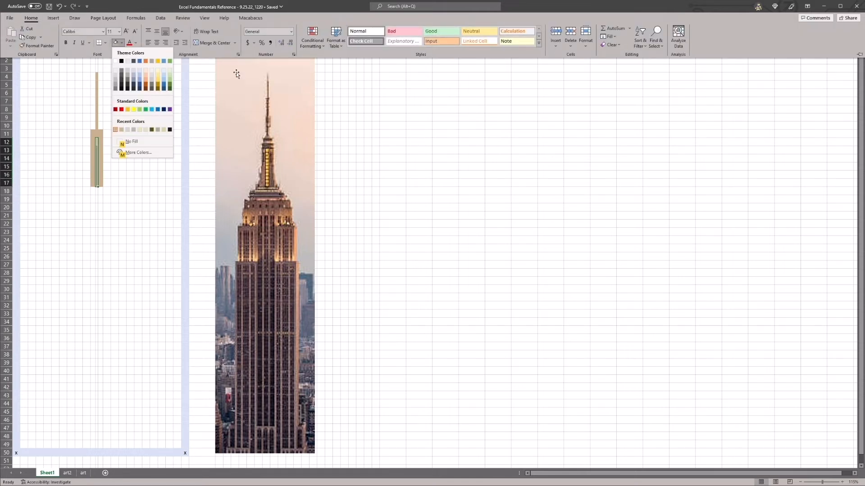
left_click(156, 83)
left_click(121, 160)
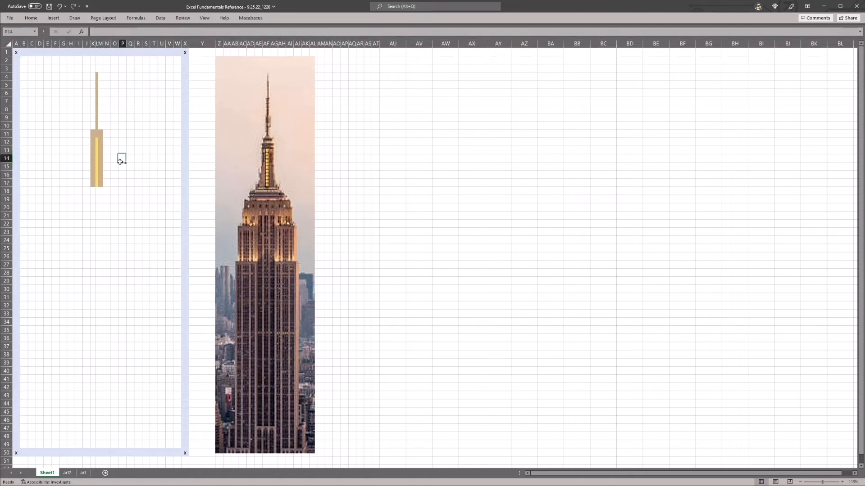
key("Left")
key("Left")
key("Left")
key("Left")
key("ctrl+s")
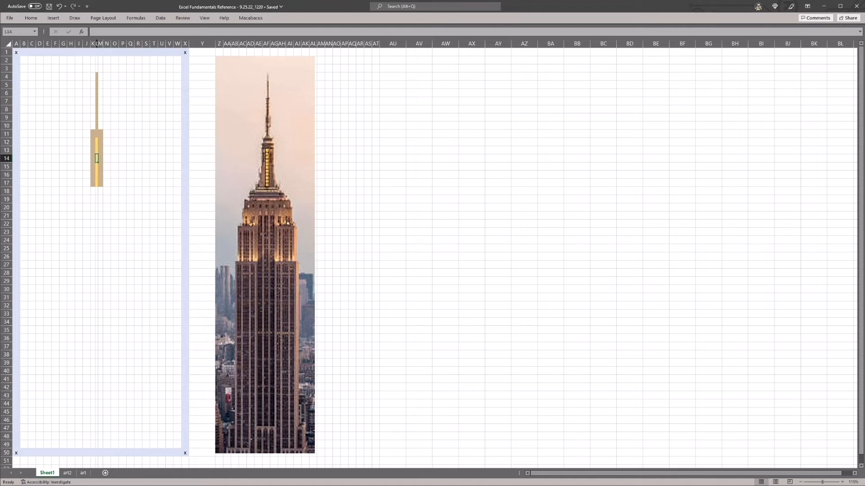
- In the custom border settings for L13, add a top border and a downward diagonal, and choose a thick line style
key("Up")
key("Down")
key("Up")
key("Up")
key("Down")
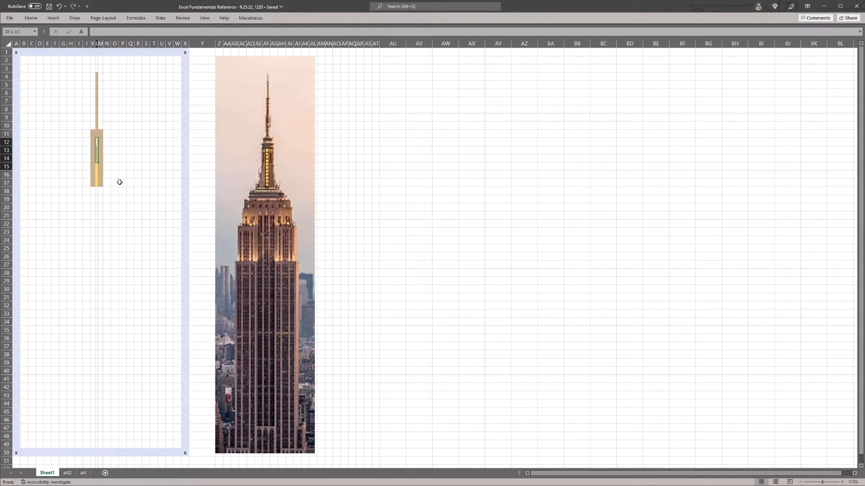
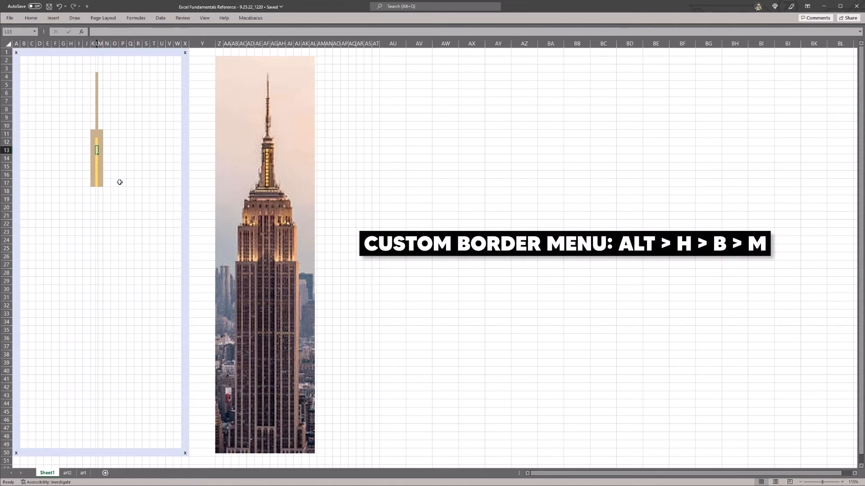
key("alt")
key("h")
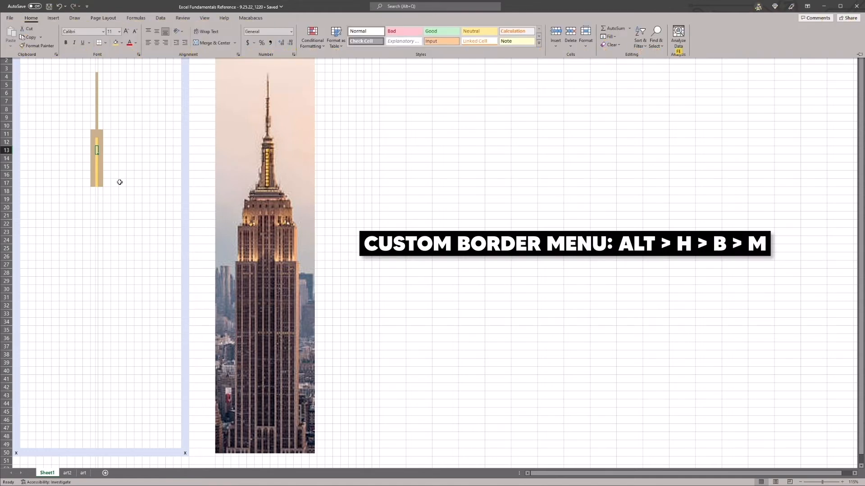
key("b")
key("m")
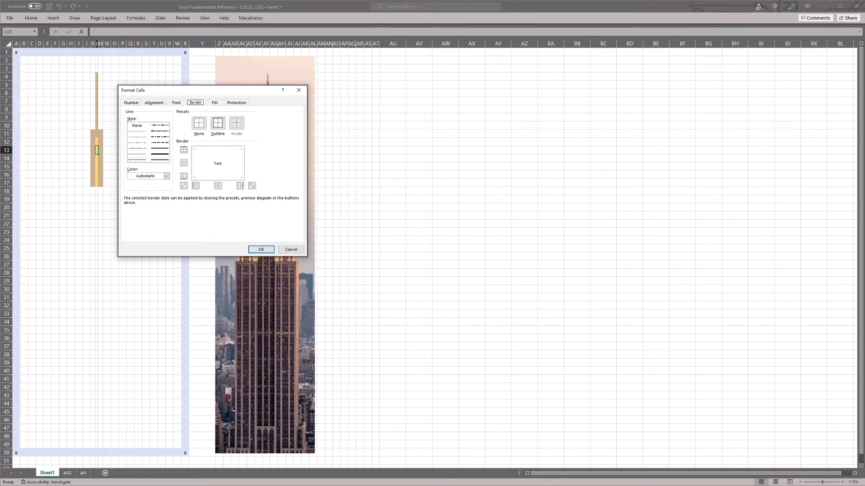
left_click(226, 160)
left_click(224, 166)
left_click(223, 161)
left_click(224, 168)
left_click(216, 166)
left_click(160, 154)
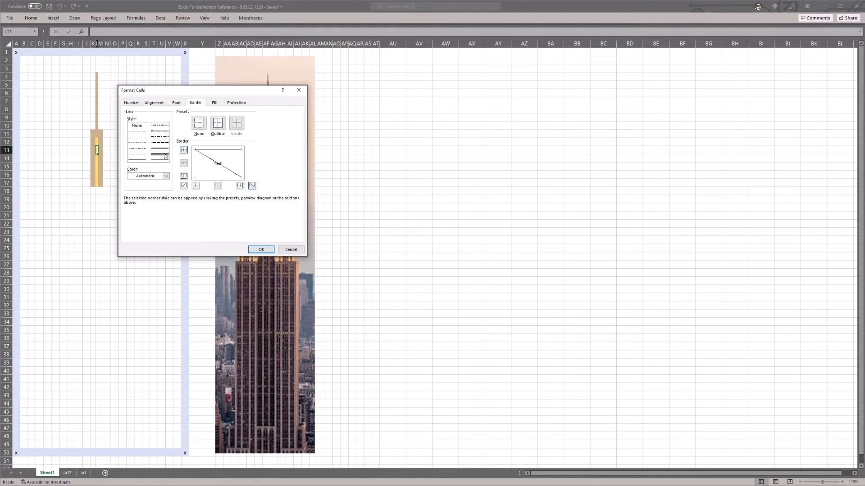
- Give cell L13 dash-dot top and right borders, orange left and bottom borders, and a thick black diagonal border
left_click(215, 161)
left_click(162, 138)
left_click(212, 151)
left_click(166, 176)
left_click(161, 205)
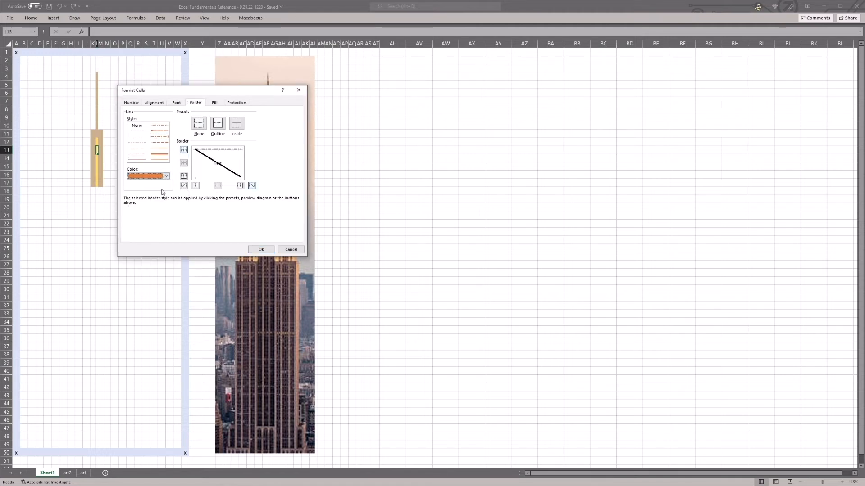
left_click(195, 179)
left_click(166, 176)
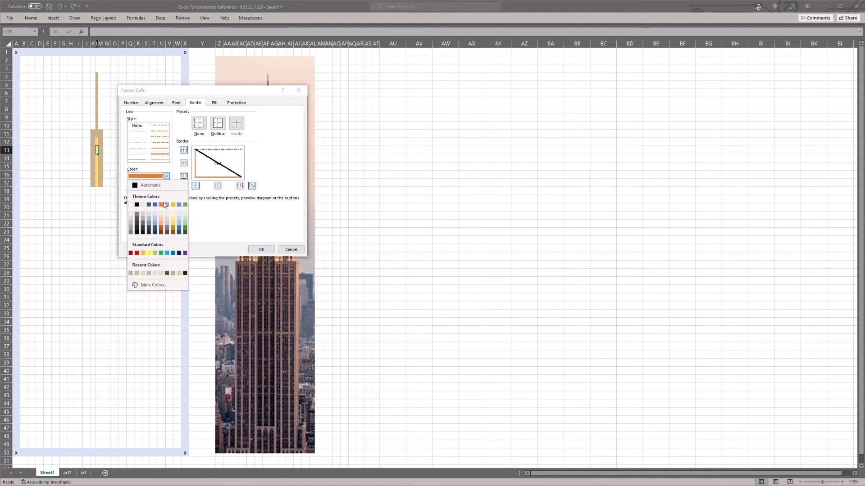
left_click(188, 236)
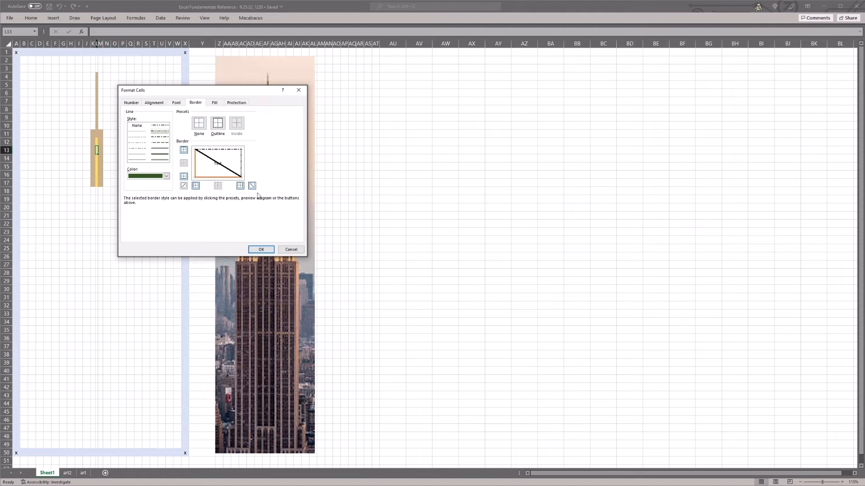
left_click(261, 250)
left_click(145, 209)
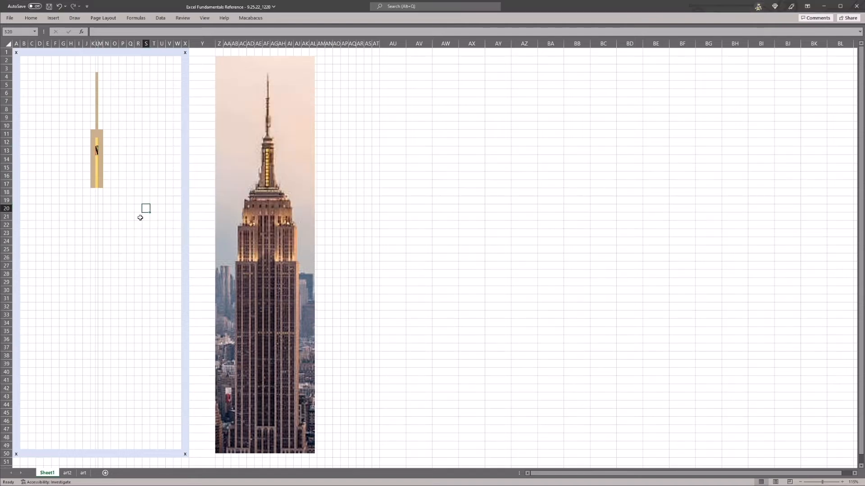
- Copy the bordered cell L13 to the wider cell AY15 to inspect its border styles
left_click(96, 150)
key("ctrl+c")
left_click(496, 168)
key("ctrl+v")
key("Down")
key("Down")
key("Down")
key("Down")
key("Escape")
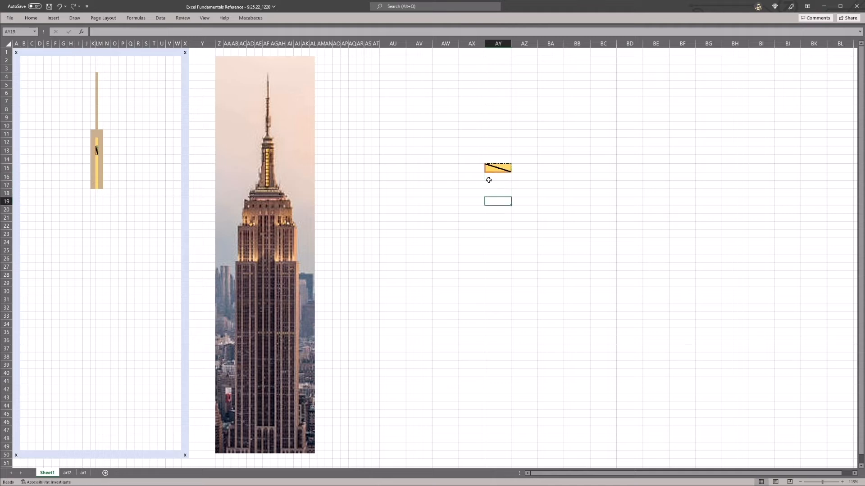
left_click(496, 170)
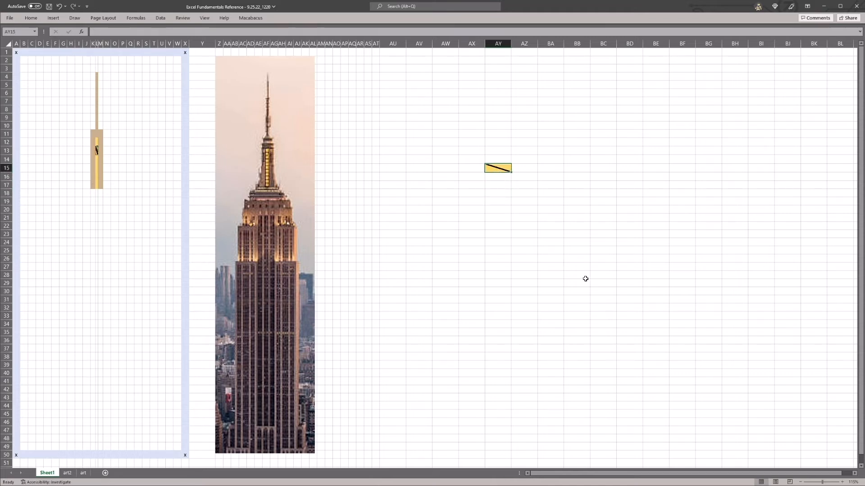
- Remove the pasted copy from AY15 and return to cell L13
key("ctrl+z")
key("ctrl+d")
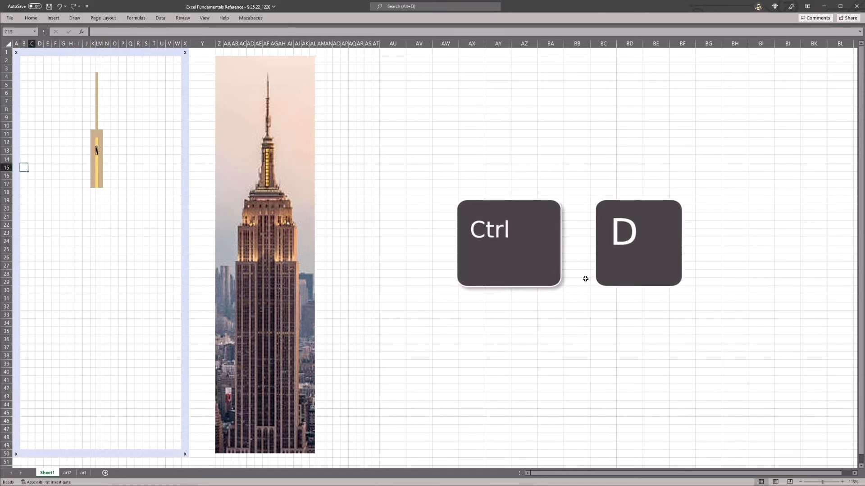
key("Right")
key("Right")
key("Right")
key("Right")
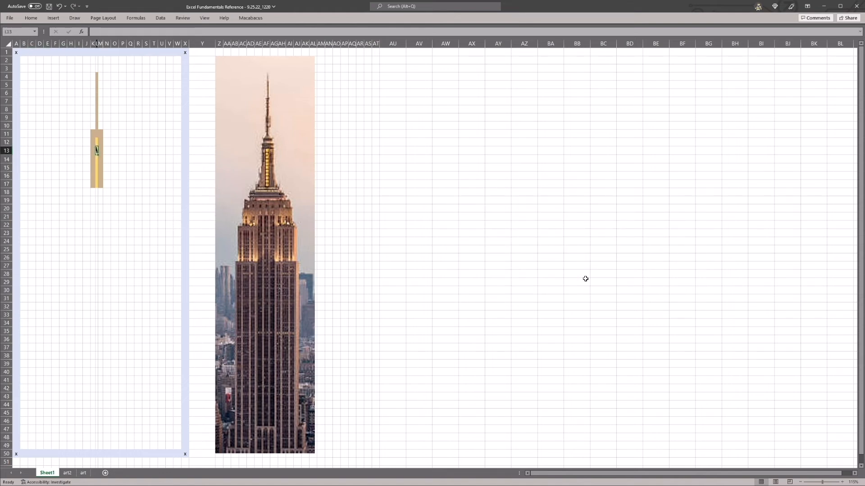
- Change all the outline borders and the diagonal border of cell L13 to the orange line in Format Cells
key("ctrl+1")
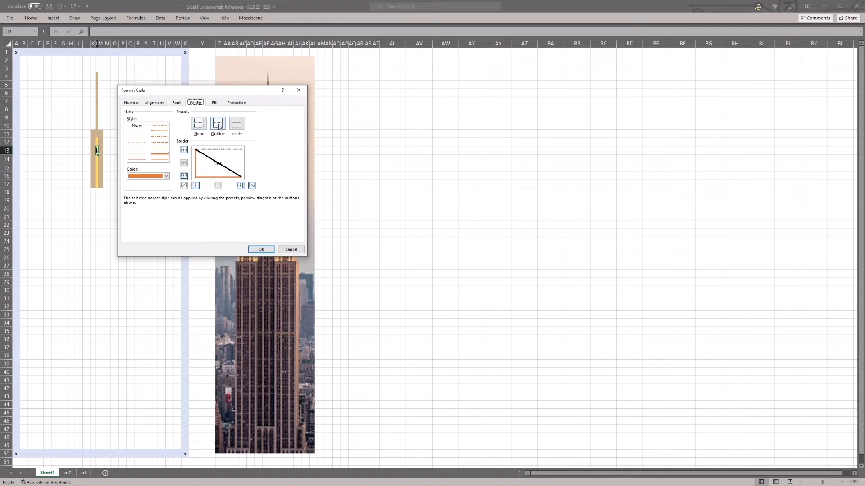
left_click(240, 185)
left_click(251, 186)
left_click(195, 186)
left_click(184, 177)
left_click(185, 151)
left_click(217, 123)
left_click(184, 151)
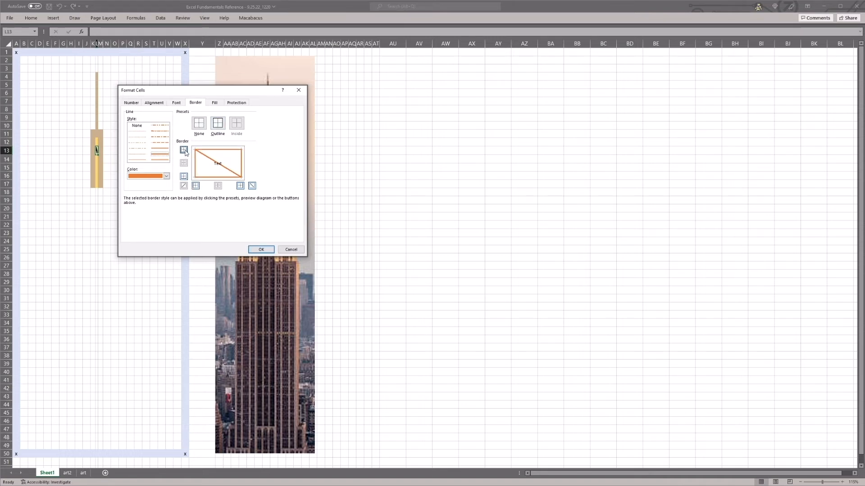
- Reset the line color to Automatic, clear all borders from cell L13 with the None preset, and save the workbook
left_click(166, 177)
left_click(144, 185)
left_click(137, 159)
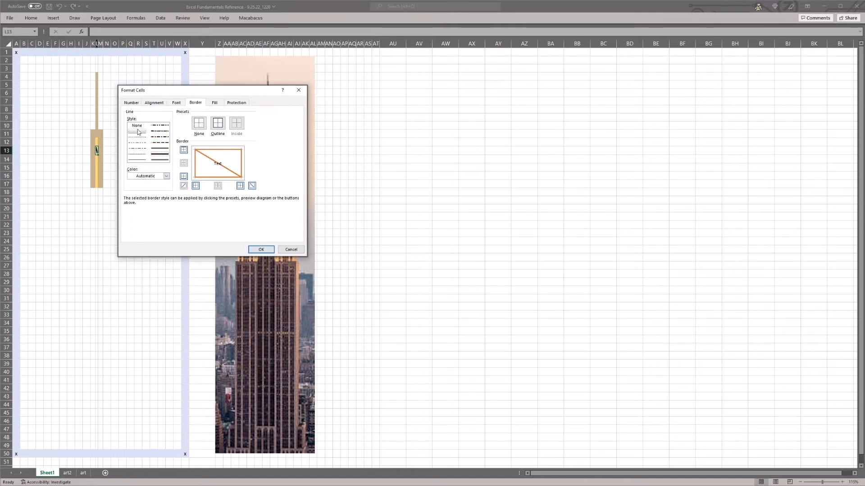
left_click(220, 126)
left_click(199, 123)
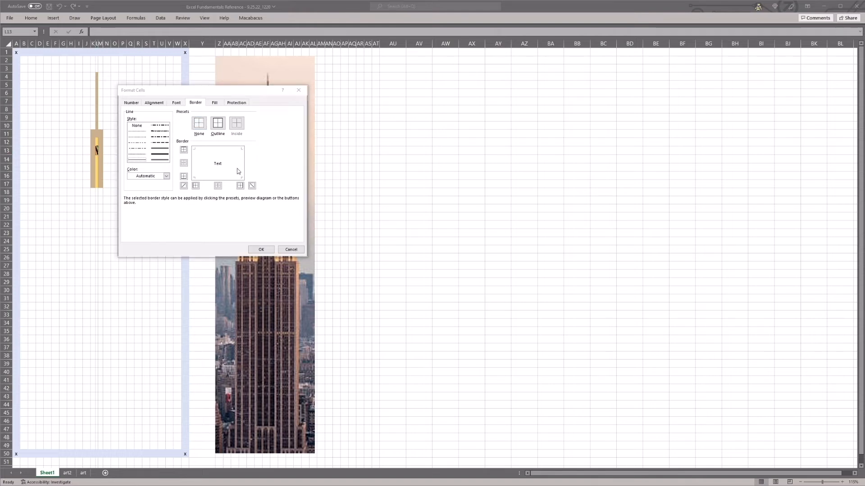
left_click(260, 249)
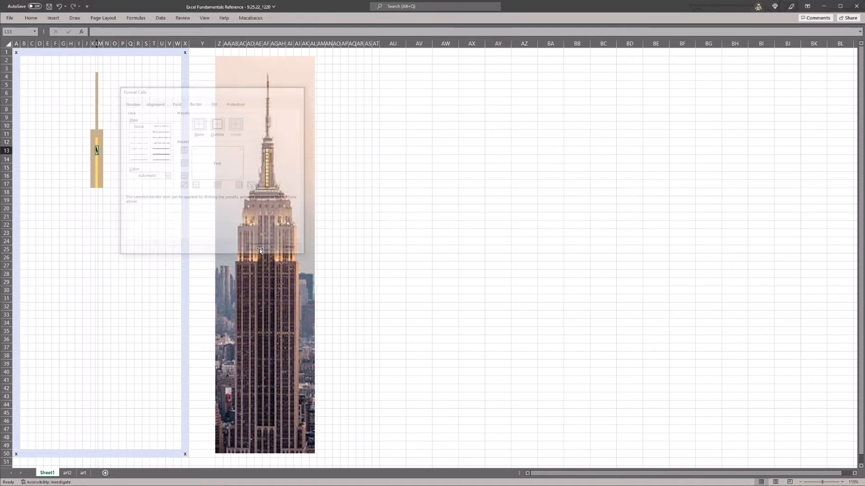
left_click(96, 149)
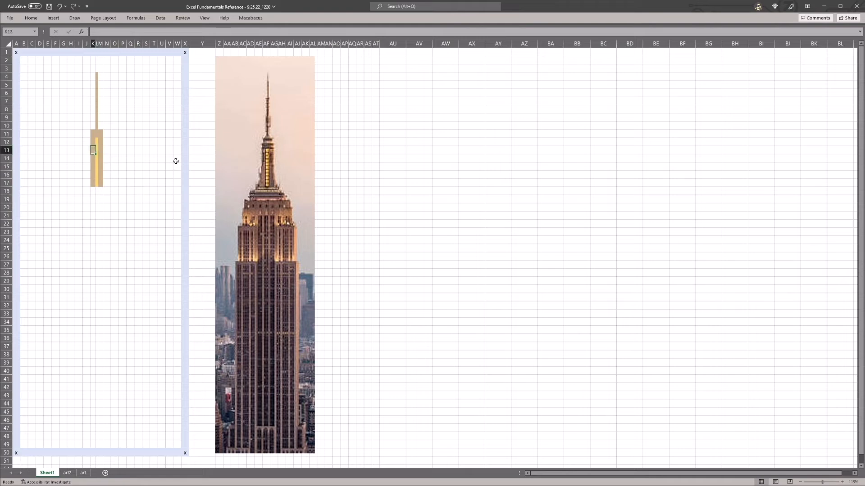
key("Right")
key("ctrl+s")
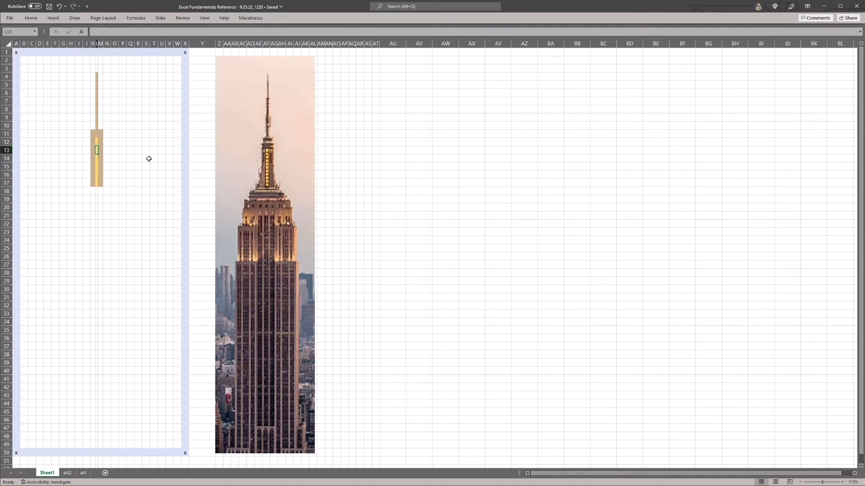
- Apply a Top and Bottom Border to cell L13 and collapse the ribbon
key("alt")
key("Escape")
key("alt")
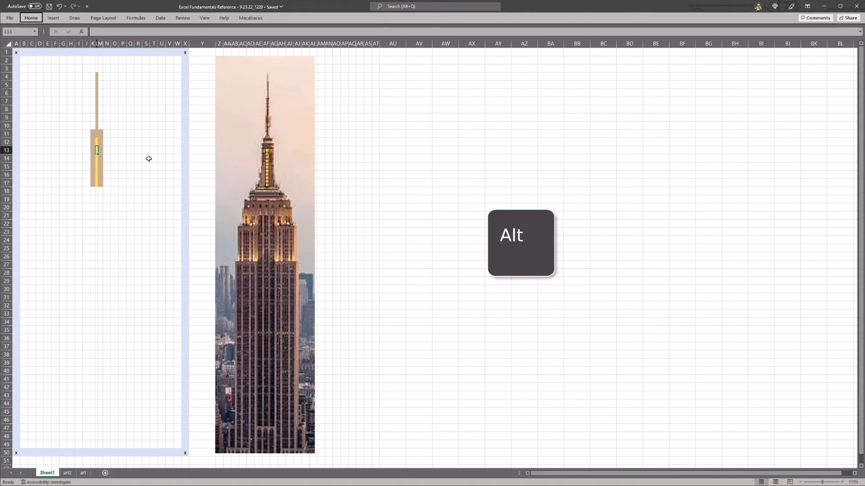
key("h")
key("b")
key("Down")
key("Down")
key("Down")
key("Down")
key("Down")
key("Down")
key("Down")
key("Down")
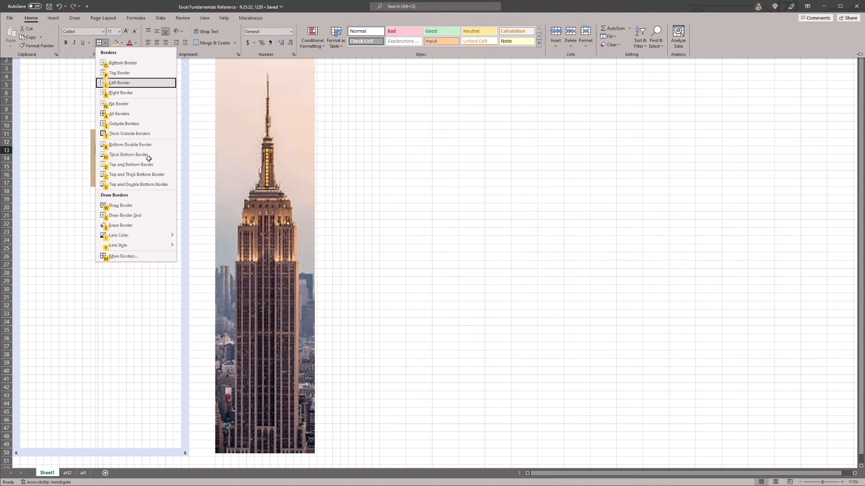
key("Down")
key("Down")
key("Down")
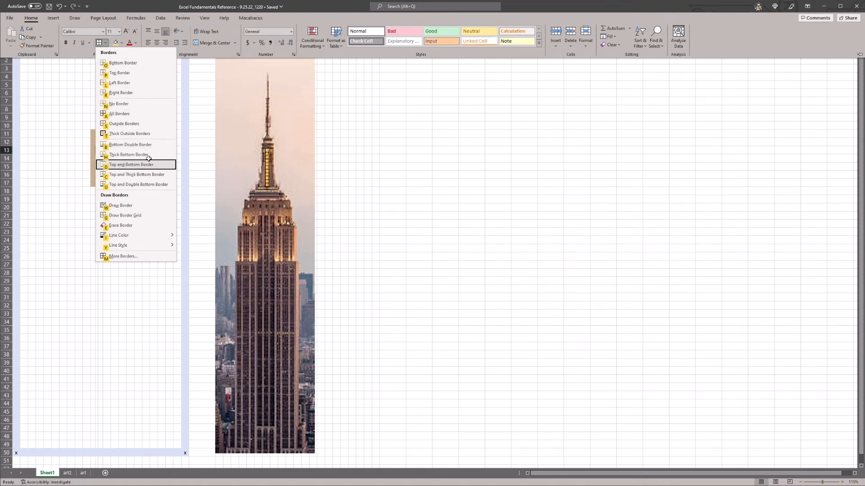
key("Up")
key("Up")
key("Up")
key("Down")
key("Down")
left_click(144, 166)
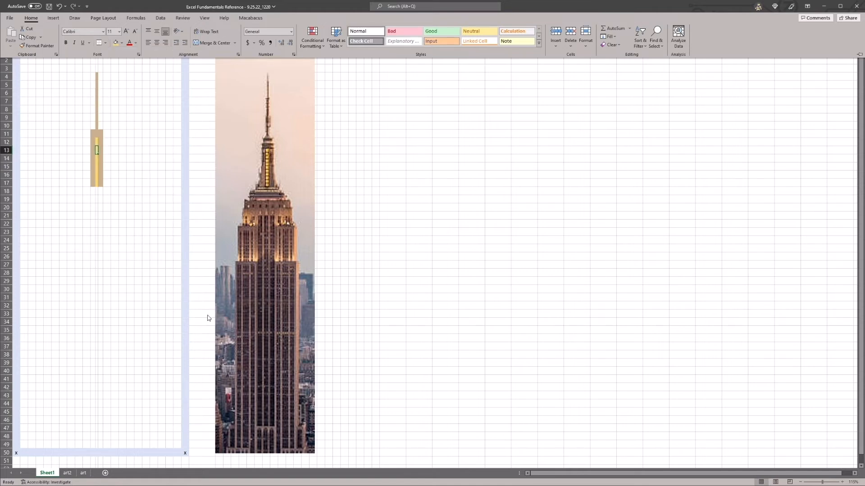
key("ctrl+s")
- Copy the bordered cell L13 to L14 through L17 and to L12 to form the window strip
left_click(107, 150)
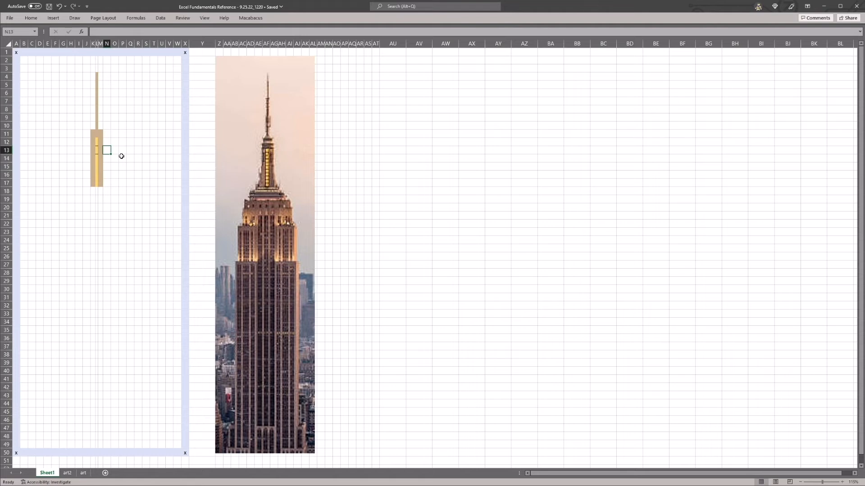
key("Left")
key("Left")
key("ctrl+c")
key("Down")
key("ctrl+v")
key("Down")
key("ctrl+v")
key("Down")
key("ctrl+v")
key("Down")
key("ctrl+v")
key("Up")
key("Up")
key("Up")
key("Up")
key("Up")
key("ctrl+v")
key("Escape")
key("Right")
key("Right")
key("Right")
key("Right")
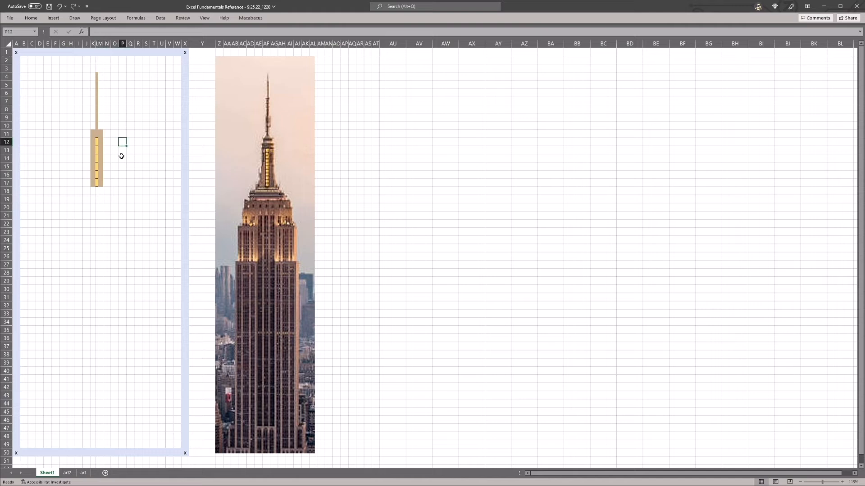
- Apply No Border to cell L11 to remove the line above the window strip
key("Left")
key("Up")
key("Left")
key("Left")
key("Left")
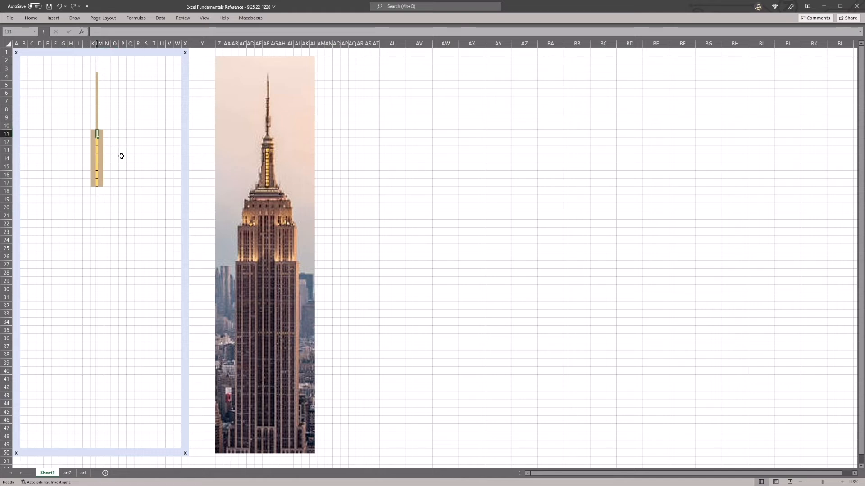
key("Right")
key("Right")
key("Left")
key("Left")
key("Down")
key("Up")
key("alt")
key("h")
key("b")
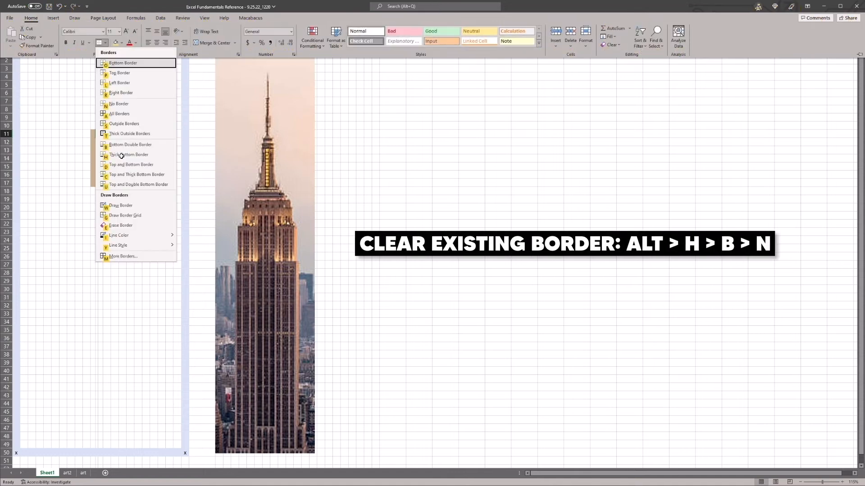
key("n")
key("Right")
key("Right")
key("Down")
key("Up")
key("Left")
- Repeat the last border removal on cell L18 just below the window strip
key("Down")
key("Down")
key("Down")
key("Down")
key("Down")
key("Down")
key("Down")
key("Down")
key("Down")
key("Down")
key("Down")
key("Down")
key("Left")
key("Up")
key("Up")
key("Up")
key("Up")
key("Up")
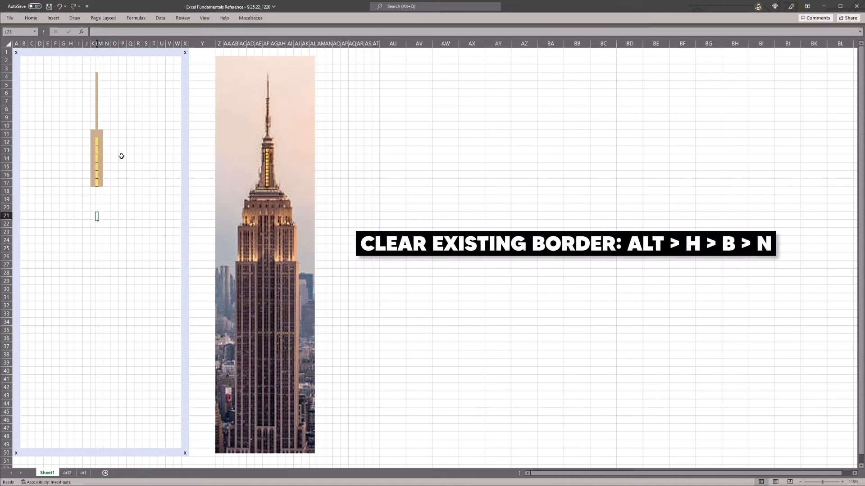
key("F4")
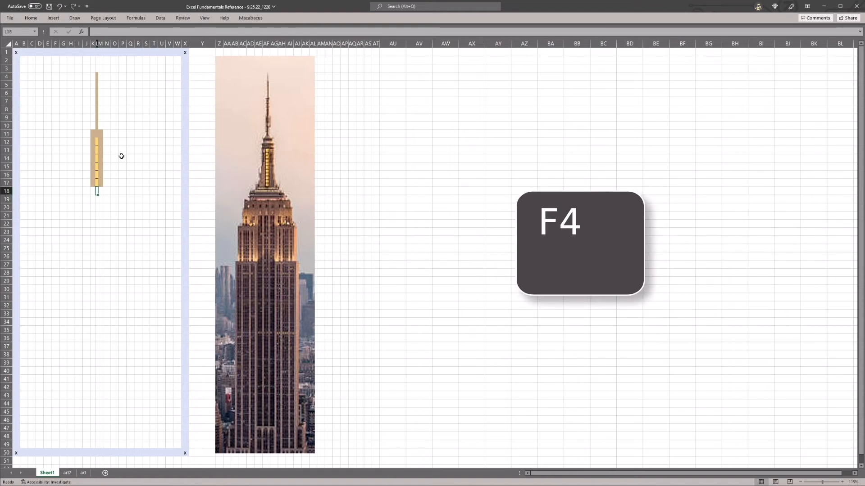
key("Right")
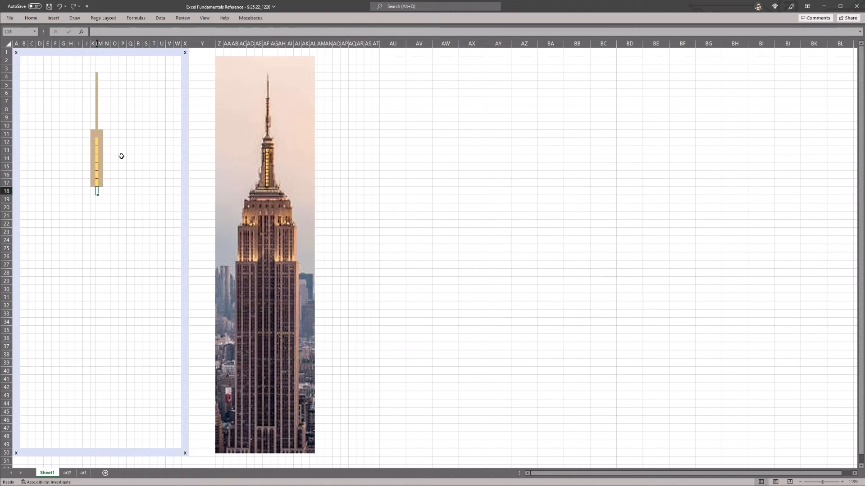
- Apply No Border to cell L18 and save the workbook
key("alt")
key("h")
key("b")
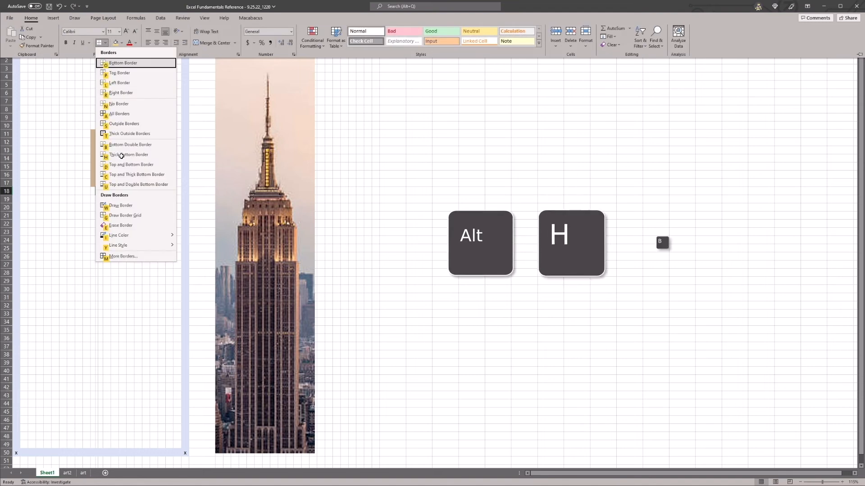
key("n")
key("Right")
key("Up")
key("Right")
key("Up")
key("Right")
key("Up")
key("Left")
key("ctrl+s")
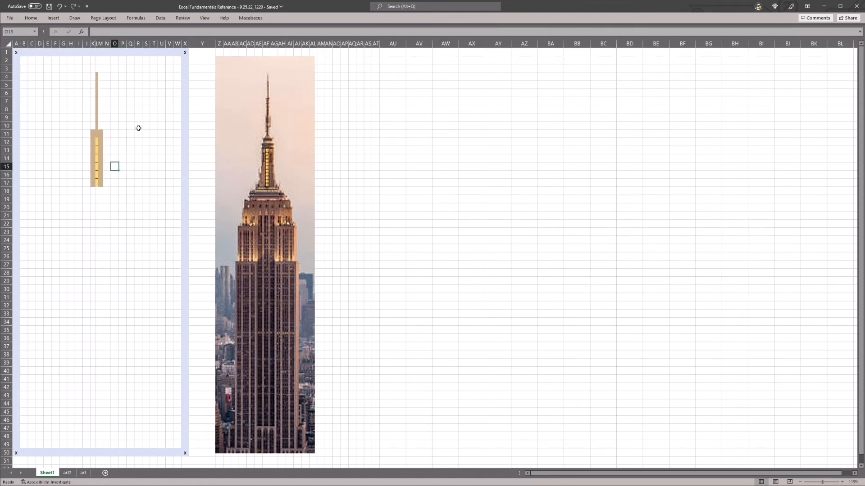
key("Left")
key("Left")
key("Down")
key("Down")
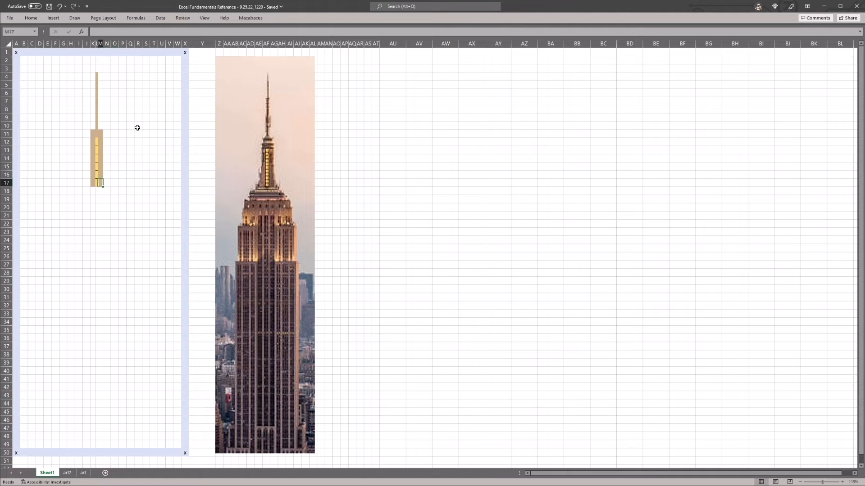
key("Down")
key("Left")
left_click(84, 223)
left_click(85, 208)
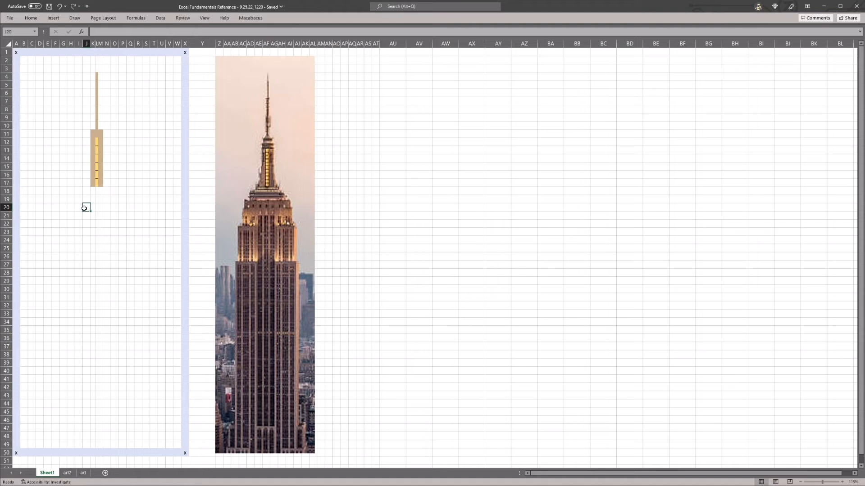
left_click(81, 182)
left_click(148, 197)
left_click(195, 194)
key("shift+space")
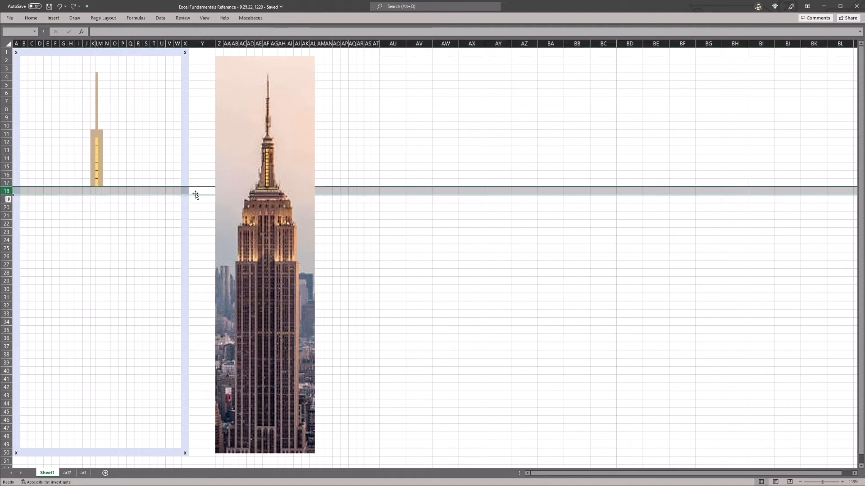
- Copy the yellow window cell L17 into J18:N18 to form a ledge below the tower section
key("Left")
key("Left")
key("Left")
key("Left")
key("Left")
key("Left")
key("Left")
key("Left")
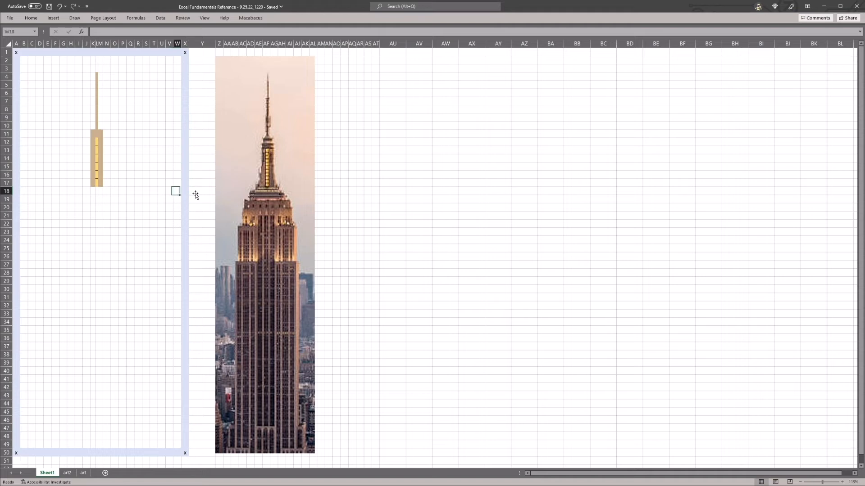
key("Left")
key("Left")
key("Left")
key("Left")
key("Left")
key("Up")
key("ctrl+c")
key("Down")
key("Left")
key("Left")
key("Left")
key("Right")
key("shift+Right")
key("shift+Right")
key("shift+Right")
key("shift+Right")
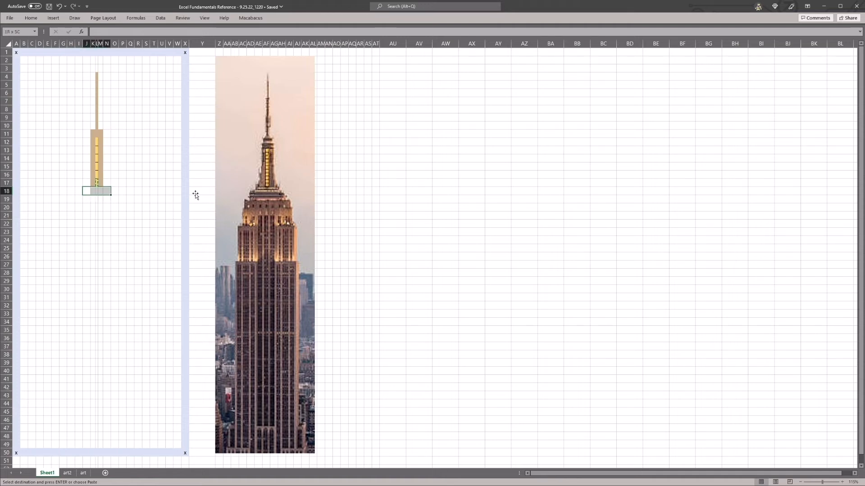
key("ctrl+v")
key("Escape")
key("Right")
key("Right")
key("Right")
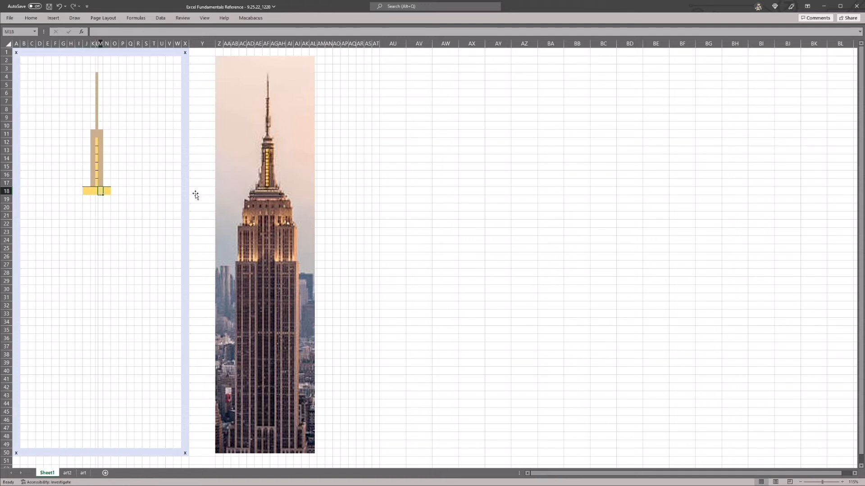
key("Down")
key("Up")
key("Left")
key("Down")
key("Left")
key("Down")
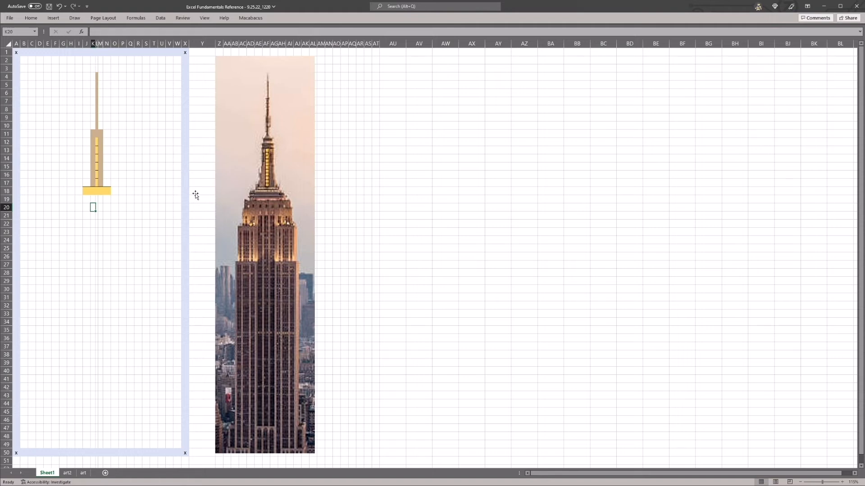
key("Up")
key("Up")
key("Up")
key("Down")
key("Left")
key("Left")
- Check the row height of the selected row 18 without changing it
key("shift+space")
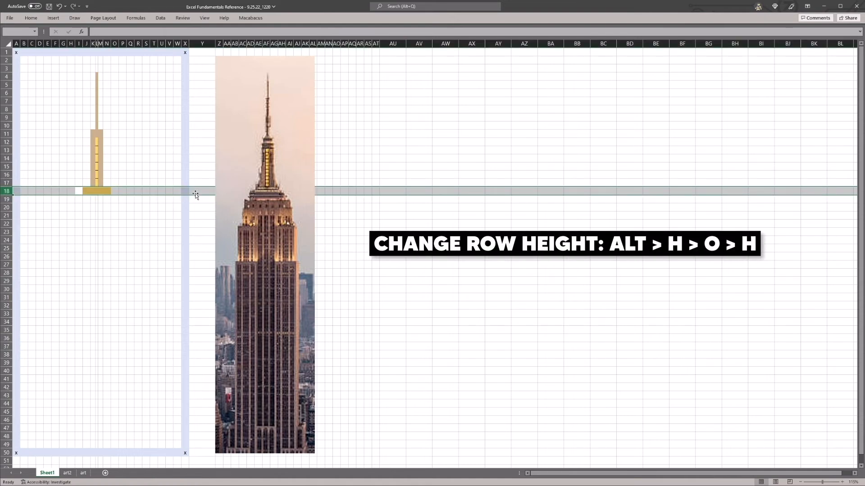
key("alt")
key("h")
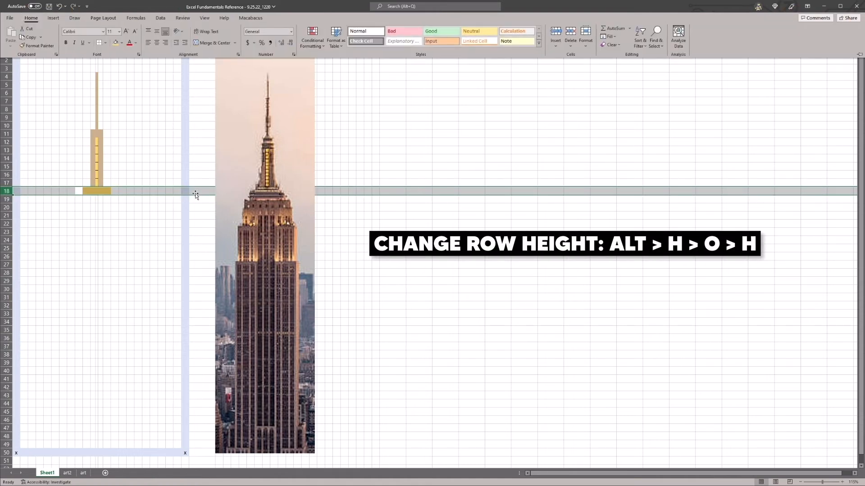
key("o")
key("h")
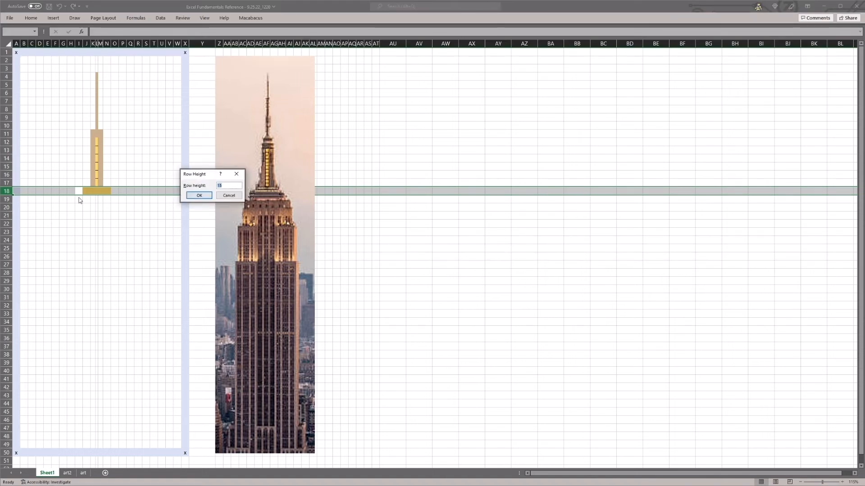
key("Return")
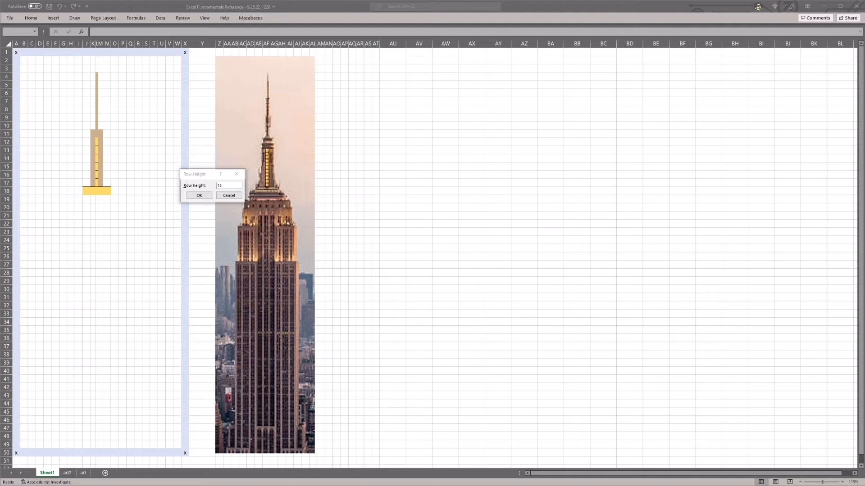
left_click(236, 186)
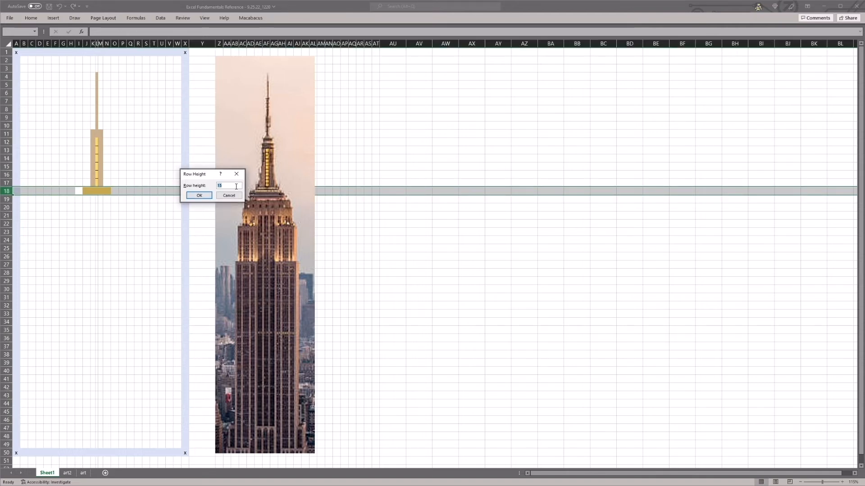
key("Return")
- From cell E18, check the width of column E and the height of row 18
left_click(50, 190)
key("alt+h")
key("o")
key("w")
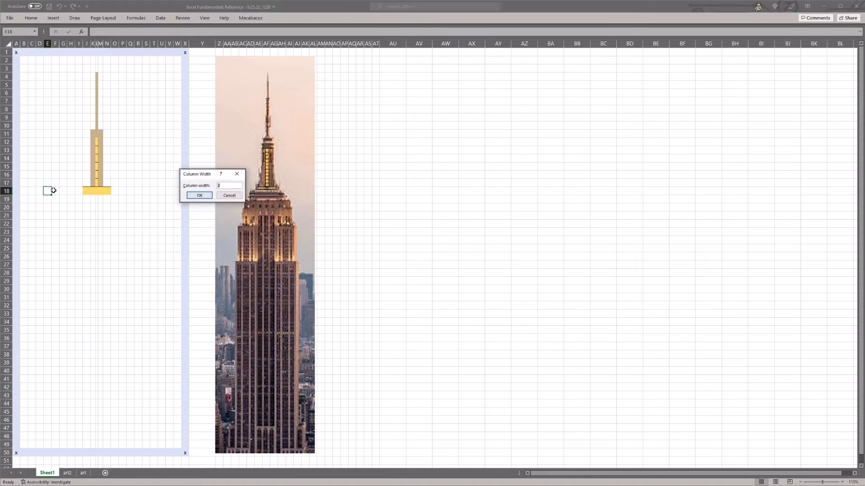
key("Return")
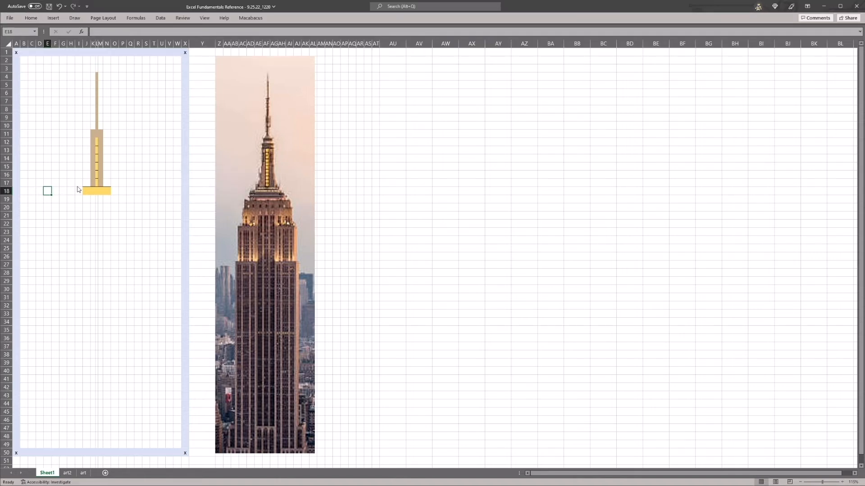
key("alt+h")
key("o")
key("h")
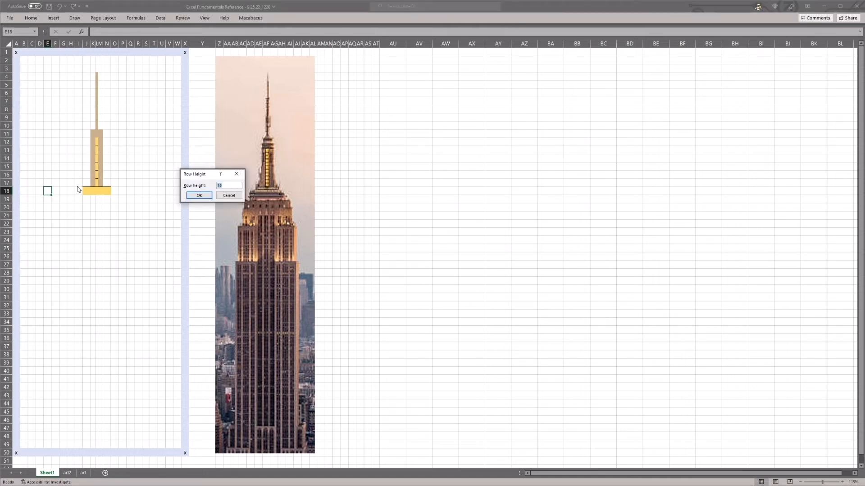
key("Return")
- Try a different width for column E and undo it
key("alt+h")
type("ow1")
key("Return")
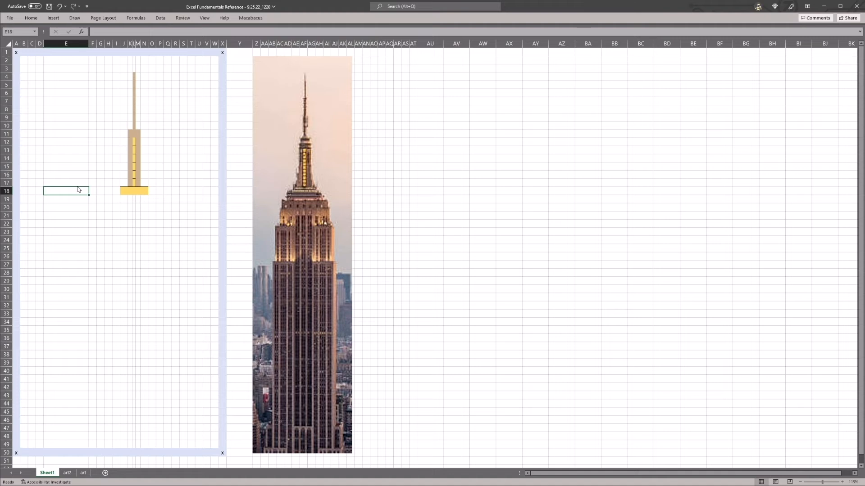
key("ctrl+z")
- Return to the yellow ledge in row 18 and save the workbook
key("Right")
key("Right")
key("Right")
key("Right")
key("Right")
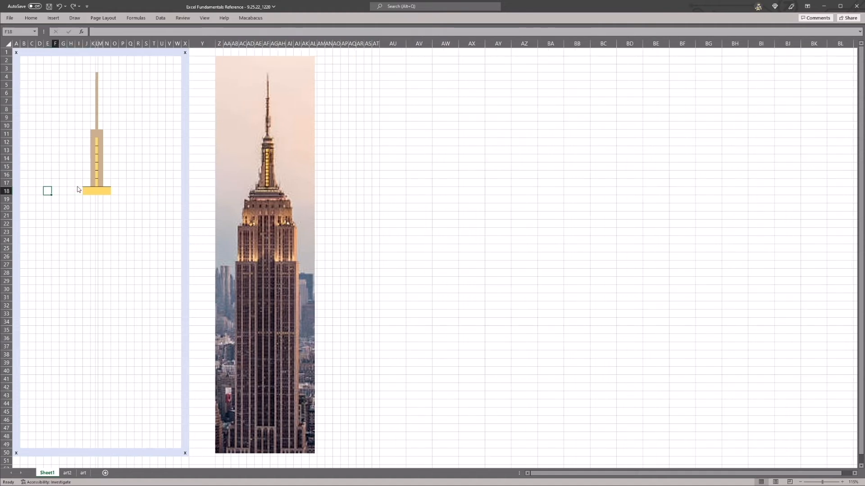
key("ctrl+s")
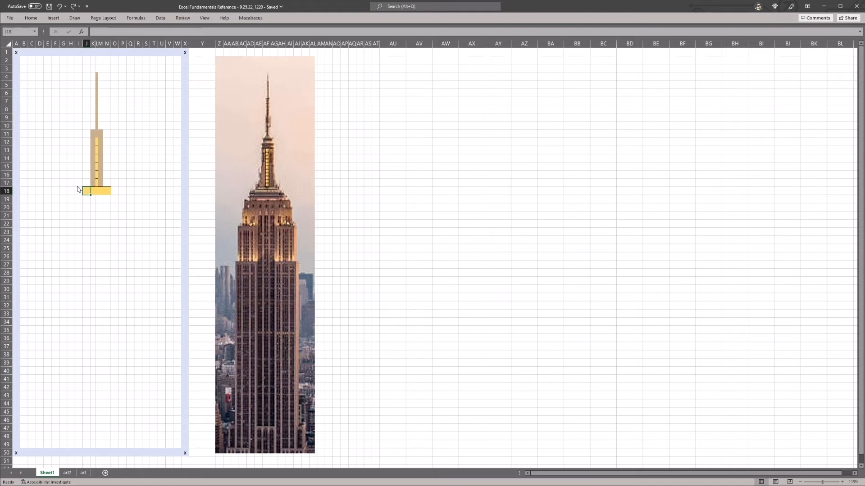
- Set the height of row 18 to 2 to make the yellow ledge thin
key("alt+h")
key("o")
key("h")
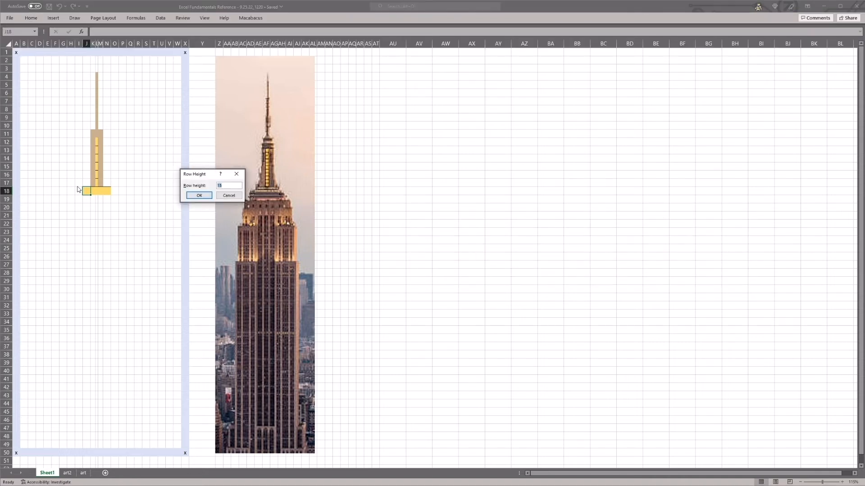
type("2")
key("Return")
key("Right")
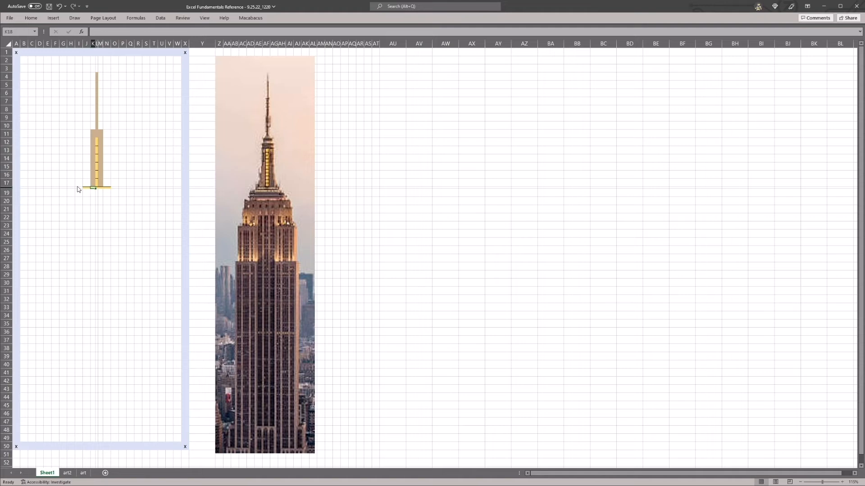
- Apply No Border to I18:N18 to clear the lines on the thin yellow ledge
left_click(78, 188)
key("shift+Right")
key("shift+Right")
key("shift+Right")
key("shift+Right")
key("shift+Right")
key("alt")
key("h")
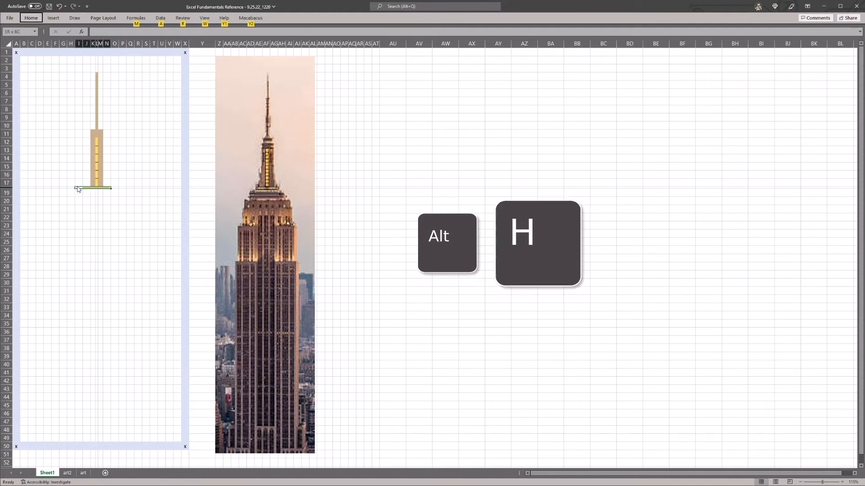
key("b")
key("n")
- Apply a Thick Outside Border around the yellow ledge cells J18:N18
left_click(78, 187)
key("Right")
key("Right")
key("Right")
key("Right")
key("Right")
key("Right")
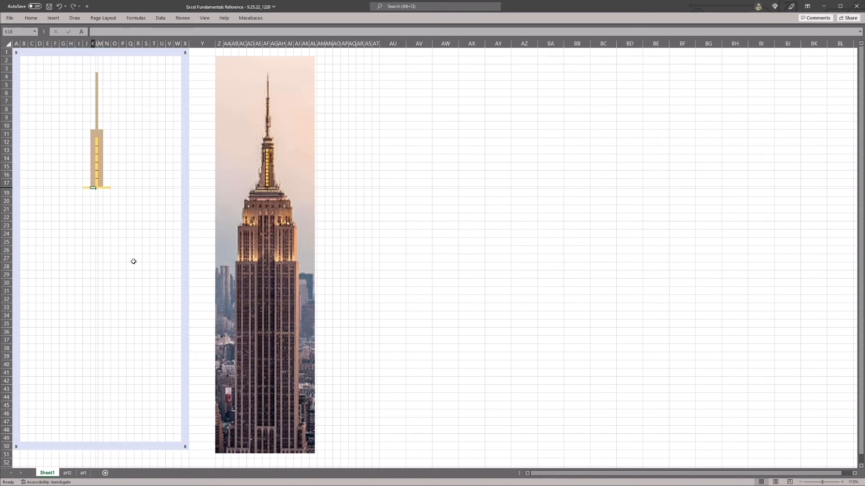
key("Left")
key("Left")
key("Left")
key("Left")
key("Left")
key("shift+Right")
key("shift+Right")
key("shift+Right")
key("shift+Right")
key("alt")
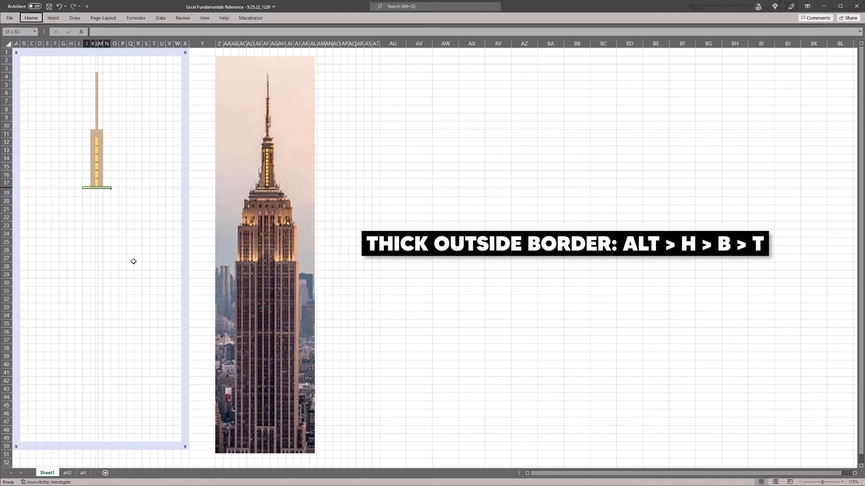
key("h")
key("b")
key("t")
key("Down")
key("Up")
key("shift+Right")
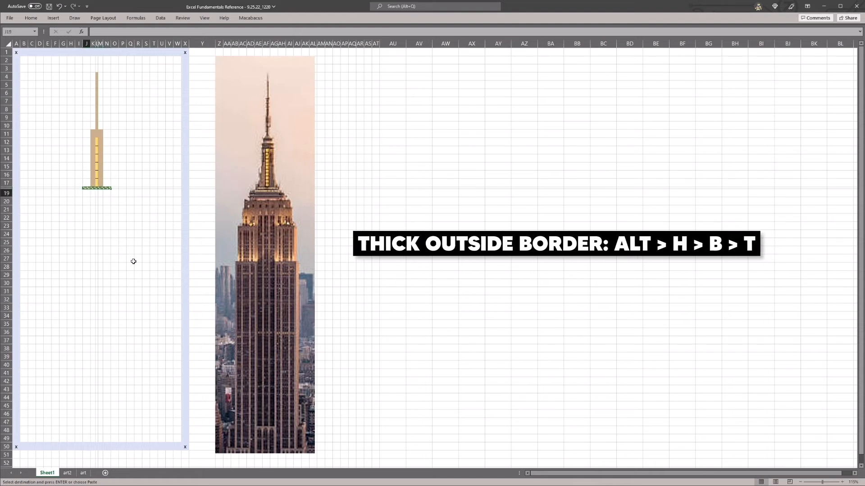
key("Down")
key("Up")
key("shift+space")
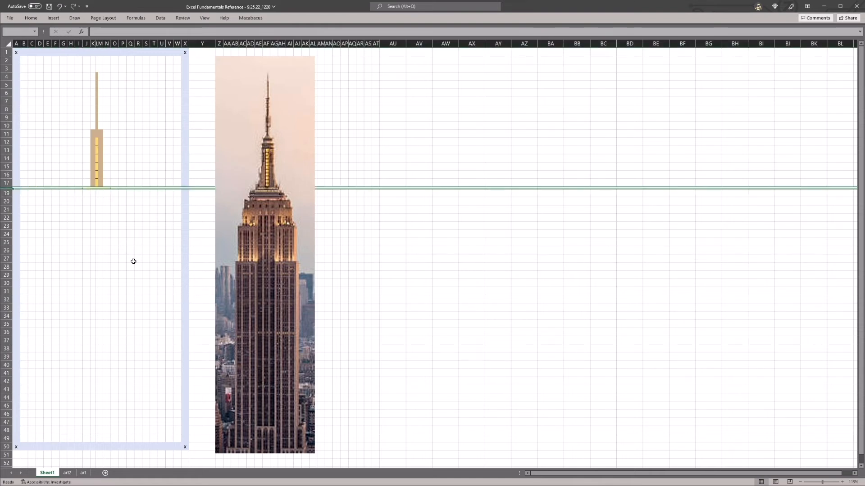
key("Down")
key("Up")
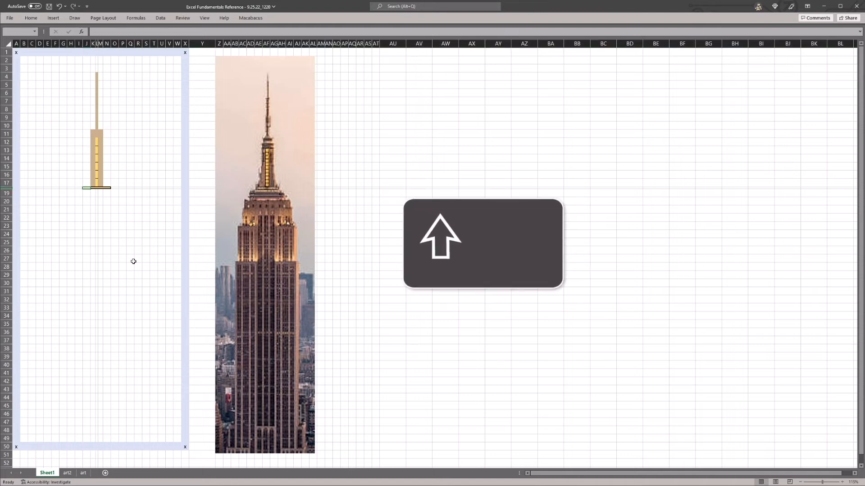
- Copy the entire row 18 and paste it onto row 19 to create a second thin ledge
key("shift+space")
key("ctrl+c")
key("Down")
key("shift+space")
key("Right")
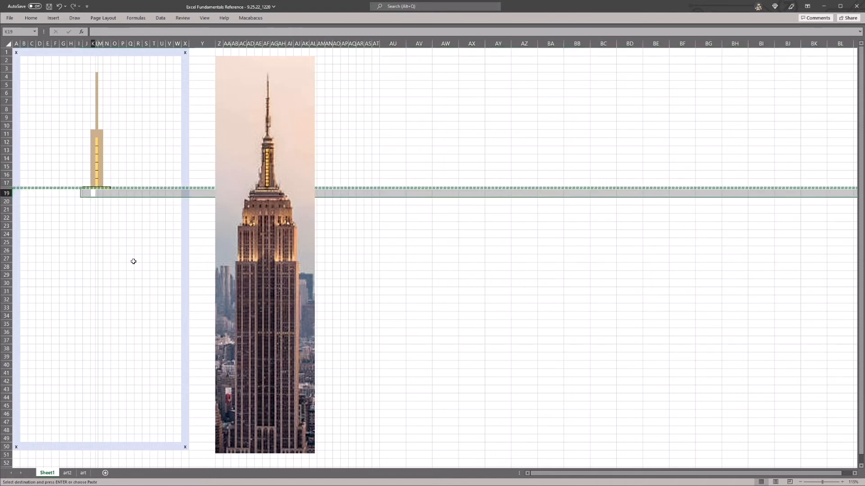
key("Left")
key("shift+space")
key("Right")
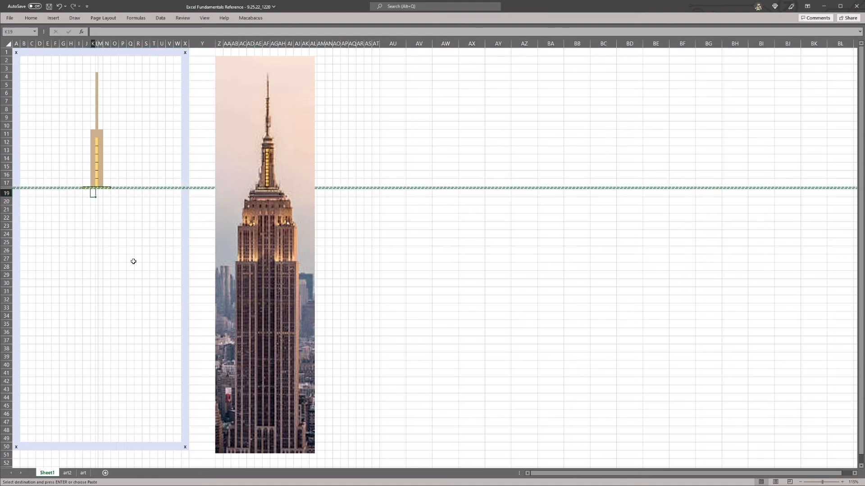
key("ctrl+v")
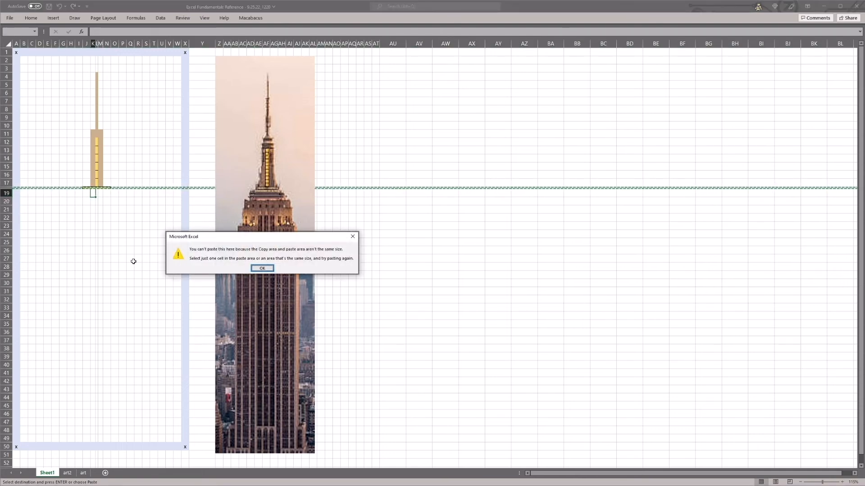
key("Return")
key("shift+space")
key("shift+space")
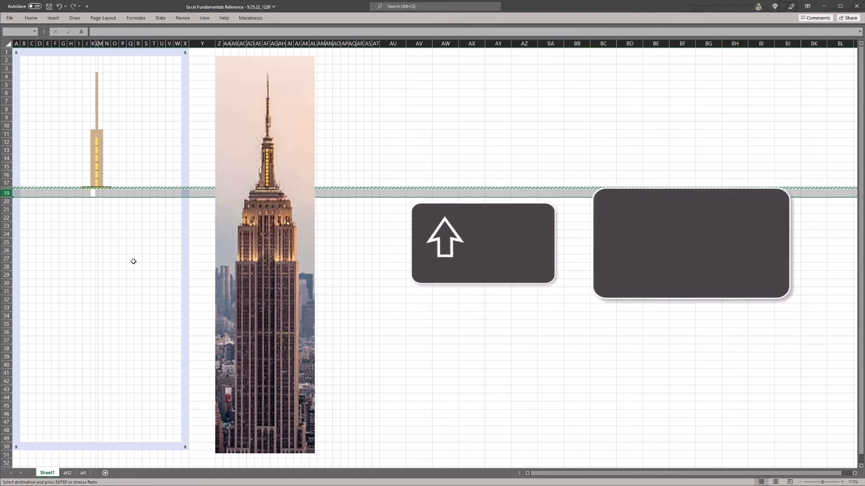
key("Return")
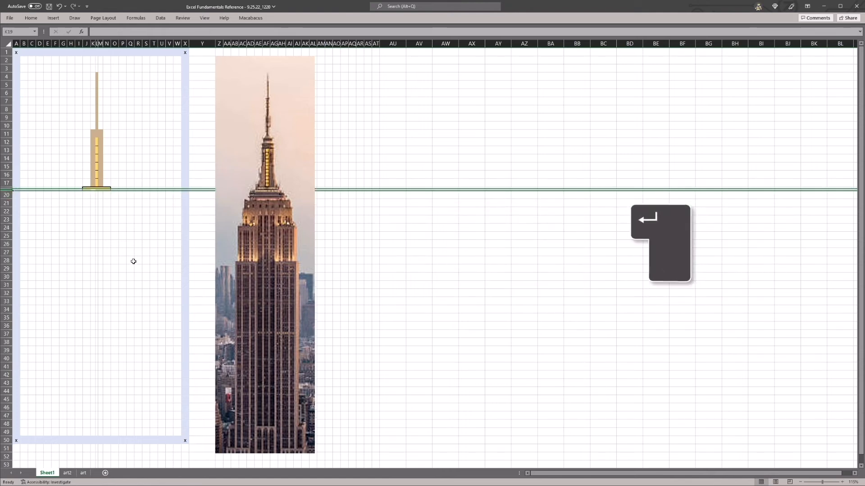
- Copy cell J19 outward so the second ledge spans I19:O19
key("Left")
key("Left")
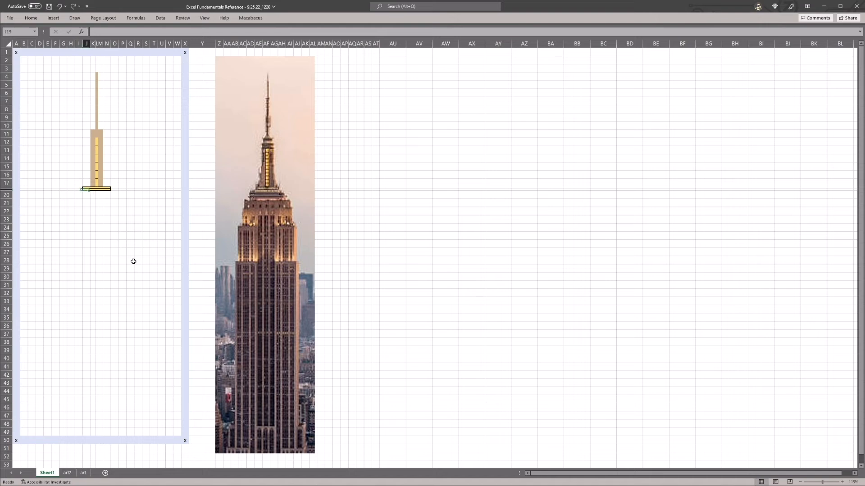
key("ctrl+c")
key("shift+Left")
key("Return")
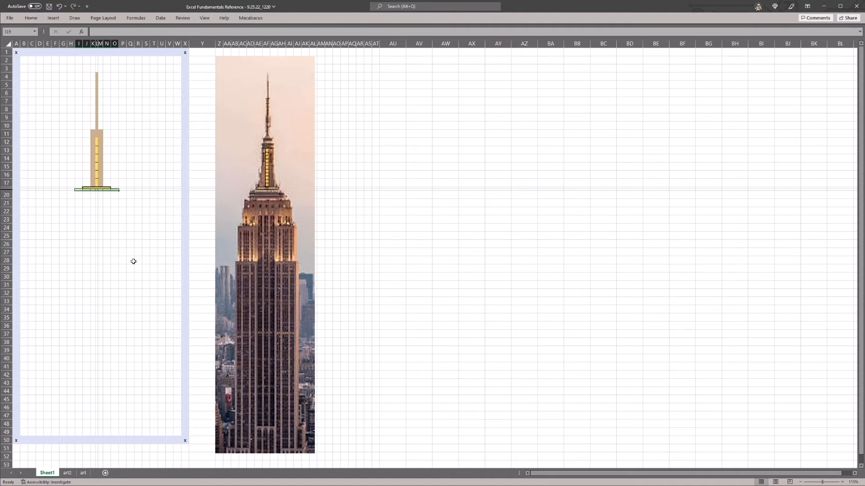
- Apply No Border to I19:O19 to clear the lines on the second ledge
key("Right")
key("Down")
key("Down")
key("Down")
key("shift+Left")
key("shift+Left")
key("shift+Left")
key("shift+Left")
key("shift+Left")
key("shift+Left")
key("alt")
key("h")
key("b")
key("n")
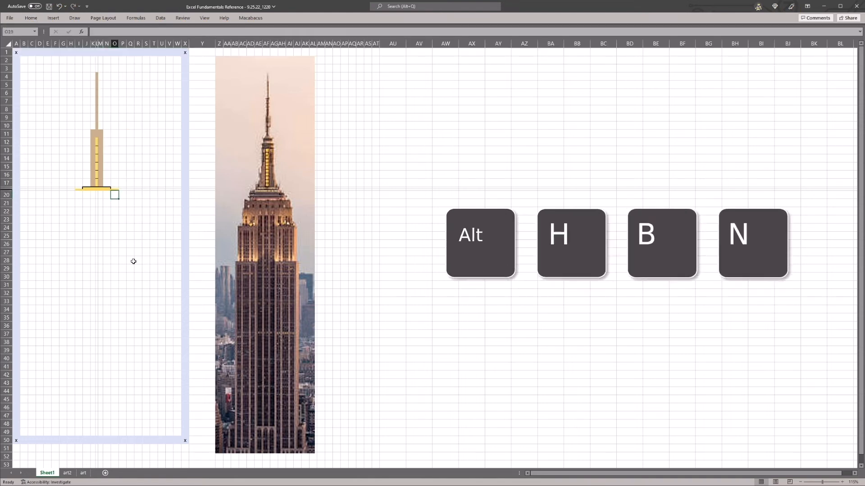
- Apply a Thick Outside Border around the second yellow ledge, I19:O19
key("Up")
key("shift+Left")
key("shift+Left")
key("shift+Left")
key("shift+Left")
key("shift+Left")
key("shift+Left")
key("alt")
key("h")
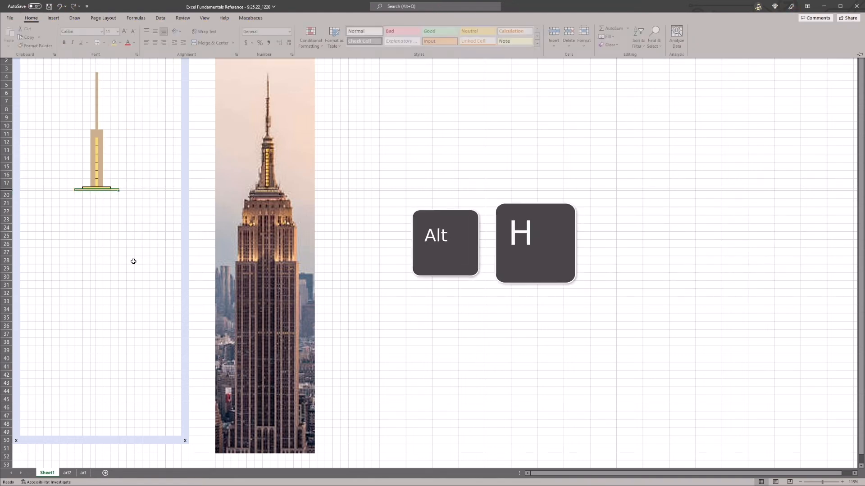
key("b")
key("t")
key("Down")
key("Down")
key("Down")
key("Up")
key("Up")
key("Up")
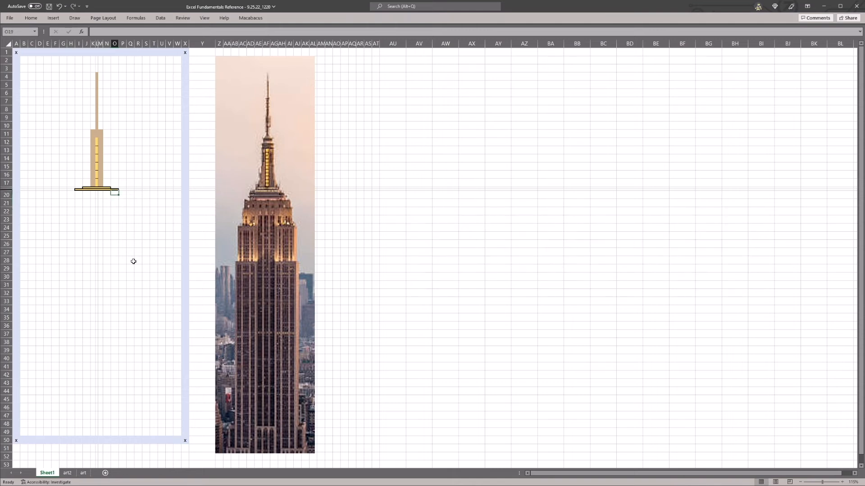
- Set the widths of columns O and I to 0.5 to narrow both ends of the second ledge
key("alt")
type("how.5")
key("Return")
key("Left")
key("Left")
key("Left")
key("Left")
key("Left")
key("Left")
key("Left")
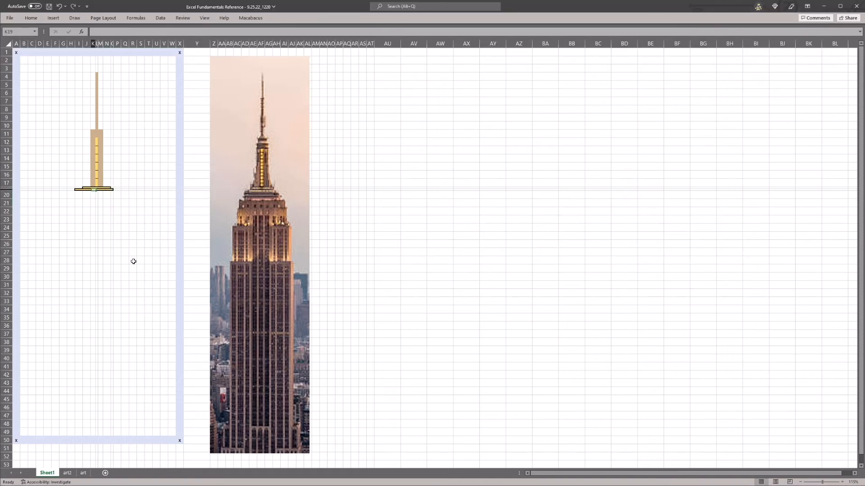
key("F4")
- Copy the tan tower cell M17 onto I20:O20 to form a band beneath the second ledge
key("Right")
key("Right")
key("Right")
key("Right")
key("Right")
key("Right")
key("Right")
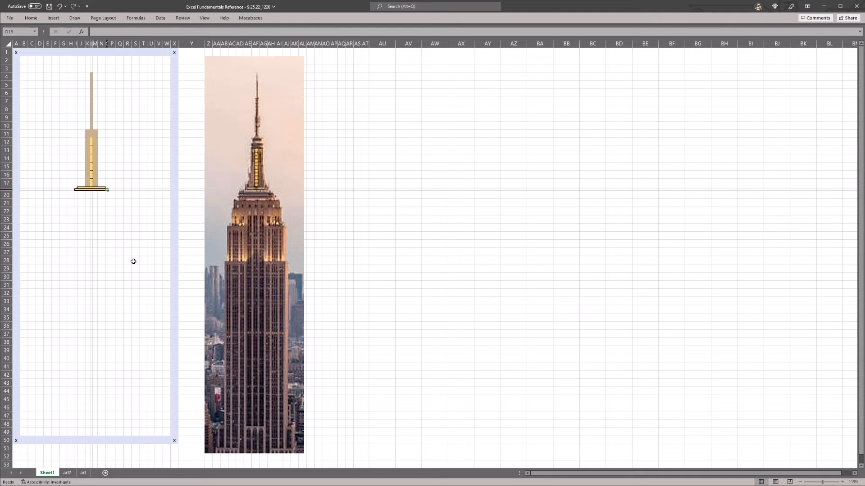
key("Left")
key("Left")
key("Up")
key("Up")
key("ctrl+c")
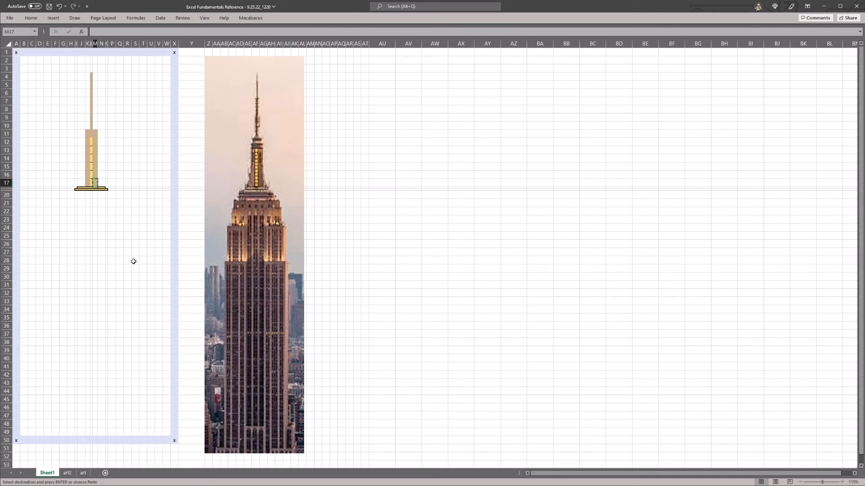
key("Down")
key("Down")
key("Down")
key("Left")
key("Left")
key("Left")
key("Left")
key("shift+Right")
key("shift+Right")
key("shift+Right")
key("shift+Right")
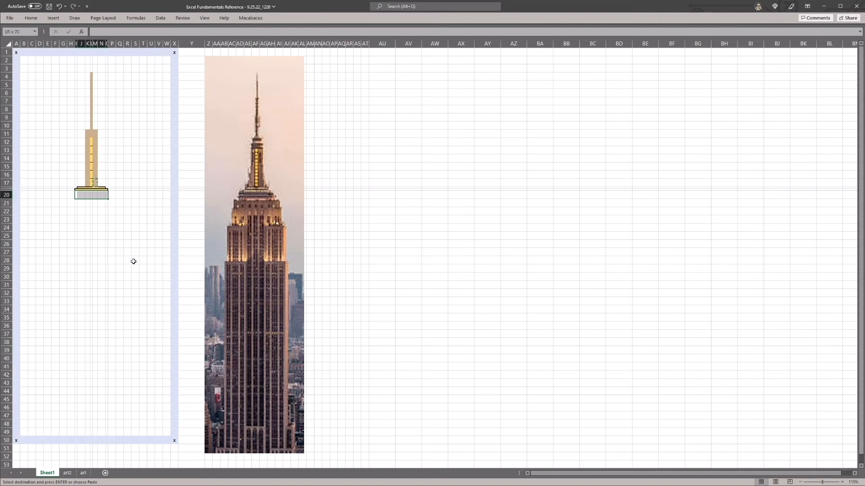
key("Return")
- Set the height of row 20 to 10
key("alt+h")
key("o")
key("h")
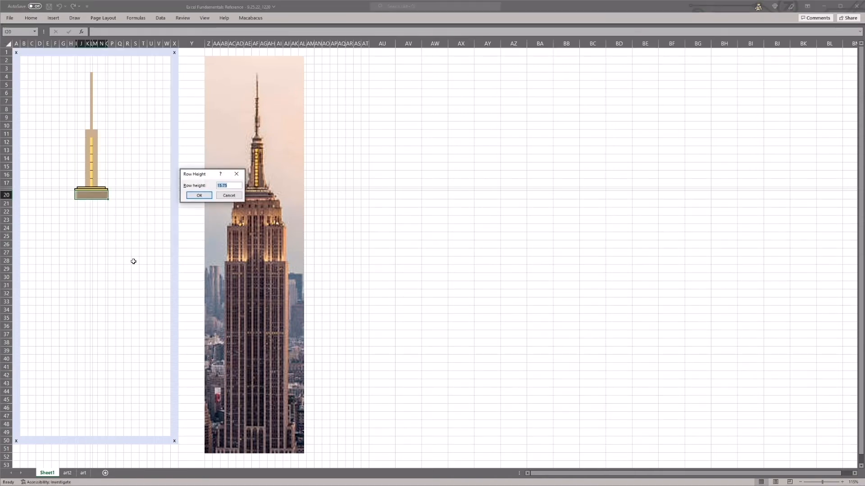
type("10")
key("Return")
- Set the height of row 20 to 8
key("Right")
key("Left")
key("shift+Right")
key("shift+Right")
key("shift+Right")
key("shift+Right")
key("shift+Right")
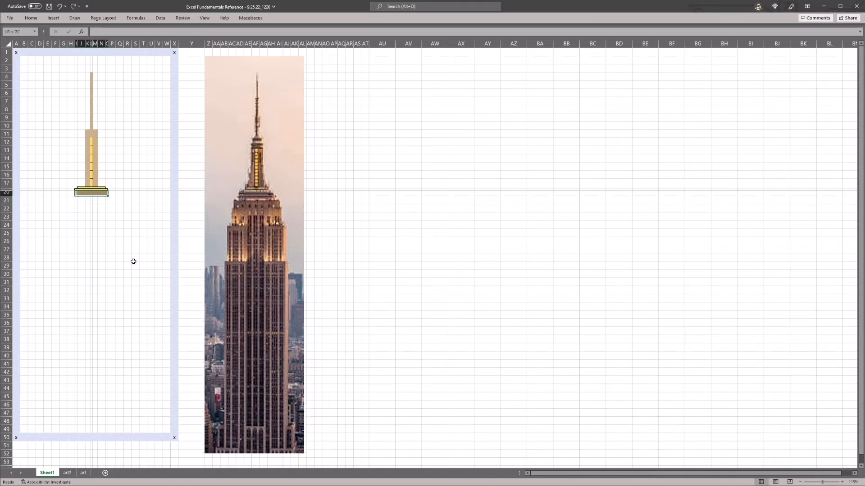
key("alt+h")
type("oh")
type("8")
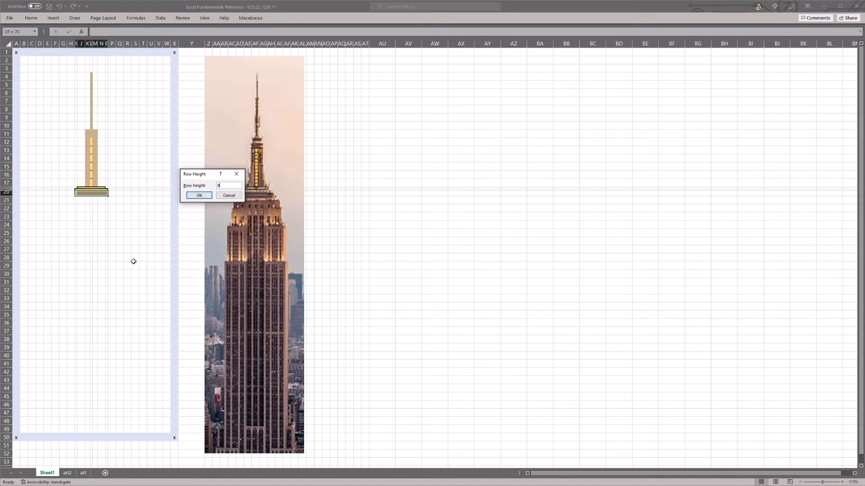
key("Return")
- Fill I20:O20 with a medium gray theme color
key("Right")
key("Left")
key("shift+Right")
key("shift+Right")
key("shift+Right")
key("shift+Right")
key("shift+Right")
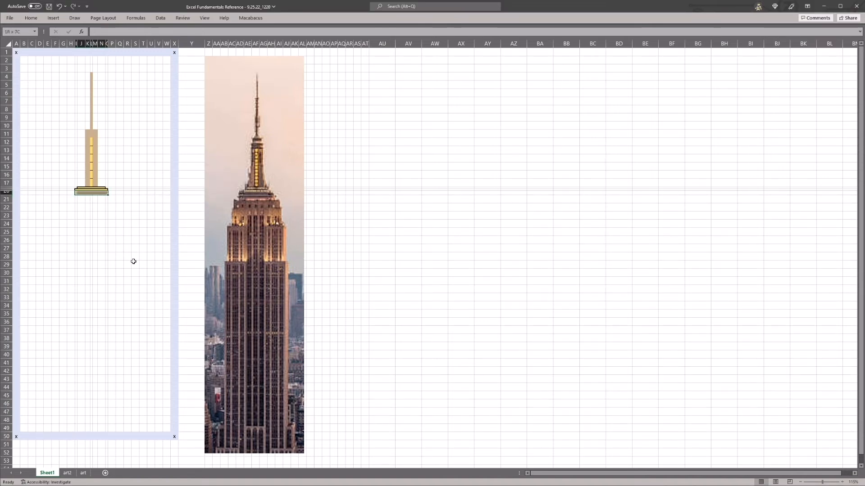
key("alt+h")
key("h")
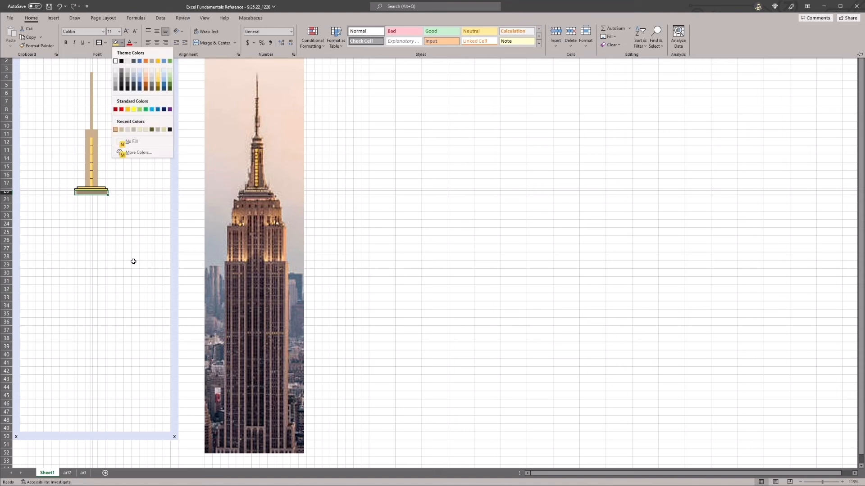
key("Down")
key("Down")
key("Down")
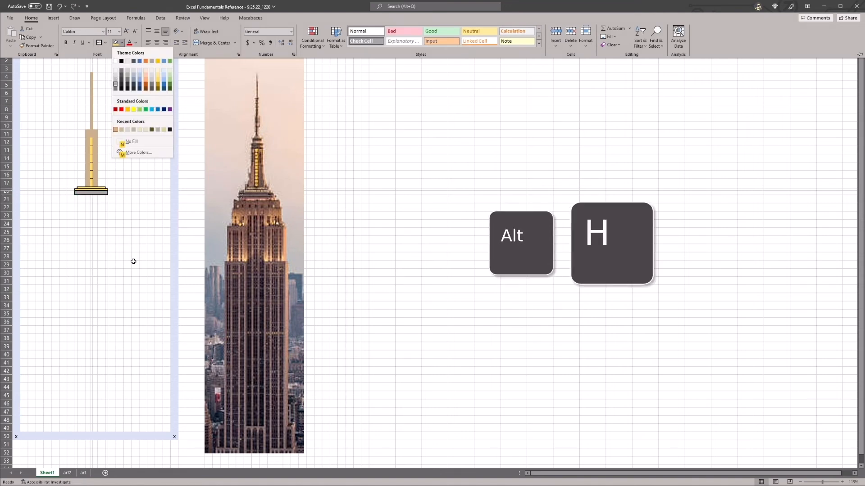
key("Down")
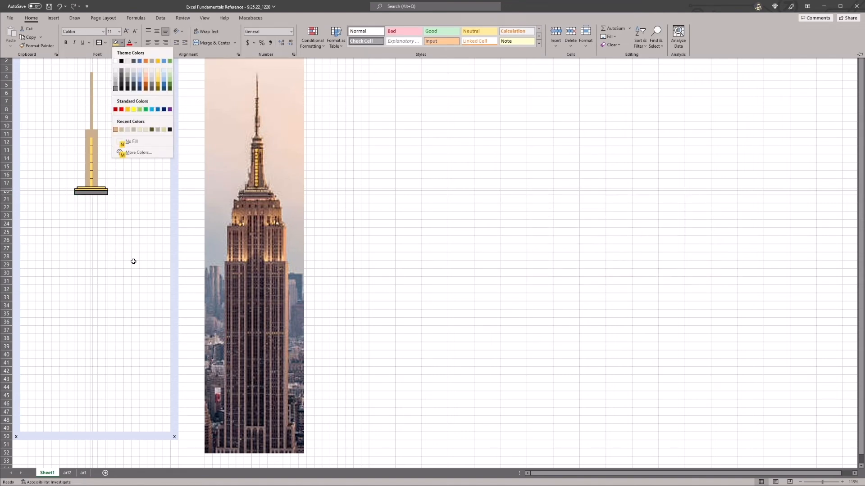
key("Up")
key("Return")
- Reduce the height of row 20 further and save the workbook
key("Down")
key("Up")
key("Down")
key("Up")
key("alt+h")
key("o")
key("h")
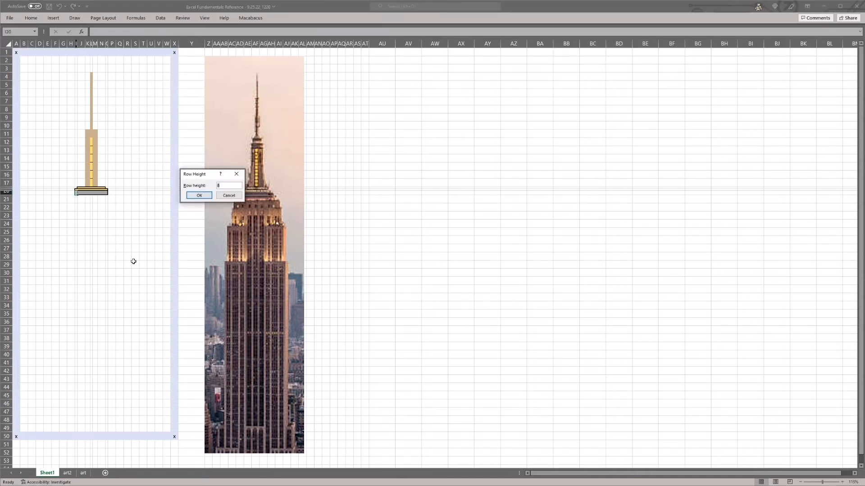
key("Return")
key("Down")
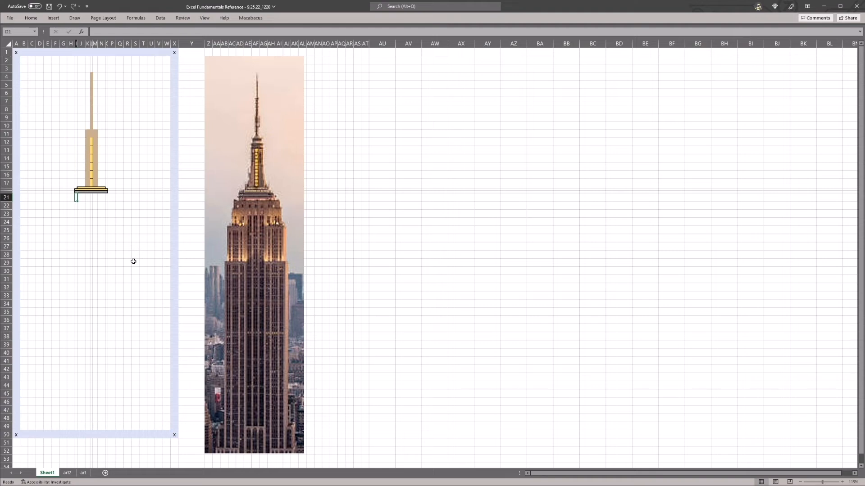
key("ctrl+s")
- Copy the tan tower cell K16 onto I21:O21 to add a band below the gray strip
key("Right")
key("Right")
key("Up")
key("Up")
key("Up")
key("Up")
key("Up")
key("ctrl+c")
key("Down")
key("Down")
key("Down")
key("Down")
key("Down")
key("Left")
key("Left")
key("shift+Right")
key("shift+Right")
key("shift+Right")
key("shift+Right")
key("shift+Right")
key("shift+Right")
key("Return")
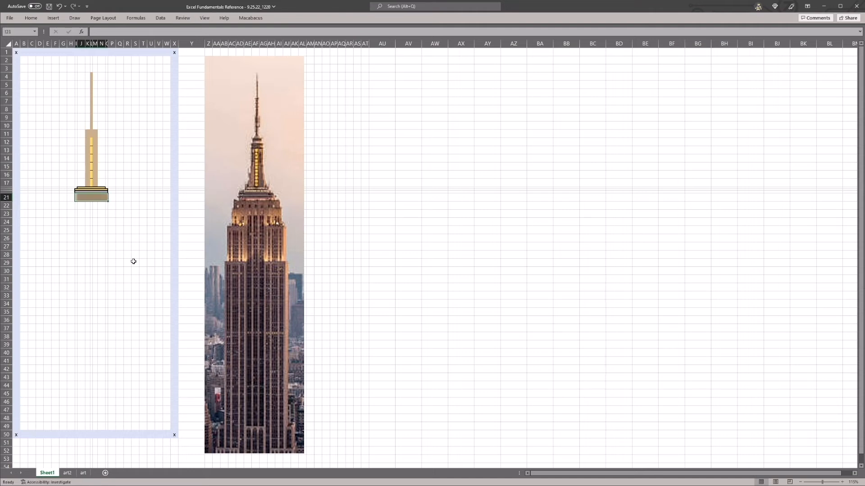
- Set the height of row 21 to 10
key("alt+h")
key("o")
key("h")
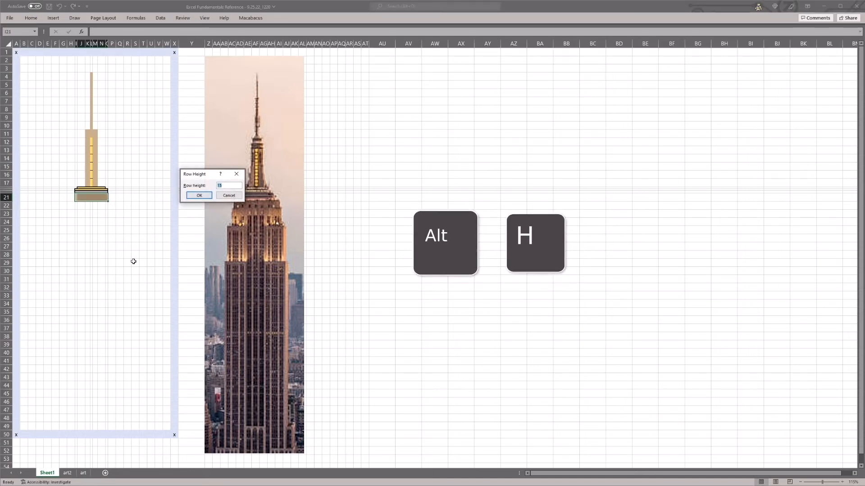
type("10")
key("Return")
- Fill I21:O21 with a custom reddish-tan color and save the workbook
key("shift+space")
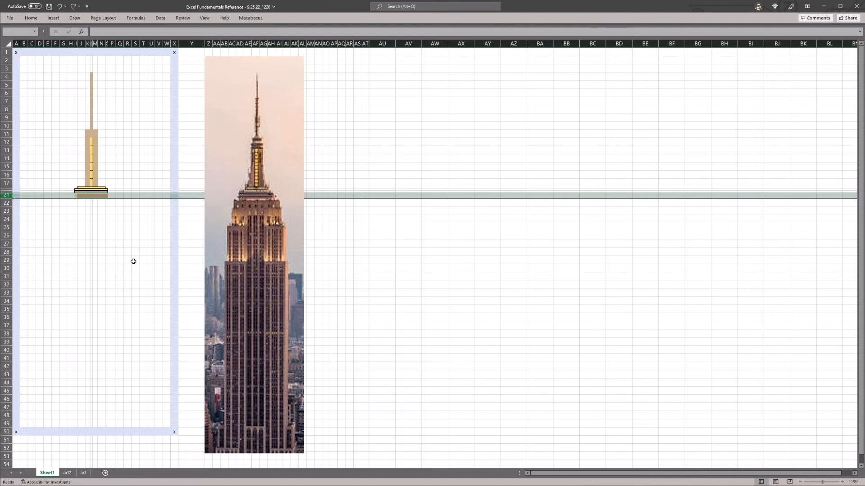
key("shift+BackSpace")
key("shift+Right")
key("shift+Right")
key("shift+Right")
key("shift+Right")
key("shift+Right")
key("shift+Right")
key("alt")
key("h")
key("h")
key("m")
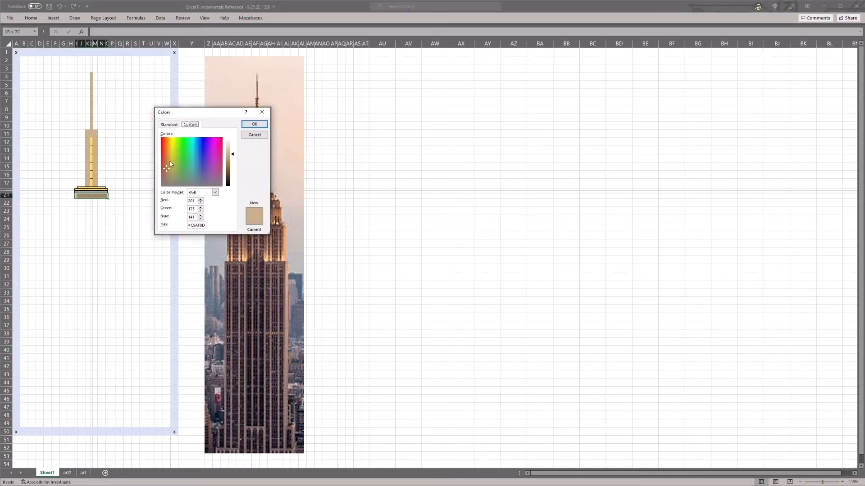
left_click(164, 161)
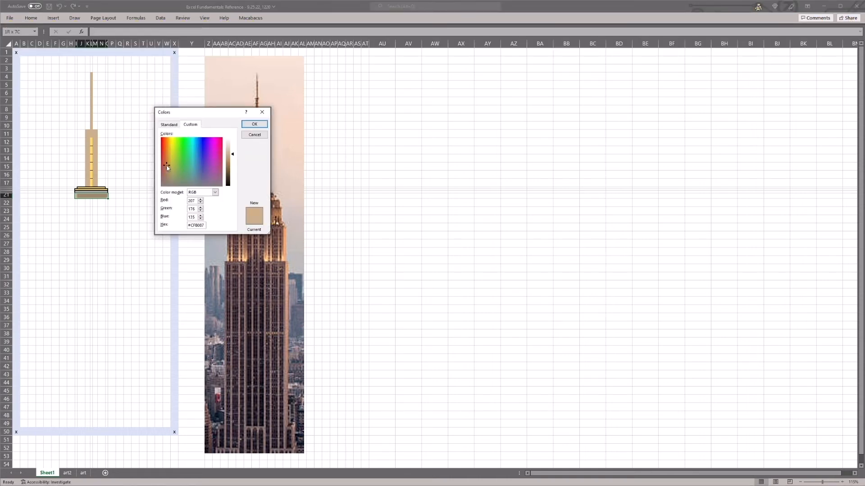
left_click(250, 124)
left_click(110, 211)
left_click(6, 195)
left_click(111, 242)
key("ctrl+s")
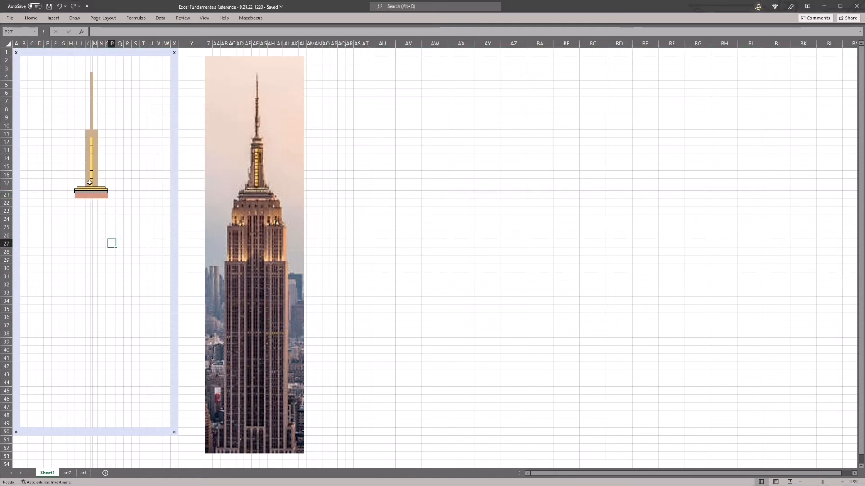
- Copy the tan tower cell M17 onto H22:P22 to start a wider tier below the reddish band
left_click(93, 184)
key("ctrl+c")
left_click(70, 202)
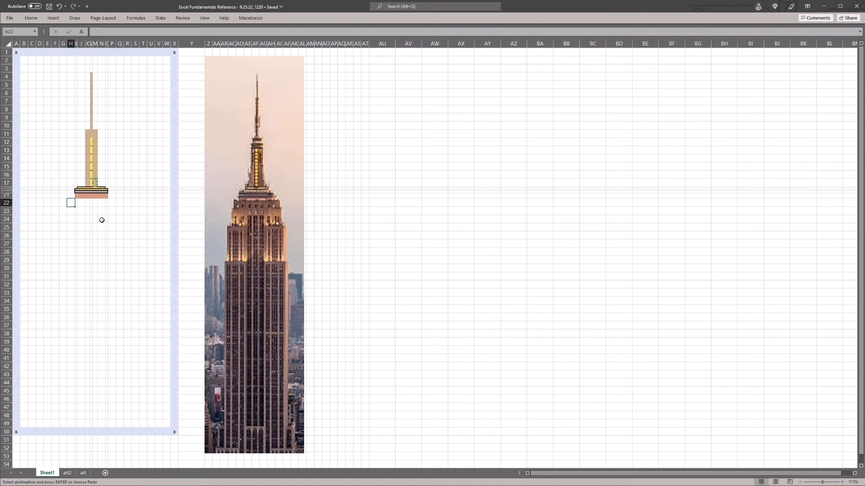
key("shift+Right")
key("shift+Right")
key("shift+Right")
key("shift+Right")
key("shift+Right")
key("shift+Right")
key("shift+Right")
key("shift+Right")
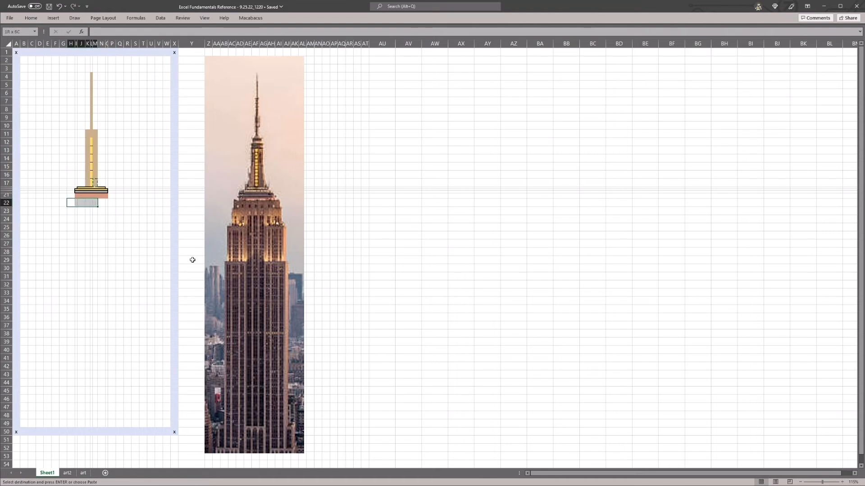
key("Return")
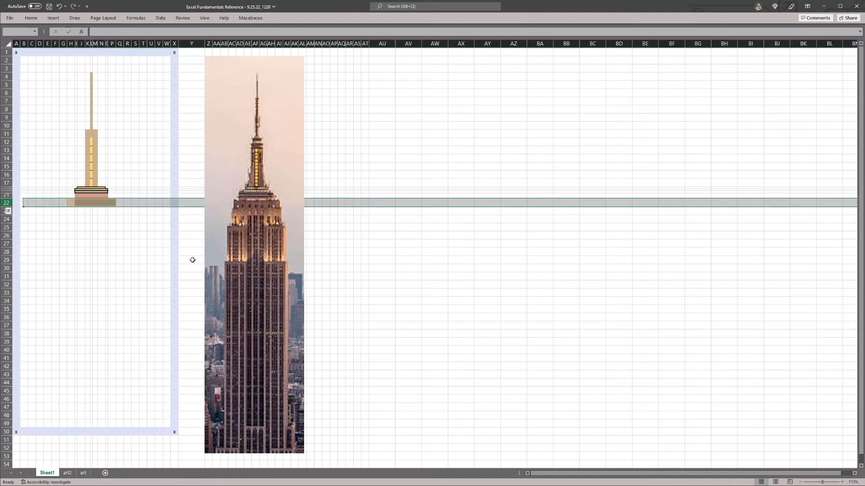
- Fill H22:P22 with a darker custom tan, RGB 185, 152, 107
key("shift+Right")
key("shift+Right")
key("shift+Right")
key("shift+Right")
key("shift+Right")
key("shift+Right")
key("shift+Right")
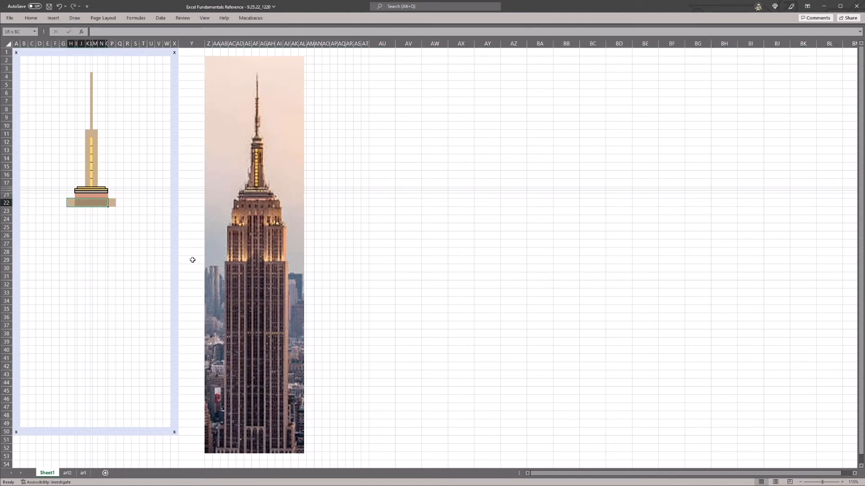
key("m")
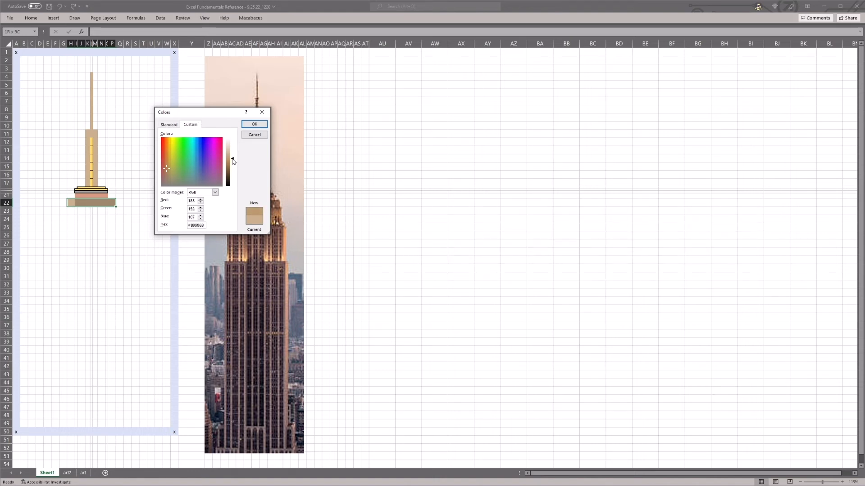
left_click(254, 124)
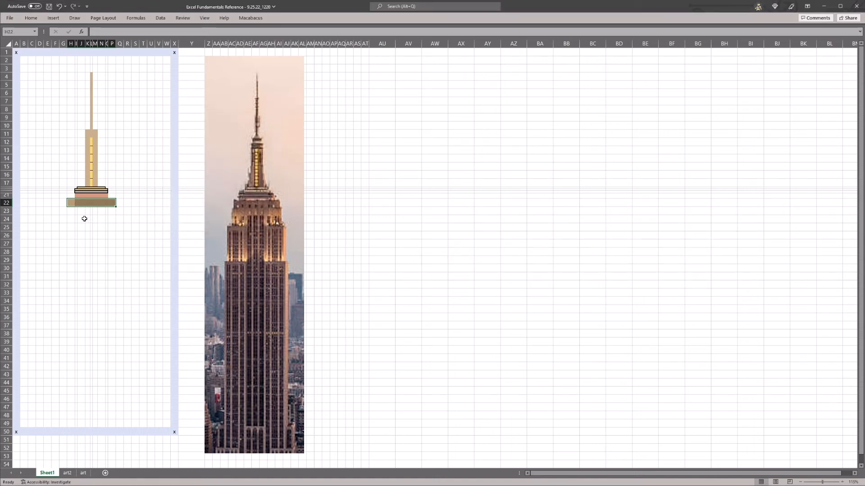
- Copy a light tan cell from the tower in row 17 onto H23:P23, directly below the darker band
left_click(83, 219)
key("Up")
key("Up")
key("Right")
key("Up")
key("Up")
key("ctrl+c")
key("Left")
key("Left")
key("Left")
key("Left")
key("Down")
key("Down")
key("Down")
key("shift+Right")
key("shift+Right")
key("shift+Right")
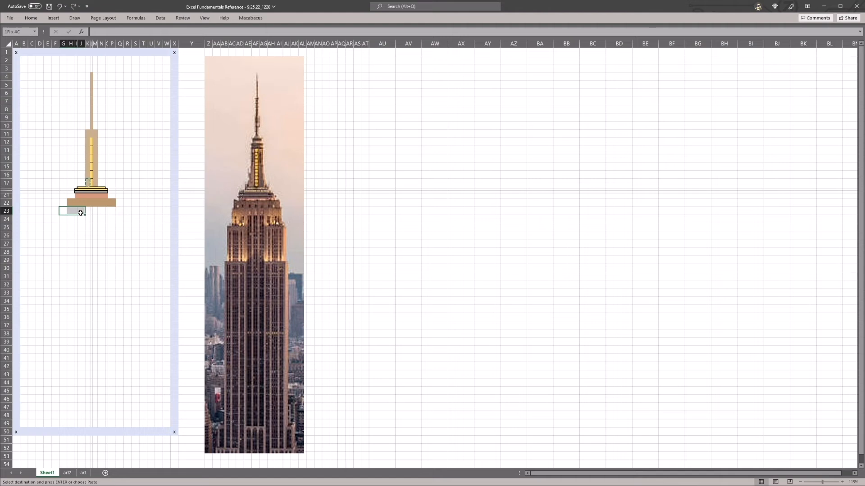
key("shift+Right")
key("shift+Right")
key("shift+Right")
key("Right")
key("shift+Right")
key("shift+Right")
key("shift+Right")
key("shift+Right")
key("shift+Right")
key("Return")
- Fill the light tan band H23:P23 down into row 24
key("Up")
key("shift+Right")
key("shift+Right")
key("shift+Right")
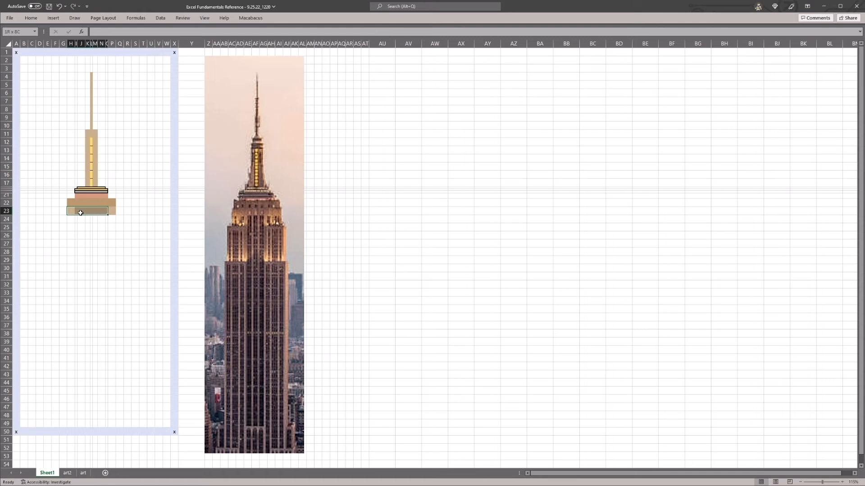
key("shift+Down")
key("ctrl+d")
key("shift+space")
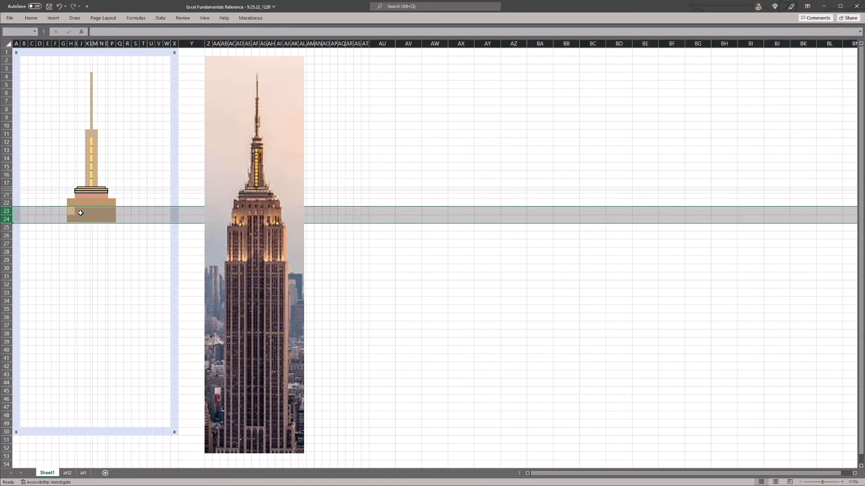
- Copy the light tan cell into G25 and fill it across G25:Q25 to start a wider tier
key("Down")
key("ctrl+c")
key("Down")
key("Left")
key("ctrl+v")
key("Escape")
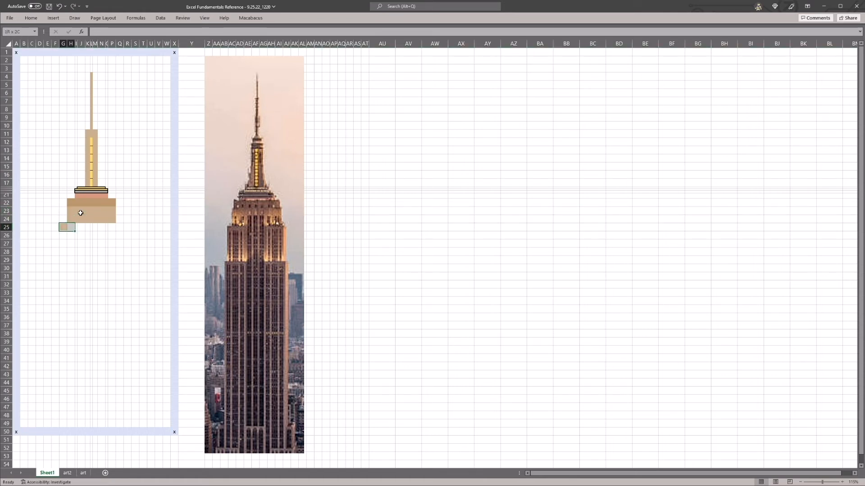
key("shift+Right")
key("shift+Right")
key("shift+Right")
key("shift+Right")
key("shift+Right")
key("shift+Right")
key("shift+Right")
key("shift+Right")
key("shift+Right")
key("ctrl+r")
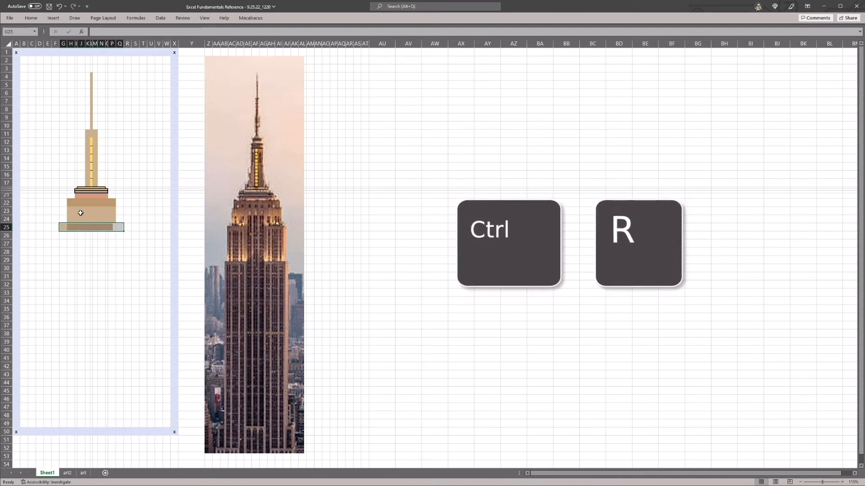
- Fill the tan tier in row 25 down through row 29
key("shift+space")
key("shift+Down")
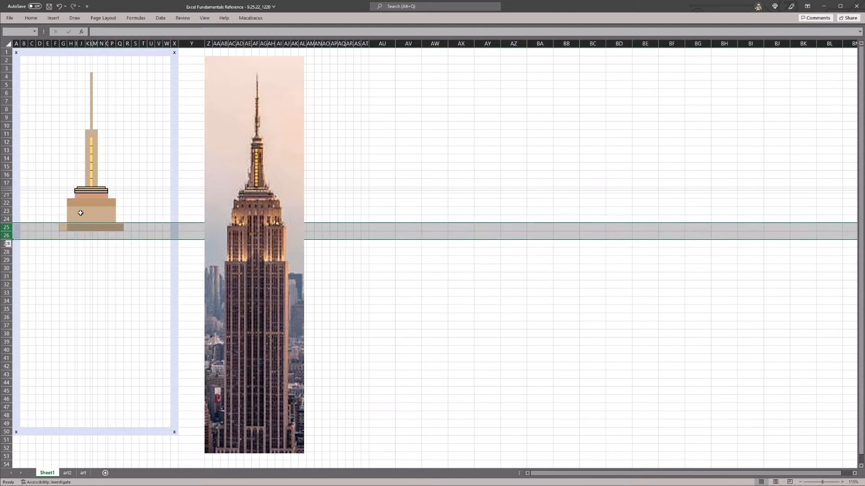
key("shift+Down")
key("shift+Down")
key("shift+Down")
key("ctrl+d")
key("Down")
key("shift+space")
key("Down")
key("shift+space")
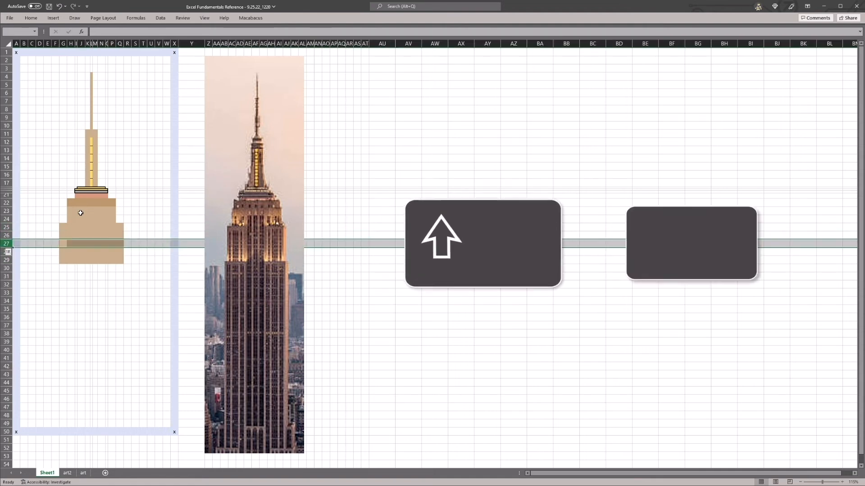
key("shift+Down")
key("shift+Down")
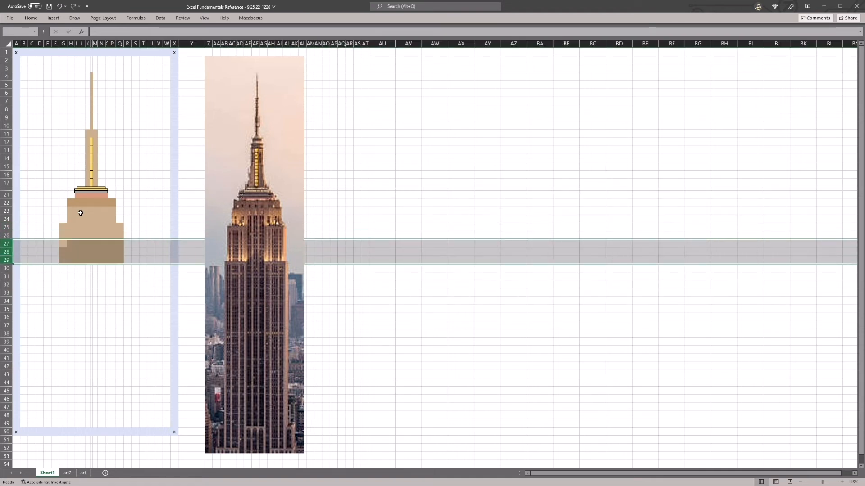
- Narrow column G and repeat the same width on column Q so both outer edges of the wide tier match
key("Down")
key("Down")
key("Down")
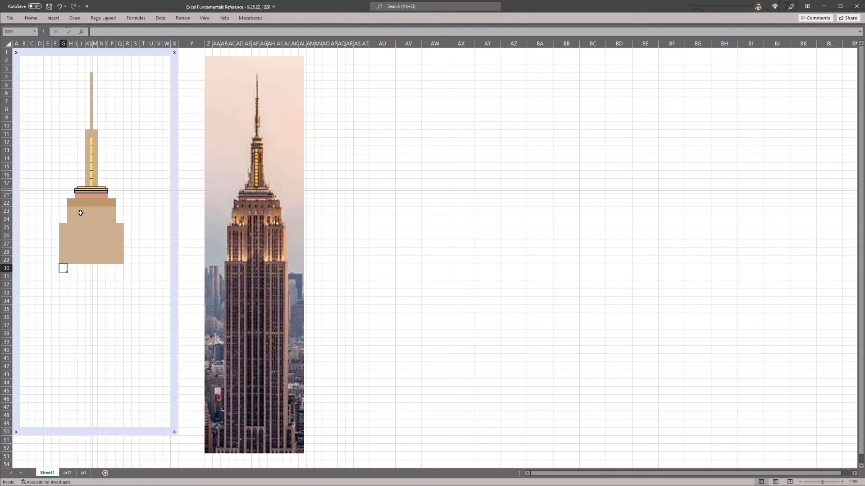
key("Right")
key("alt+h")
key("o")
key("w")
key("Right")
key("Right")
key("Right")
key("Right")
key("Right")
key("Right")
key("Right")
key("Right")
key("Right")
key("Right")
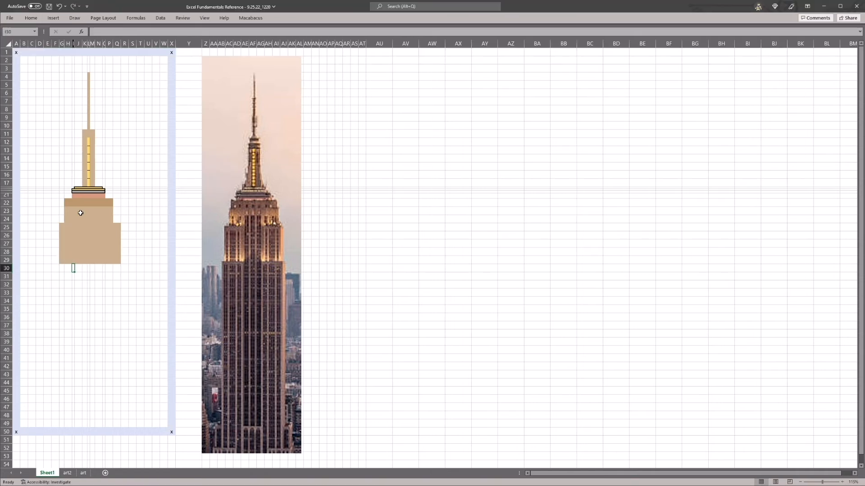
key("F4")
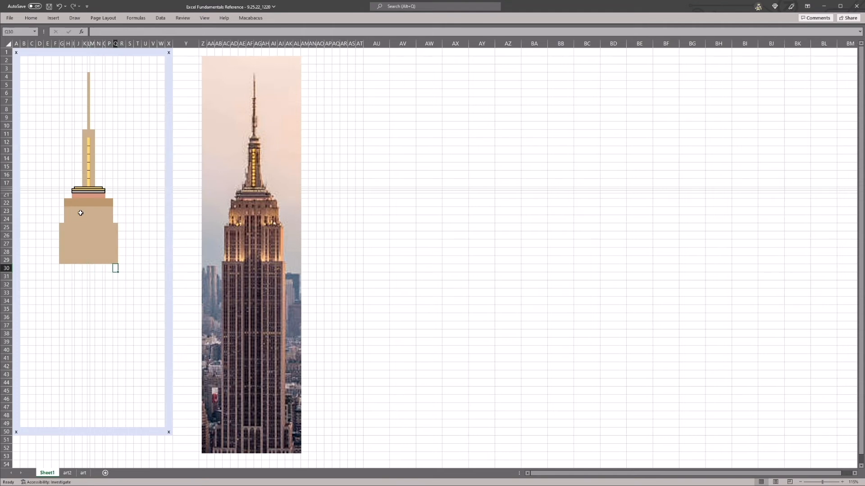
- Try copying the whole of column Q onto column R, and undo the paste
key("Left")
key("ctrl+space")
key("ctrl+c")
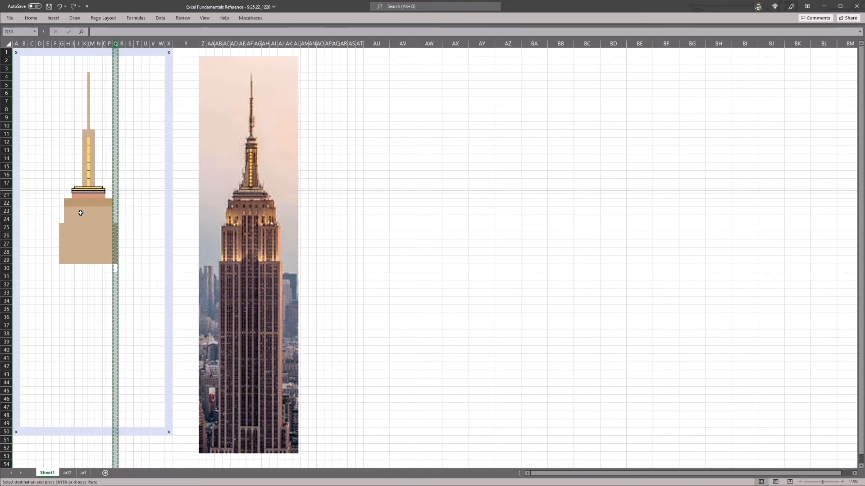
key("Up")
key("Right")
key("ctrl+space")
key("Return")
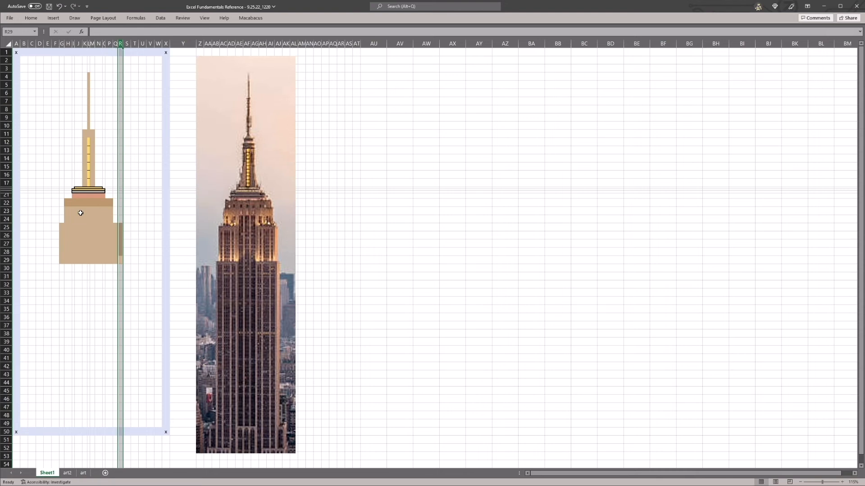
key("shift+Left")
key("ctrl+z")
- Narrow columns R and F to the same width as columns G and Q
key("Left")
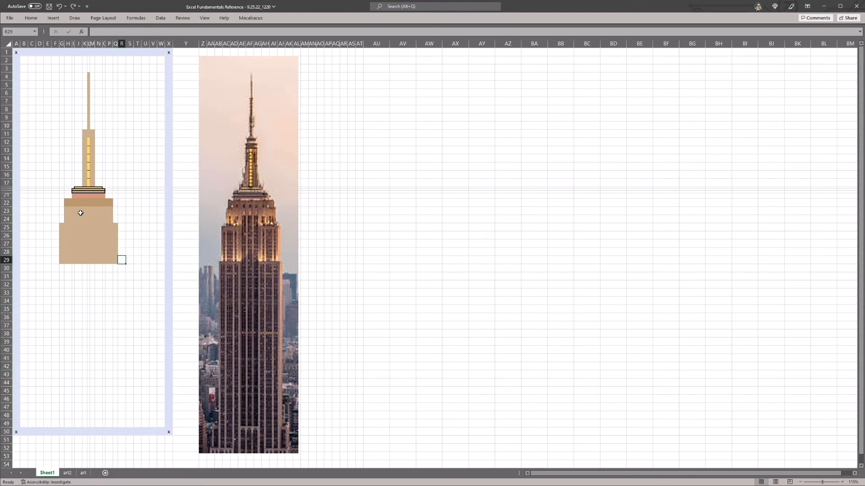
key("ctrl+z")
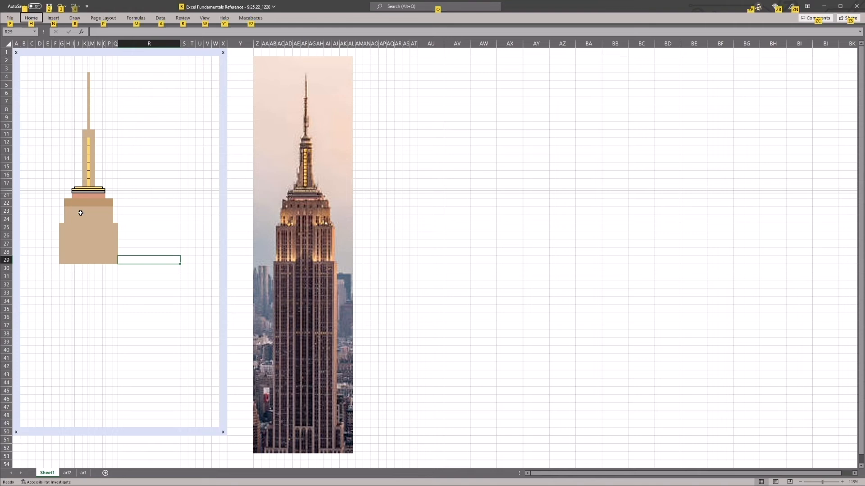
key("ctrl+y")
key("Left")
key("Left")
key("Left")
key("Left")
key("Left")
key("Left")
key("Left")
key("Left")
key("Left")
key("Left")
key("F4")
- Copy the tan cell G29 into F29 at the lower edge of the wide tier
key("Right")
key("ctrl+c")
key("Left")
key("Return")
key("Right")
key("Right")
key("Right")
key("Right")
key("Right")
key("Right")
key("Right")
key("Right")
key("shift+space")
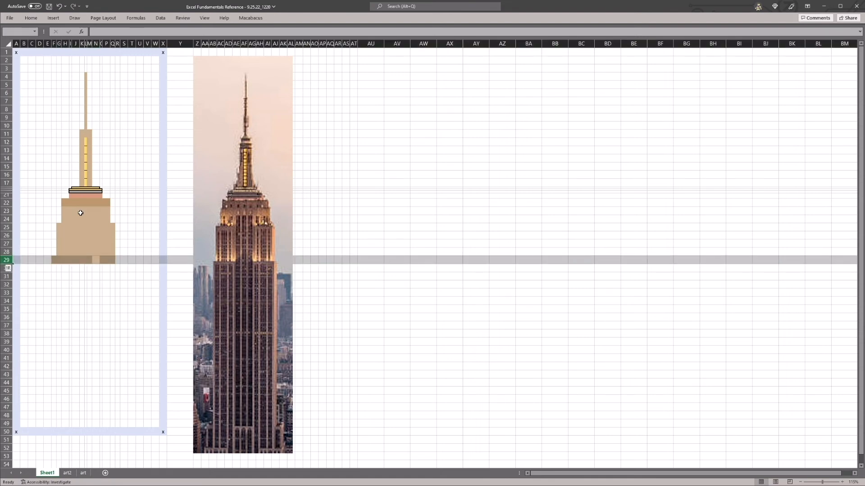
- Move the tan cell from F29 down to F30
key("Down")
key("Left")
key("Left")
key("Left")
key("Left")
key("Left")
key("Left")
key("Left")
key("Left")
key("Up")
key("ctrl+x")
key("Down")
key("Return")
- Extend the tan fill from F30 across row 30 through column R
key("Up")
key("Right")
key("Down")
key("Right")
key("ctrl+r")
key("Right")
key("ctrl+r")
key("Right")
key("ctrl+r")
key("Right")
key("ctrl+r")
key("Right")
key("ctrl+r")
key("Right")
key("ctrl+r")
key("Right")
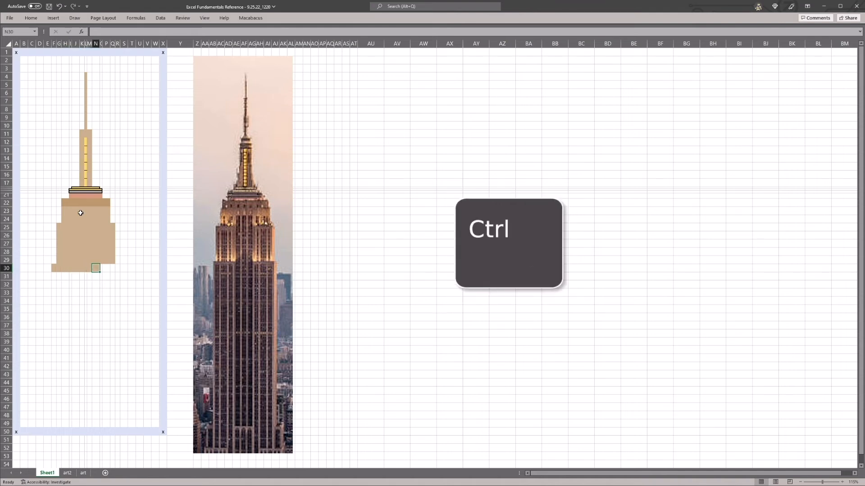
key("ctrl+r")
key("Right")
key("ctrl+r")
key("Right")
key("ctrl+r")
key("Right")
key("ctrl+r")
- Copy the tan fill of row 30 down into row 31 from column F through R
key("Down")
key("ctrl+d")
key("Left")
key("ctrl+d")
key("Left")
key("ctrl+d")
key("Left")
key("ctrl+d")
key("Left")
key("ctrl+d")
key("Left")
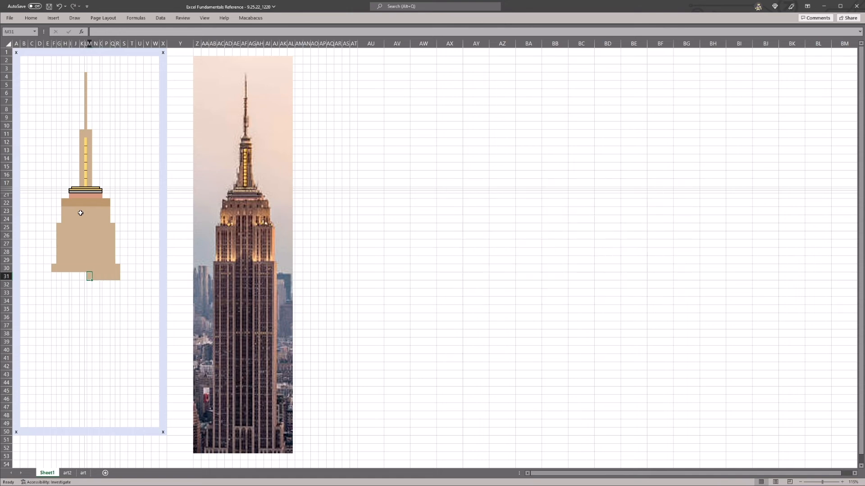
key("ctrl+d")
key("Left")
key("ctrl+d")
key("Left")
key("shift+space")
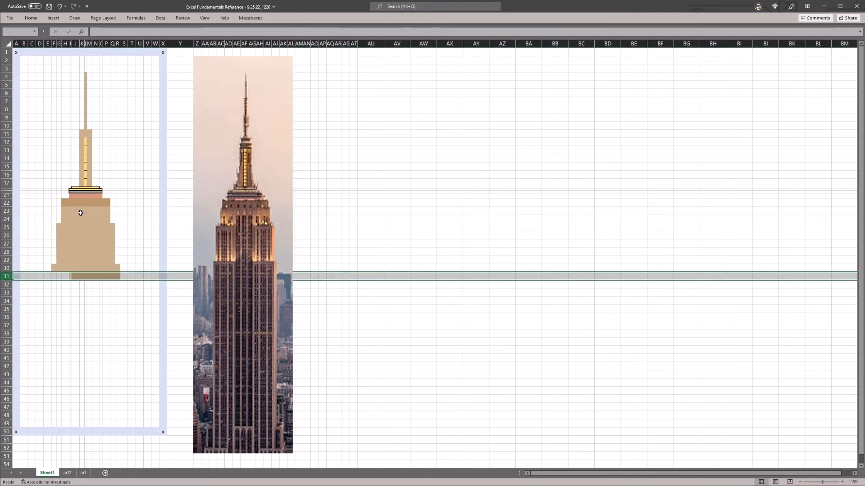
key("ctrl+d")
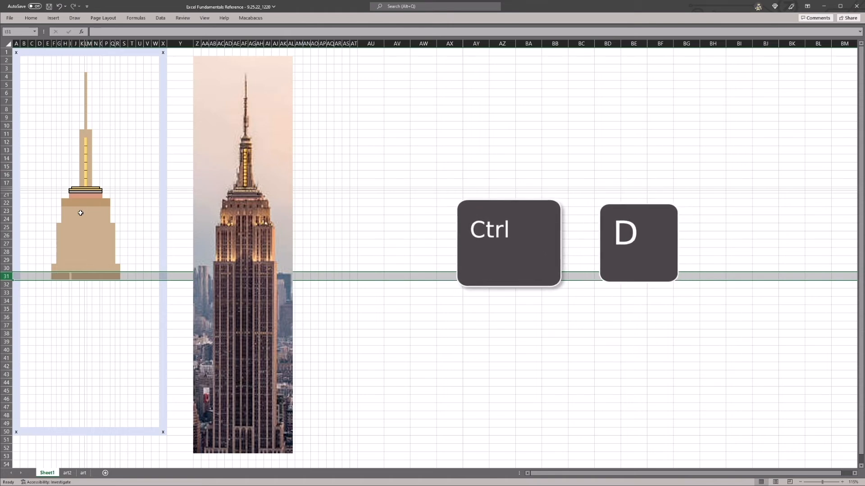
- Fill row 31's formatting down through row 48 to form the building's main shaft
key("shift+Down")
key("shift+Down")
key("shift+Down")
key("shift+Down")
key("shift+Down")
key("shift+Down")
key("shift+Down")
key("shift+Down")
key("shift+Down")
key("shift+Down")
key("shift+Down")
key("shift+Down")
key("shift+Down")
key("shift+Down")
key("shift+Down")
key("shift+Down")
key("shift+Down")
key("shift+Down")
key("shift+Down")
key("shift+Up")
key("shift+Up")
key("ctrl+d")
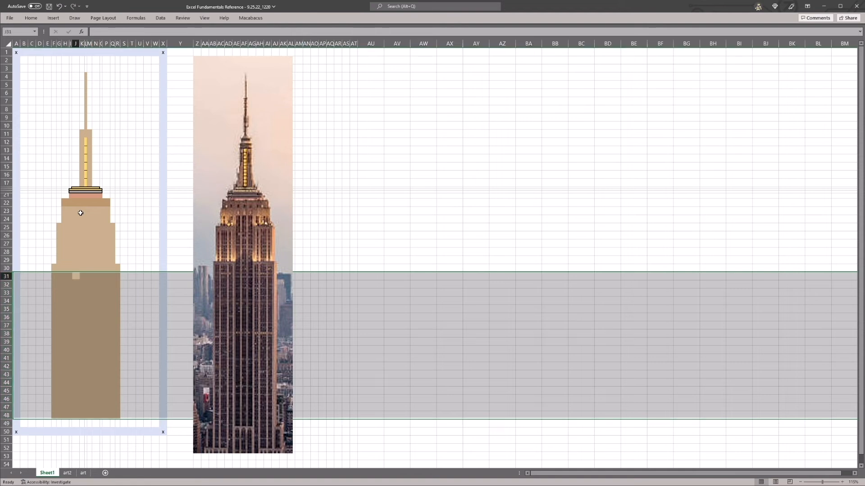
- Save the workbook
key("Up")
key("Right")
key("Up")
key("Right")
key("ctrl+s")
key("Left")
key("Left")
key("Down")
key("Left")
key("Left")
key("Left")
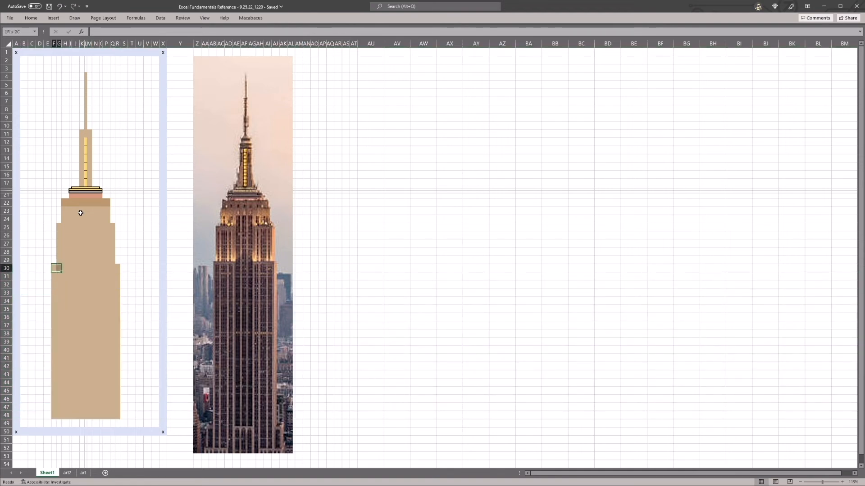
key("shift+Right")
key("shift+Right")
key("shift+Right")
key("shift+Right")
key("shift+Right")
key("shift+Right")
key("shift+Right")
key("shift+Right")
key("shift+Right")
key("shift+Down")
key("shift+Down")
key("shift+Down")
key("shift+Down")
key("shift+Down")
key("shift+Down")
key("shift+Down")
key("shift+Down")
key("shift+Down")
key("shift+Down")
key("shift+Down")
key("shift+Down")
key("shift+Down")
key("shift+Down")
key("shift+Down")
key("shift+Down")
key("shift+Down")
key("shift+Down")
key("shift+Down")
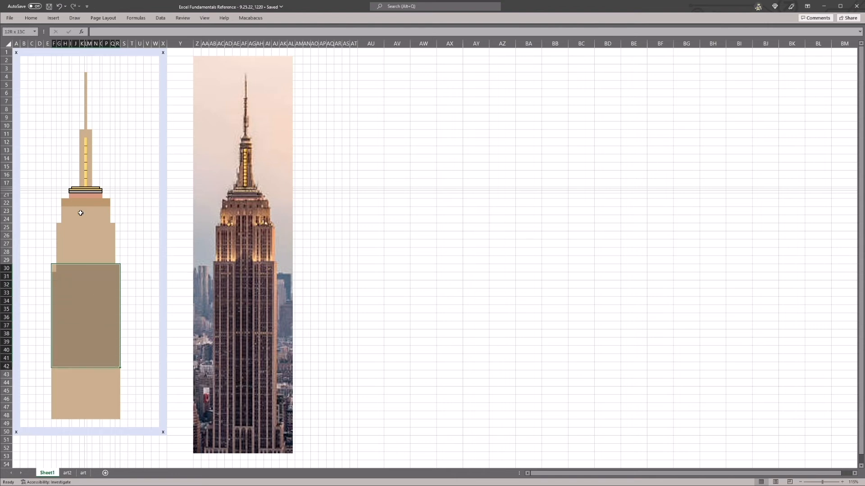
key("shift+Up")
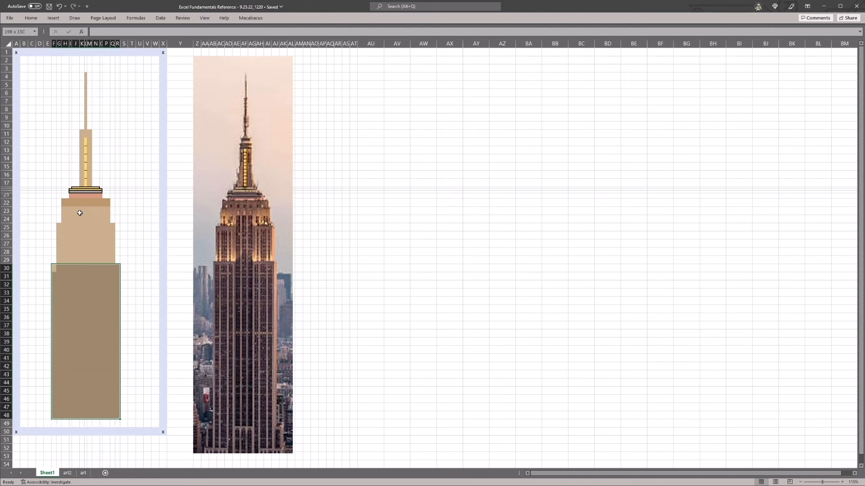
- Copy the darker tan cell J22 onto the main shaft block F30:R48
left_click(86, 192)
key("ctrl+c")
left_click(74, 200)
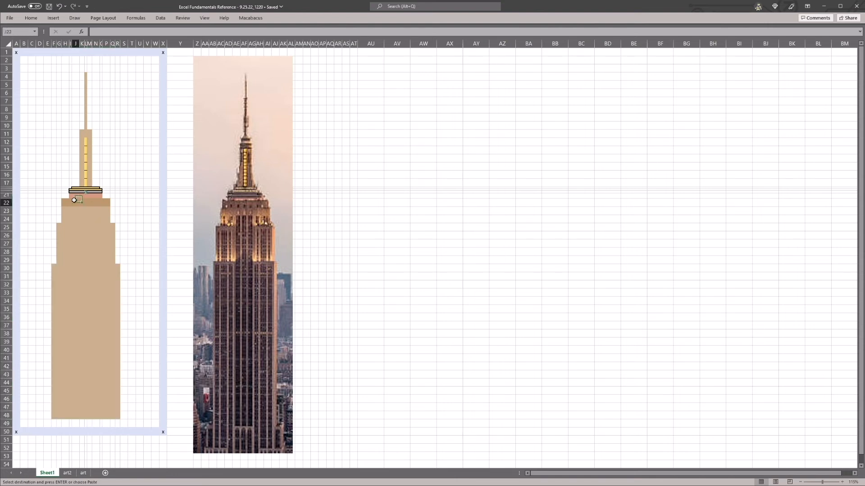
left_click_drag(53, 267, 119, 412)
key("ctrl+v")
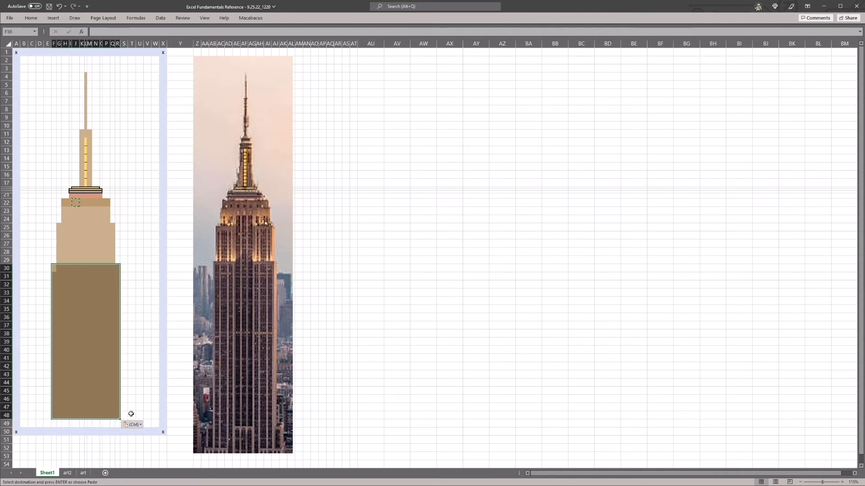
- Darken the fill of the shaft block F30:R48 to a deeper brown using a custom colour
key("alt+h")
key("h")
key("m")
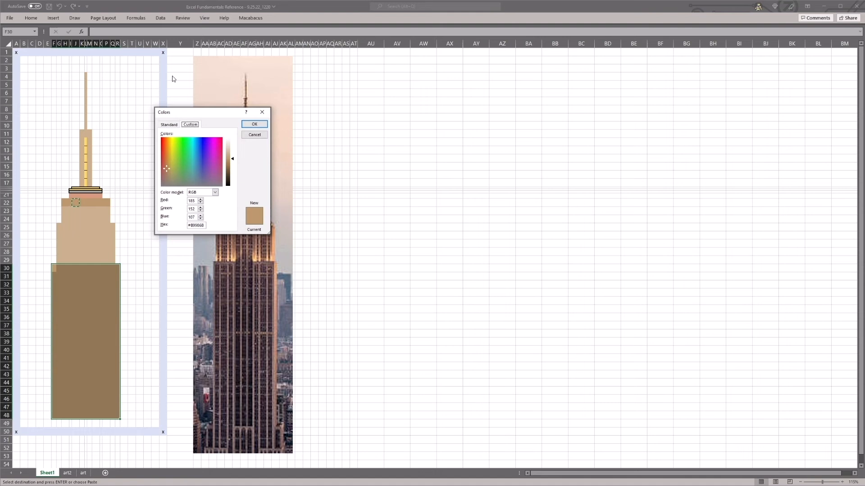
left_click_drag(233, 160, 230, 164)
left_click(254, 125)
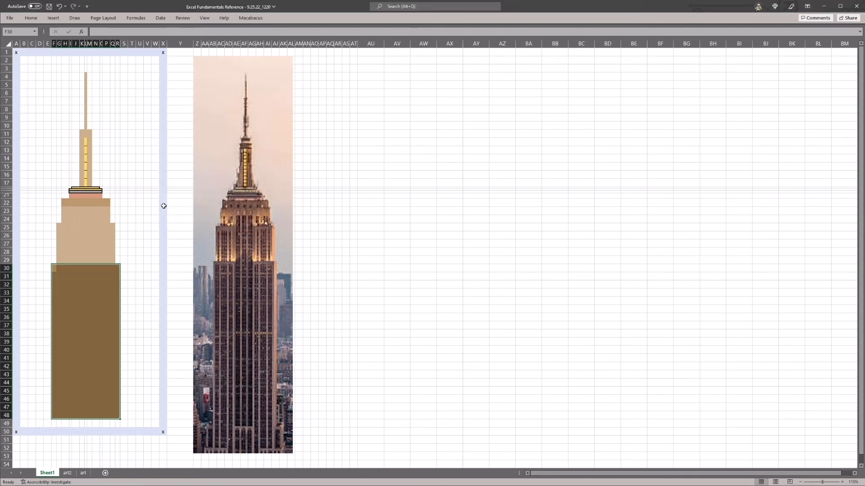
left_click(163, 211)
key("Down")
key("Down")
key("Down")
key("Down")
key("Down")
key("Down")
key("Down")
key("Left")
key("Left")
key("Left")
key("Left")
key("Left")
key("Left")
key("Left")
key("Left")
key("Left")
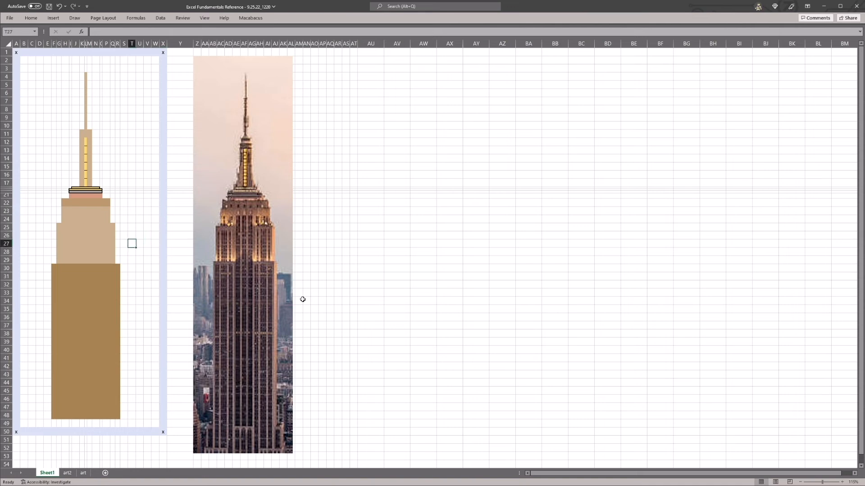
key("Up")
key("Left")
key("Up")
key("Left")
key("Left")
key("Left")
key("Up")
key("Up")
key("Up")
key("Left")
key("Left")
key("Left")
key("shift+Right")
key("shift+Right")
key("shift+Right")
key("shift+Down")
key("shift+Down")
key("shift+Right")
key("shift+Right")
key("shift+Right")
key("shift+Right")
key("shift+Down")
key("shift+Right")
key("shift+Right")
key("shift+Down")
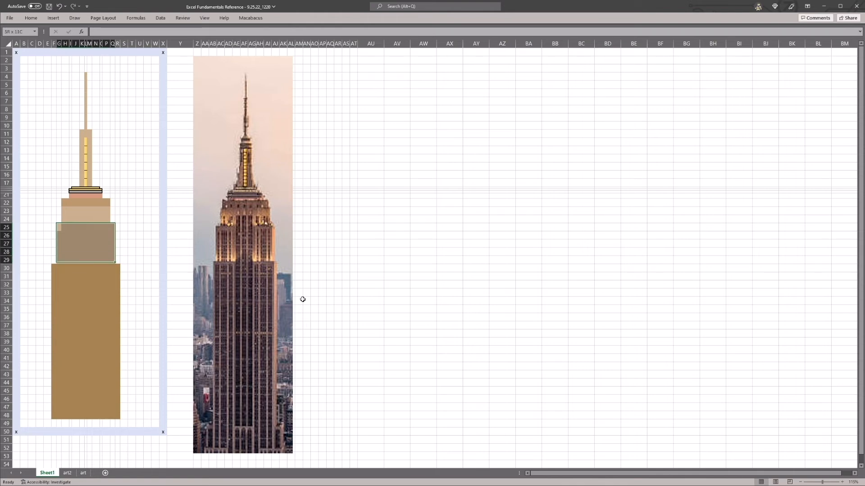
key("alt+h")
key("h")
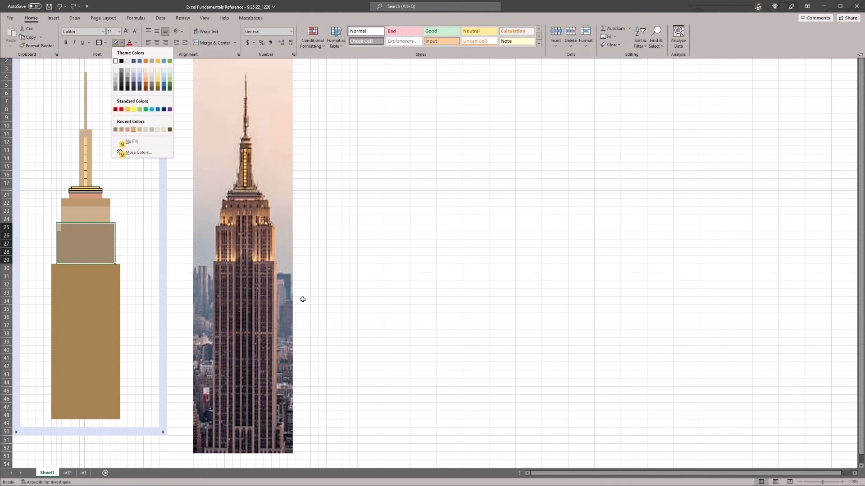
key("Escape")
key("Escape")
key("Escape")
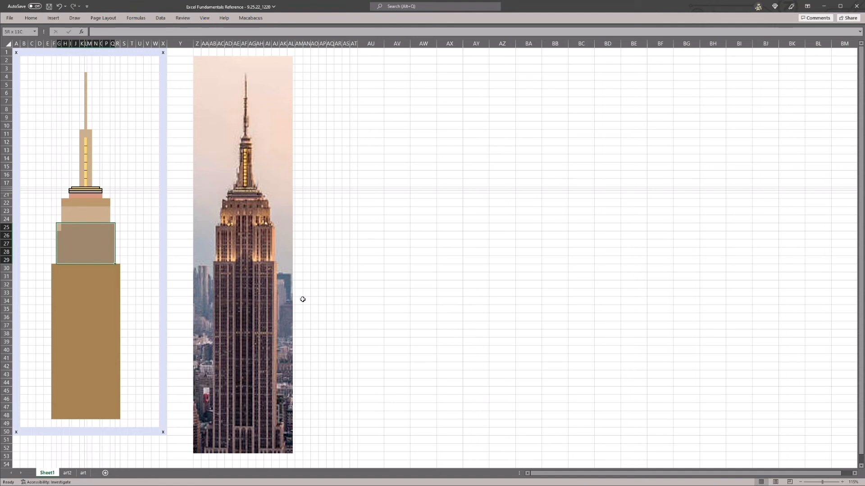
- Fill the tier block G25:Q29 with a custom tan slightly darker than the tier above it, and save the workbook
key("Down")
key("Down")
key("Down")
key("Down")
key("Down")
key("ctrl+c")
key("Up")
key("shift+Right")
key("shift+Up")
key("shift+Right")
key("shift+Up")
key("shift+Right")
key("shift+Up")
key("shift+Right")
key("shift+Up")
key("shift+Right")
key("shift+Right")
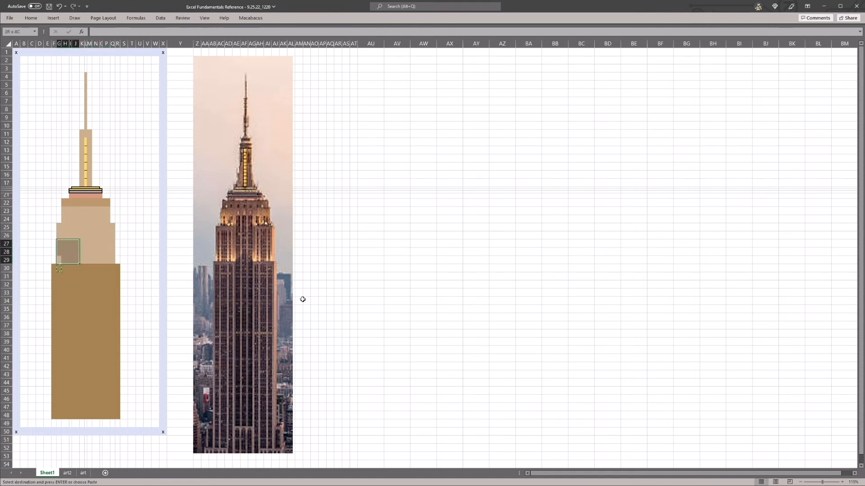
key("shift+Right")
key("shift+Right")
key("shift+Right")
key("shift+Right")
key("F4")
key("alt+h")
key("h")
key("m")
left_click(229, 156)
left_click(254, 124)
left_click(147, 268)
key("ctrl+s")
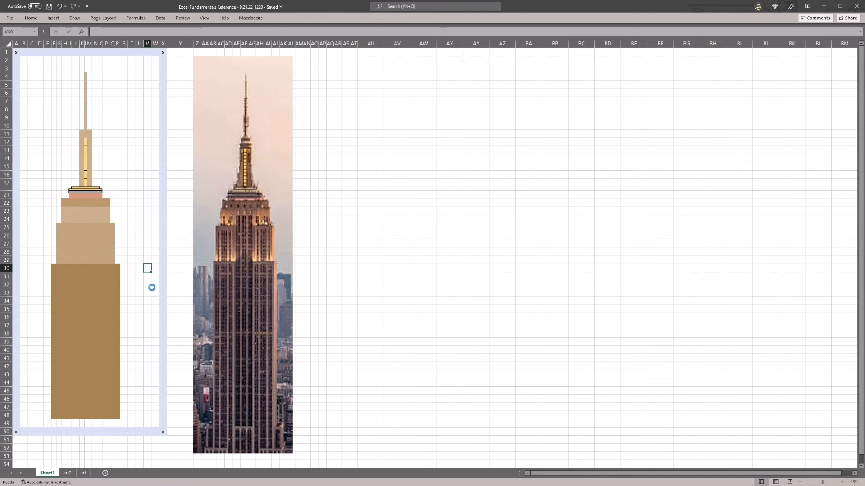
- Copy the shaft's brown cell K30 onto J24:N29 to extend the shaft up through the centre of the upper tiers
key("Left")
key("Left")
key("Up")
key("Left")
key("Left")
key("Left")
key("Left")
key("Left")
key("Left")
key("Left")
key("Left")
key("Left")
key("Left")
key("Left")
key("Left")
key("Left")
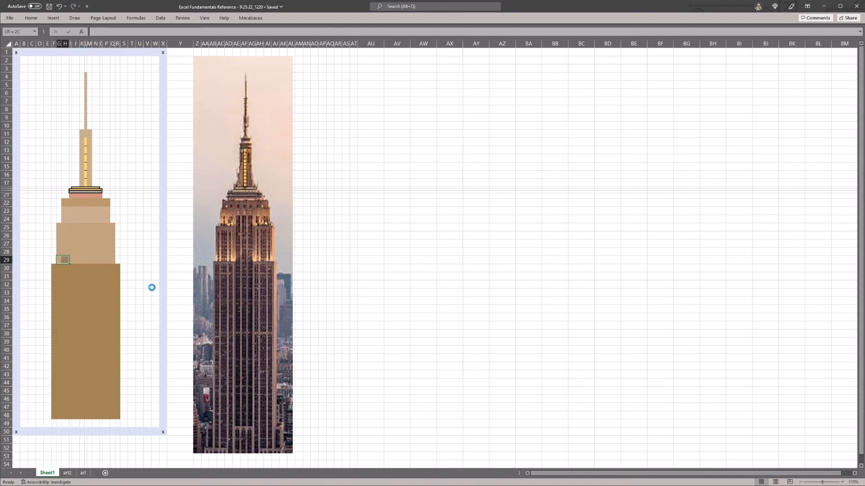
key("Right")
key("Down")
key("Right")
key("Right")
key("Right")
key("ctrl+c")
key("Left")
key("Up")
key("shift+Right")
key("shift+Right")
key("shift+Right")
key("shift+Right")
key("shift+Up")
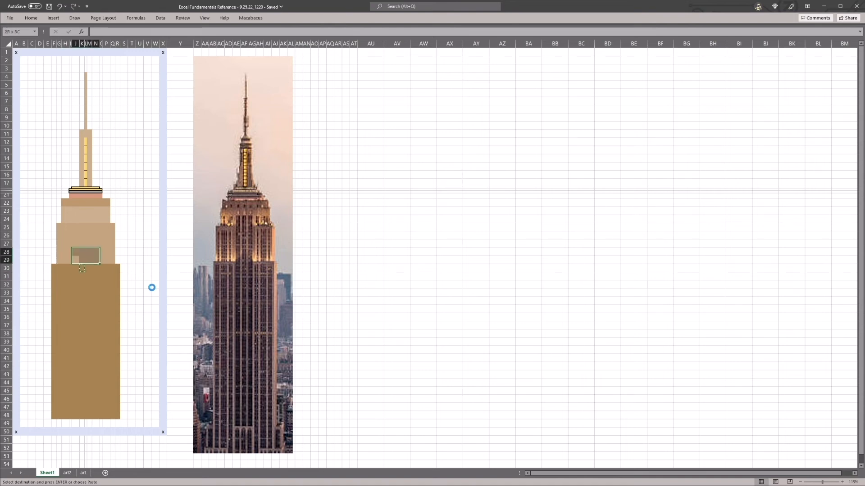
key("shift+Up")
key("shift+Up")
key("shift+Up")
key("shift+Up")
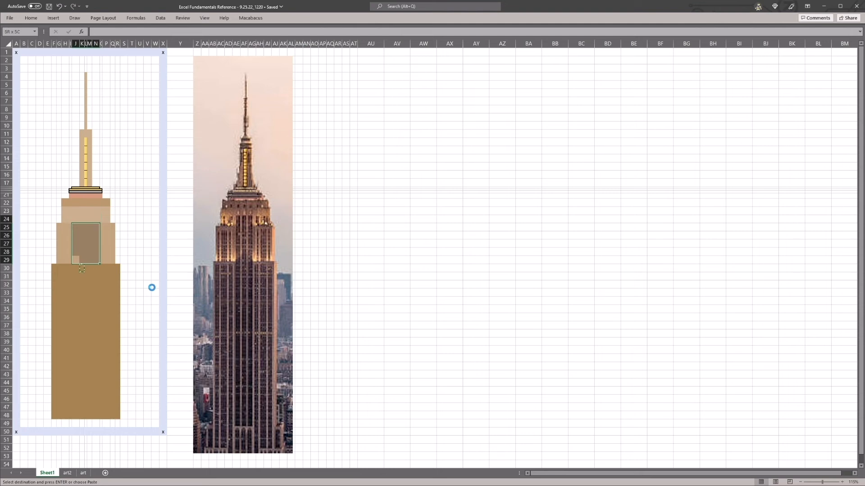
key("ctrl+v")
key("Down")
key("Down")
key("Down")
key("Escape")
- Copy the darker tan cell J22 onto the row 25 cells on both sides of the brown centre, within G25:Q25
key("Up")
key("Up")
key("Up")
key("Up")
key("Left")
key("Up")
key("Left")
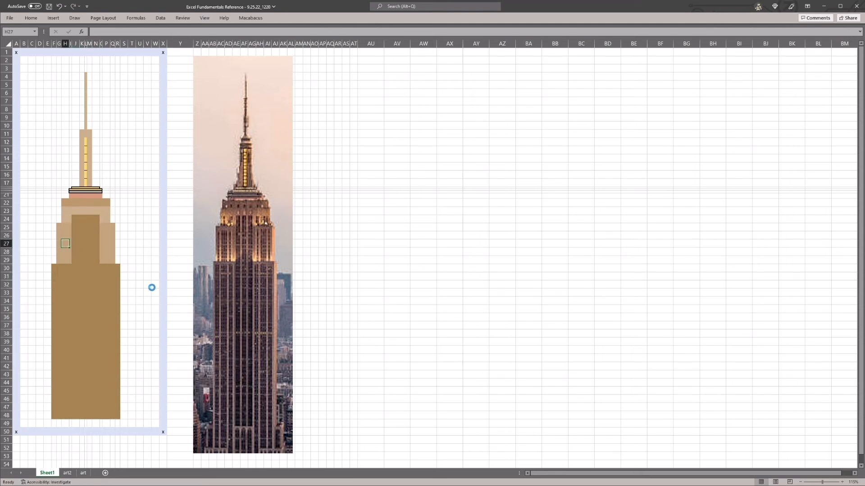
key("Up")
key("Up")
key("Up")
key("Up")
key("Up")
key("Right")
key("Right")
key("ctrl+c")
key("Down")
key("Down")
key("Left")
key("Left")
key("Down")
key("Left")
key("shift+Right")
key("ctrl+v")
key("Right")
key("Right")
key("Right")
key("Right")
key("Right")
key("Right")
key("Right")
key("Right")
key("shift+Right")
key("Escape")
- Copy the darker tan cell Q25 onto Q26 and G26 at the outer edges of the lower tier
key("Right")
key("Right")
key("ctrl+c")
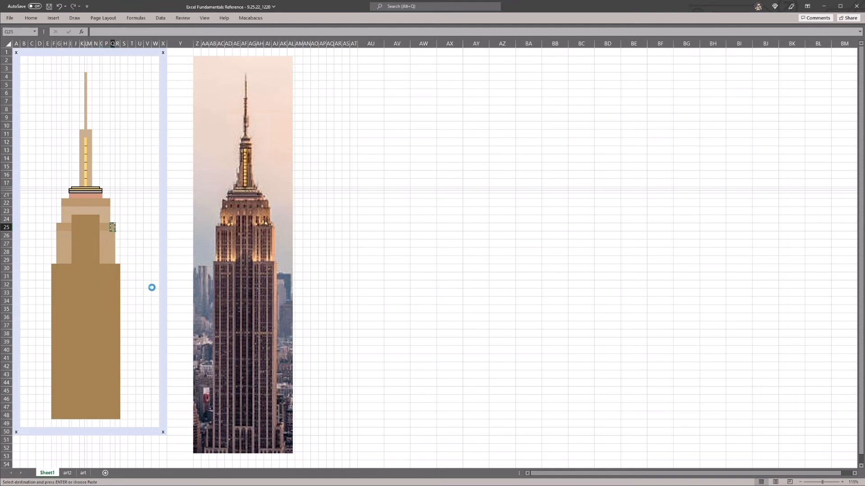
key("Down")
key("ctrl+v")
key("Left")
key("Left")
key("Left")
key("Left")
key("Left")
key("Left")
key("Left")
key("Left")
key("Left")
key("Left")
key("ctrl+v")
- Try the copied darker tan across the row 23 cells directly above the brown centre
key("Right")
key("Up")
key("Right")
key("Up")
key("Up")
key("ctrl+v")
key("ctrl+v")
key("Right")
key("ctrl+v")
key("Right")
key("ctrl+v")
key("Right")
key("ctrl+v")
key("Right")
key("ctrl+v")
key("Right")
key("ctrl+v")
- Copy the lighter tan back onto the two end cells of the darker strip in row 23
key("Down")
key("ctrl+c")
key("Up")
key("ctrl+v")
key("Left")
key("Left")
key("Left")
key("Left")
key("Left")
key("Left")
key("ctrl+v")
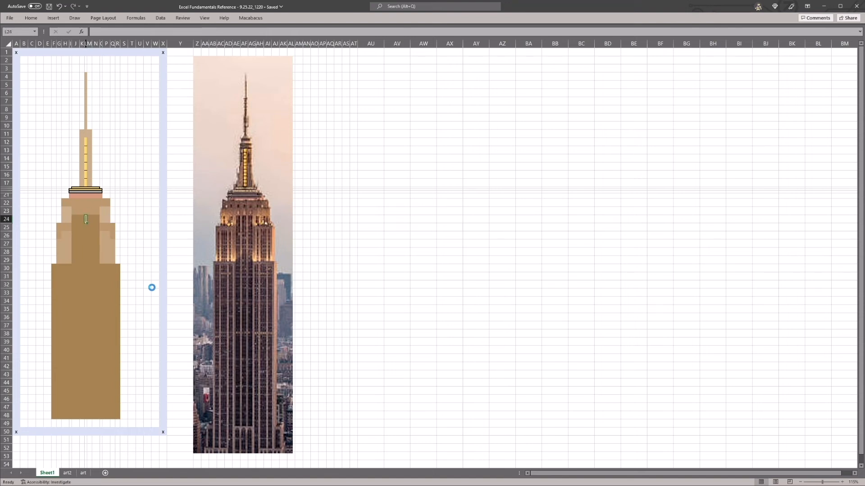
- Return the row 23 cells J23:N23 above the brown centre to the lighter tan
key("Up")
key("shift+Left")
key("shift+Left")
key("shift+Right")
key("ctrl+r")
- Fill G29:I29, the bottom row of the tier beside the brown centre, with a light gold theme colour
key("Right")
key("Down")
key("Down")
key("Down")
key("Down")
key("Down")
key("Down")
key("Down")
key("Left")
key("Left")
key("Left")
key("Up")
key("shift+Right")
key("alt")
key("h")
key("h")
key("Down")
key("Right")
key("Right")
key("Right")
key("Down")
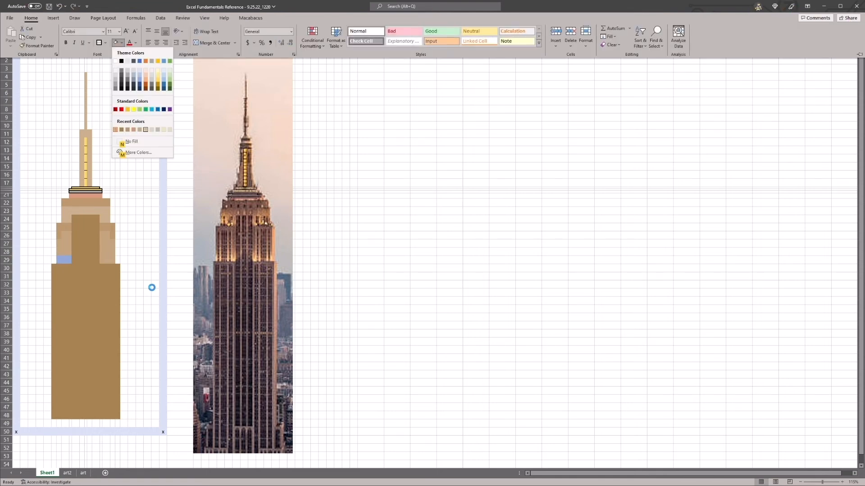
key("Left")
key("Left")
key("Left")
key("Up")
key("Return")
- Copy the light gold cell onto I28, O28 and O29:Q29 around the brown centre, and save the workbook
key("ctrl+c")
key("Right")
key("Right")
key("Right")
key("ctrl+v")
key("Right")
key("Right")
key("Up")
key("ctrl+v")
key("Down")
key("ctrl+v")
key("Right")
key("ctrl+v")
key("Right")
key("ctrl+v")
key("Escape")
key("Left")
key("Left")
key("ctrl+s")
- Fill K25:K48, a narrow vertical stripe running down the brown centre of the building, with black
key("Left")
key("Left")
key("Left")
key("Up")
key("Up")
key("Up")
key("Up")
key("Up")
key("Up")
key("Down")
key("Down")
key("Up")
key("Left")
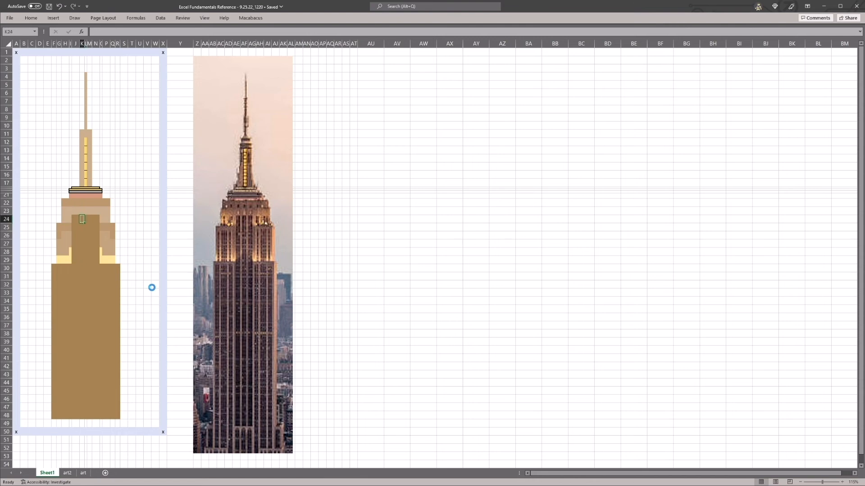
key("Right")
key("Down")
key("shift+Down")
key("shift+Down")
key("shift+Down")
key("shift+Down")
key("shift+Down")
key("shift+Down")
key("shift+Down")
key("shift+Down")
key("shift+Down")
key("shift+Down")
key("shift+Down")
key("shift+Down")
key("shift+Down")
key("shift+Down")
key("shift+Down")
key("shift+Down")
key("shift+Down")
key("shift+Down")
key("shift+Down")
key("shift+Down")
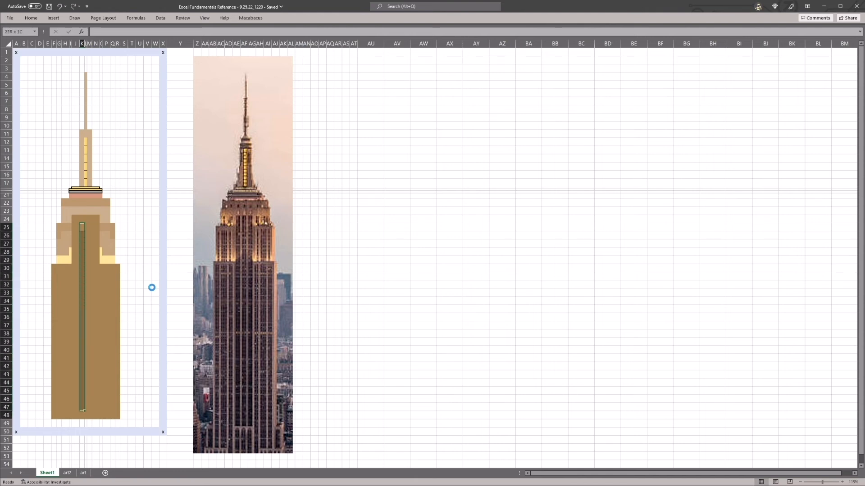
key("alt+h")
key("h")
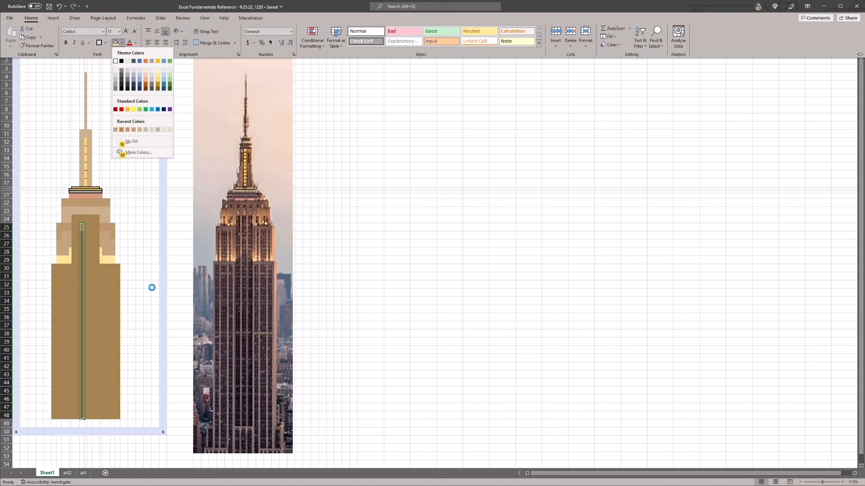
key("Up")
key("Right")
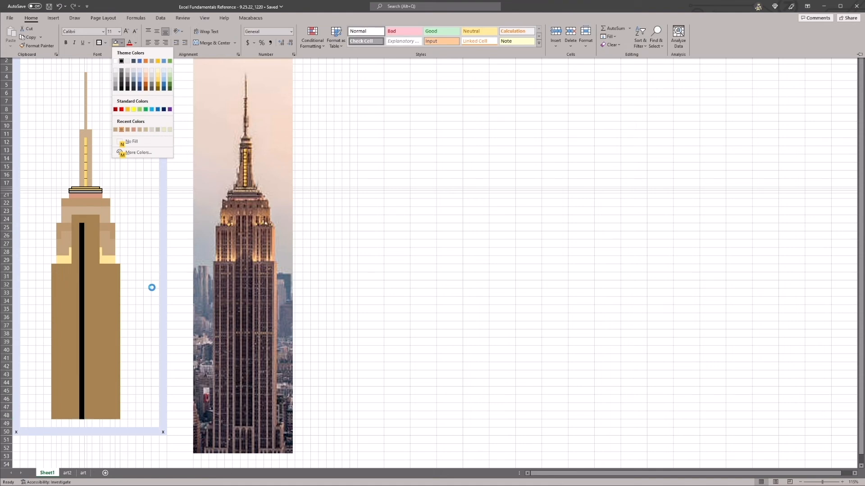
key("Return")
- Copy the black stripe onto M25:M48 so two parallel dark strips run down the building's centre
key("ctrl+c")
key("Right")
key("Right")
key("ctrl+v")
key("Escape")
key("Right")
key("Left")
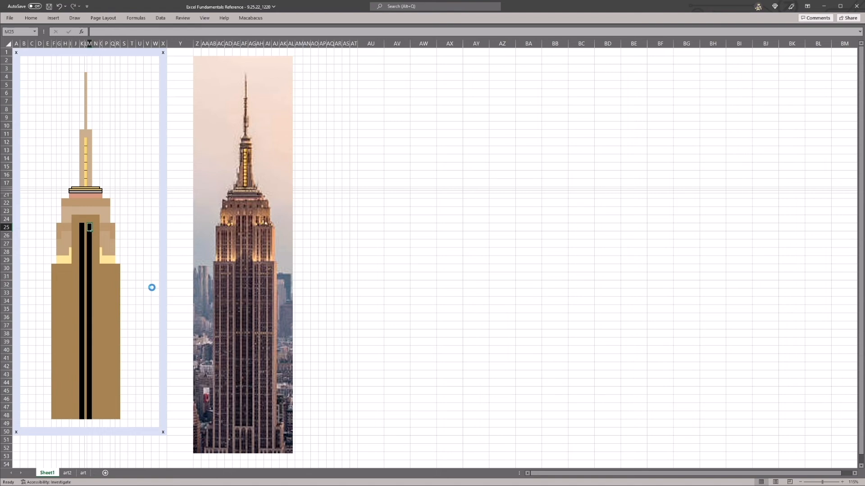
key("Left")
key("Right")
key("Down")
key("Up")
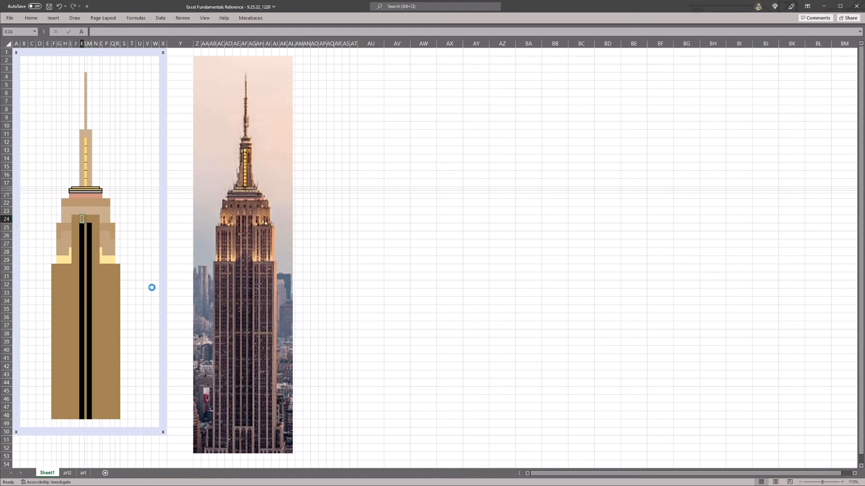
key("shift+Down")
key("shift+Down")
key("shift+Down")
key("shift+Down")
key("shift+Down")
key("shift+Down")
key("shift+Down")
key("shift+Down")
key("shift+Down")
key("shift+Down")
key("shift+Down")
key("shift+Down")
key("shift+Down")
key("shift+Down")
key("shift+Down")
key("shift+Down")
key("shift+Down")
key("shift+Down")
key("shift+Down")
key("shift+Down")
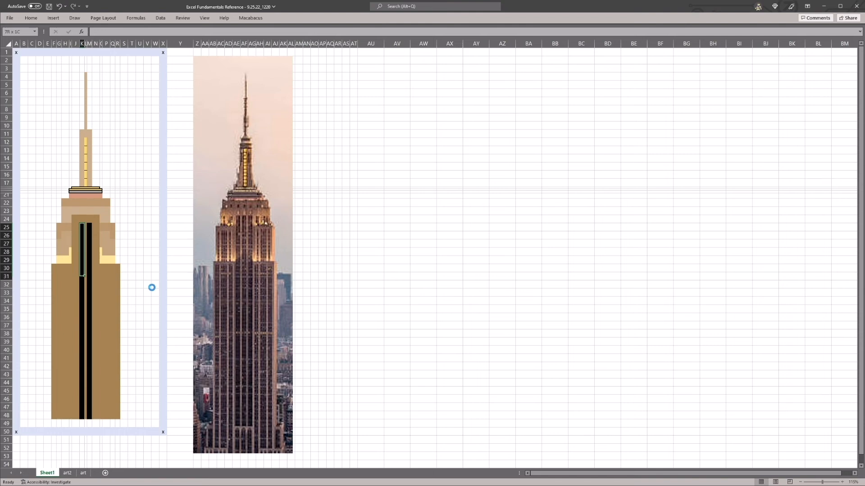
key("shift+Up")
key("shift+Up")
key("shift+Up")
key("shift+Up")
key("shift+Up")
key("shift+Up")
key("shift+Up")
key("shift+Up")
key("shift+Up")
key("shift+Up")
key("shift+Up")
key("shift+Up")
key("shift+Up")
key("shift+Up")
key("shift+Up")
key("shift+Up")
key("shift+Up")
key("shift+Up")
key("shift+Up")
key("shift+Up")
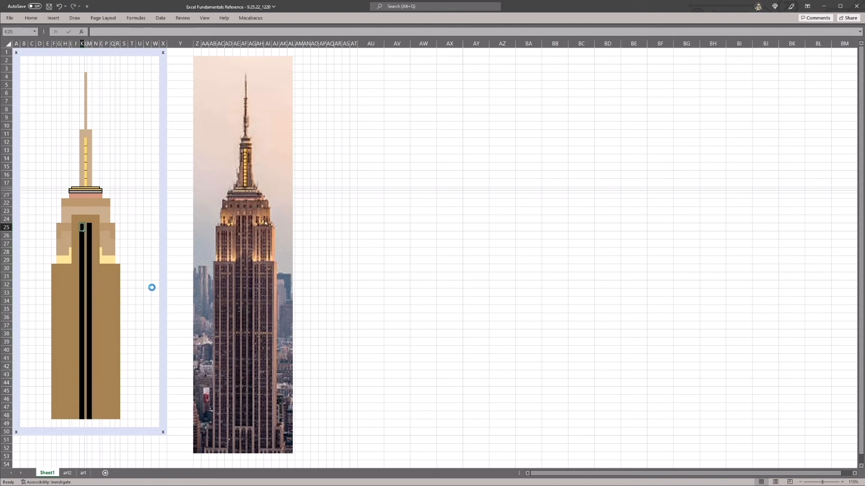
- Save the workbook
key("ctrl+s")
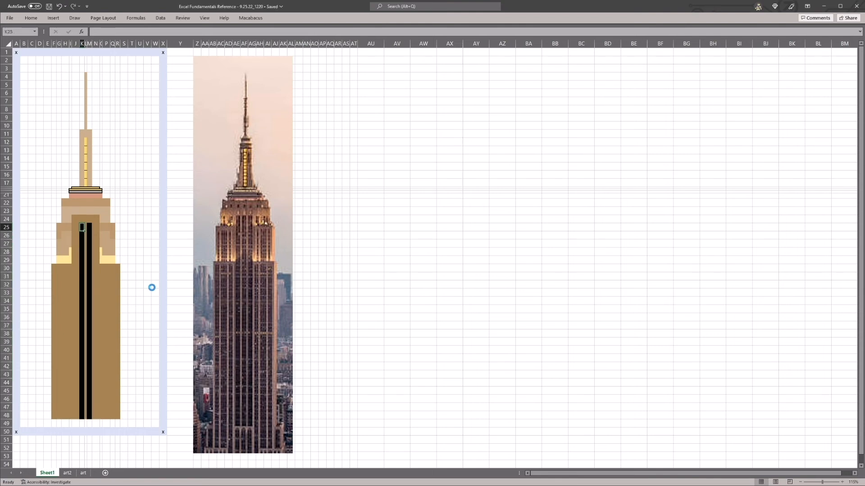
key("shift+Down")
key("shift+Down")
key("shift+Down")
key("shift+Down")
key("Left")
key("alt+h")
key("h")
key("m")
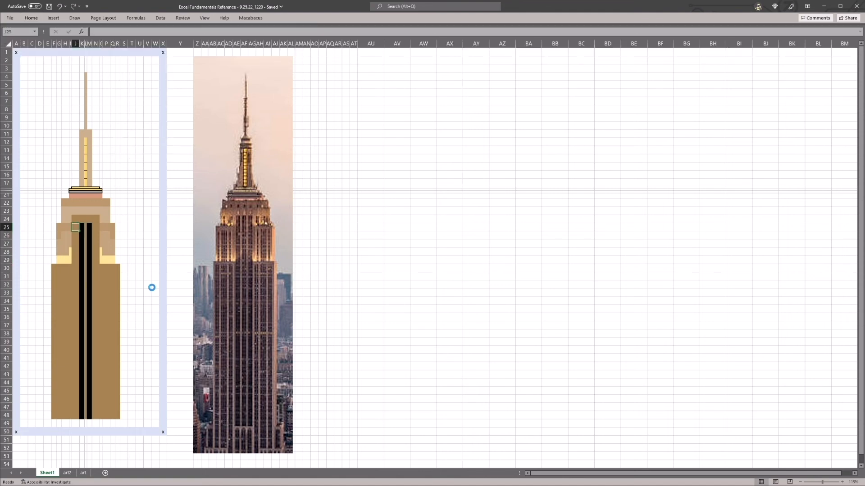
key("Return")
key("alt+h")
key("h")
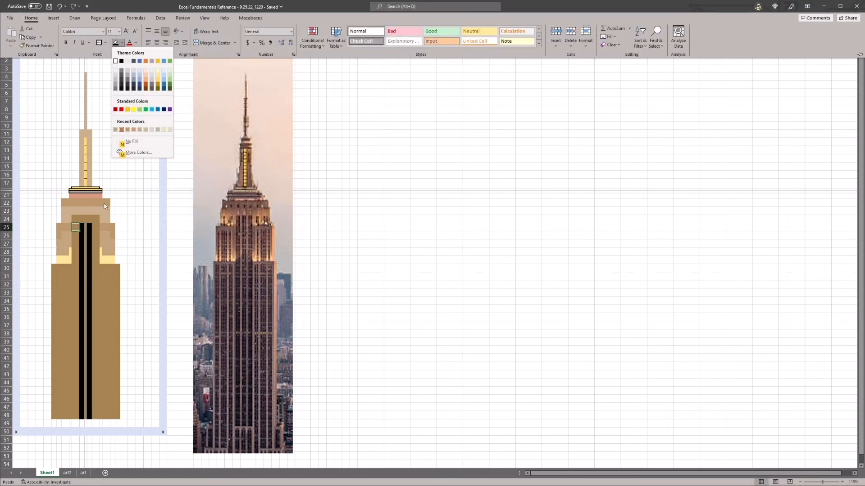
left_click(128, 131)
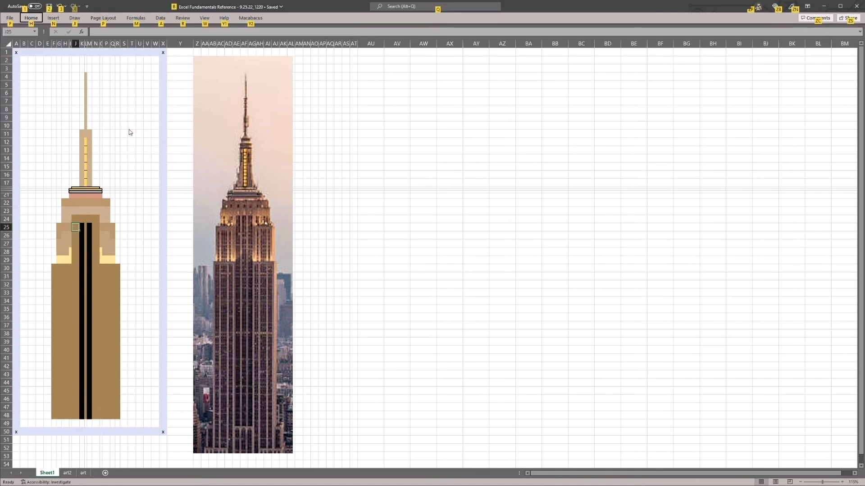
key("Right")
key("ctrl+shift+Down")
key("ctrl+Up")
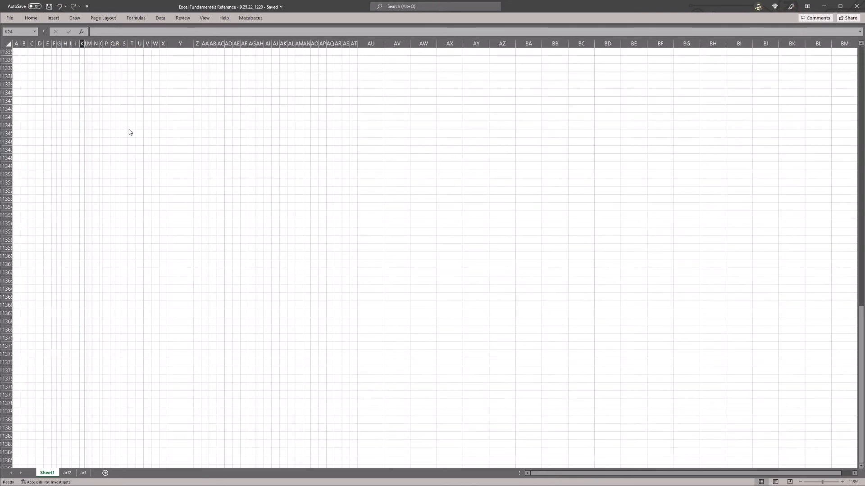
- Add brown outline and inside borders to the black stripe K25:K48, using the recent colour that matches the building's fill
key("Down")
key("Down")
key("Down")
key("Down")
key("Down")
key("Down")
key("Down")
key("Down")
key("Down")
key("Down")
key("Down")
key("Down")
key("Down")
key("Down")
key("Down")
key("Down")
key("Down")
key("Down")
key("Down")
key("Down")
key("Down")
key("shift+Down")
key("shift+Down")
key("shift+Down")
key("shift+Down")
key("shift+Down")
key("shift+Down")
key("shift+Down")
key("shift+Down")
key("shift+Down")
key("shift+Down")
key("shift+Down")
key("shift+Down")
key("shift+Down")
key("shift+Down")
key("shift+Down")
key("shift+Down")
key("shift+Down")
key("shift+Down")
key("shift+Down")
key("shift+Down")
key("shift+Down")
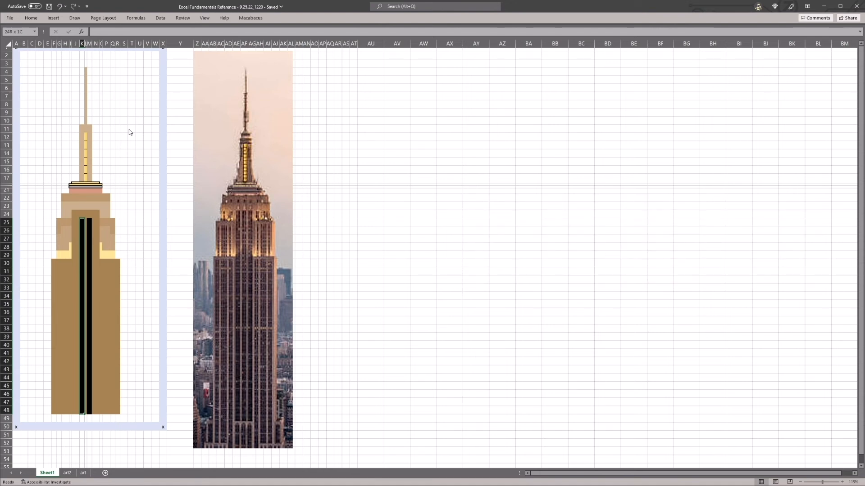
key("alt")
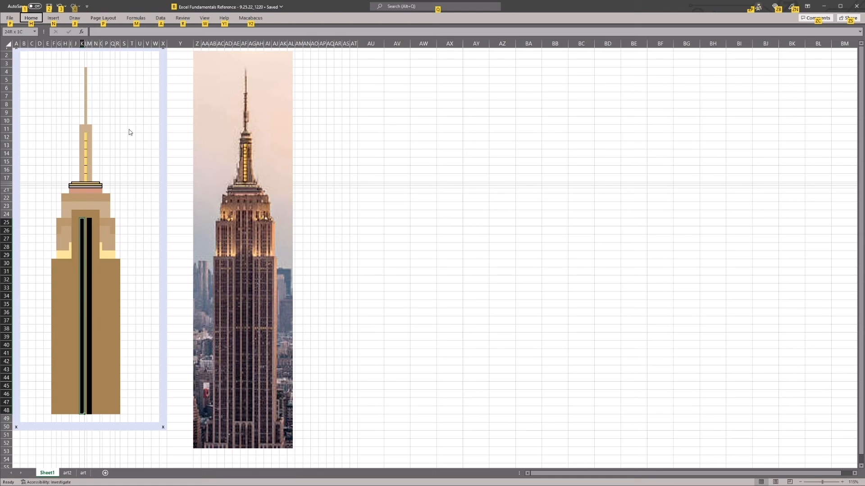
key("h")
key("b")
key("m")
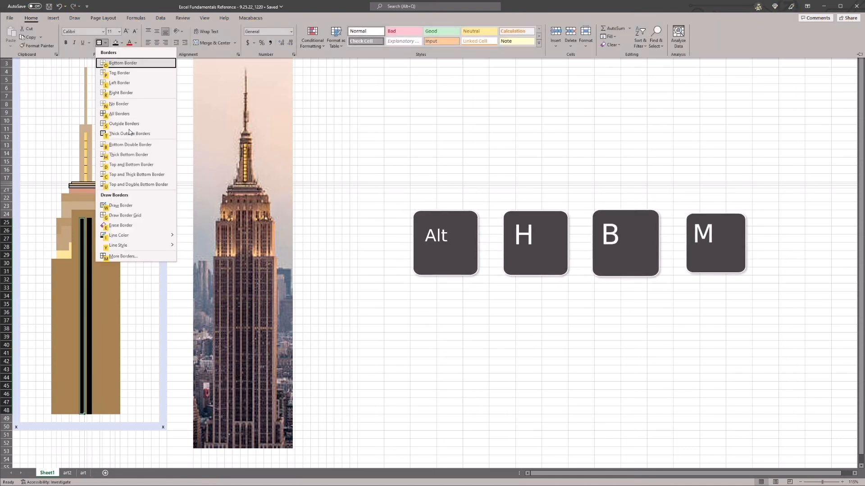
left_click(142, 177)
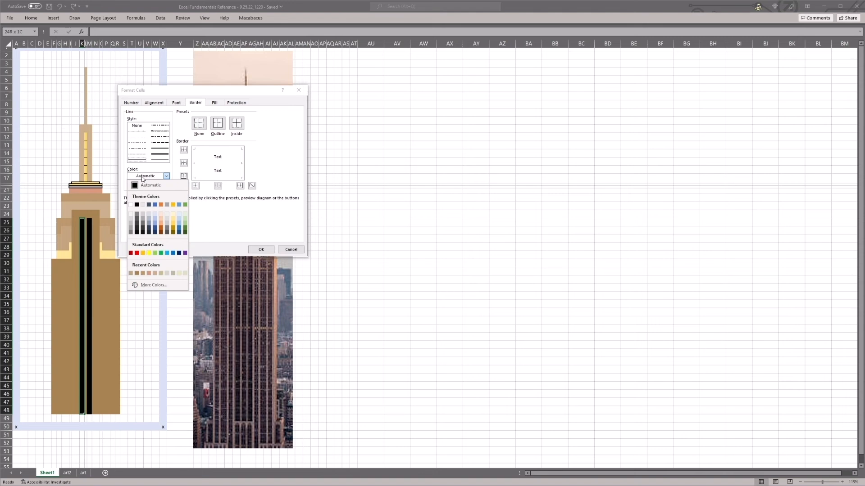
left_click(137, 273)
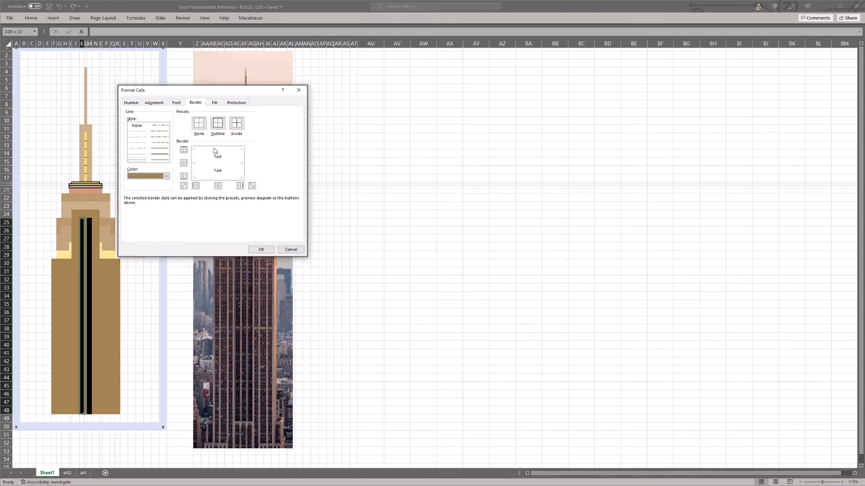
left_click_drag(244, 89, 548, 89)
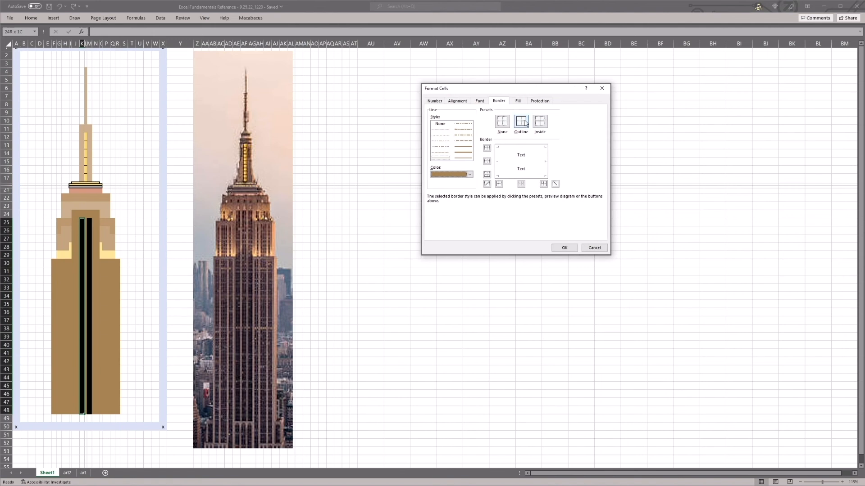
left_click(540, 122)
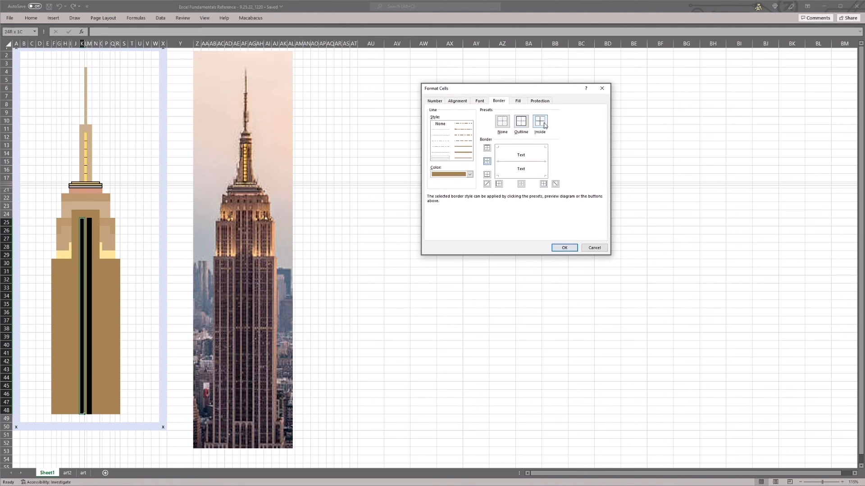
left_click(521, 123)
left_click(565, 248)
left_click(118, 321)
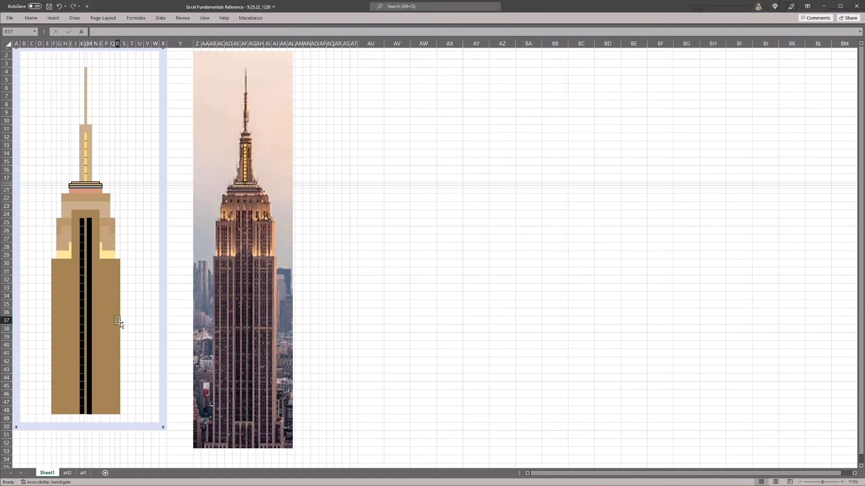
left_click_drag(95, 227, 92, 306)
left_click(95, 305)
left_click_drag(86, 215, 93, 287)
left_click(95, 248)
left_click_drag(89, 220, 95, 336)
- Repeat the brown outline and inside borders on the second black stripe, M25:M48
left_click(89, 410)
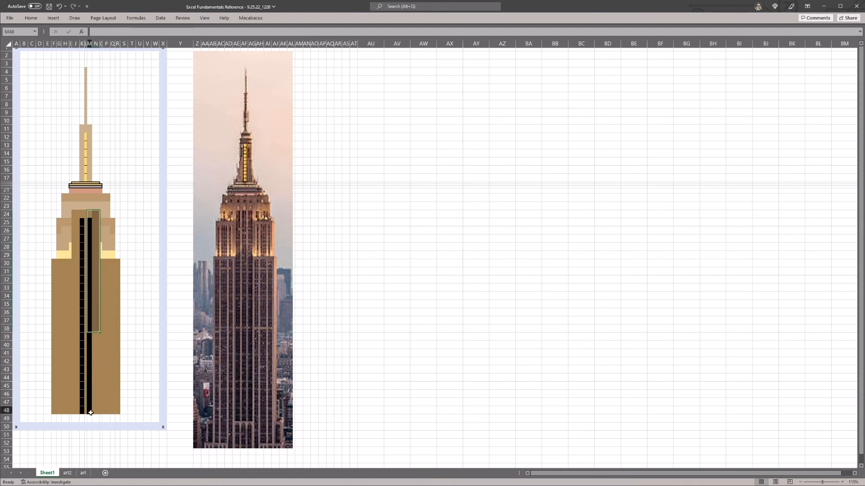
key("shift+Up")
key("shift+Up")
key("shift+Up")
key("shift+Up")
key("shift+Up")
key("shift+Up")
key("shift+Up")
key("shift+Up")
key("shift+Up")
key("shift+Up")
key("shift+Up")
key("shift+Up")
key("shift+Up")
key("shift+Up")
key("shift+Up")
key("shift+Up")
key("shift+Up")
key("shift+Up")
key("shift+Up")
key("shift+Up")
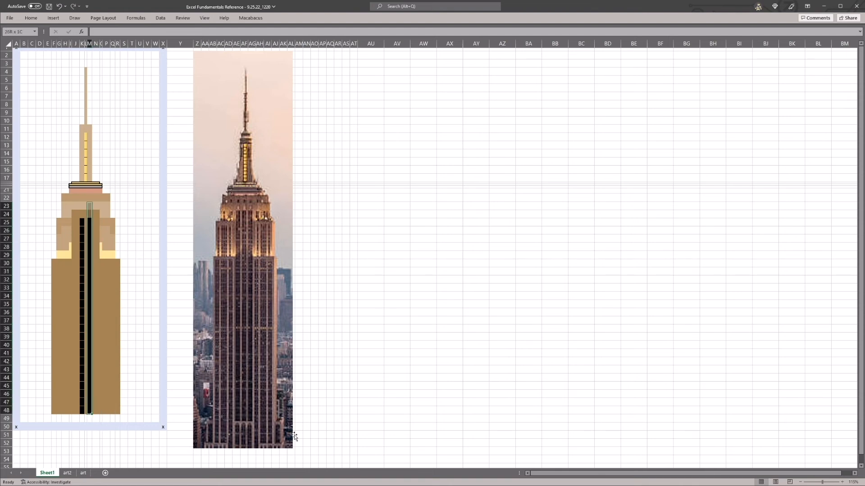
key("F4")
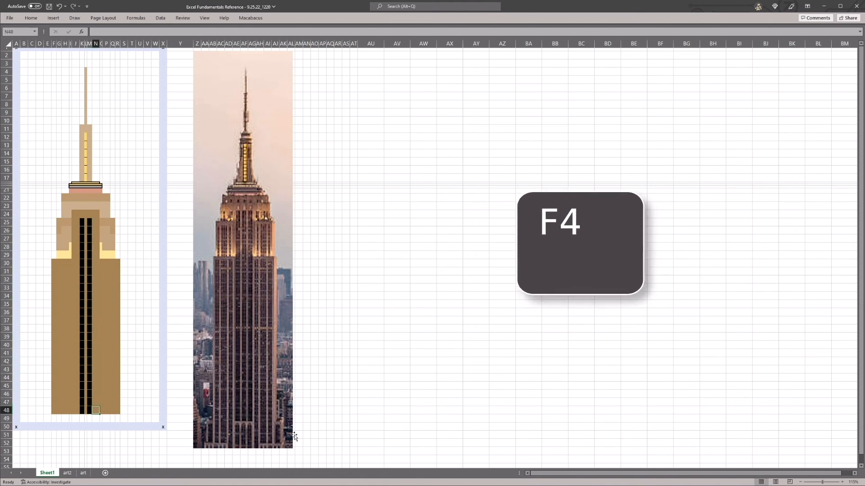
- Copy the brown-bordered black cell M40 onto P31:P48 to make a window column in the building's lower body
key("Up")
key("Up")
key("Up")
key("Up")
key("Up")
key("Up")
key("Up")
key("Up")
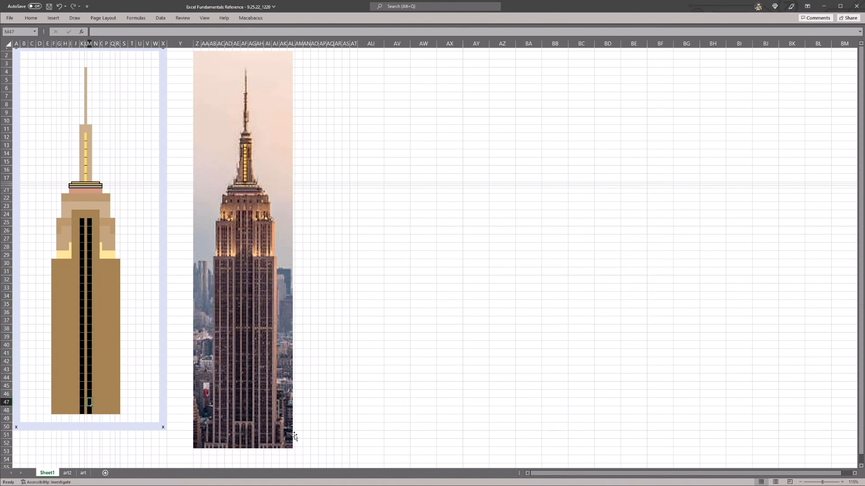
key("ctrl+c")
key("Right")
key("Right")
key("Up")
key("Up")
key("Up")
key("Up")
key("Up")
key("Up")
key("Right")
key("Up")
key("Up")
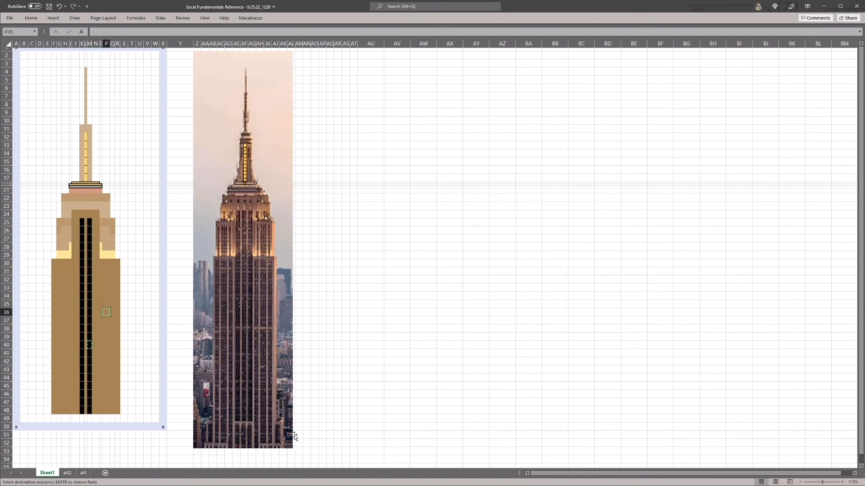
key("Up")
key("shift+Down")
key("shift+Down")
key("shift+Down")
key("shift+Down")
key("shift+Down")
key("shift+Down")
key("shift+Down")
key("shift+Down")
key("shift+Down")
key("shift+Down")
key("shift+Down")
key("shift+Down")
key("shift+Down")
key("shift+Down")
key("shift+Down")
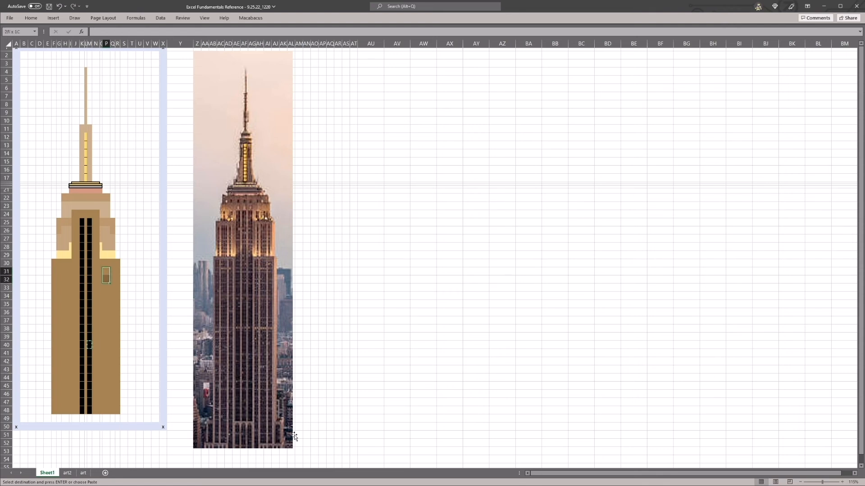
key("shift+Down")
key("shift+Down")
key("ctrl+v")
- Copy the brown-bordered black window cell onto N31:N48 to add another window column in the lower body
key("Right")
key("Left")
key("Left")
key("Left")
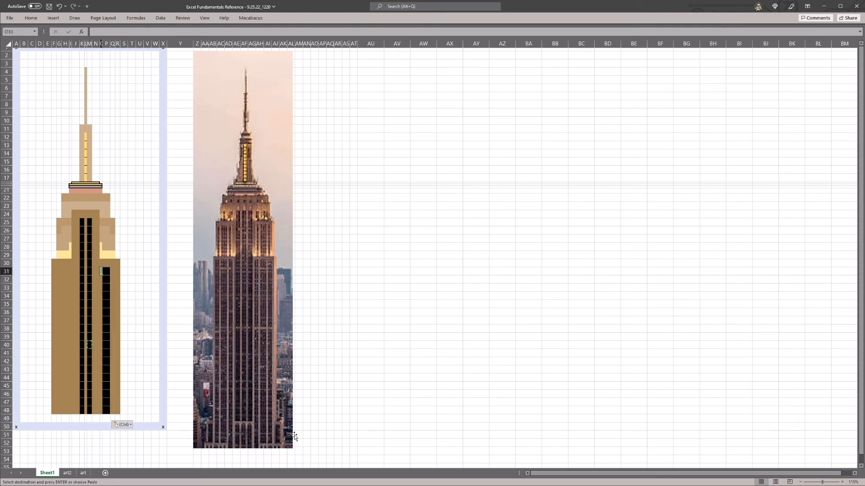
key("shift+Down")
key("shift+Down")
key("shift+Down")
key("shift+Down")
key("shift+Down")
key("shift+Down")
key("shift+Down")
key("shift+Down")
key("shift+Down")
key("shift+Down")
key("shift+Down")
key("shift+Down")
key("shift+Down")
key("shift+Down")
key("shift+Down")
key("shift+Down")
key("shift+Down")
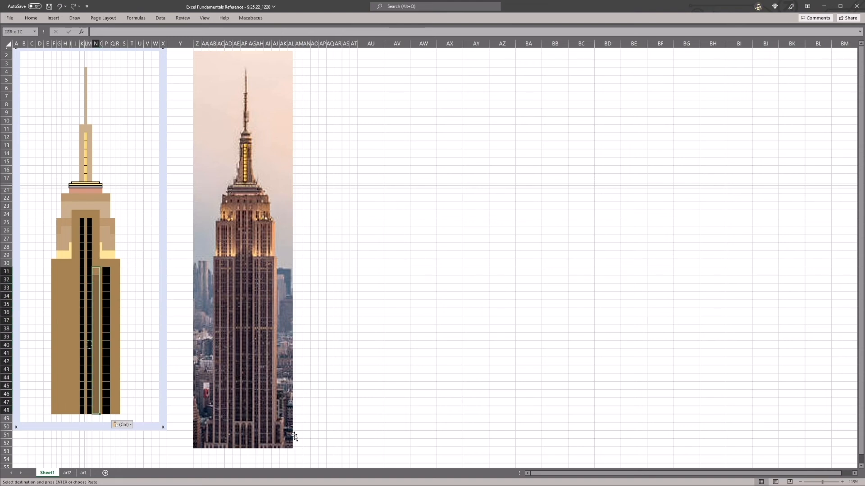
key("ctrl+v")
- Paste the same black window formatting onto J31:J48
key("Left")
key("Left")
key("Left")
key("Left")
key("shift+Down")
key("shift+Down")
key("shift+Down")
key("shift+Down")
key("shift+Down")
key("shift+Down")
key("shift+Down")
key("shift+Down")
key("shift+Down")
key("shift+Down")
key("shift+Down")
key("shift+Down")
key("shift+Down")
key("shift+Down")
key("shift+Down")
key("shift+Down")
key("shift+Down")
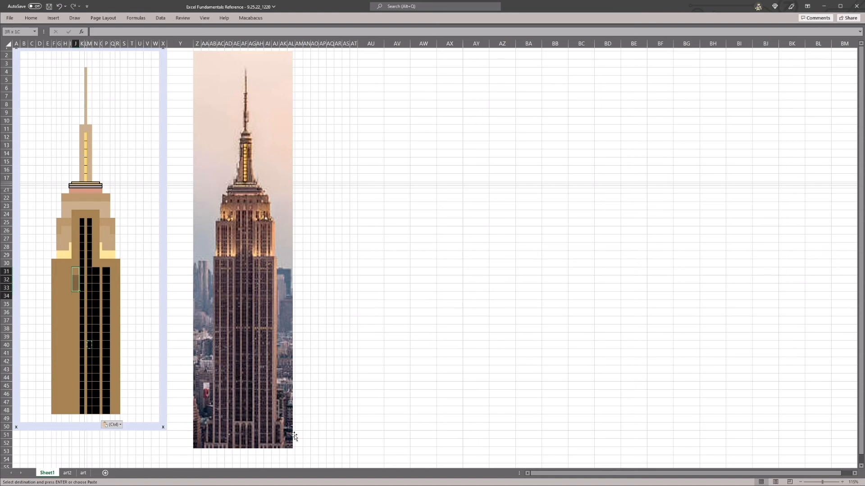
key("ctrl+v")
- Paste the black window cell onto H31:H48 to mirror the outer window column, and end the copying
key("Left")
key("Left")
key("Left")
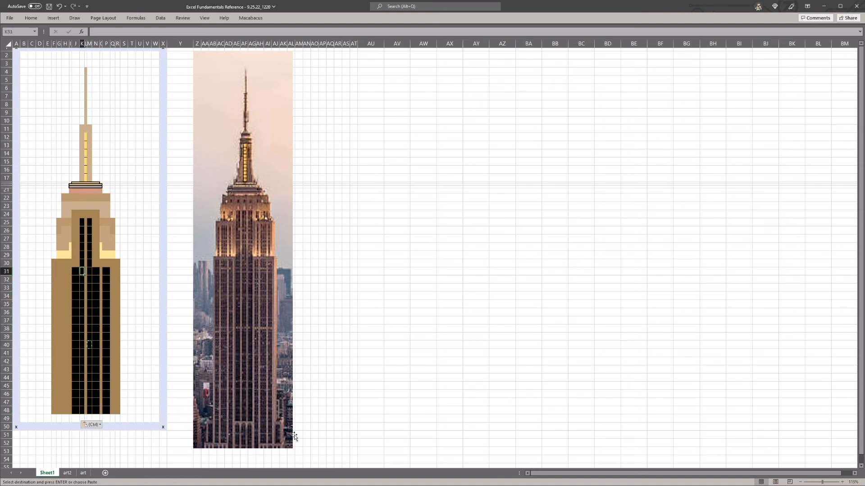
key("Right")
key("shift+Down")
key("shift+Down")
key("shift+Down")
key("shift+Down")
key("shift+Down")
key("shift+Down")
key("shift+Down")
key("shift+Down")
key("shift+Down")
key("shift+Down")
key("shift+Down")
key("shift+Down")
key("shift+Down")
key("shift+Down")
key("shift+Down")
key("shift+Down")
key("shift+Down")
key("shift+Down")
key("shift+Up")
key("ctrl+v")
key("Right")
key("Right")
key("Right")
key("Right")
key("Right")
key("Right")
key("Right")
key("Escape")
- Extend the building's brown fill from R46:R48 into S46:S48 to form a side block at the base
key("Right")
key("Right")
key("Right")
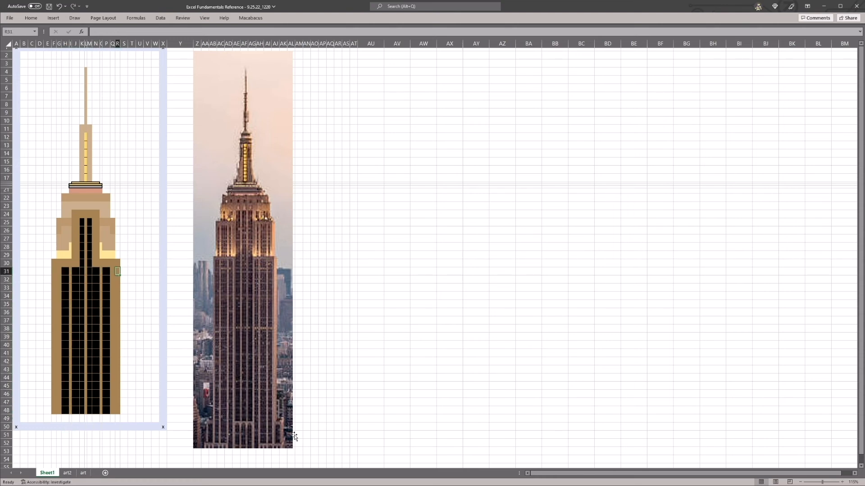
key("Down")
key("Down")
key("Down")
key("Down")
key("Down")
key("Down")
key("Down")
key("Down")
key("Down")
key("Down")
key("Down")
key("Down")
key("Down")
key("Down")
key("Down")
key("Down")
key("Down")
key("Down")
key("Up")
key("shift+Up")
key("shift+Right")
key("shift+Up")
key("ctrl+r")
- Fill the side block S46:S48 with a slightly darker custom brown, about RGB 159, 123, 75
key("Left")
key("Right")
key("Right")
key("Up")
key("Up")
key("Up")
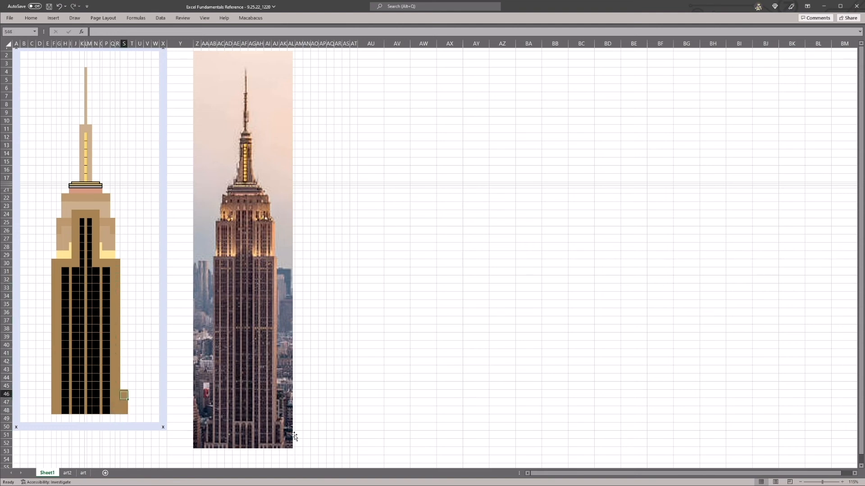
key("Down")
key("shift+Down")
key("shift+Down")
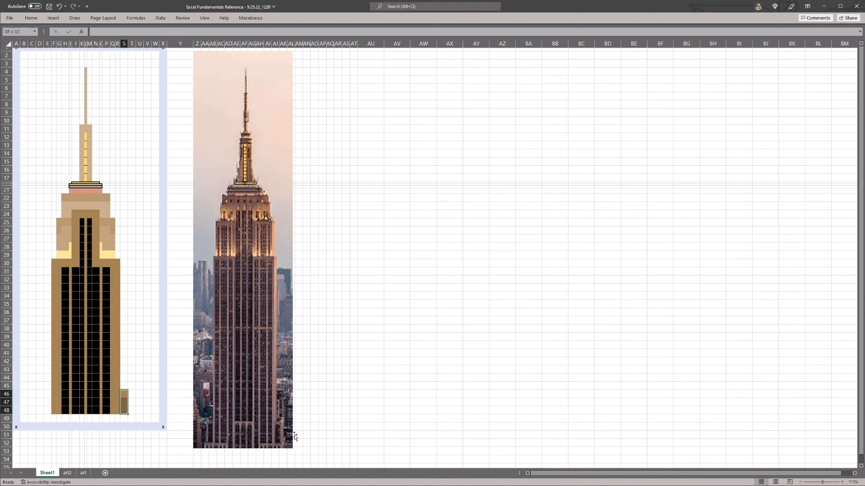
key("alt+h")
key("h")
key("m")
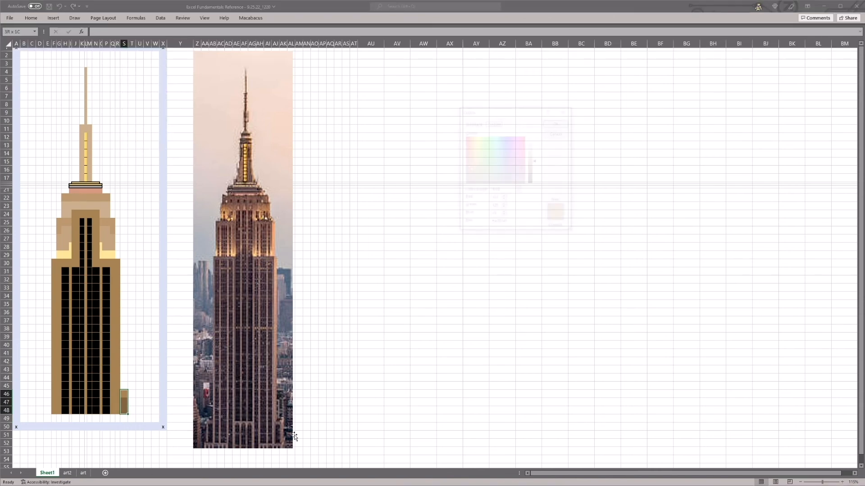
left_click_drag(536, 163, 534, 165)
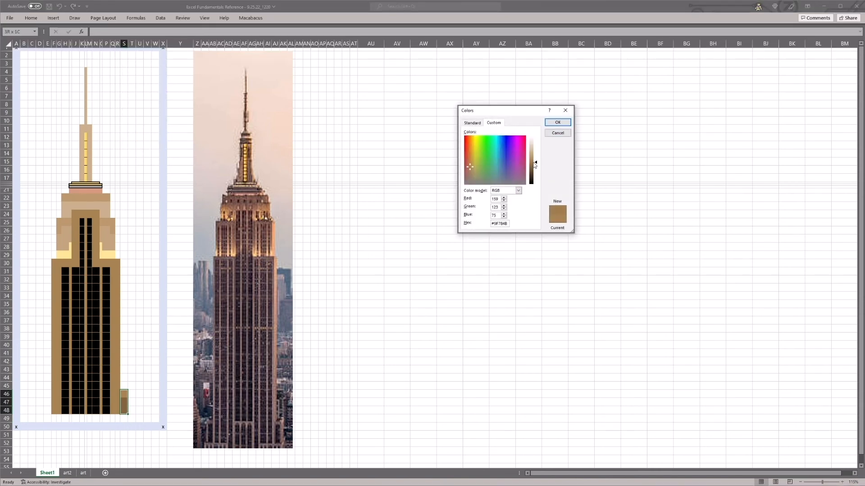
left_click(557, 122)
left_click(95, 337)
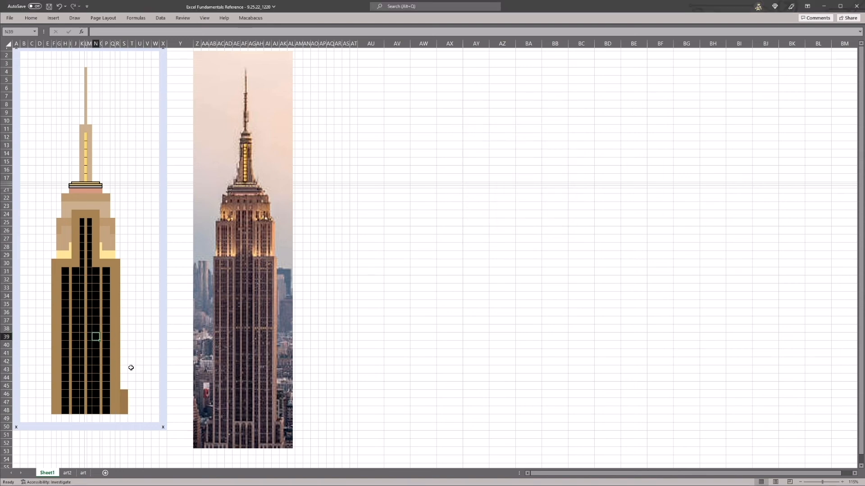
- Widen column S slightly to make the side block broader
left_click(125, 402)
key("Up")
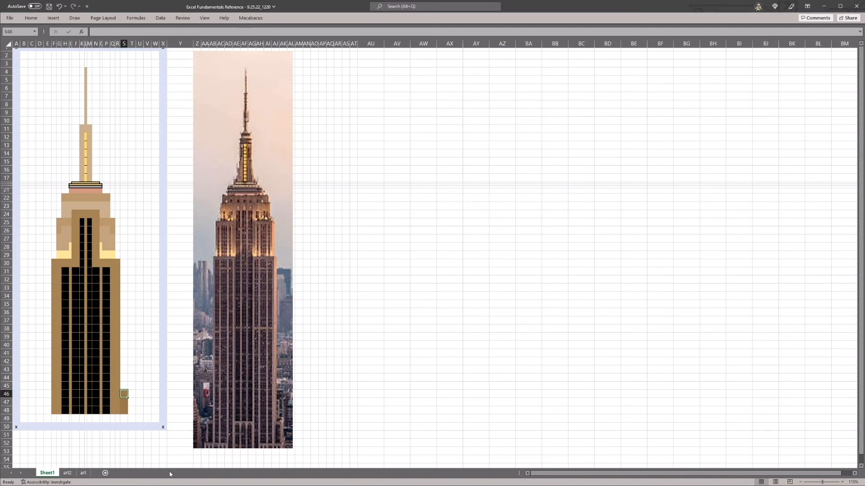
key("alt+h")
key("o")
key("w")
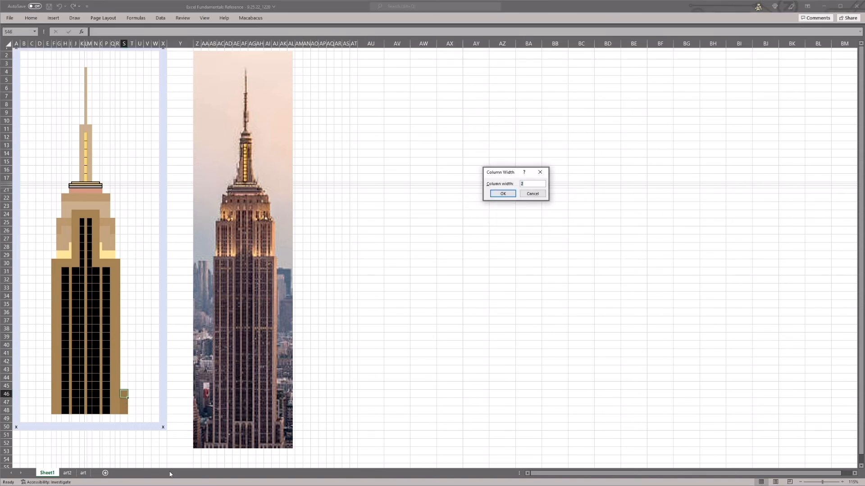
key("Return")
key("Right")
key("ctrl+space")
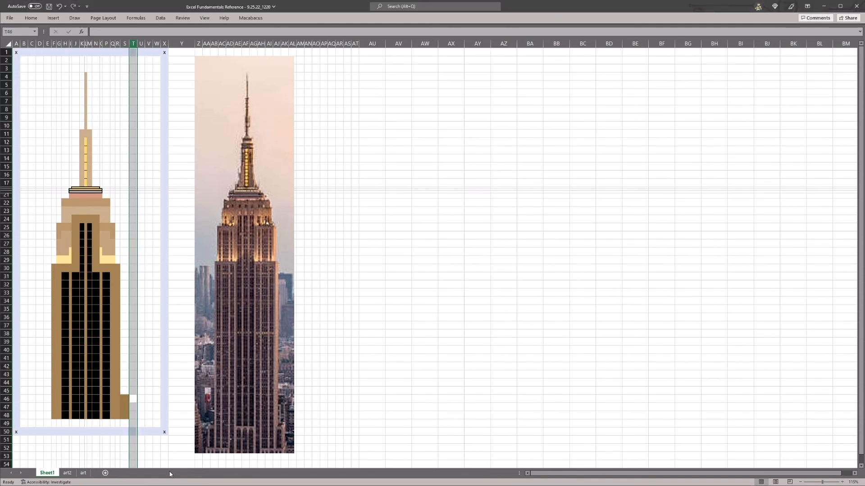
- Save the workbook
key("Left")
key("Down")
key("Up")
key("Down")
key("shift+Down")
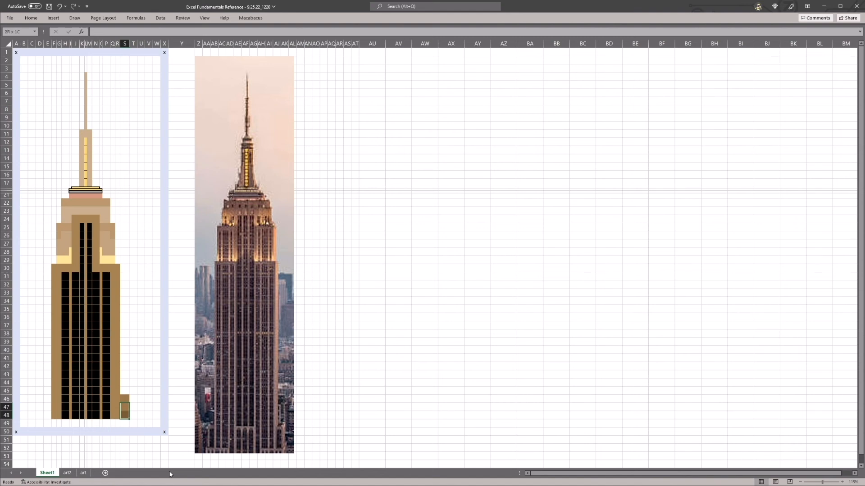
key("ctrl+s")
- Open the cell formatting options for S47:S48 and look through the font, border, fill, protection and number settings
left_click(121, 407)
key("shift+Down")
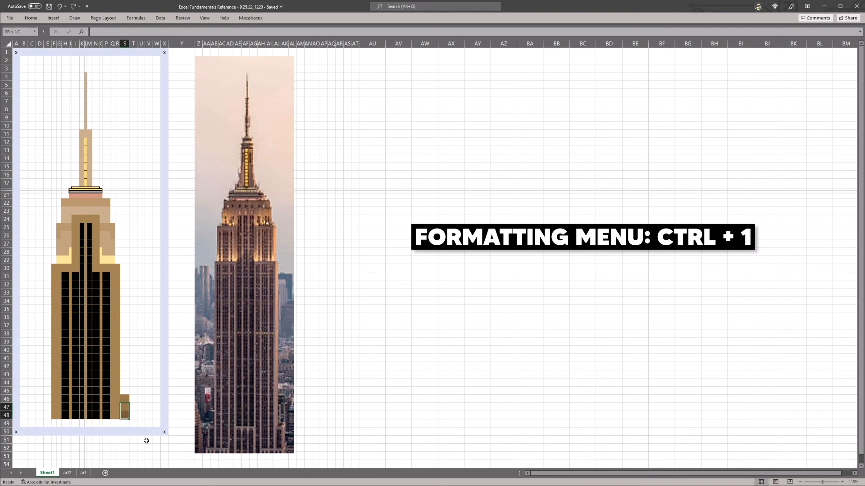
key("ctrl+1")
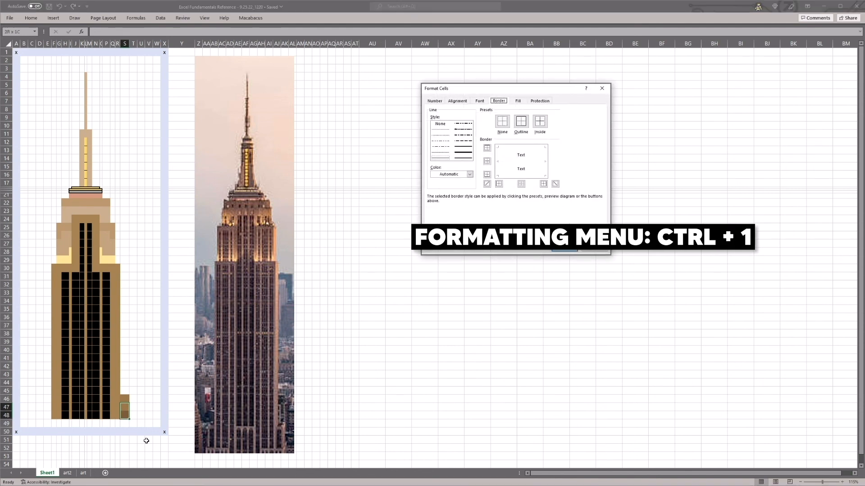
left_click(479, 102)
left_click(498, 101)
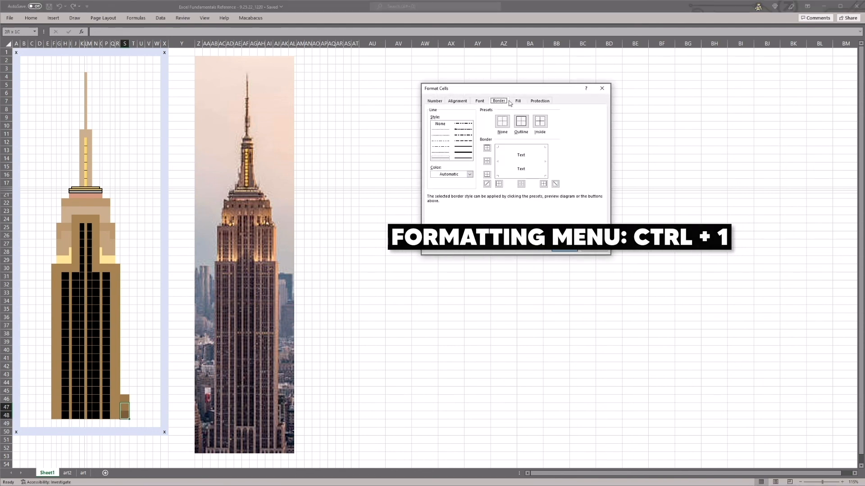
left_click(518, 101)
left_click(540, 101)
left_click(518, 101)
left_click_drag(475, 92, 441, 113)
left_click(401, 122)
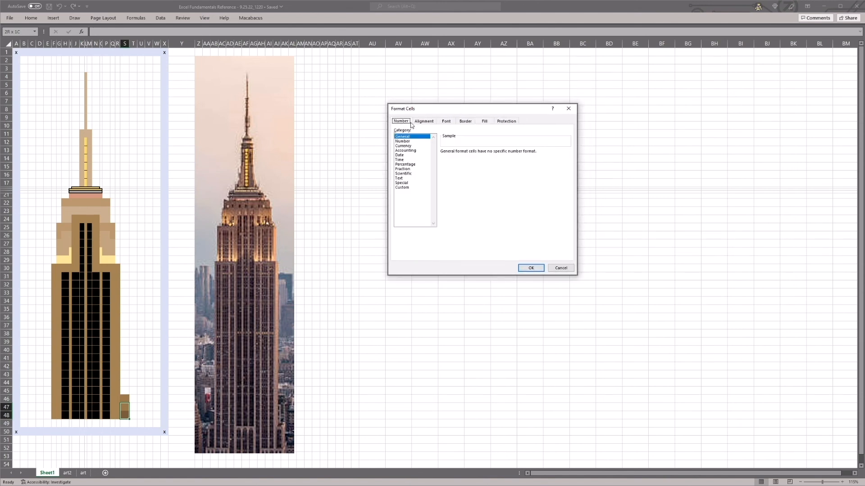
- Darken S47:S48 by applying the densest grey pattern style to the fill, with the automatic pattern colour
left_click(484, 122)
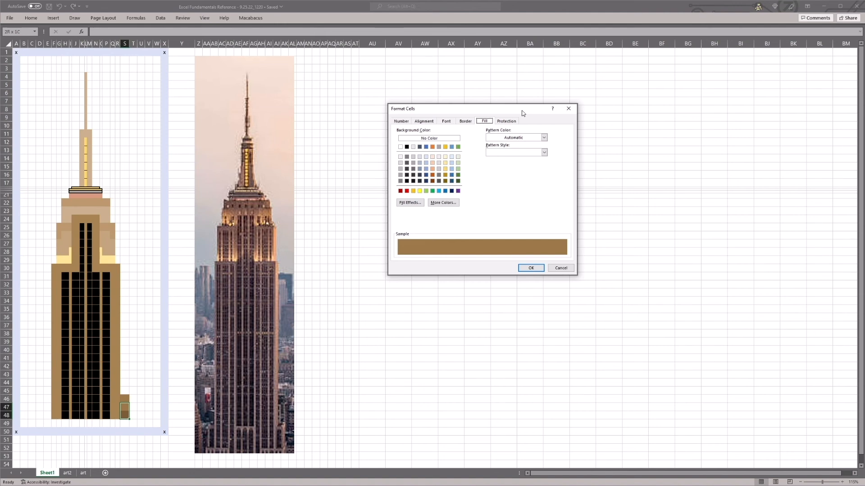
left_click(499, 139)
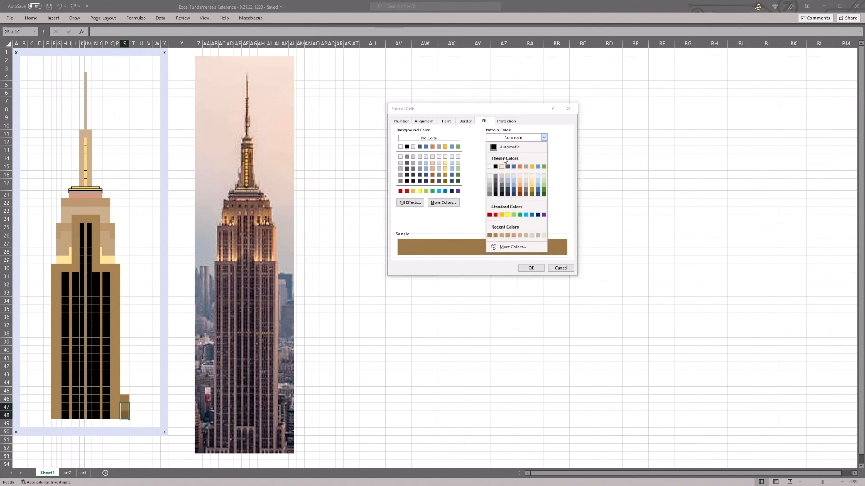
left_click(527, 148)
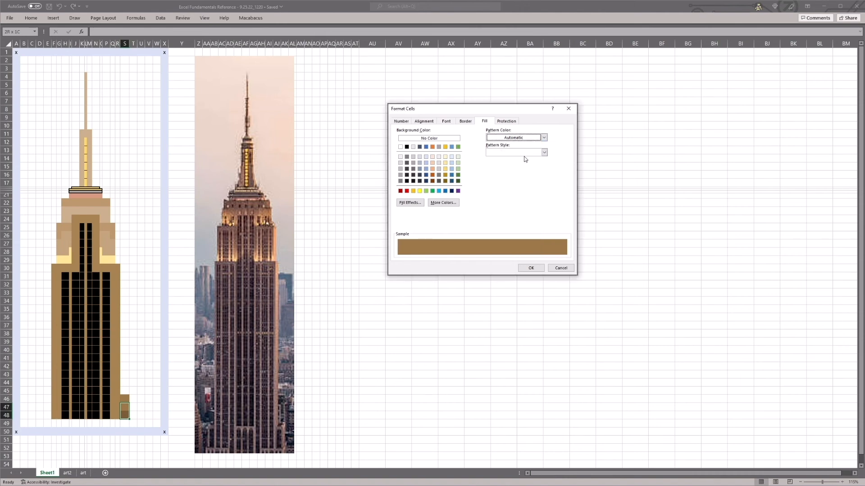
left_click(524, 152)
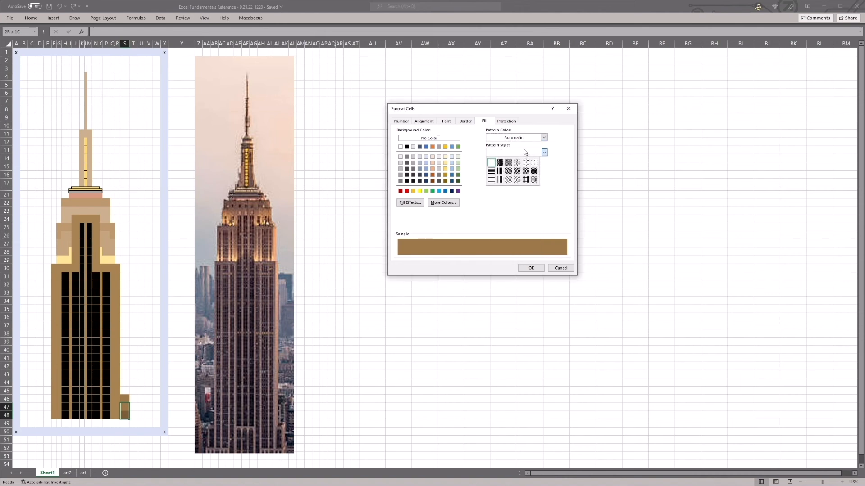
left_click(500, 163)
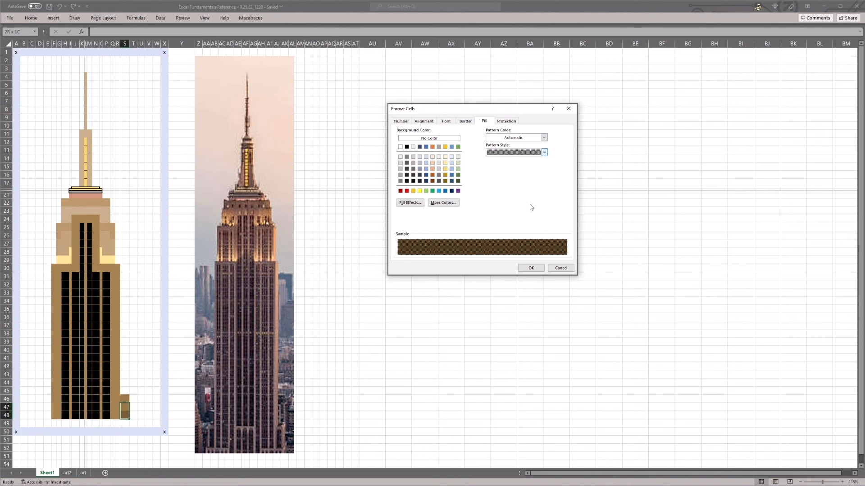
left_click(531, 268)
left_click(156, 439)
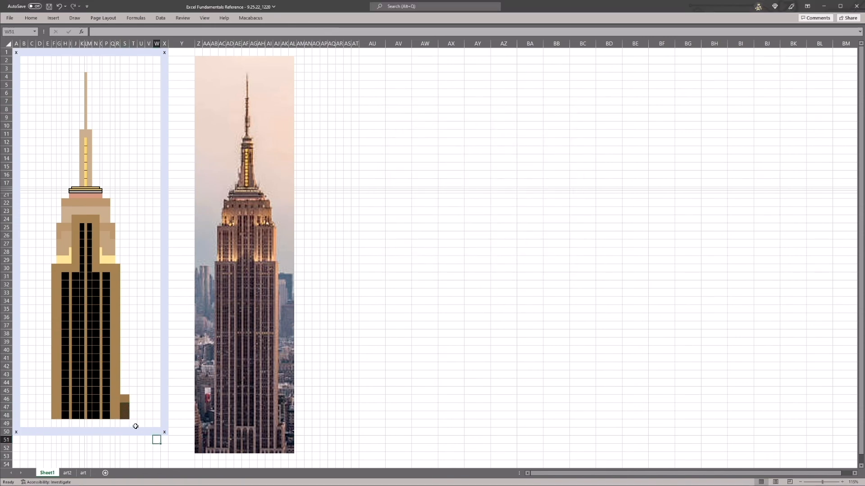
- Copy the side block S46:S48 to E46:E48 on the opposite side of the base, and save the workbook
left_click(127, 407)
left_click_drag(127, 400, 127, 413)
key("ctrl+c")
left_click(48, 398)
key("ctrl+v")
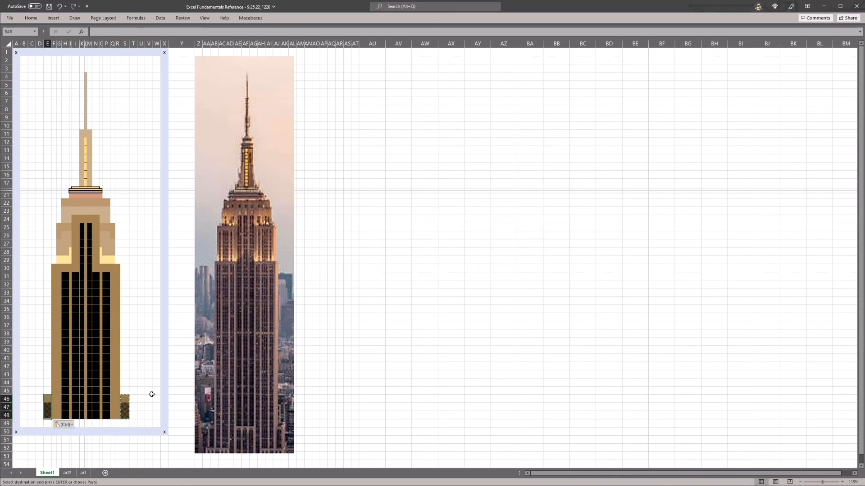
left_click(183, 392)
key("Escape")
key("ctrl+s")
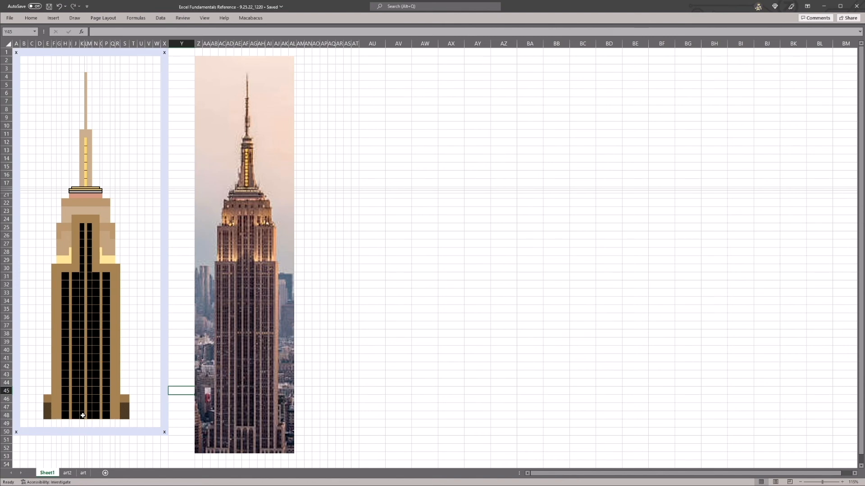
left_click(54, 267)
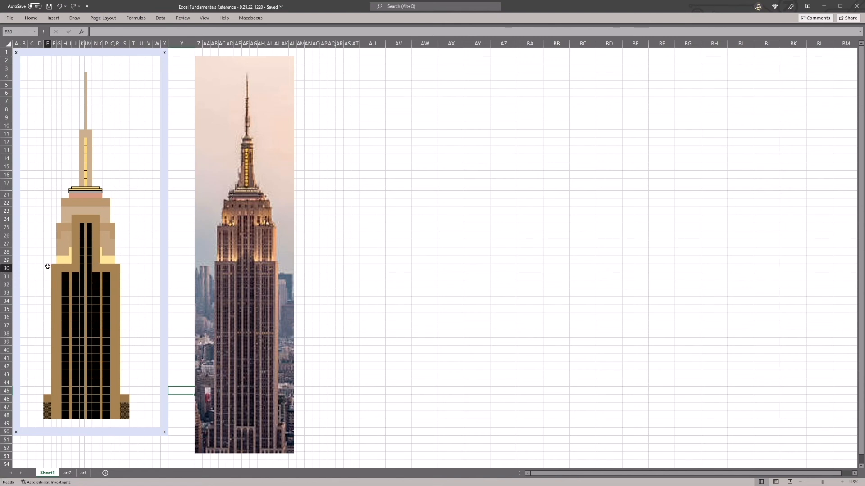
- Add a top border to F30:I30 and O30:R30 along the shoulders of the main tower
left_click_drag(71, 269, 52, 269)
left_click(77, 276)
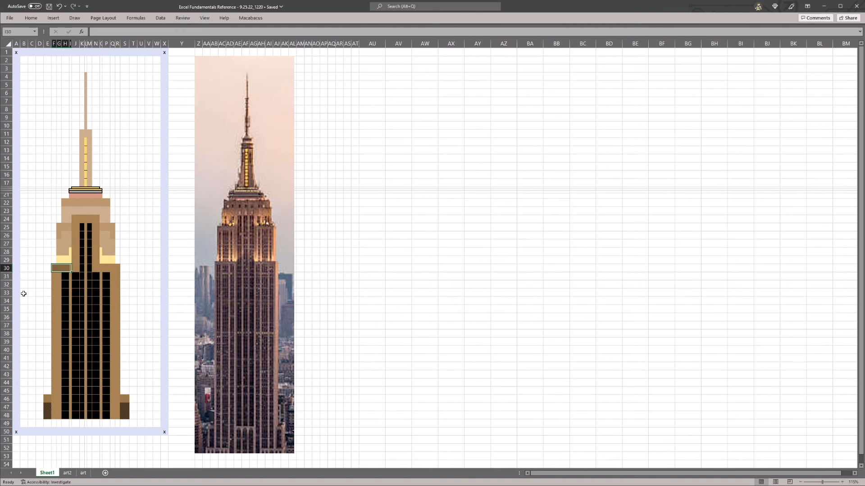
key("alt")
key("h")
key("b")
key("p")
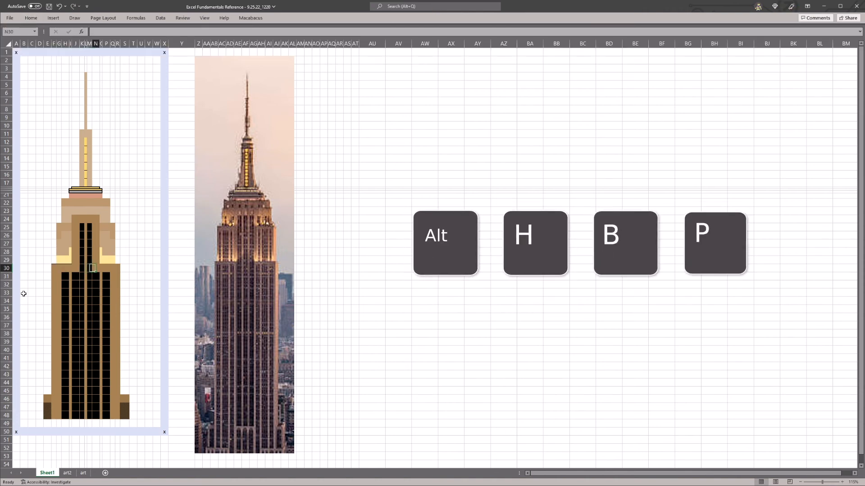
key("Right")
key("shift+Right")
key("shift+Right")
key("shift+Right")
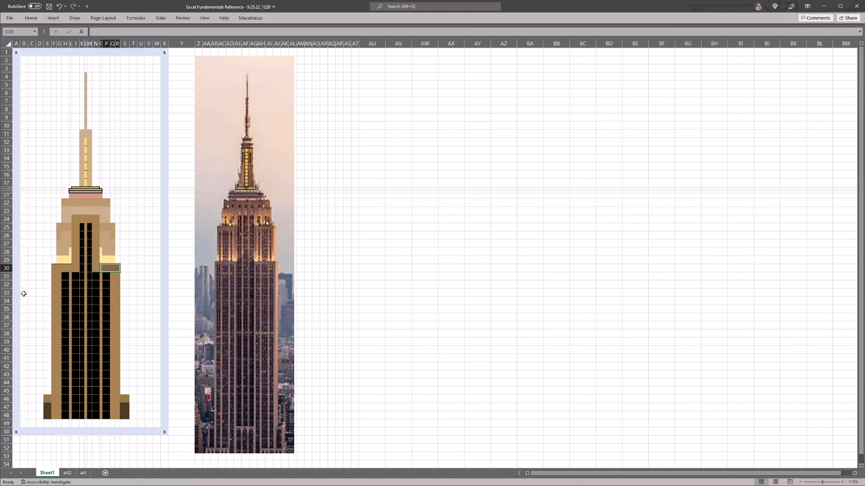
- Copy the yellow lit cells of row 29 to H24:I24 on the upper setback
key("Up")
key("Left")
key("Left")
key("Left")
key("Left")
key("Left")
key("Left")
key("Left")
key("ctrl+c")
key("Up")
key("Up")
key("Up")
key("Up")
key("Up")
key("ctrl+Right")
key("Escape")
- Add a top border to H25:I25 beneath the yellow cells
key("Down")
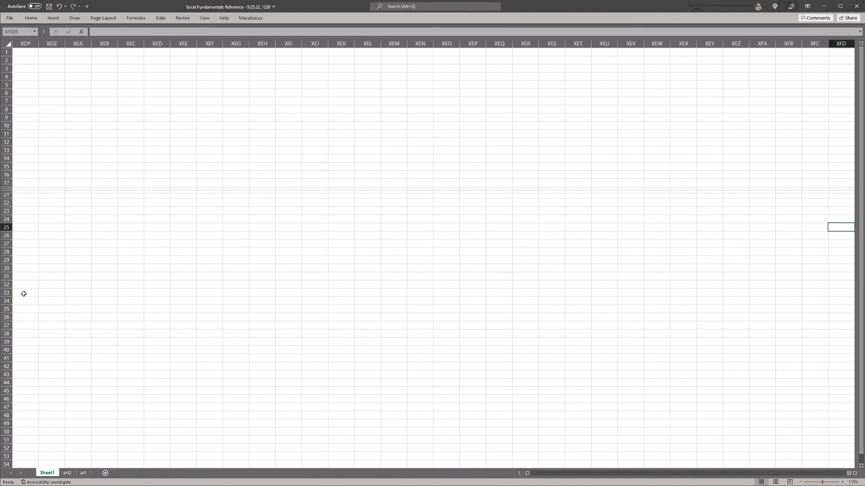
key("ctrl+Left")
key("Right")
key("Right")
key("Right")
key("Right")
key("Right")
key("Right")
key("Right")
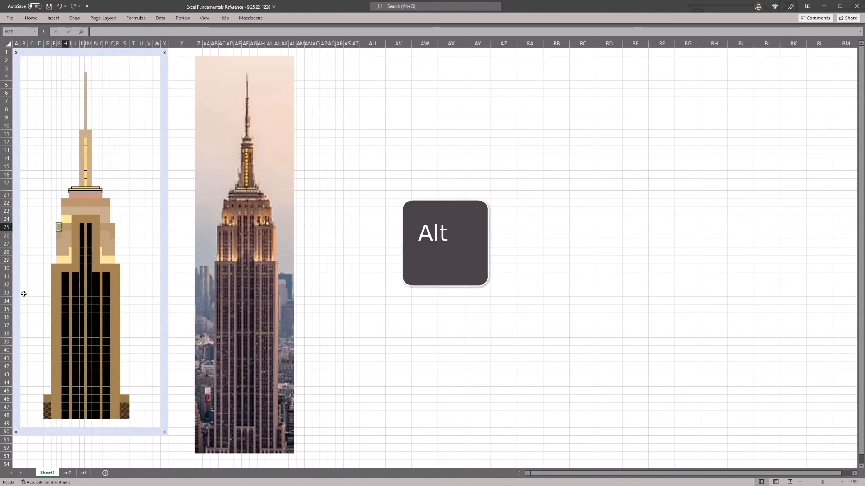
key("shift+Right")
key("alt")
key("h")
key("b")
key("p")
- Copy the lit block H24:I25 to O24:P25 on the opposite side of the tower, and save the workbook
key("shift+Up")
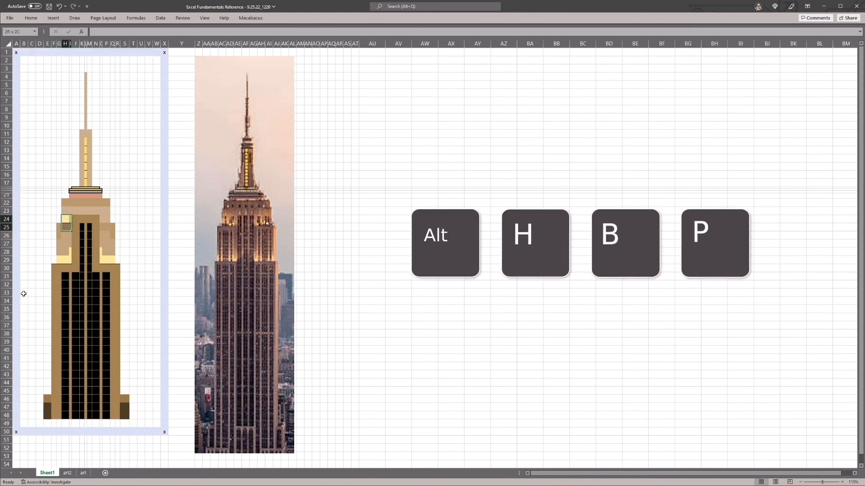
key("ctrl+c")
key("Up")
key("Right")
key("Right")
key("Right")
key("Right")
key("Right")
key("Right")
key("Right")
key("ctrl+v")
key("Escape")
key("Right")
key("Right")
key("Right")
key("Right")
key("ctrl+s")
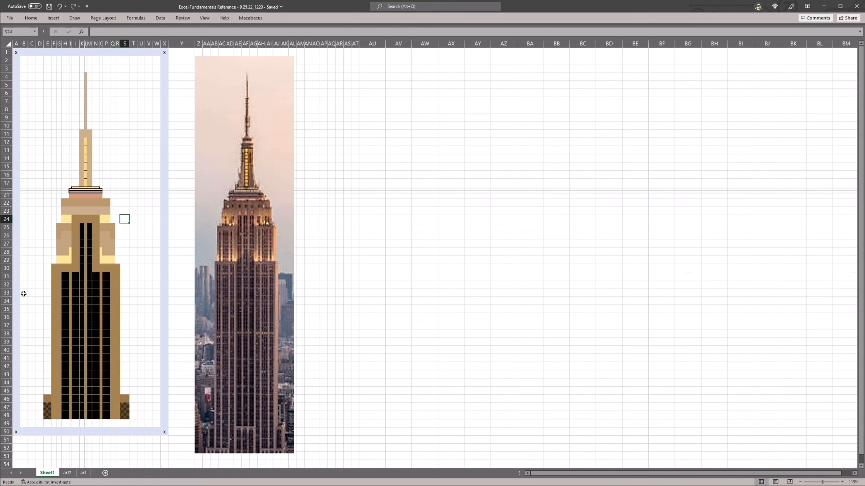
- Set the height of row 21 to 5
key("Up")
key("Up")
key("Up")
key("Left")
key("Left")
key("Left")
key("Left")
key("Left")
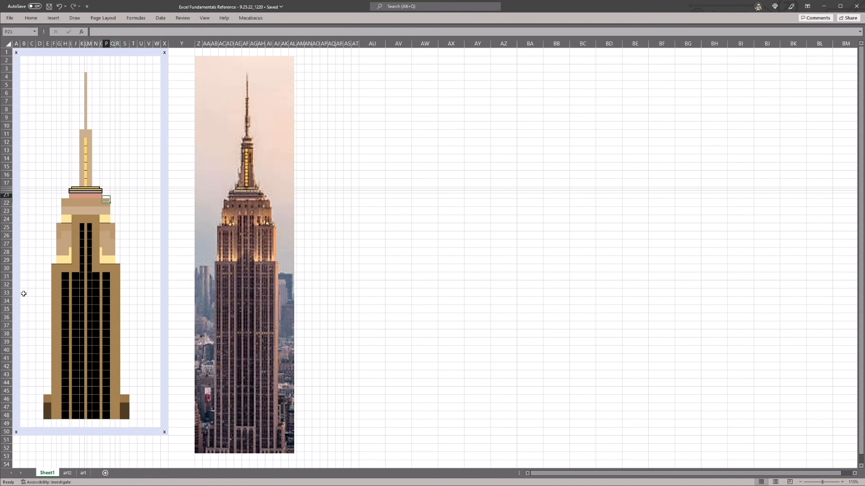
key("alt+h")
type("oh")
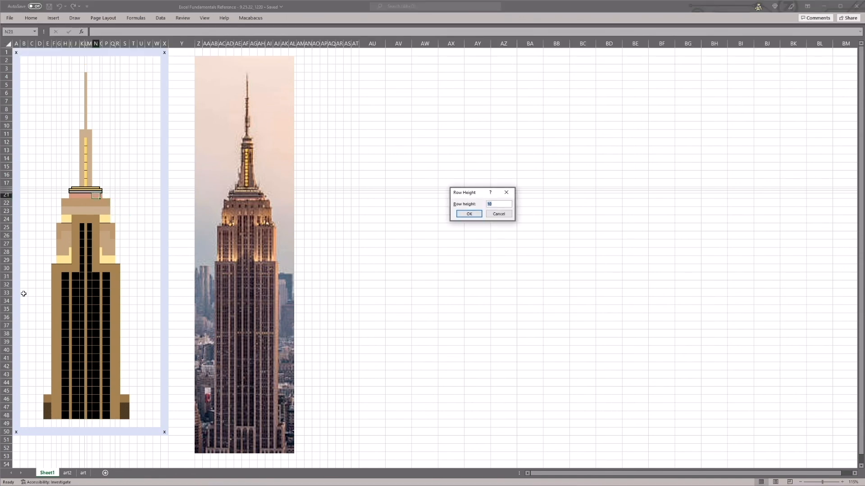
type("5")
key("Return")
- Compare the drawing on Sheet1 with the earlier versions on the art2 and art sheets
key("Left")
key("Left")
key("Left")
key("Left")
key("Left")
key("Down")
key("Down")
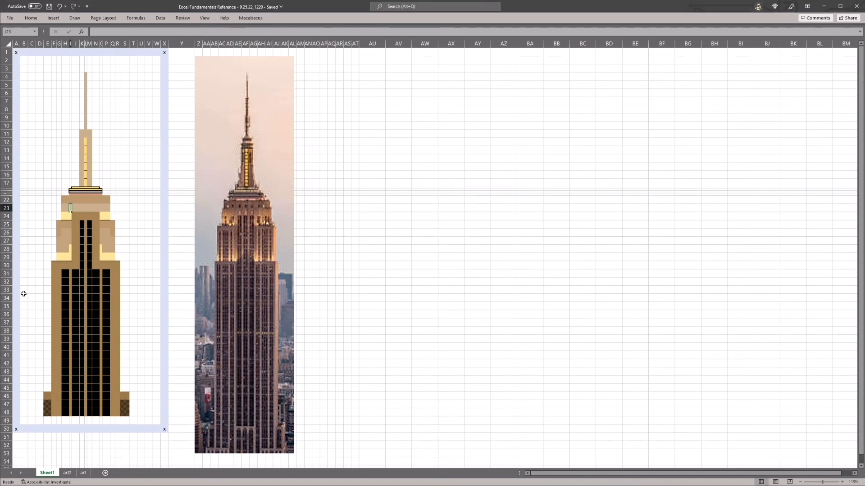
key("ctrl+Page_Down")
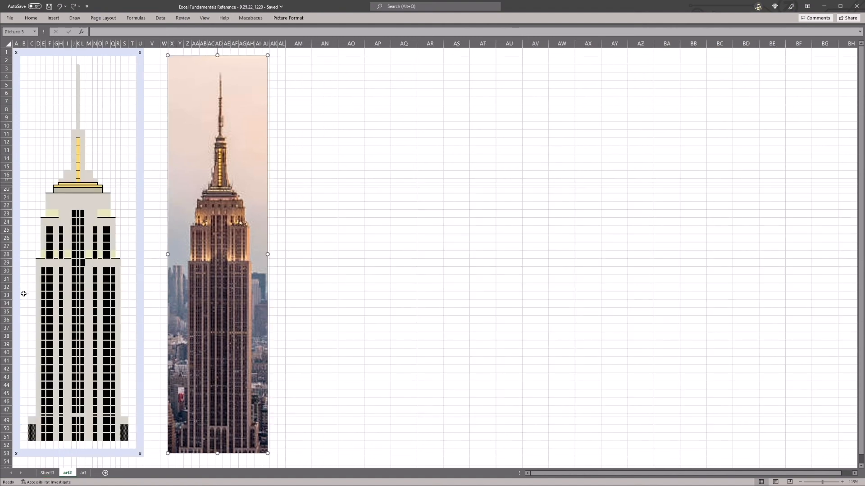
key("ctrl+Page_Up")
key("ctrl+Page_Down")
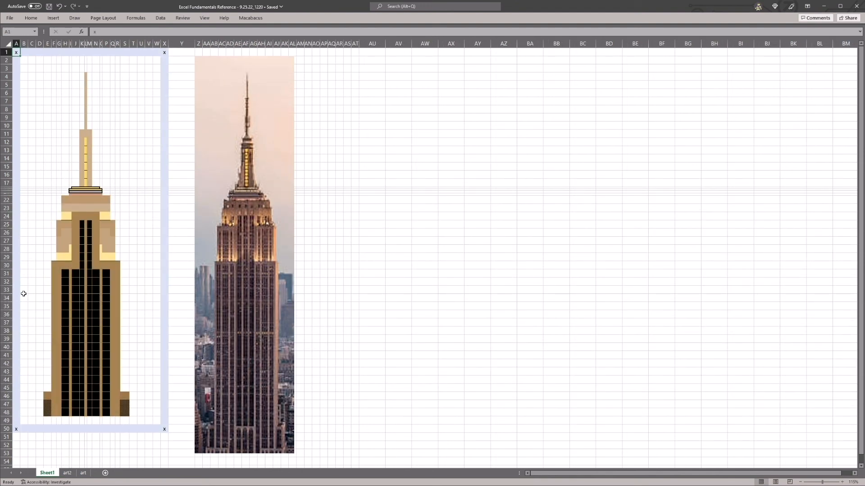
key("ctrl+Page_Down")
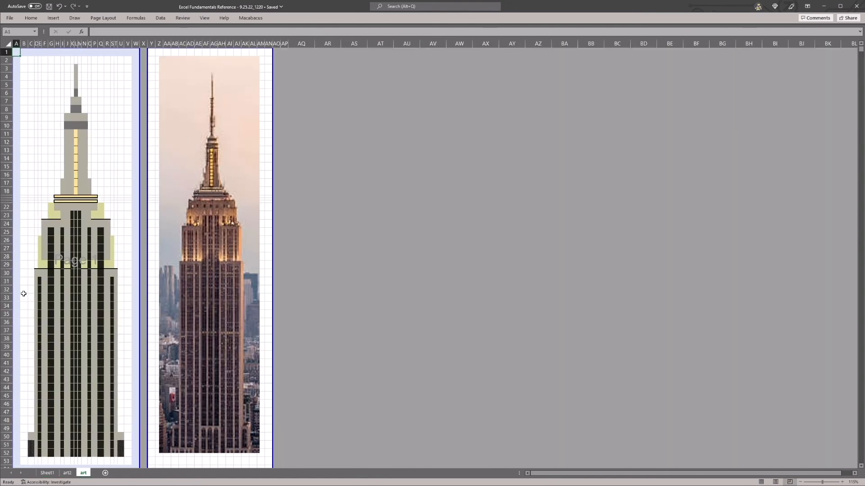
key("ctrl+Page_Up")
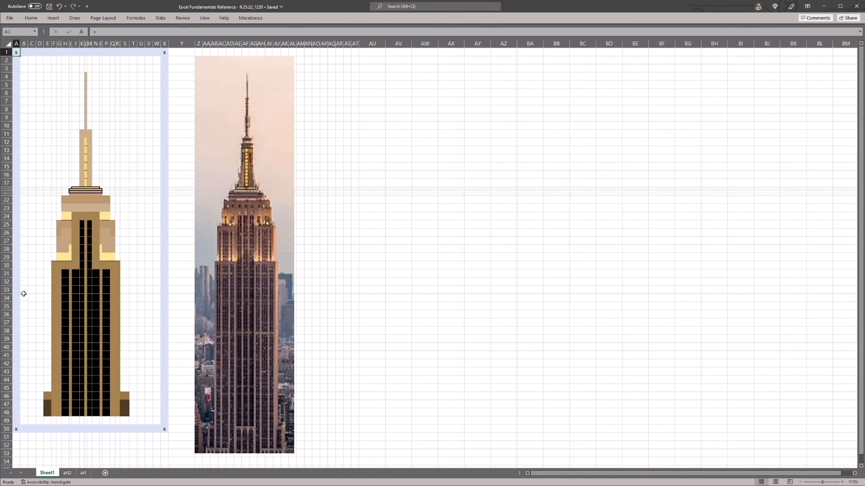
key("ctrl+Page_Down")
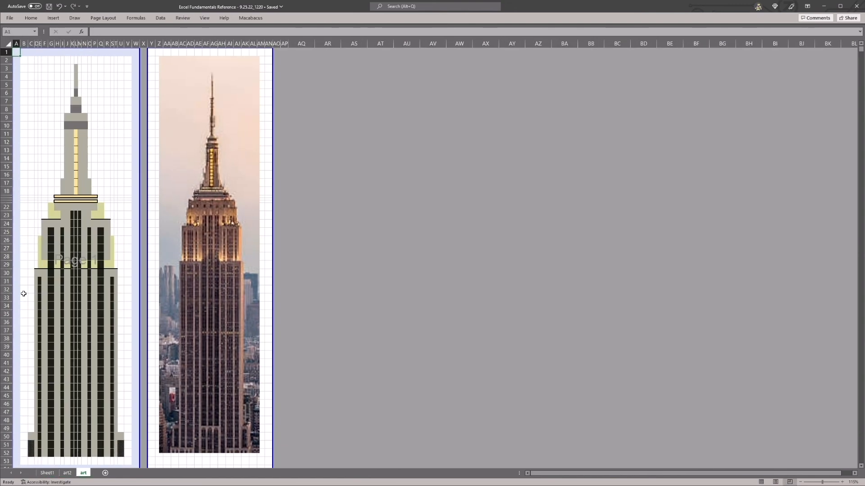
key("Escape")
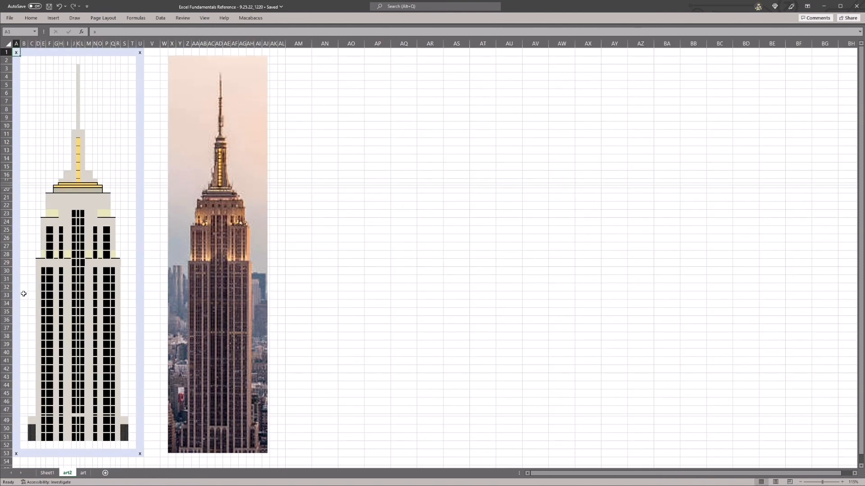
key("ctrl+Page_Up")
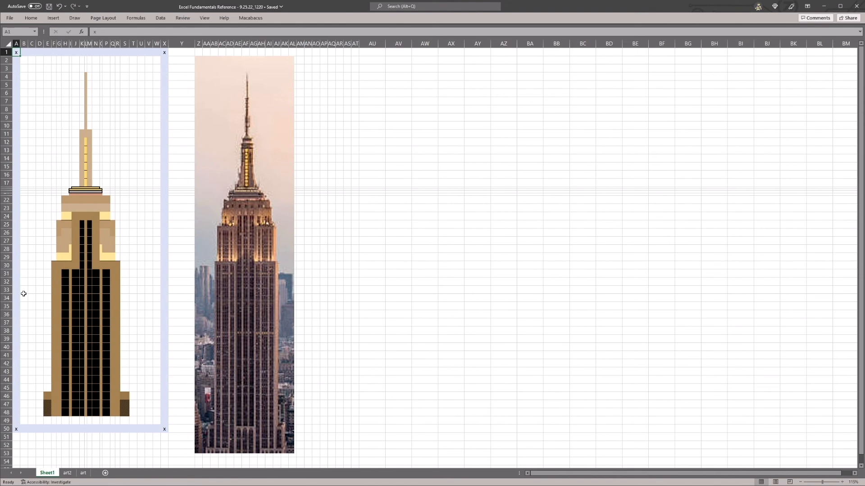
- Rename Sheet1 as art3 and save the workbook
key("alt+o")
type("hrart3")
key("Return")
key("ctrl+s")
- Try selecting the whole of column D and the whole of row 7 from cell D7
key("Right")
key("Right")
key("Down")
key("Right")
key("Right")
key("Right")
key("Down")
key("Down")
key("Down")
key("Down")
key("Down")
key("Left")
key("Left")
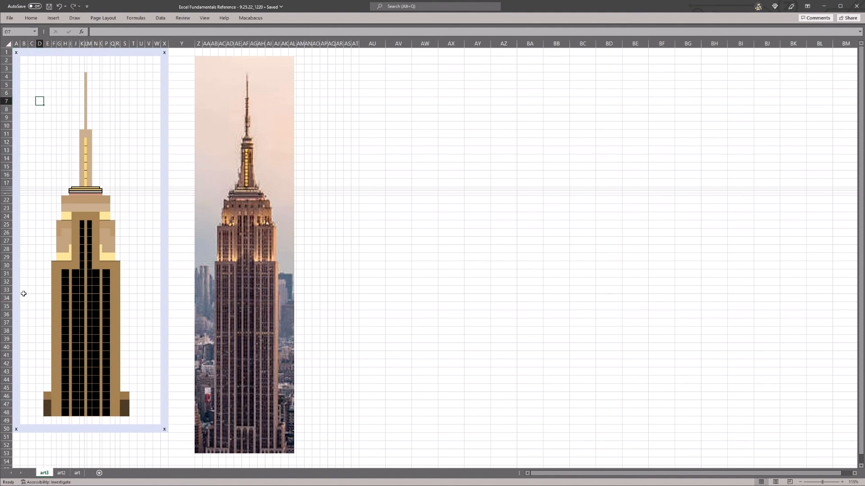
key("ctrl+space")
key("shift+Left")
key("shift+Right")
key("Left")
key("Right")
key("ctrl+space")
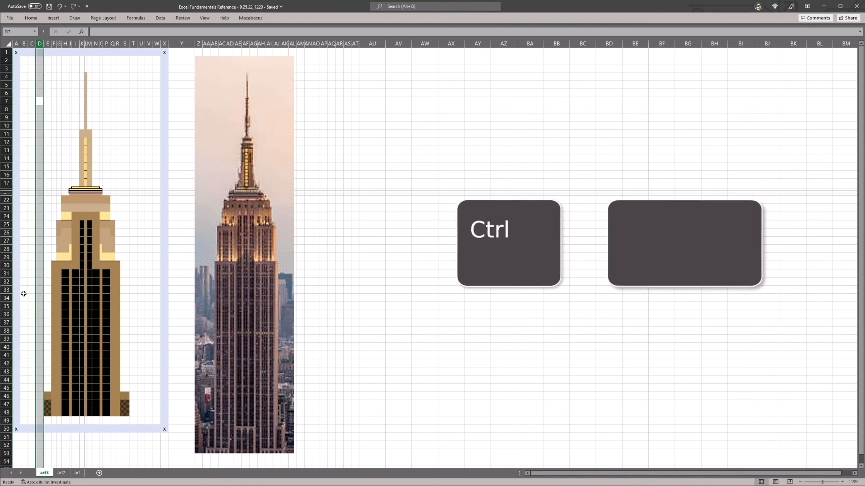
key("Right")
key("Left")
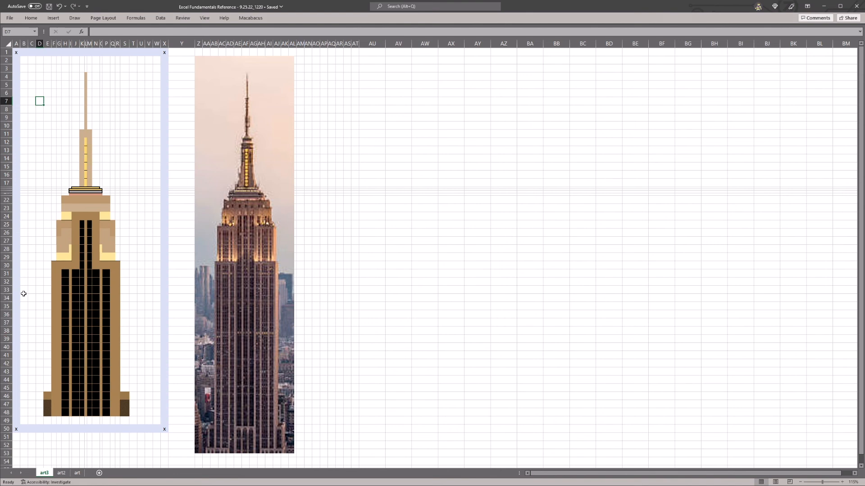
key("shift+space")
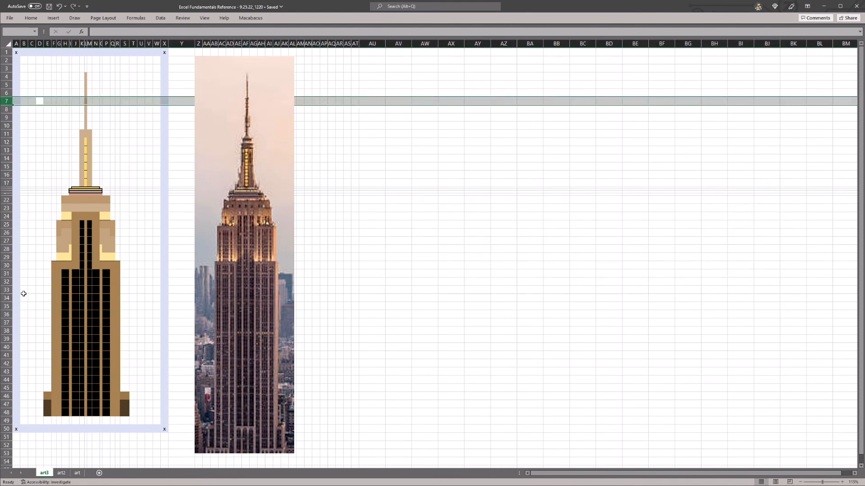
key("Right")
key("Left")
- Insert a blank column at column D and delete it again
key("ctrl+space")
key("Right")
key("Left")
key("ctrl+space")
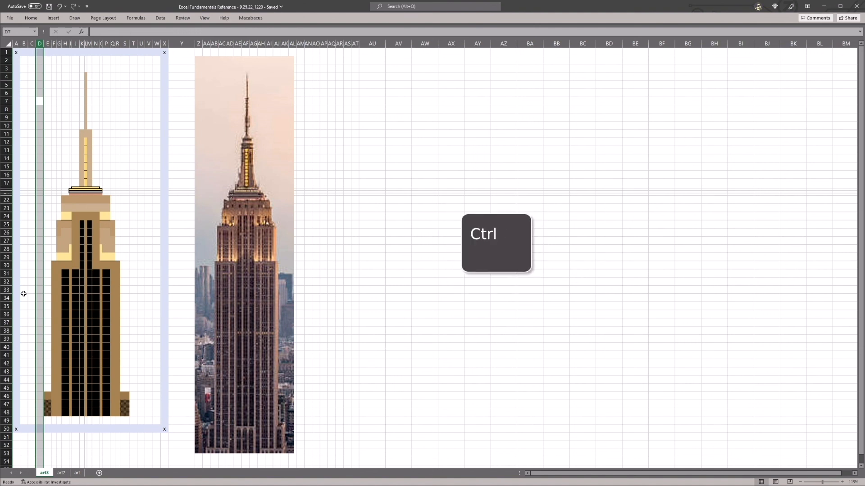
key("ctrl+shift+equal")
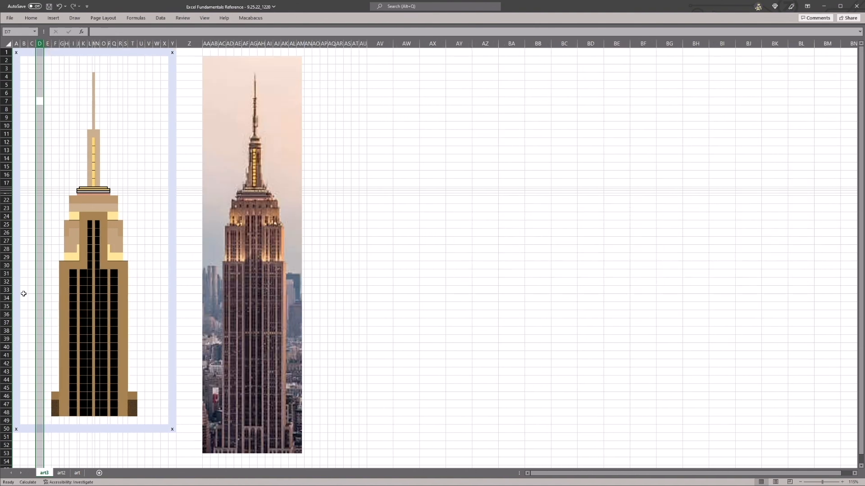
key("ctrl+minus")
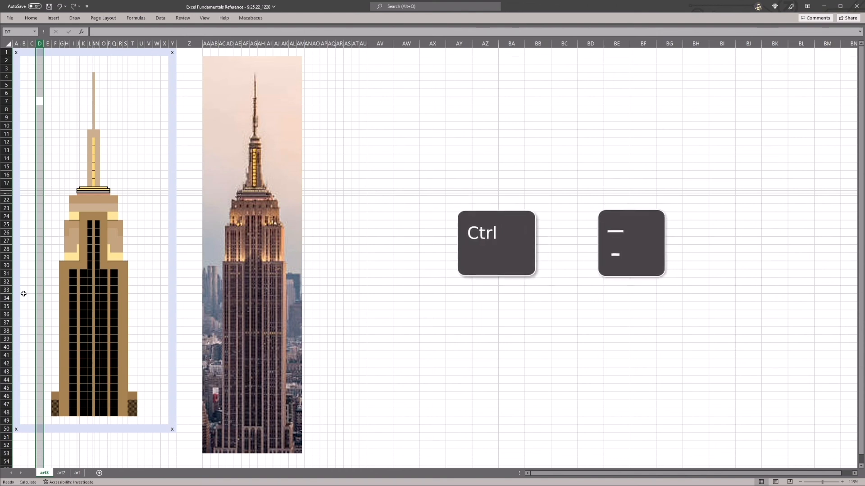
key("ctrl+minus")
- Delete the two blank columns D and C between the frame and the building
key("ctrl+minus")
key("Left")
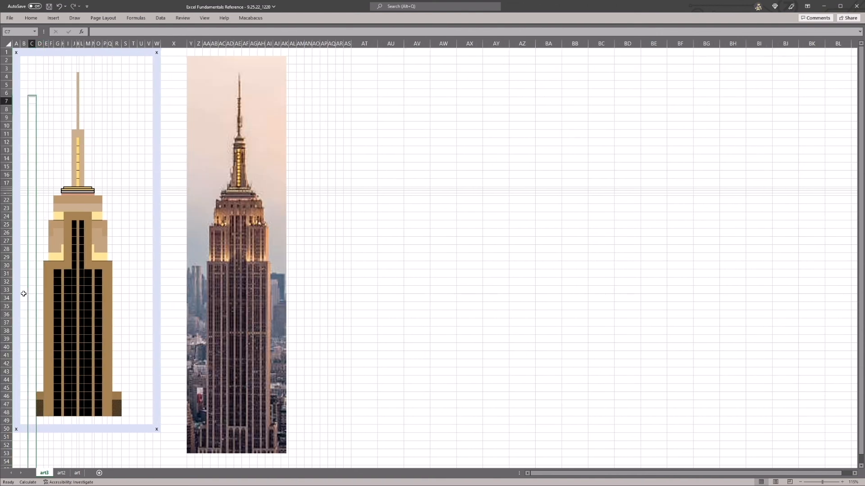
key("ctrl+space")
key("ctrl+minus")
- Delete the three blank columns R:T between the building's base and the frame
key("Right")
key("Right")
key("Right")
key("Right")
key("Right")
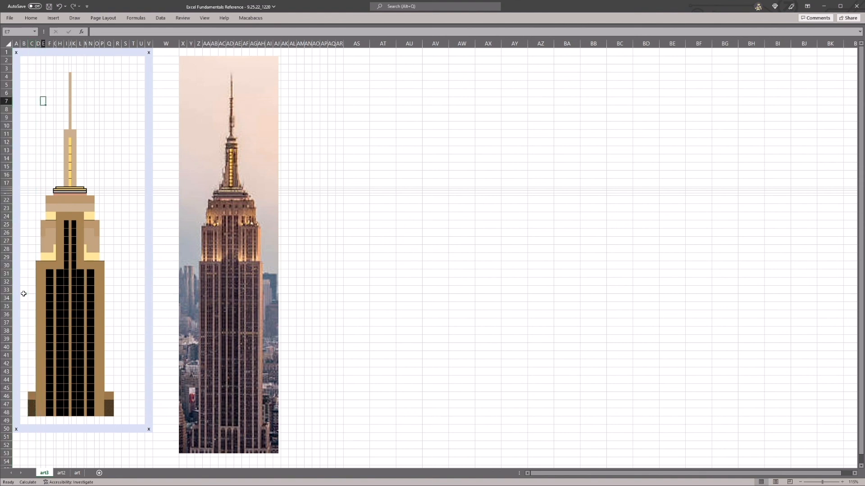
key("Right")
key("Right")
key("Right")
key("Right")
key("Right")
key("Right")
key("Right")
key("ctrl+space")
key("Right")
key("Right")
key("Right")
key("ctrl+space")
key("shift+Right")
key("shift+Right")
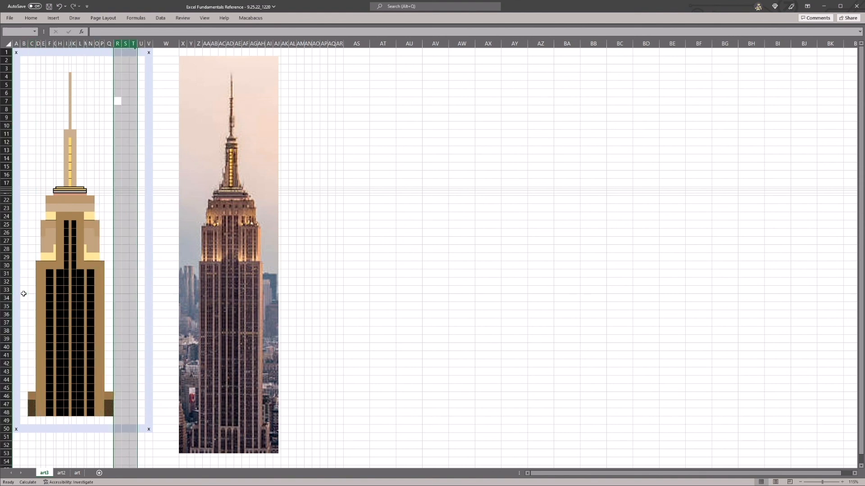
key("ctrl+minus")
- Delete the blank row 3 above the spire
key("ctrl+Left")
key("Right")
key("Right")
key("Up")
key("Up")
key("Up")
key("Up")
key("Right")
key("Right")
key("Right")
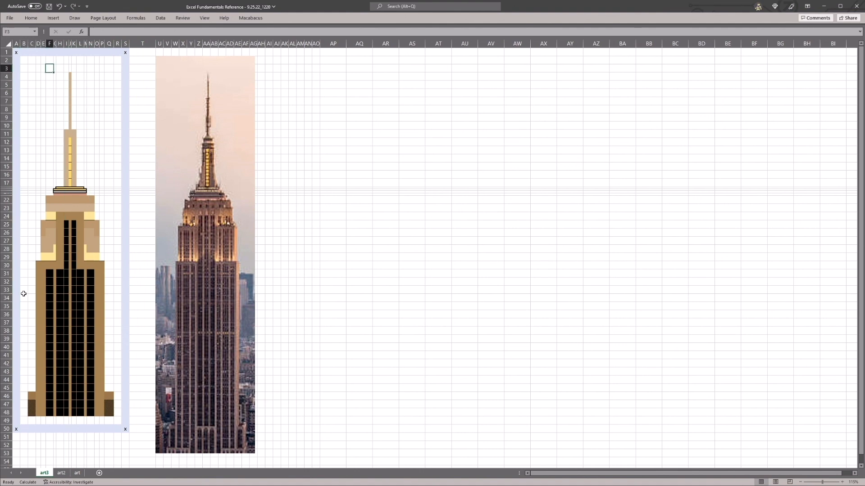
key("shift+space")
key("ctrl+minus")
key("Up")
key("Left")
key("Left")
key("Left")
key("Left")
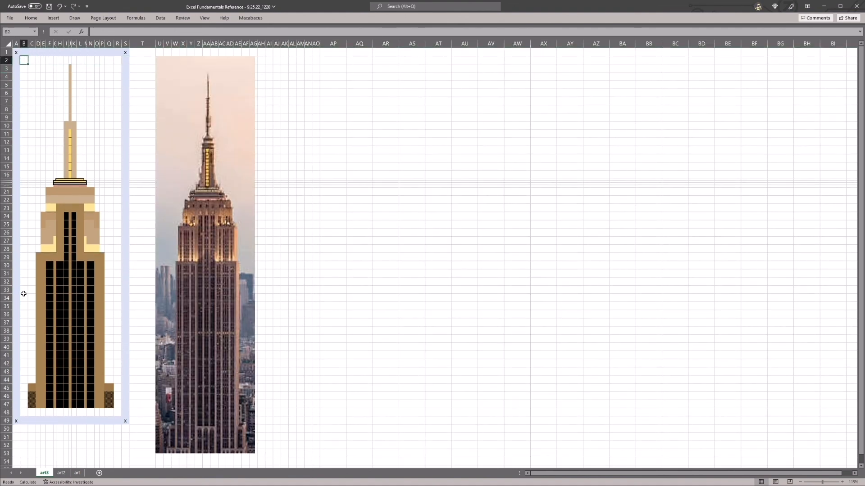
key("ctrl+space")
key("Right")
key("Left")
key("shift+space")
key("Right")
key("Right")
key("Right")
key("Right")
key("Right")
key("Right")
key("Right")
key("Right")
key("Right")
key("Right")
key("Right")
key("Right")
key("Right")
key("Right")
key("Right")
key("Right")
key("ctrl+space")
key("ctrl+End")
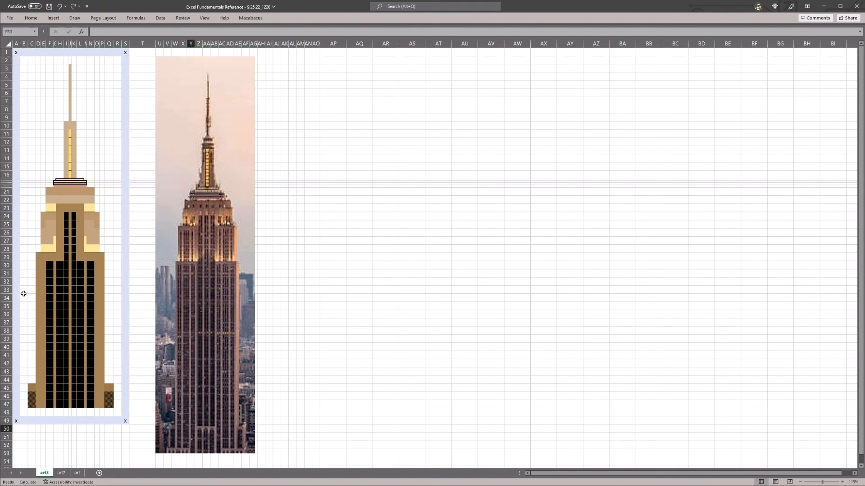
- Return to cell A1 and save the workbook
key("ctrl+Home")
key("ctrl+s")
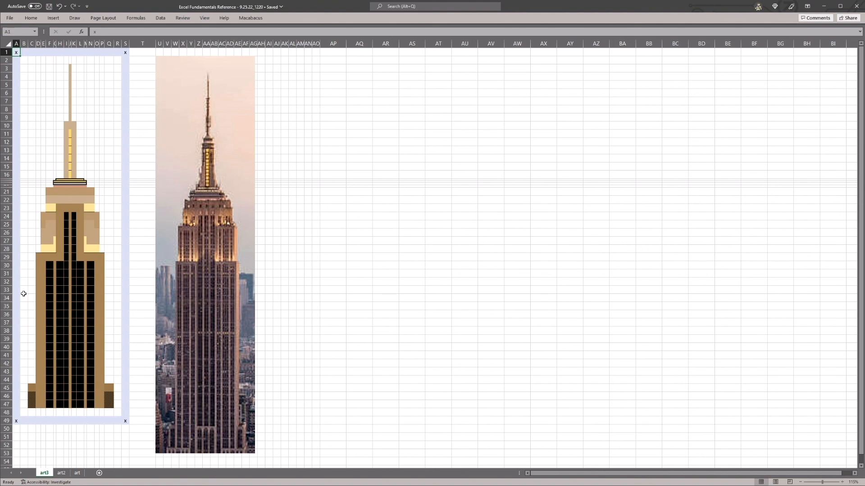
- Insert five rows at row 35 to heighten the building's lower section, and save the workbook
left_click(68, 306)
key("shift+space")
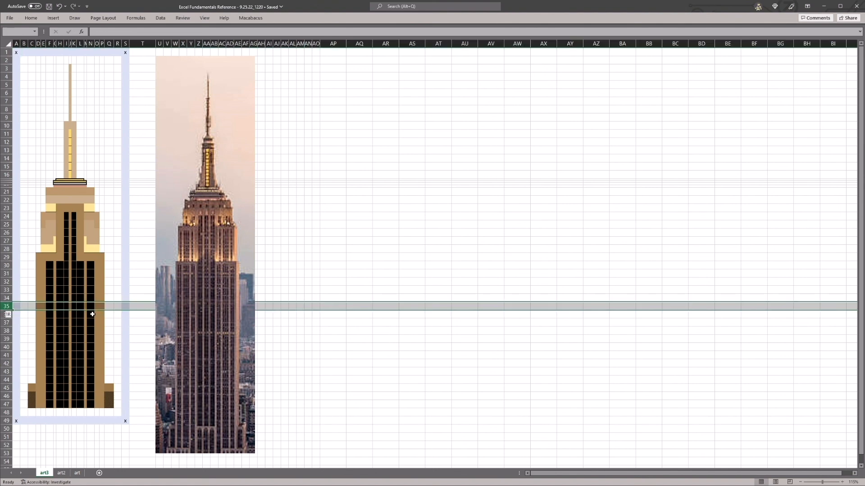
key("ctrl+shift+plus")
key("ctrl+shift+plus")
key("ctrl+shift+plus")
key("ctrl+shift+plus")
key("ctrl+shift+plus")
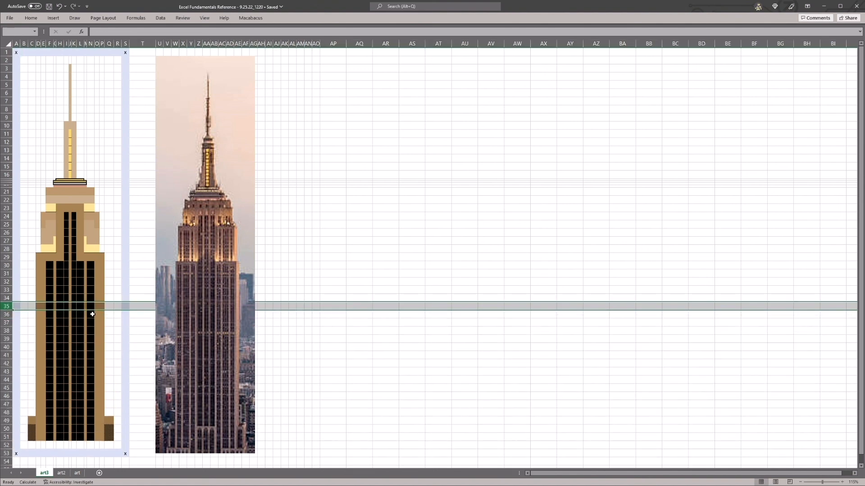
key("Up")
key("Up")
key("Up")
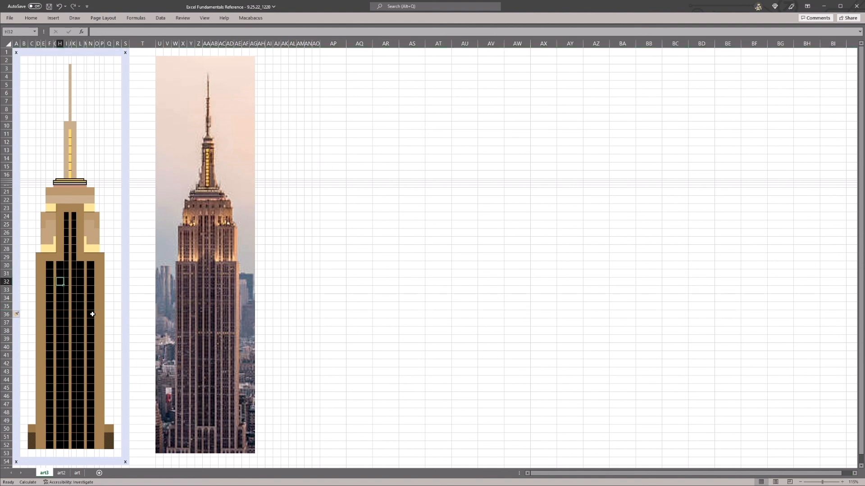
key("ctrl+s")
key("Down")
key("shift+space")
key("shift+Down")
key("shift+Down")
key("shift+Down")
key("Down")
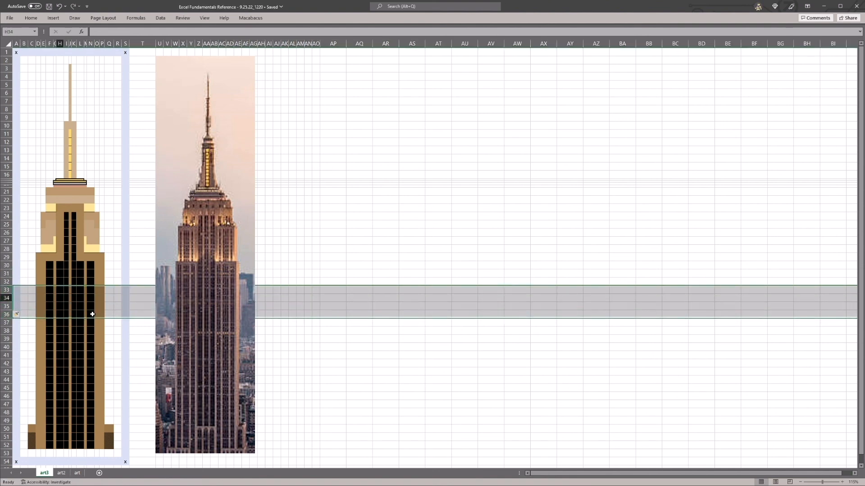
key("Right")
key("Right")
key("Down")
key("Right")
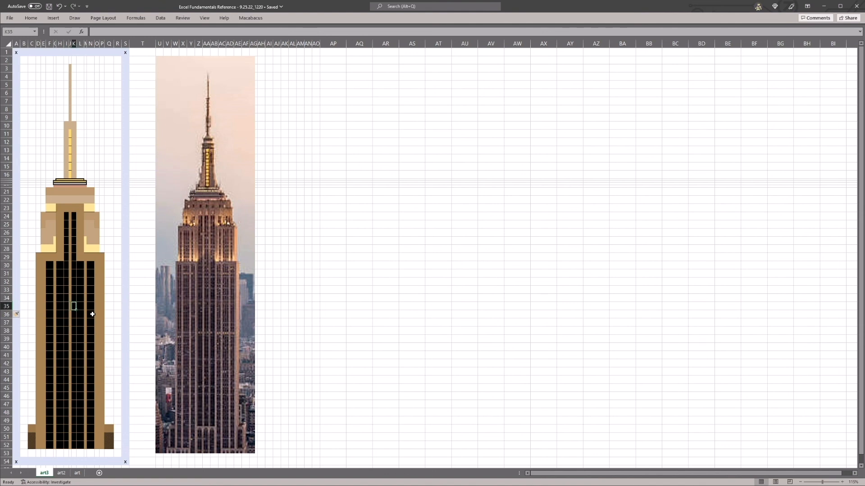
- Examine the print preview and print settings of the finished drawing on the art sheet
key("ctrl+Page_Down")
key("ctrl+Page_Down")
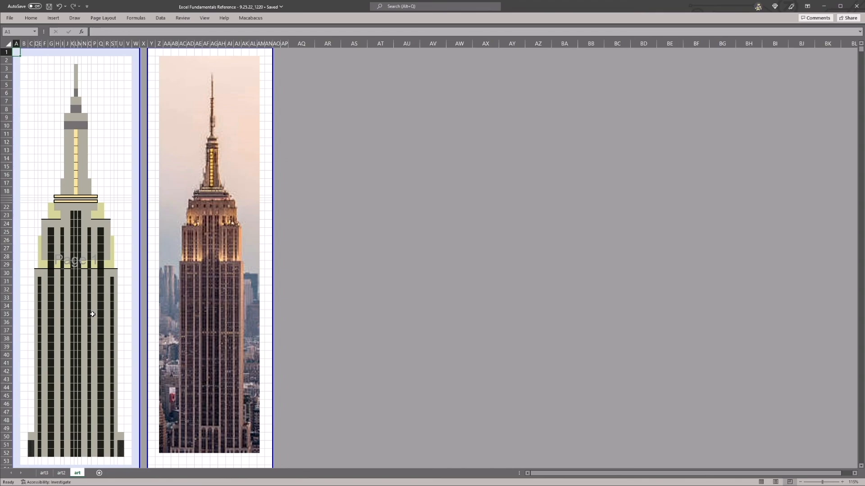
key("ctrl+p")
scroll(400, 398, "down", 1)
scroll(410, 391, "up", 1)
scroll(417, 385, "down", 1)
scroll(450, 380, "up", 1)
scroll(475, 373, "down", 1)
scroll(489, 363, "up", 1)
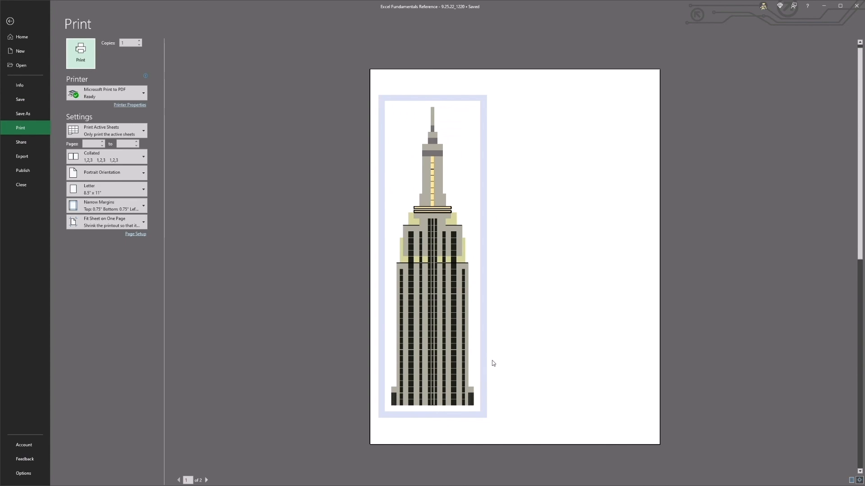
left_click(122, 93)
left_click(121, 133)
key("Escape")
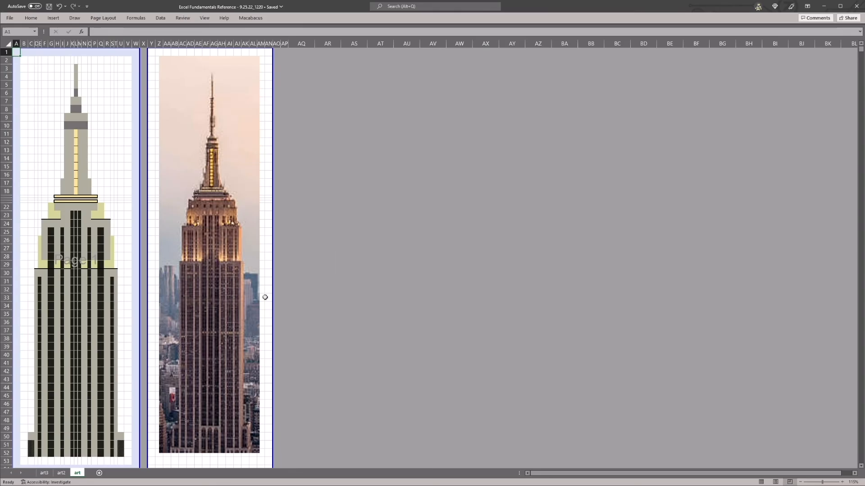
- Set the art3 sheet's print area to A1:S54 and U1:AG54, covering the framed drawing and the reference photo
left_click(45, 473)
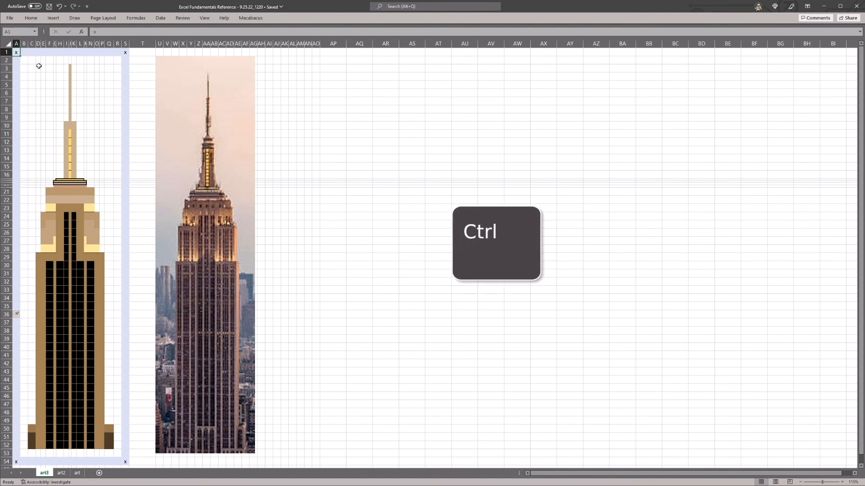
key("ctrl+shift+Right")
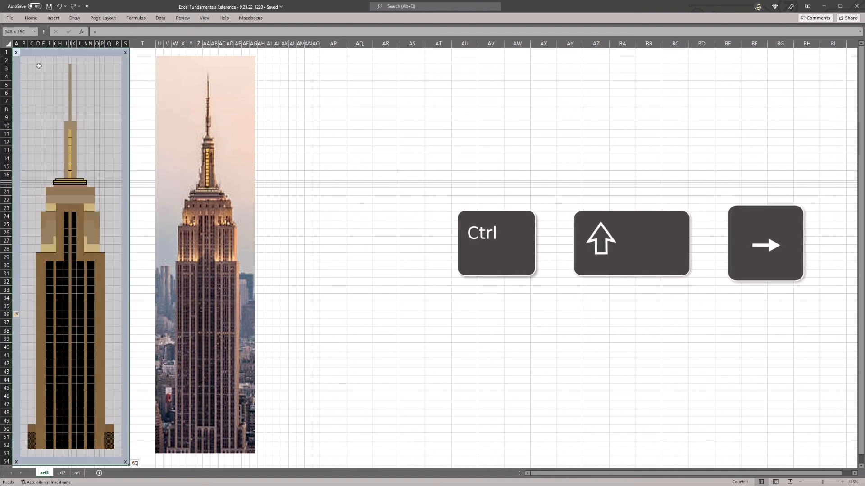
left_click_drag(162, 53, 252, 461)
left_click(252, 462, "ctrl")
left_click(261, 459, "ctrl")
left_click(270, 456)
left_click_drag(253, 460, 19, 458)
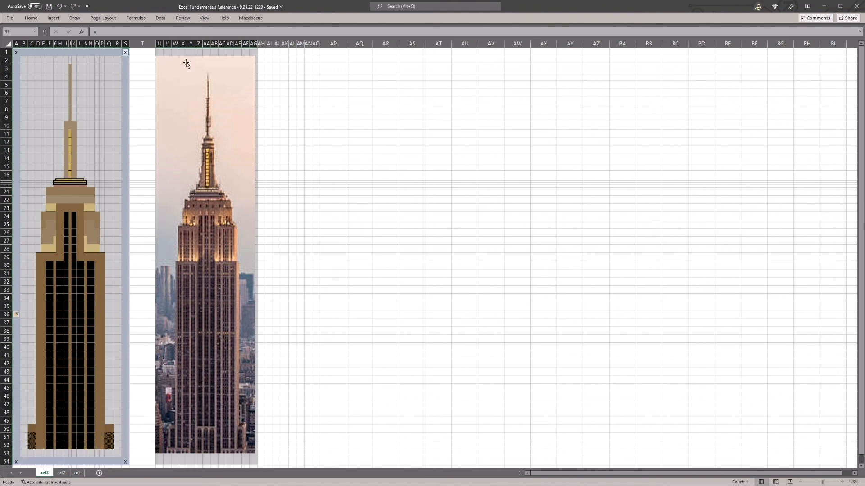
key("alt")
key("p")
key("r")
key("s")
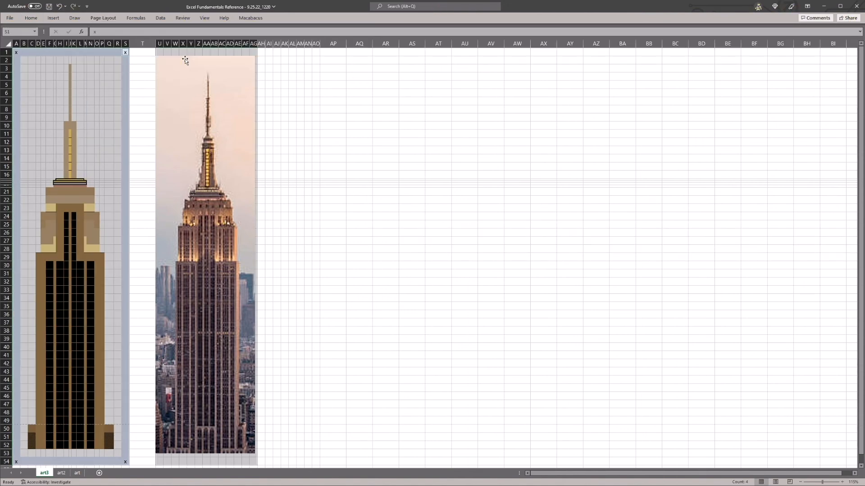
- Show the art3 sheet in Page Break Preview at 115% zoom
key("alt")
key("w")
key("i")
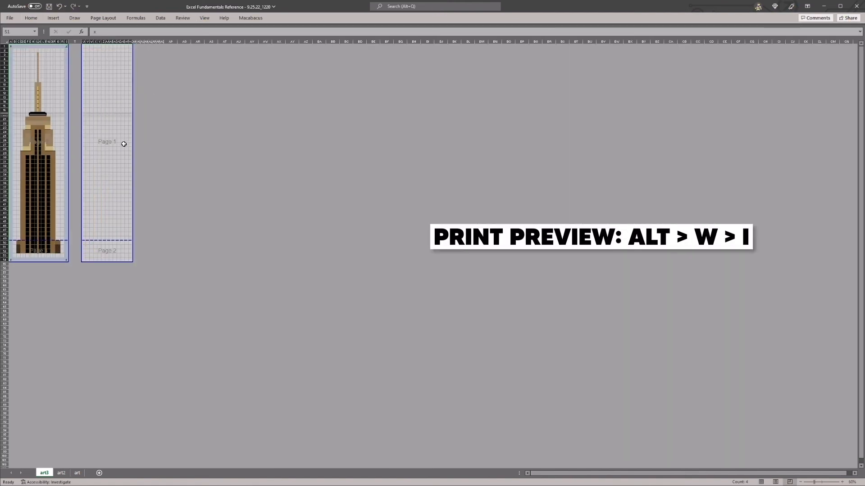
scroll(123, 144, "up", 4)
left_click(105, 148)
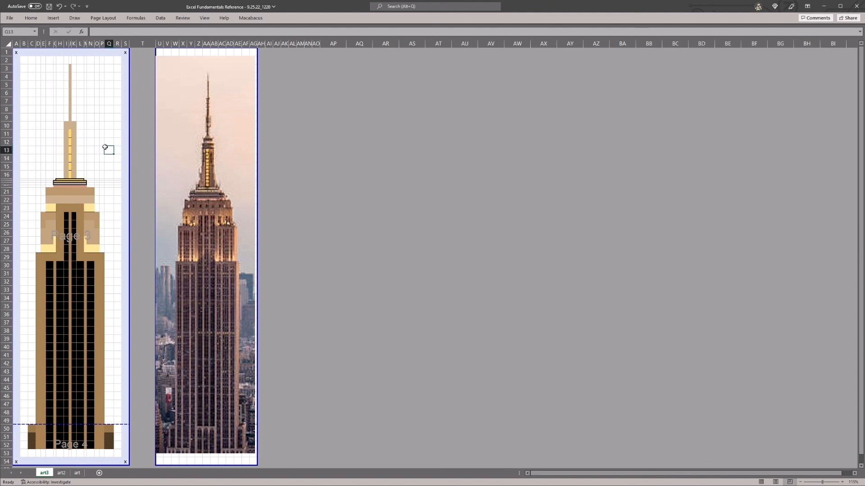
key("alt")
key("h")
key("o")
key("h")
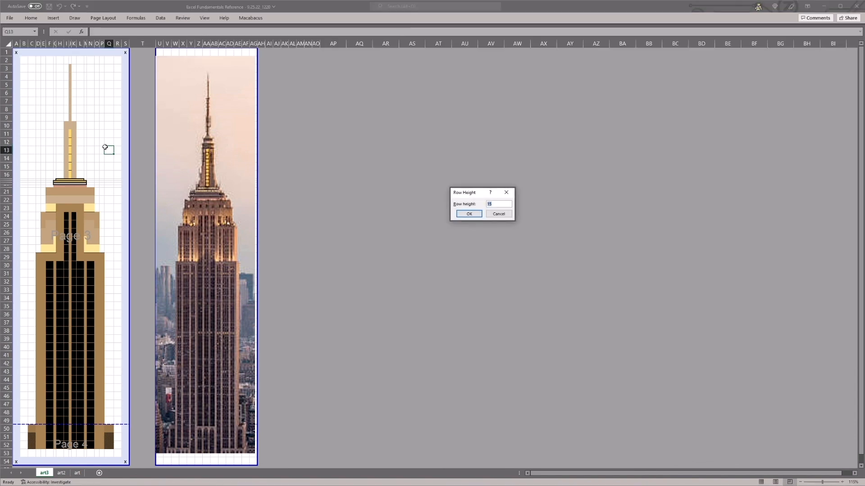
key("Escape")
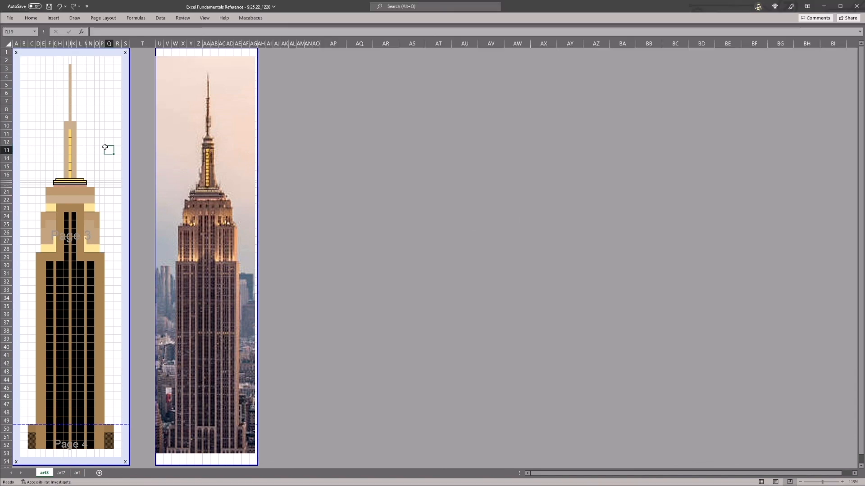
- Scale the printout to fit a height of 1 page and a width of 1 page
key("alt")
key("p")
key("h")
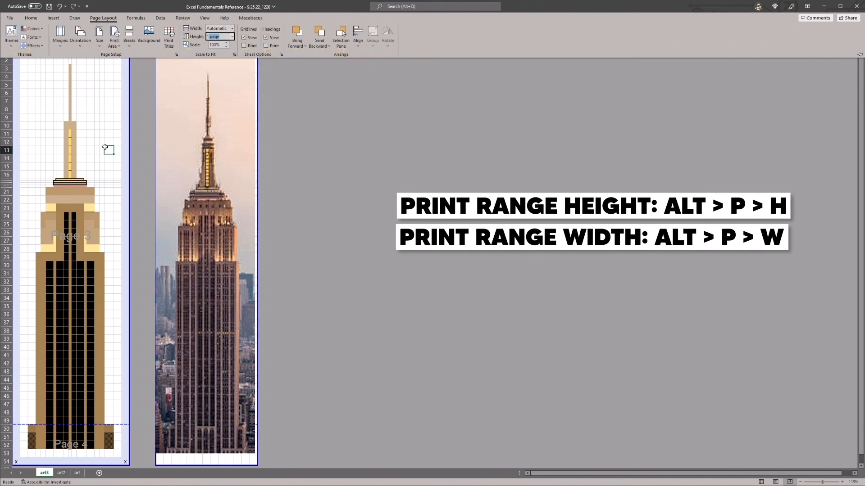
key("Down")
key("Return")
key("alt")
key("p")
key("w")
key("Down")
key("Return")
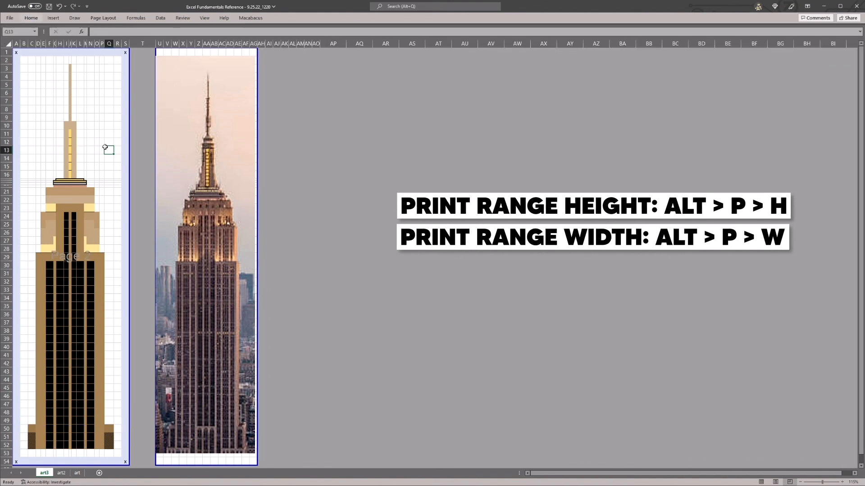
- Check the height and width settings of the print scaling
key("alt")
key("p")
key("h")
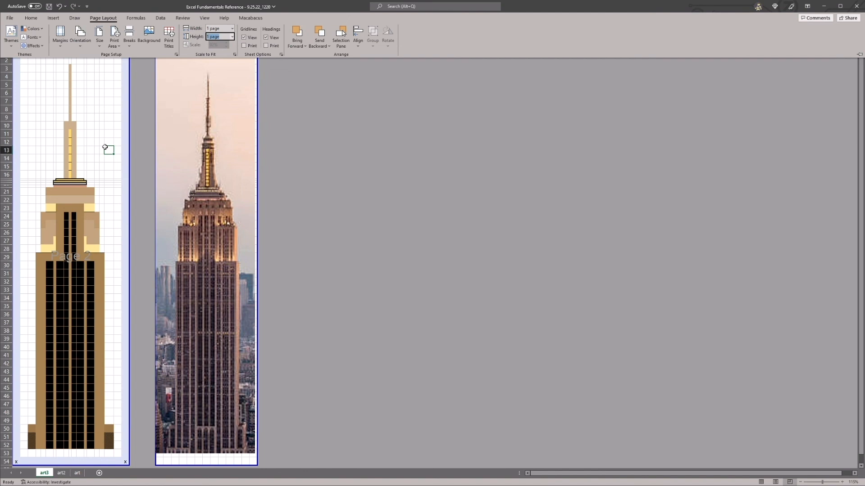
key("Escape")
type("pw")
key("Escape")
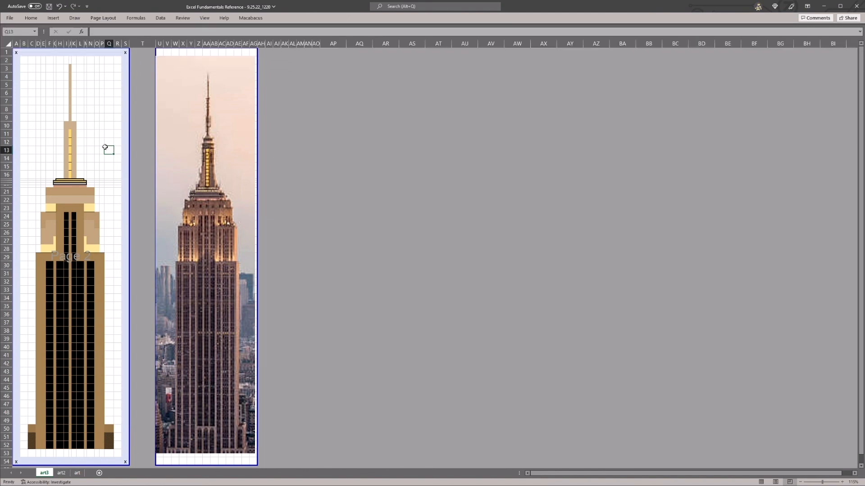
key("alt")
key("p")
key("w")
key("Escape")
- Set the page margins of the art3 sheet to Narrow
key("alt")
key("p")
key("m")
key("Down")
key("Down")
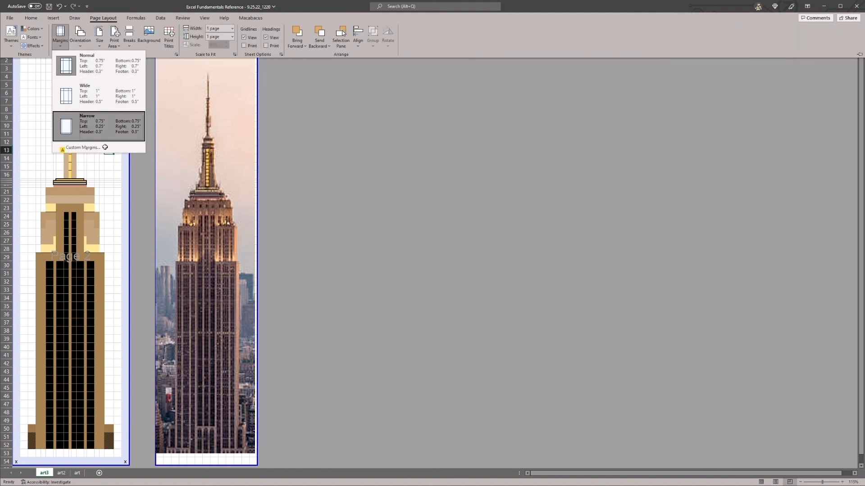
key("Return")
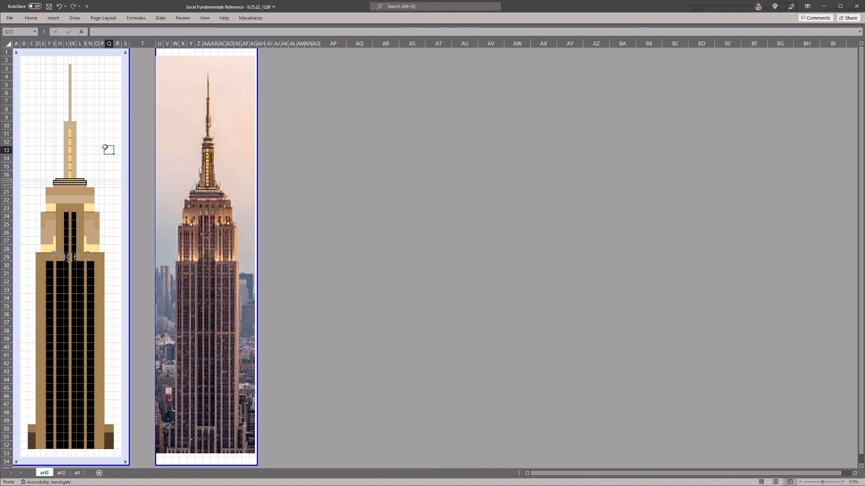
- Review the page orientation choices and the Page Setup dialog without changing any setting
key("alt")
key("p")
key("o")
key("Down")
key("Up")
key("Down")
key("Up")
key("Escape")
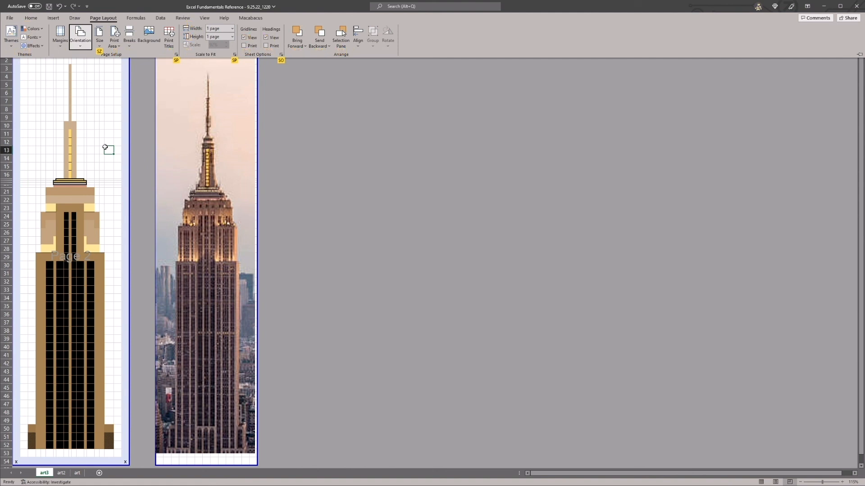
key("s")
key("p")
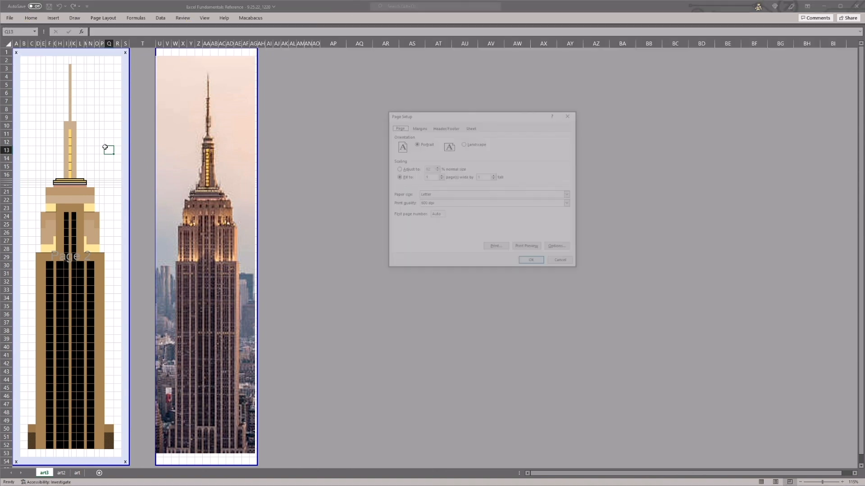
key("Escape")
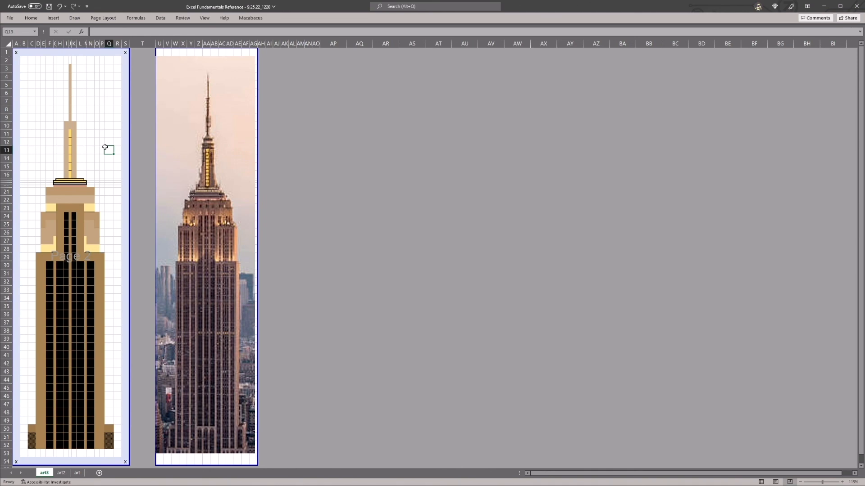
- Examine the print preview of the art3 sheet with Microsoft Print to PDF as printer
key("ctrl+p")
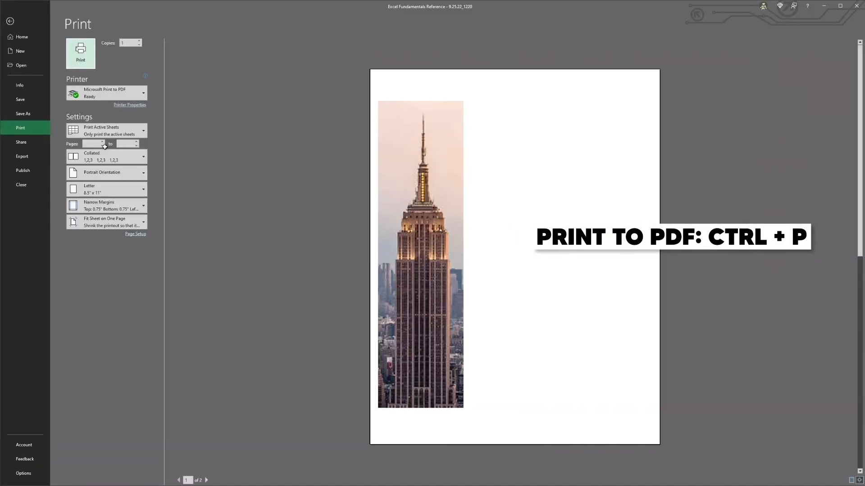
key("Escape")
key("ctrl+p")
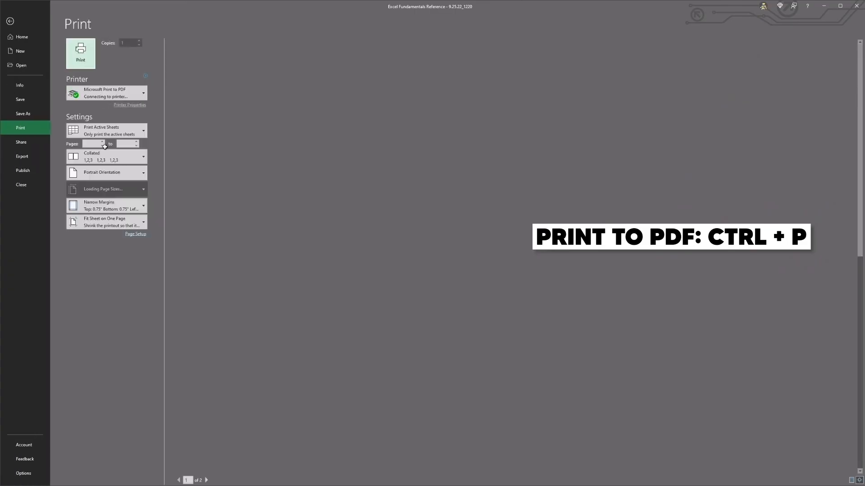
key("Escape")
- Save the workbook and select cell A1 of the art3 sheet
key("ctrl+s")
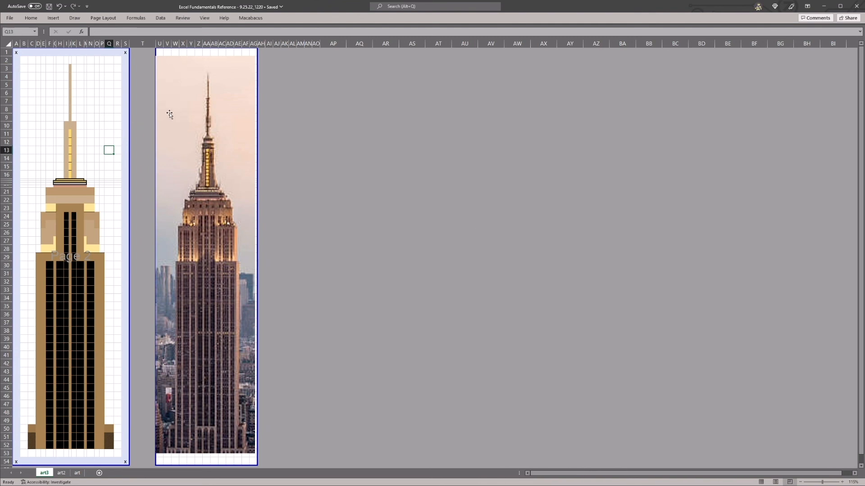
key("ctrl+Home")
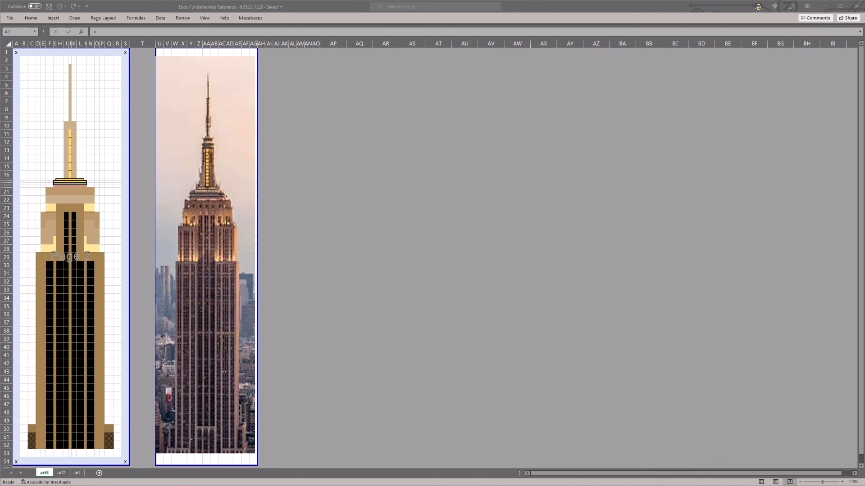
left_click(495, 77)
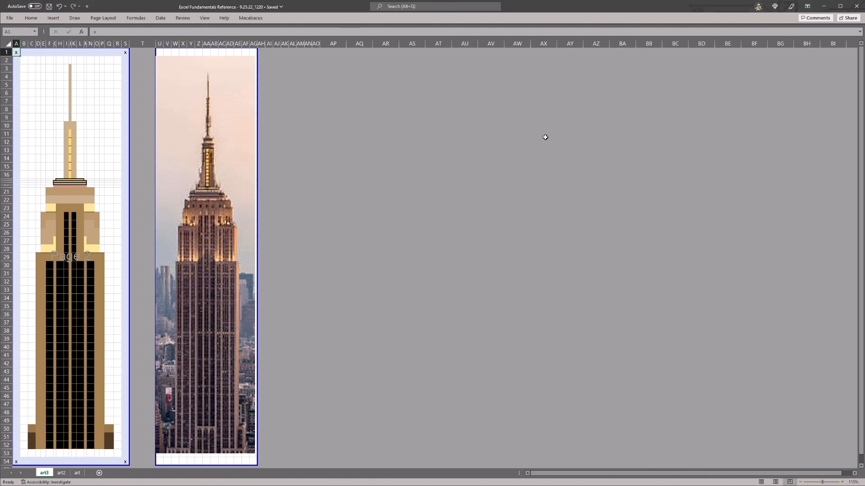
left_click(331, 140)
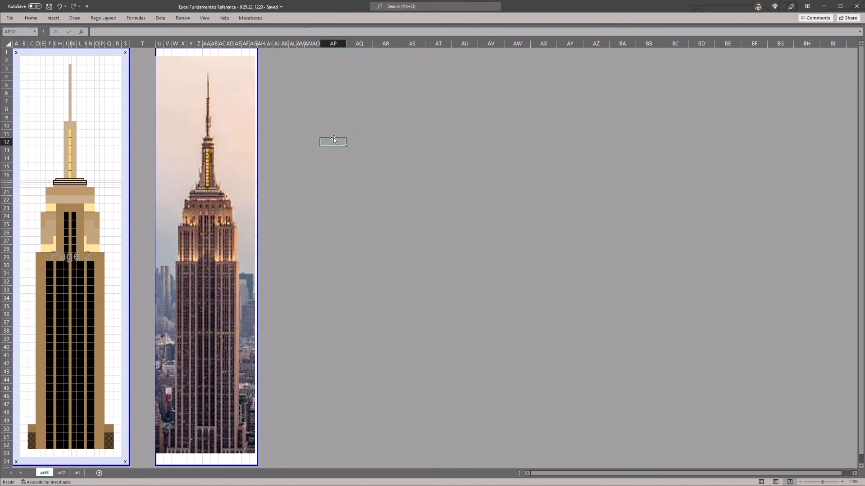